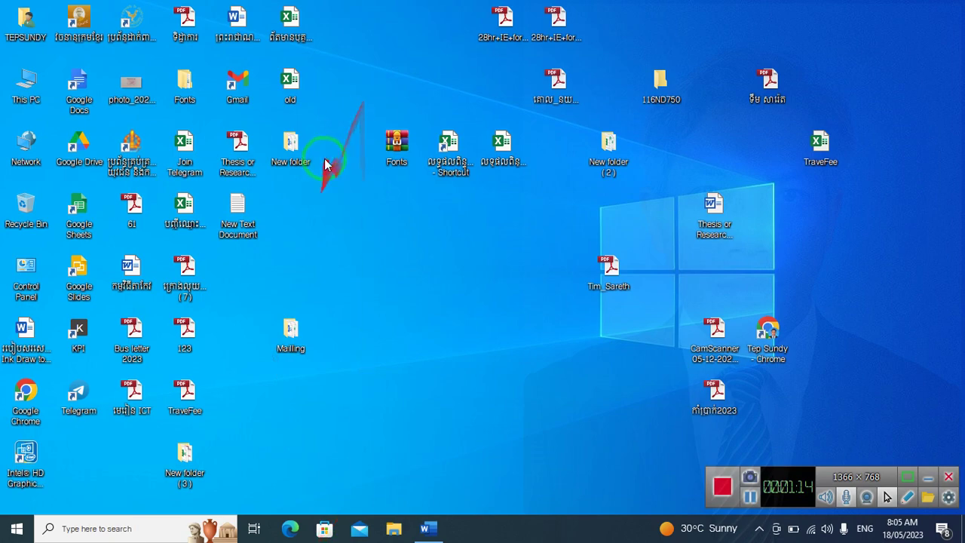
Open the New folder on the desktop, then close its window again
{"action": "left_click", "coordinate": [299, 153]}
{"action": "double_click", "coordinate": [300, 154]}
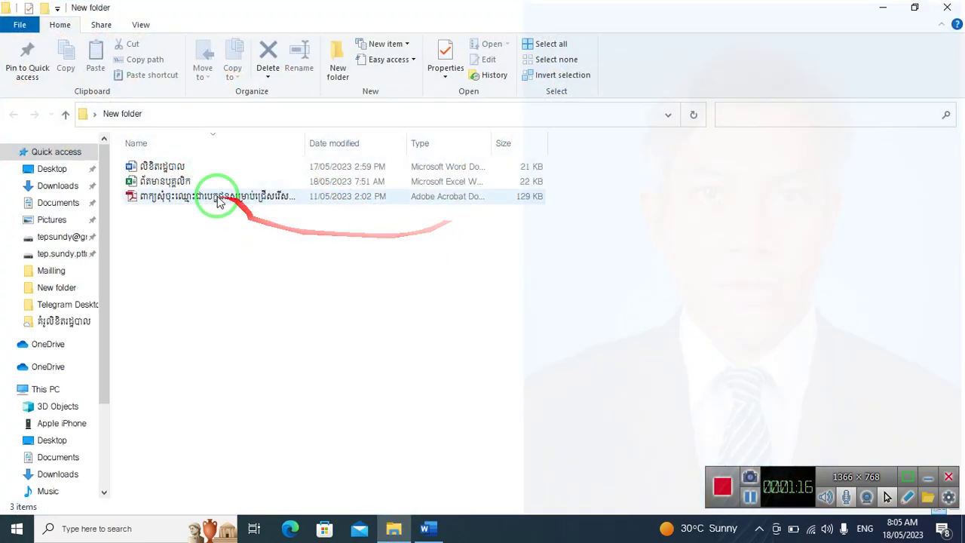
{"action": "left_click", "coordinate": [951, 8]}
Open the Mailling desktop folder and launch the 17 KB Word form document
{"action": "left_click", "coordinate": [287, 344]}
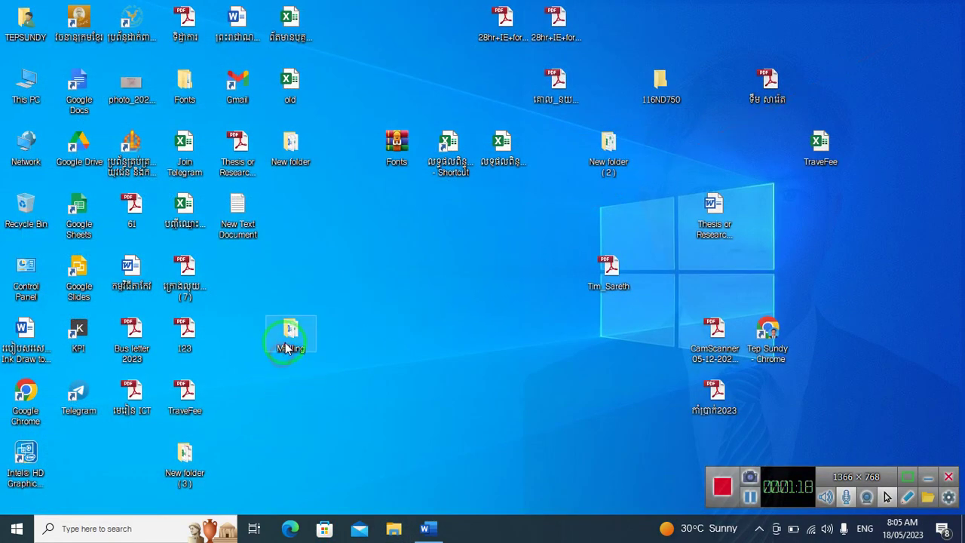
{"action": "double_click", "coordinate": [288, 346]}
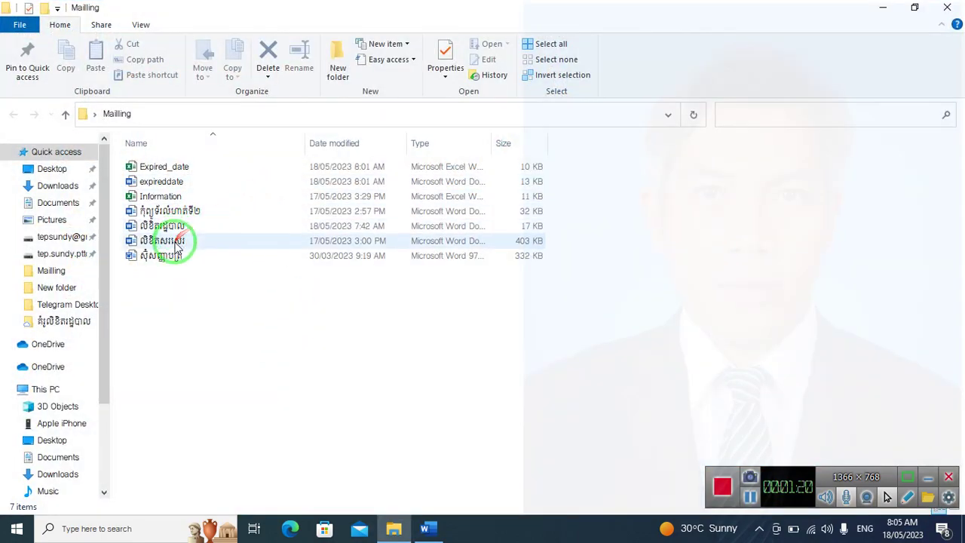
{"action": "double_click", "coordinate": [194, 225]}
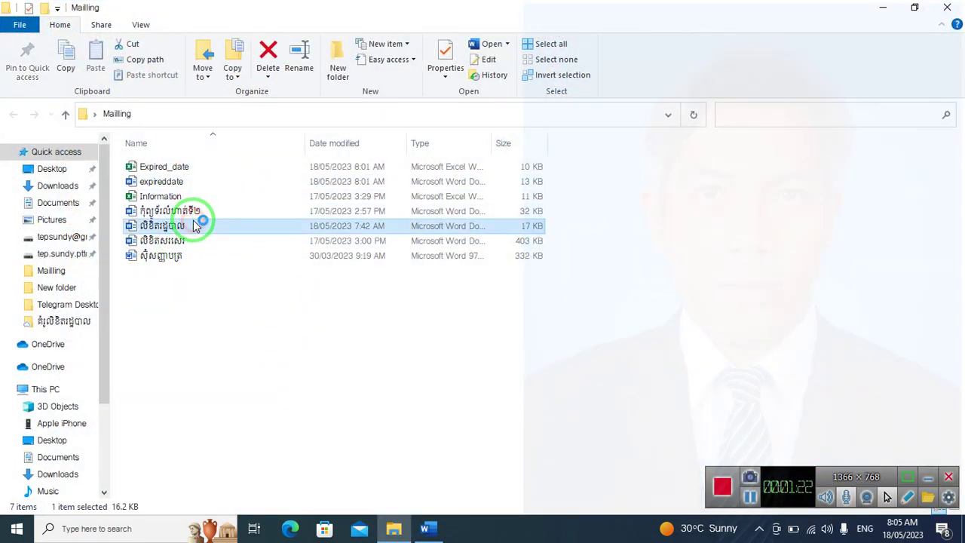
Scroll the Khmer form table, clicking into the document number, ministry title and an empty row
{"action": "scroll", "coordinate": [366, 280], "scroll_direction": "up", "scroll_amount": 1}
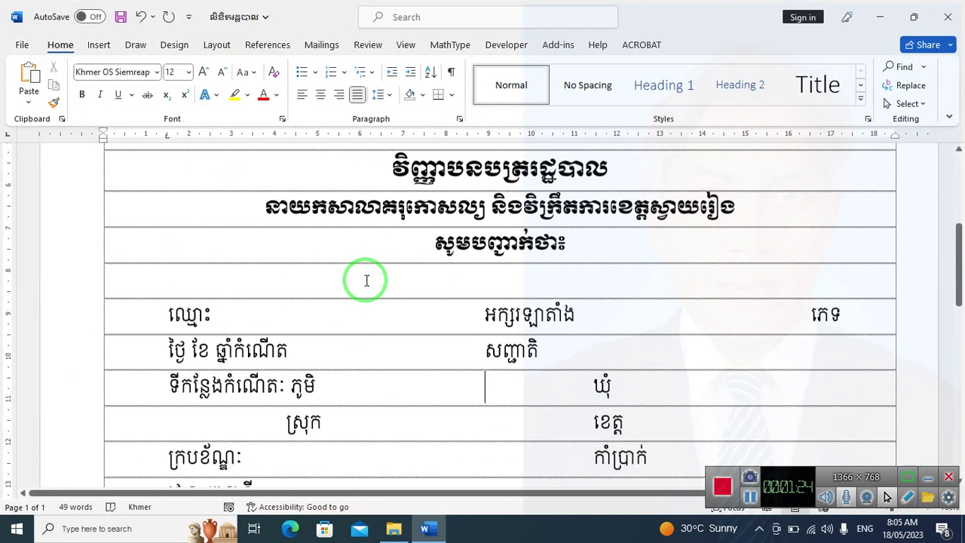
{"action": "scroll", "coordinate": [366, 280], "scroll_direction": "down", "scroll_amount": 4}
{"action": "scroll", "coordinate": [366, 281], "scroll_direction": "down", "scroll_amount": 5}
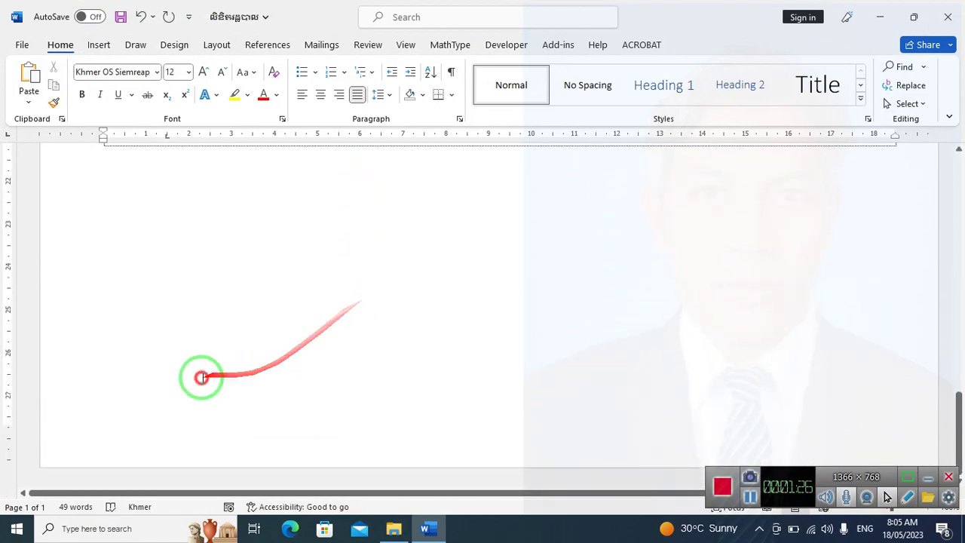
{"action": "scroll", "coordinate": [154, 371], "scroll_direction": "up", "scroll_amount": 2}
{"action": "scroll", "coordinate": [154, 371], "scroll_direction": "up", "scroll_amount": 10}
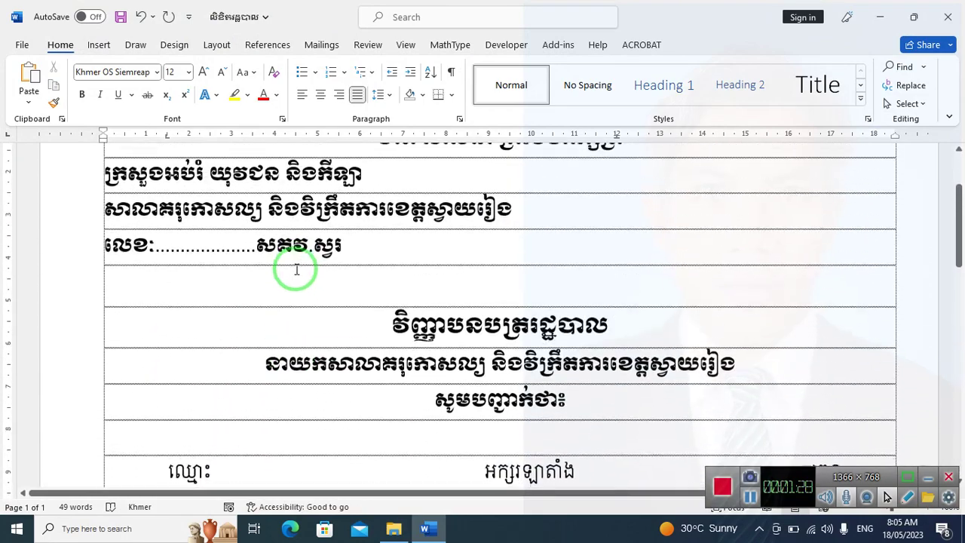
{"action": "left_click", "coordinate": [296, 263]}
{"action": "scroll", "coordinate": [367, 253], "scroll_direction": "up", "scroll_amount": 3}
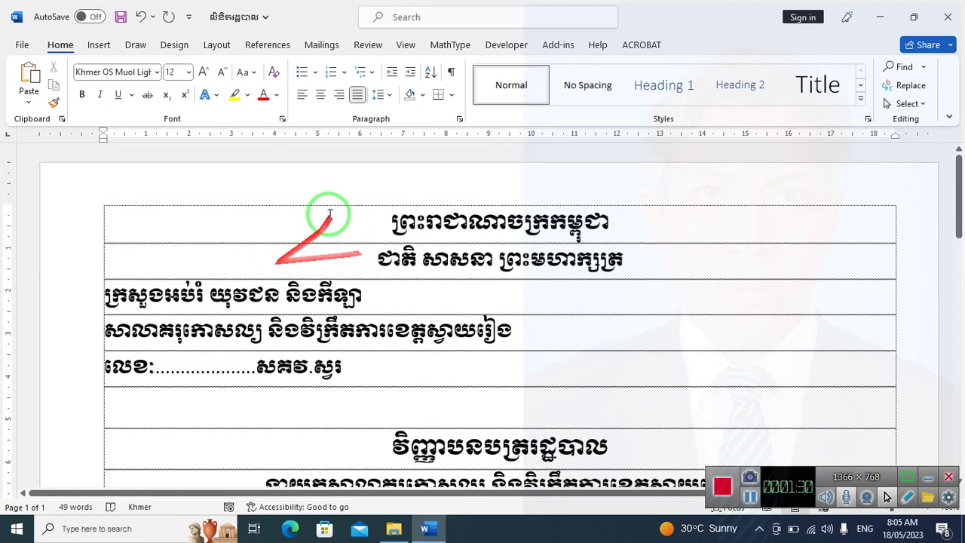
{"action": "left_click", "coordinate": [355, 288]}
{"action": "scroll", "coordinate": [370, 297], "scroll_direction": "down", "scroll_amount": 10}
{"action": "left_click", "coordinate": [372, 297]}
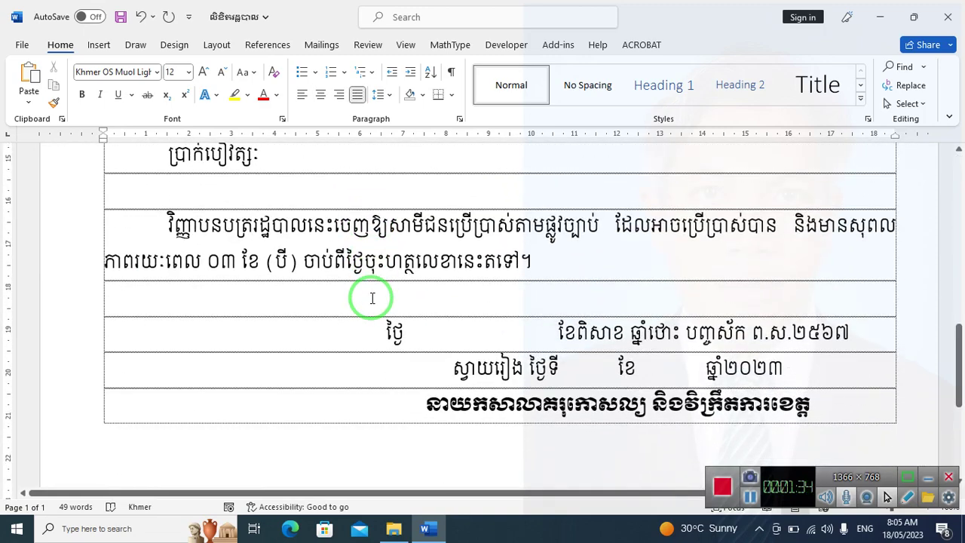
Set the display to Duplicate, scroll through the form again, and return to the Mailling folder
{"action": "key", "text": "super+p"}
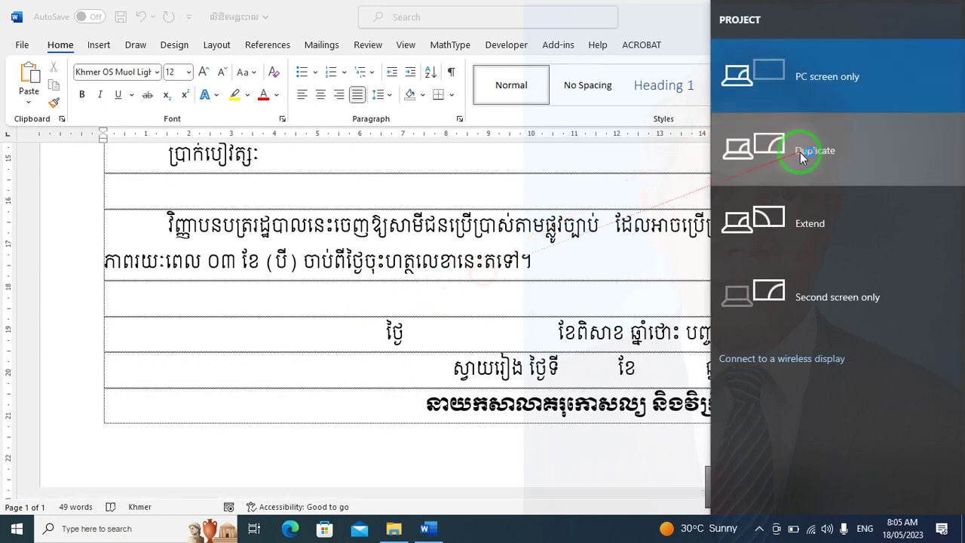
{"action": "left_click", "coordinate": [800, 152]}
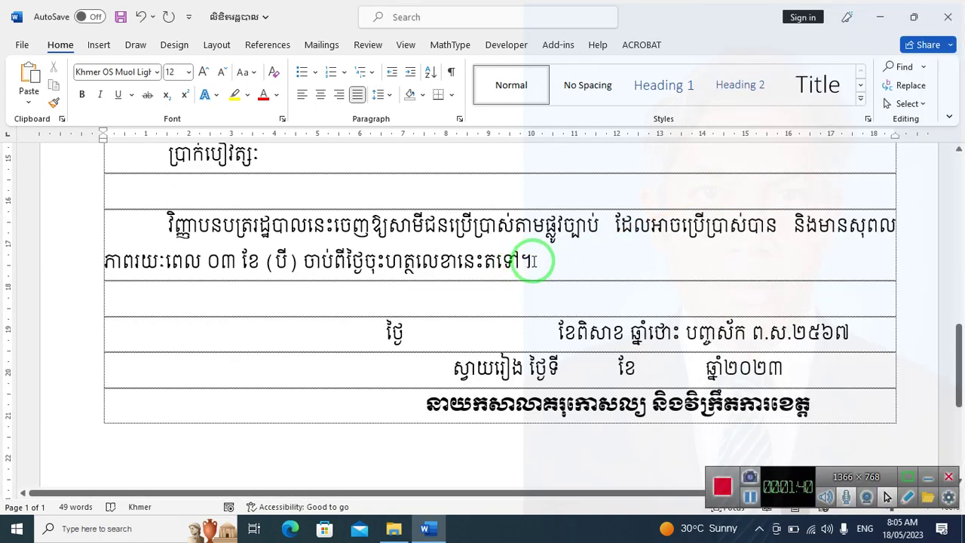
{"action": "scroll", "coordinate": [483, 254], "scroll_direction": "up", "scroll_amount": 3}
{"action": "scroll", "coordinate": [497, 256], "scroll_direction": "down", "scroll_amount": 4}
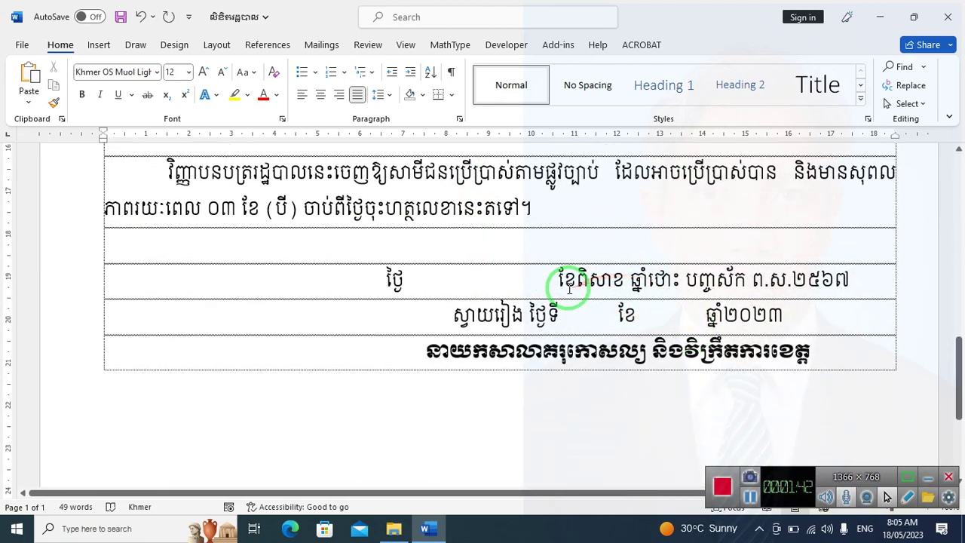
{"action": "scroll", "coordinate": [567, 286], "scroll_direction": "up", "scroll_amount": 15}
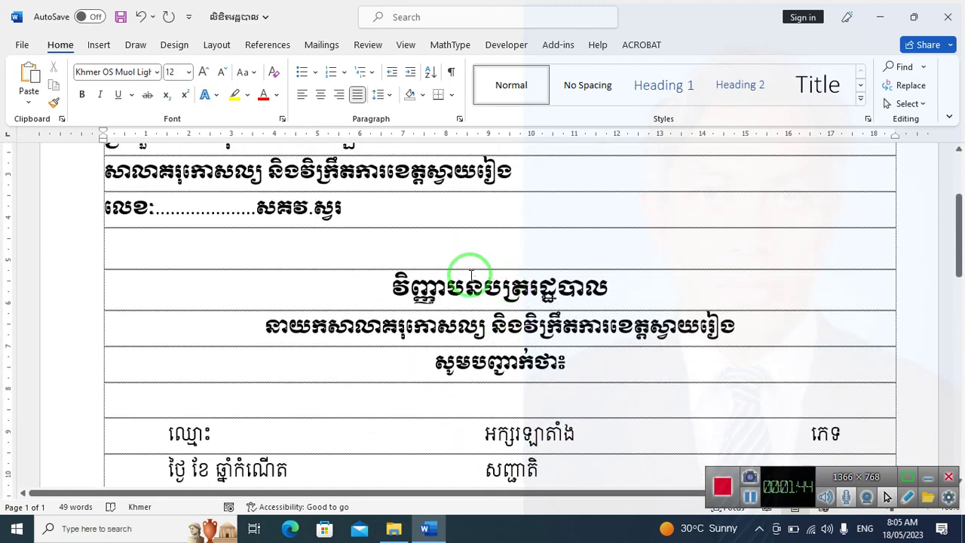
{"action": "scroll", "coordinate": [439, 263], "scroll_direction": "up", "scroll_amount": 3}
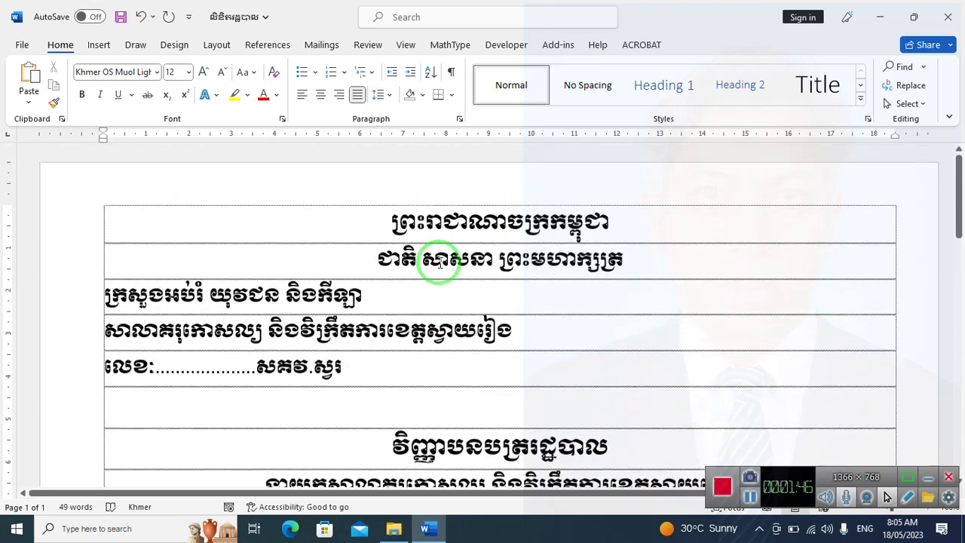
{"action": "scroll", "coordinate": [441, 263], "scroll_direction": "down", "scroll_amount": 8}
{"action": "scroll", "coordinate": [440, 262], "scroll_direction": "down", "scroll_amount": 5}
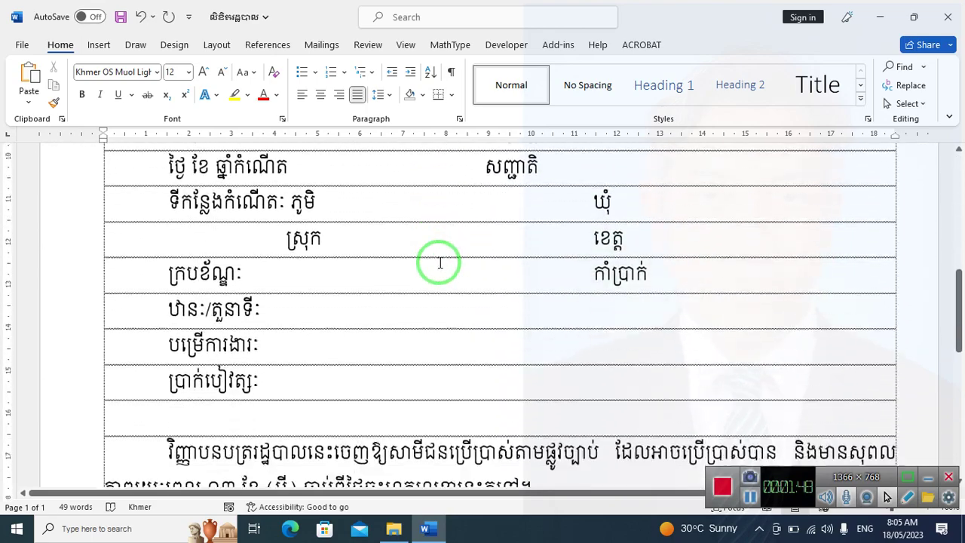
{"action": "scroll", "coordinate": [441, 262], "scroll_direction": "down", "scroll_amount": 4}
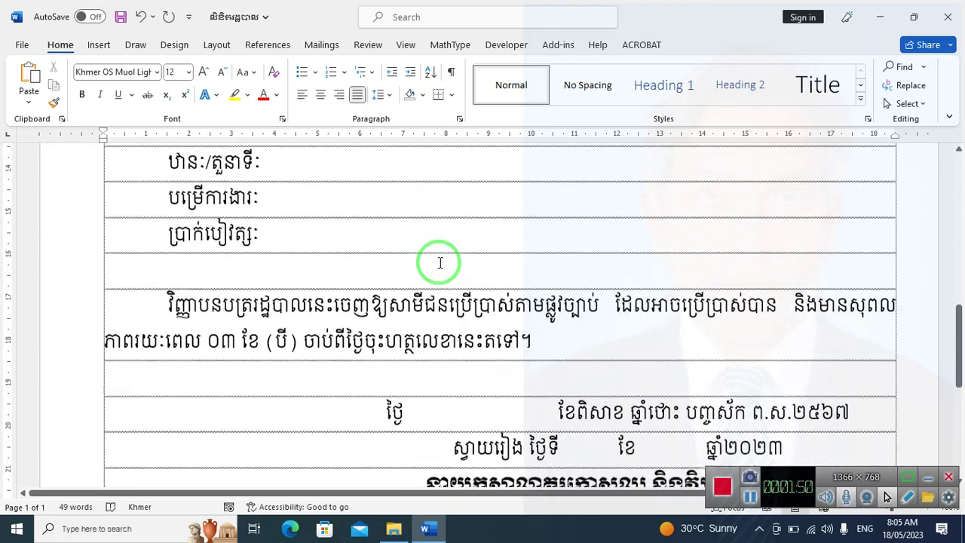
{"action": "scroll", "coordinate": [448, 259], "scroll_direction": "up", "scroll_amount": 10}
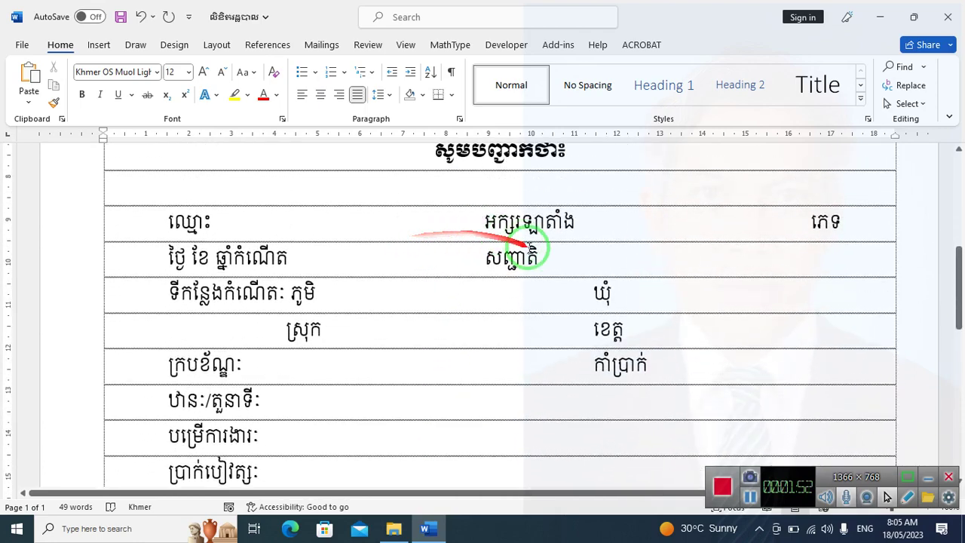
{"action": "scroll", "coordinate": [448, 306], "scroll_direction": "down", "scroll_amount": 10}
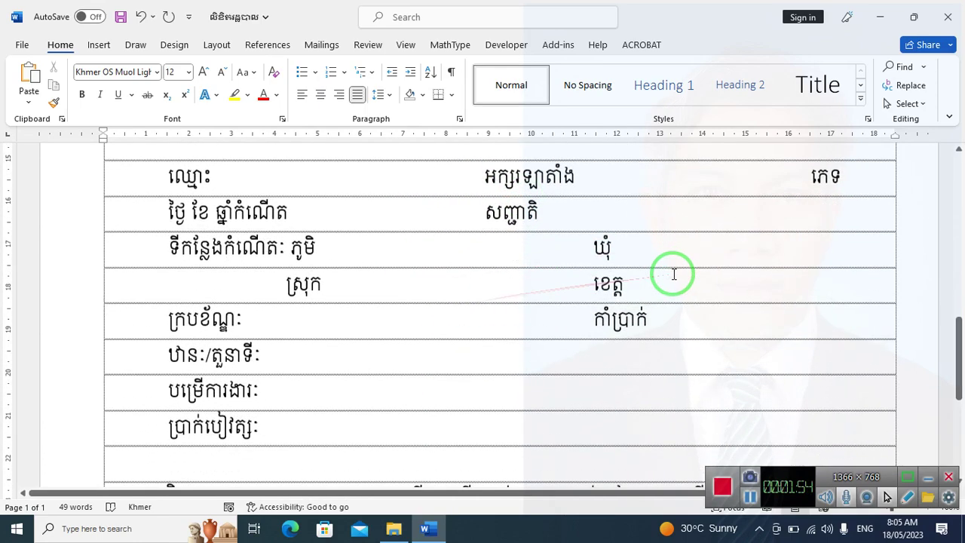
{"action": "left_click", "coordinate": [400, 529]}
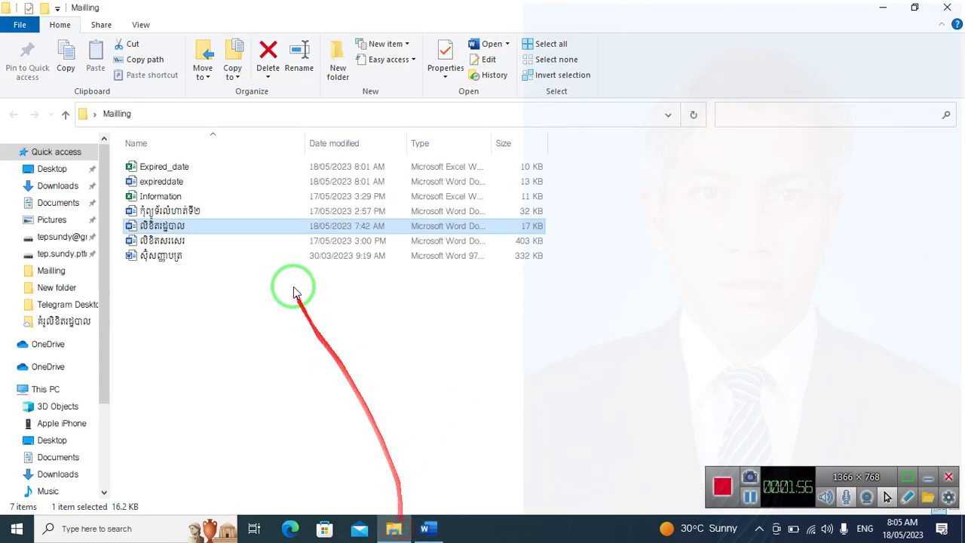
Open the 332 KB Cambodia certificate template, check its name and course lines, then close it
{"action": "left_click", "coordinate": [177, 256]}
{"action": "double_click", "coordinate": [177, 255]}
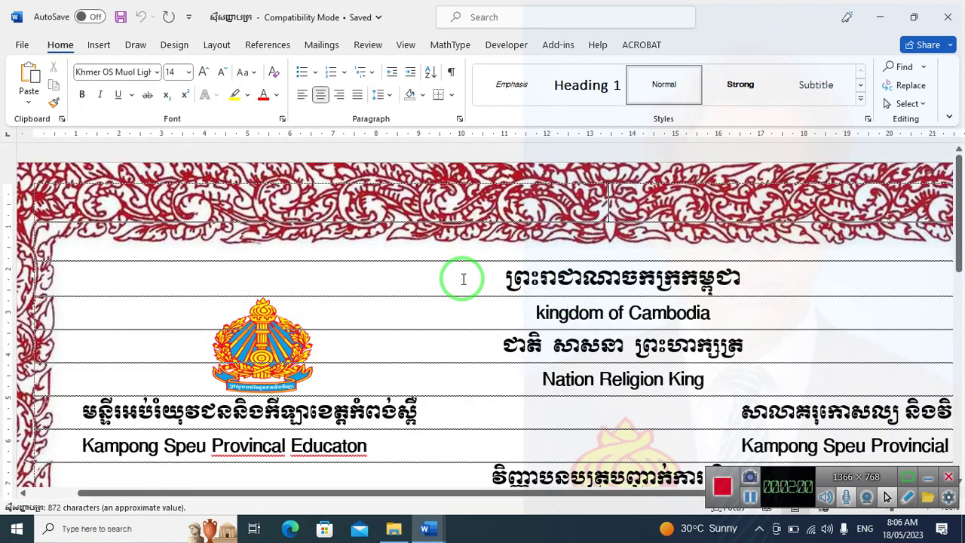
{"action": "scroll", "coordinate": [465, 279], "scroll_direction": "down", "scroll_amount": 6}
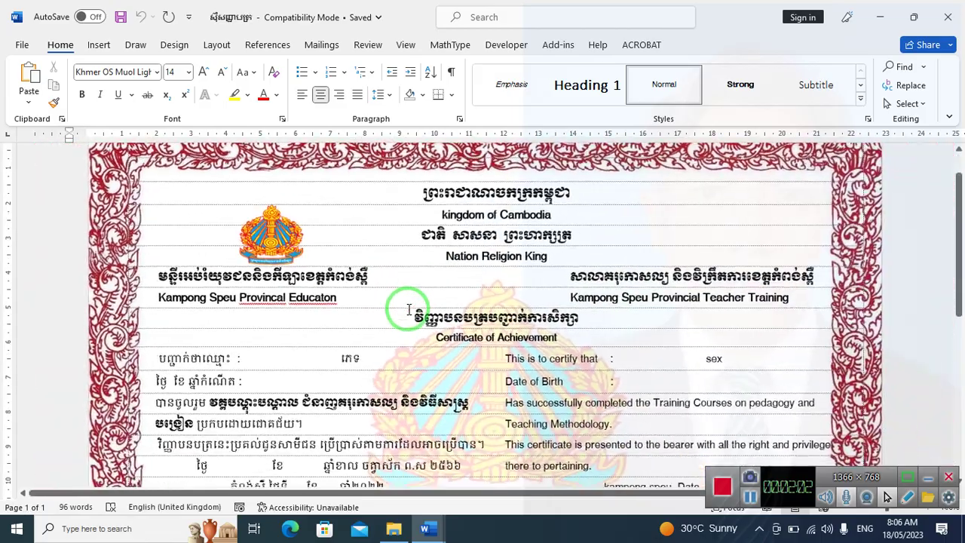
{"action": "scroll", "coordinate": [459, 290], "scroll_direction": "down", "scroll_amount": 2}
{"action": "scroll", "coordinate": [267, 284], "scroll_direction": "down", "scroll_amount": 1}
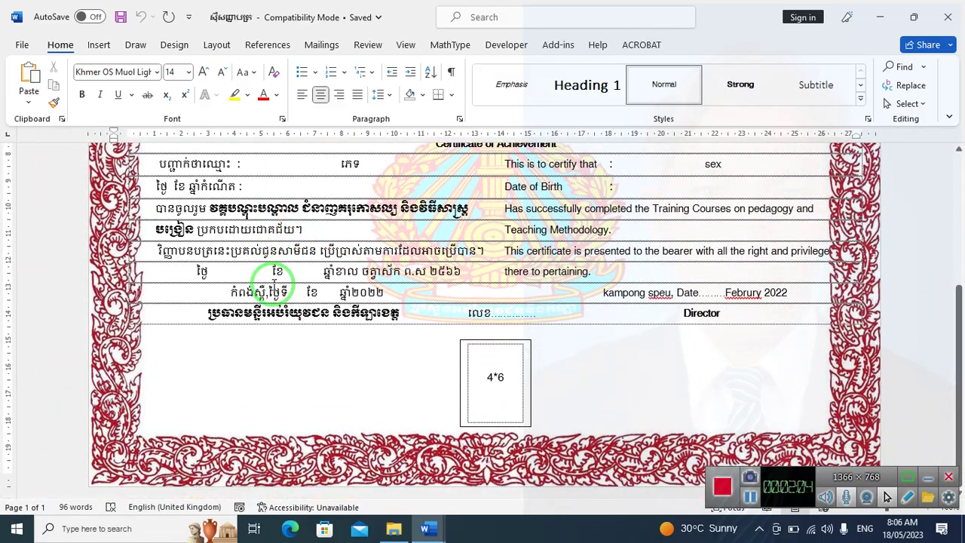
{"action": "scroll", "coordinate": [274, 285], "scroll_direction": "up", "scroll_amount": 5}
{"action": "scroll", "coordinate": [272, 284], "scroll_direction": "down", "scroll_amount": 2}
{"action": "scroll", "coordinate": [276, 277], "scroll_direction": "up", "scroll_amount": 1}
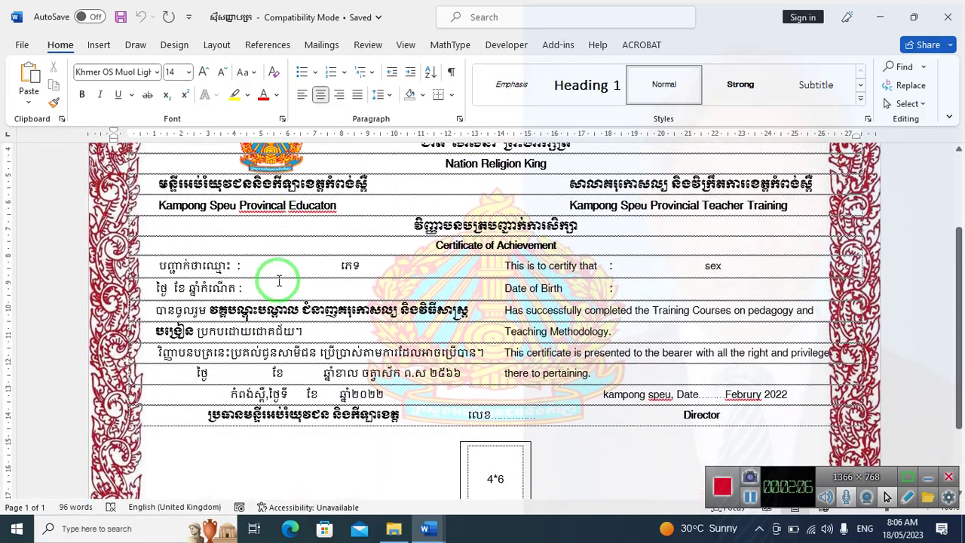
{"action": "left_click", "coordinate": [249, 267]}
{"action": "left_click", "coordinate": [475, 310]}
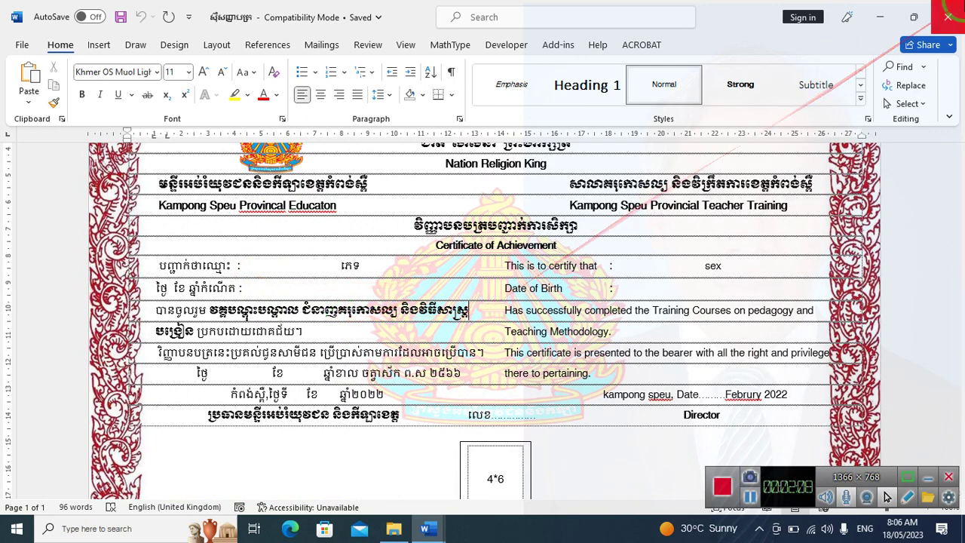
{"action": "left_click", "coordinate": [949, 16]}
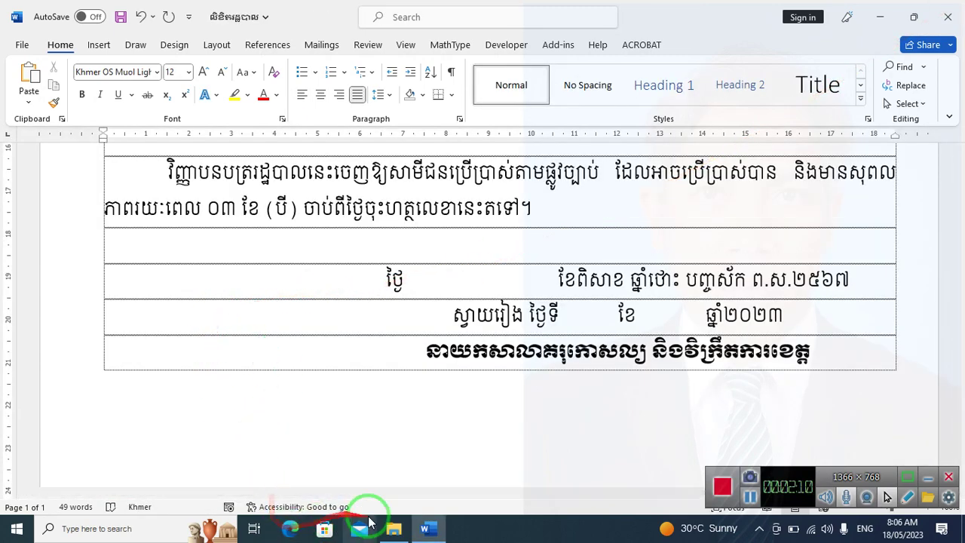
Open the mail merge certificate, enable editing, and dismiss the data query and missing-source prompts
{"action": "left_click", "coordinate": [395, 530]}
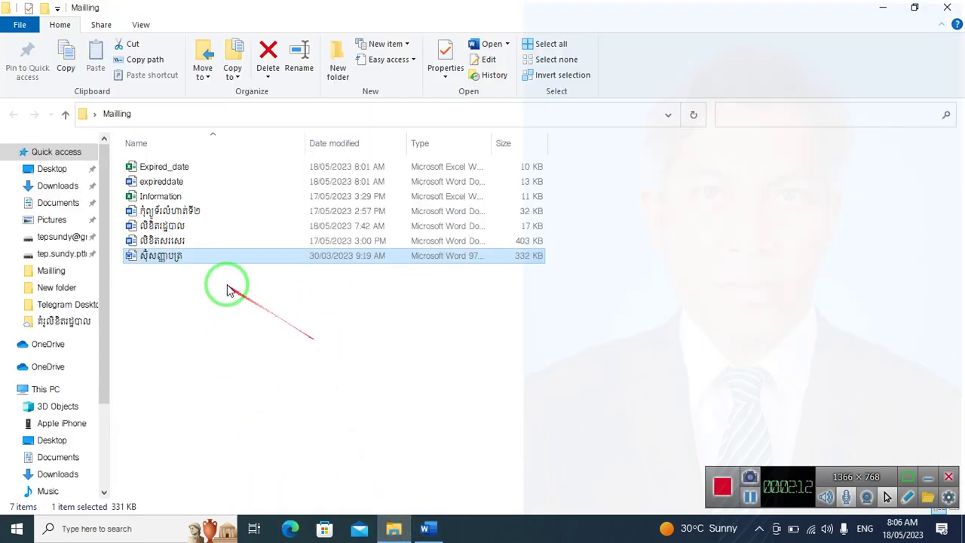
{"action": "left_click", "coordinate": [194, 245]}
{"action": "double_click", "coordinate": [194, 245]}
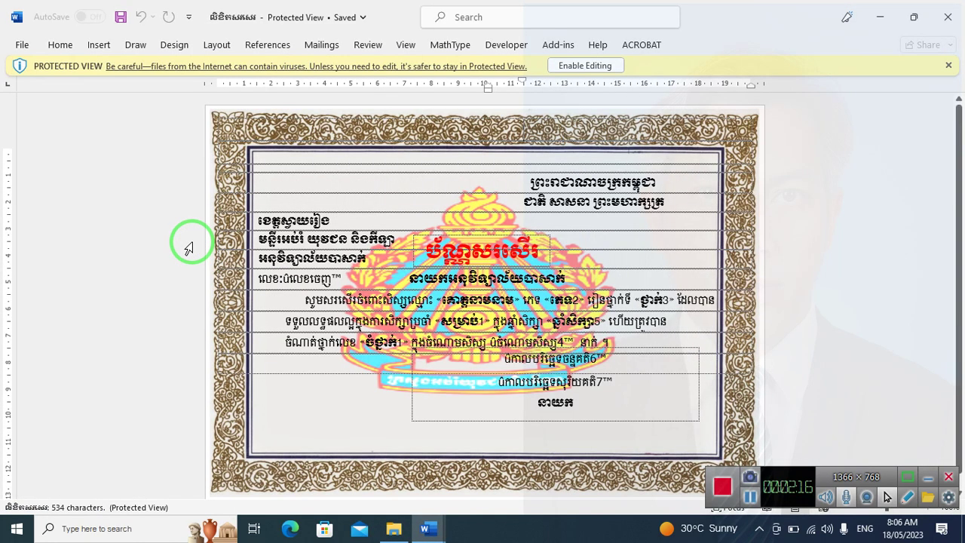
{"action": "left_click", "coordinate": [559, 66]}
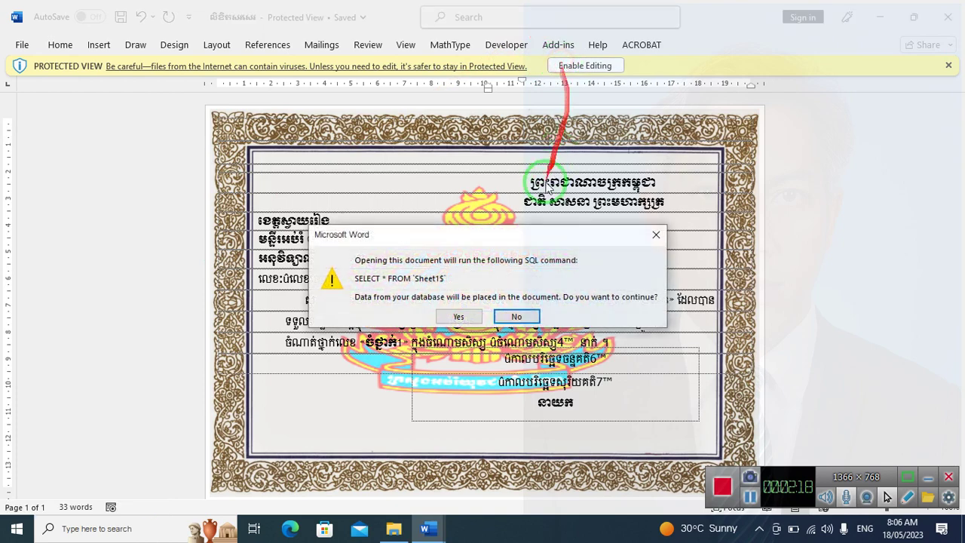
{"action": "left_click", "coordinate": [445, 317]}
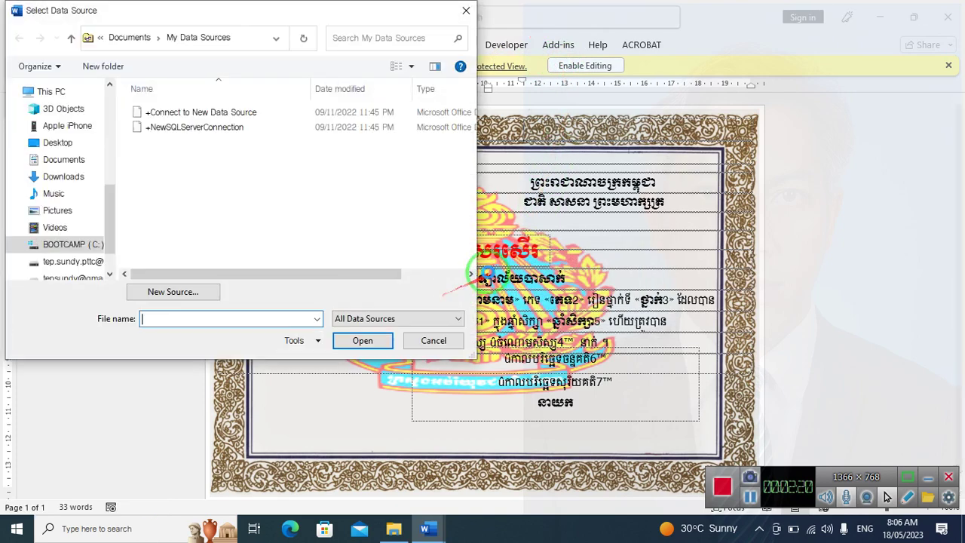
{"action": "left_click", "coordinate": [431, 340]}
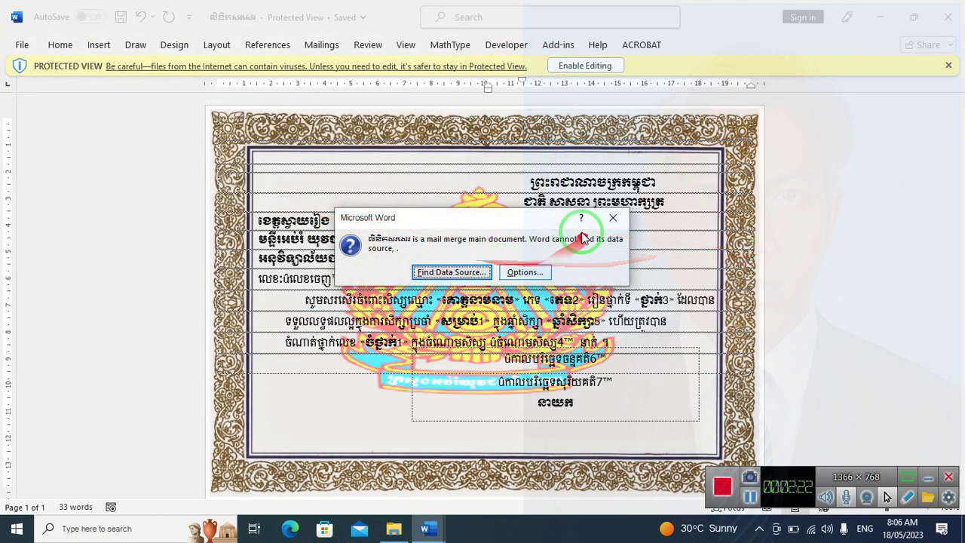
{"action": "left_click", "coordinate": [611, 218]}
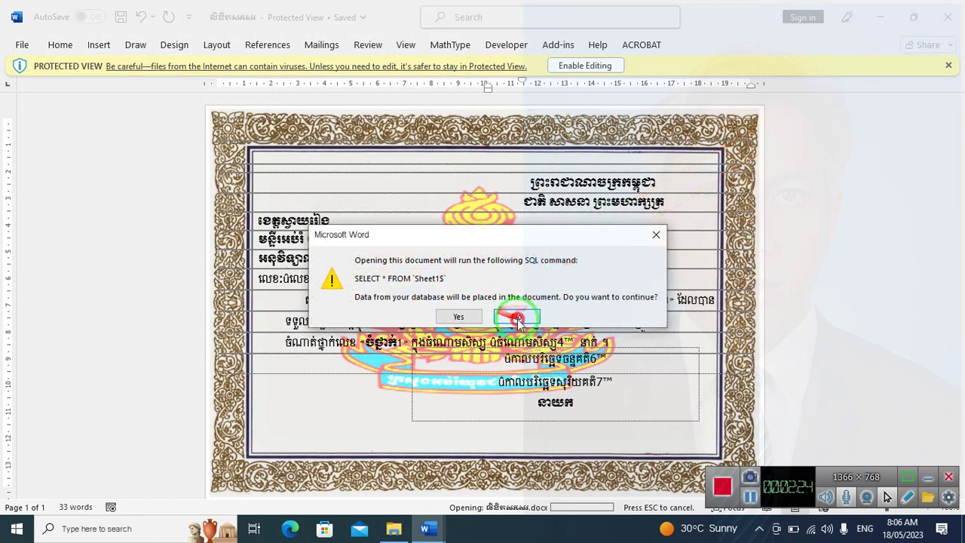
{"action": "left_click", "coordinate": [513, 317]}
{"action": "left_click", "coordinate": [948, 66]}
Close the protected certificate document and close Document1 without saving
{"action": "left_click", "coordinate": [952, 17]}
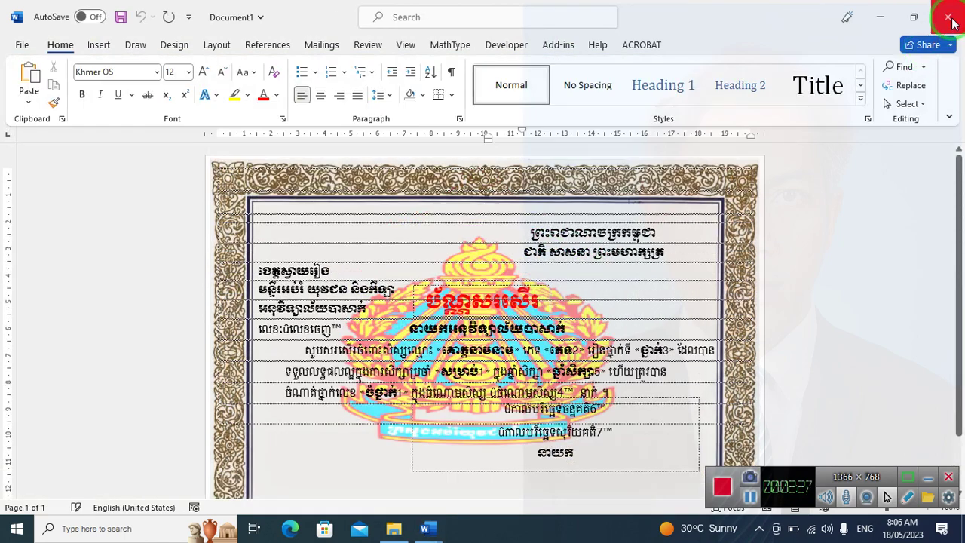
{"action": "left_click", "coordinate": [950, 16]}
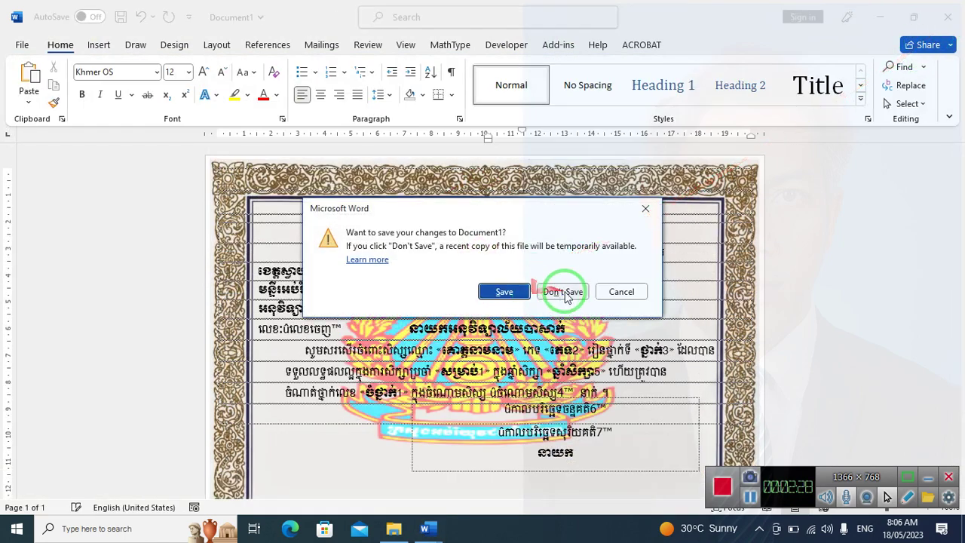
{"action": "left_click", "coordinate": [564, 291]}
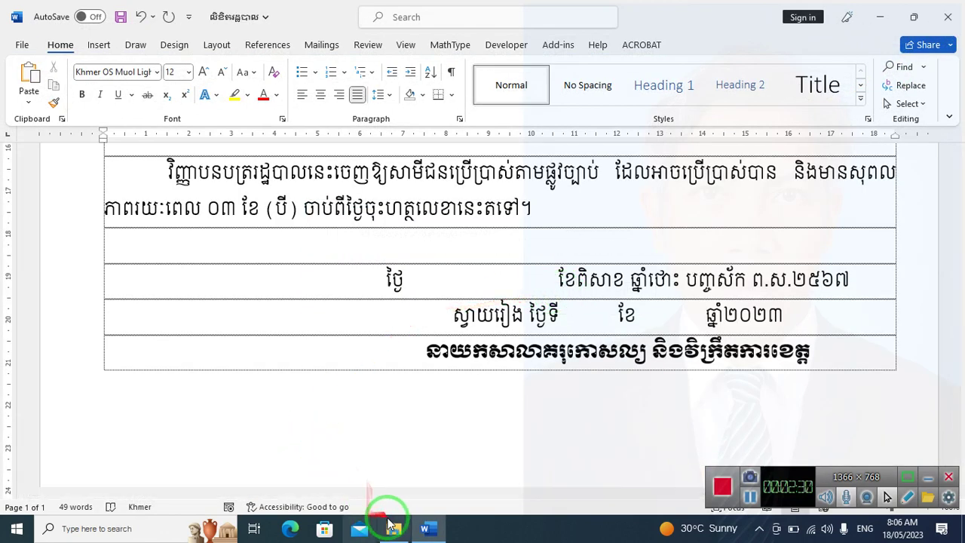
Go to My Drive on the Google Drive and enter the សាលាគរុកោសល្យ folder
{"action": "left_click", "coordinate": [391, 526]}
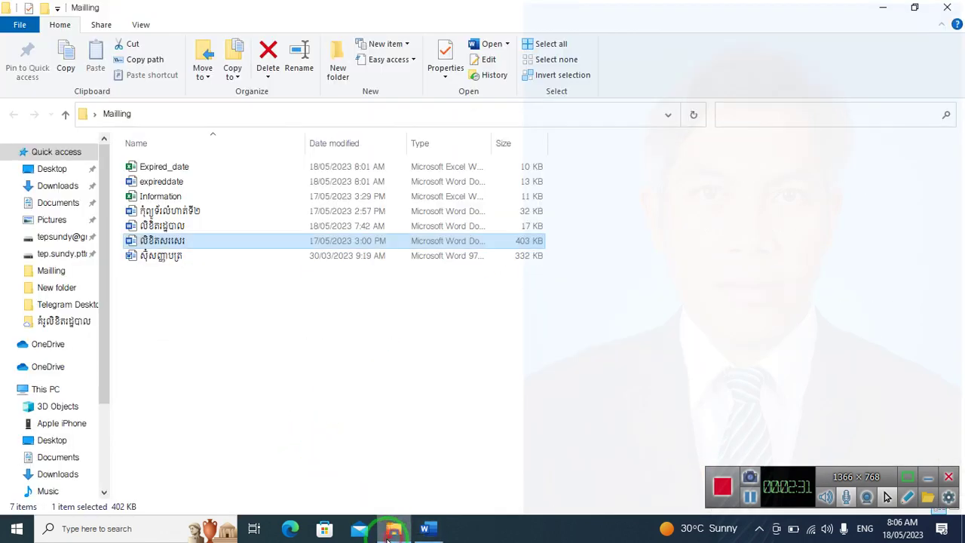
{"action": "left_click", "coordinate": [66, 238]}
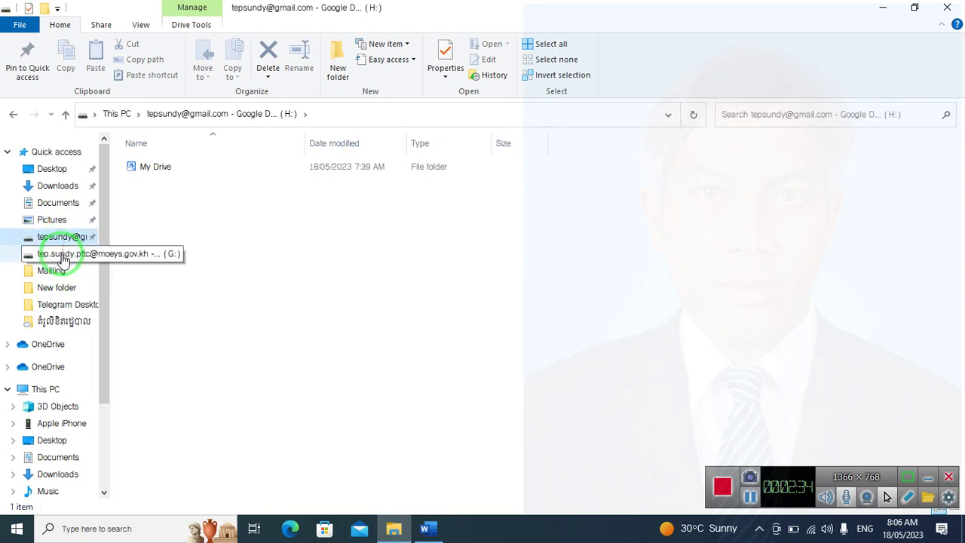
{"action": "left_click", "coordinate": [49, 254]}
{"action": "double_click", "coordinate": [138, 195]}
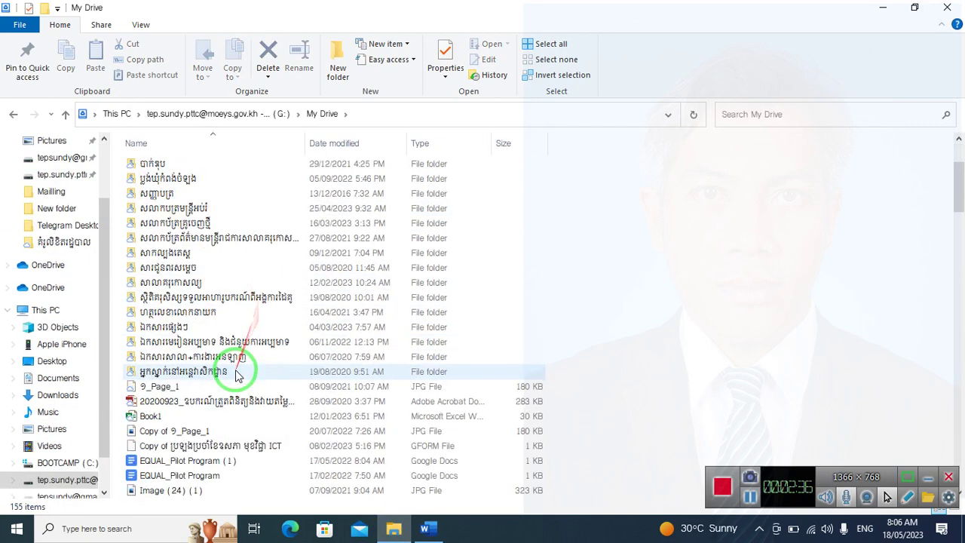
{"action": "scroll", "coordinate": [244, 366], "scroll_direction": "down", "scroll_amount": 4}
{"action": "scroll", "coordinate": [226, 362], "scroll_direction": "up", "scroll_amount": 3}
{"action": "double_click", "coordinate": [185, 234]}
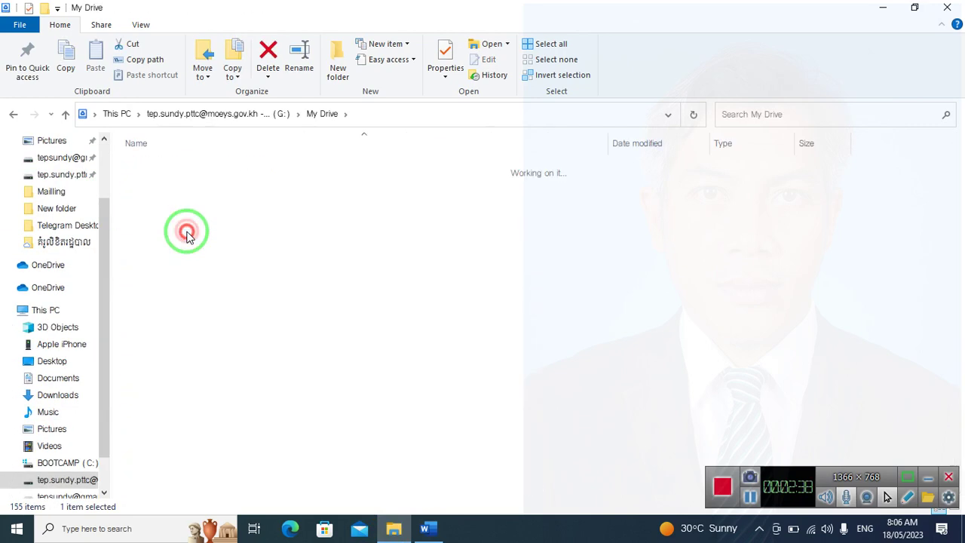
Go into សេចក្តីណែនាំផ្សេងៗ > តំរុលិខិតរដ្ឋបាល and open the administrative-letter guide PDF
{"action": "scroll", "coordinate": [185, 305], "scroll_direction": "down", "scroll_amount": 4}
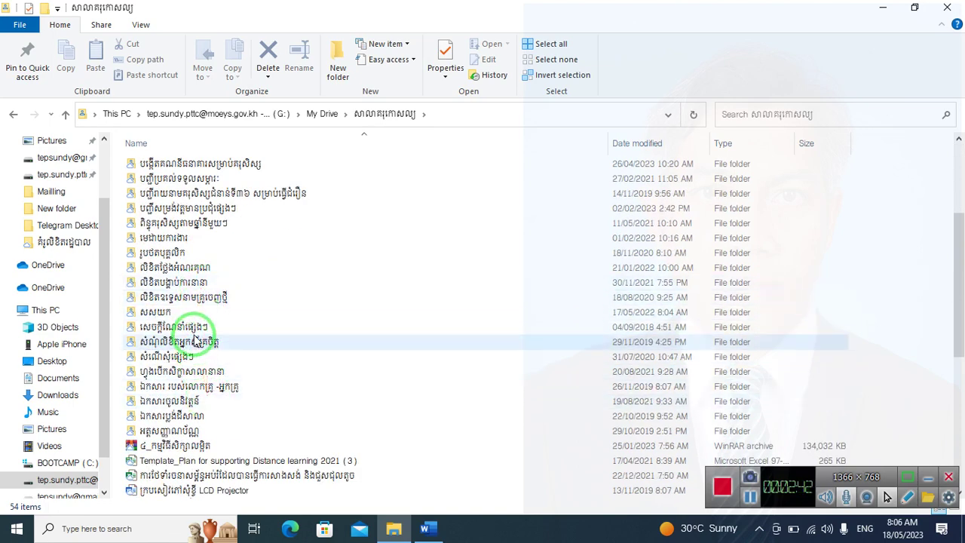
{"action": "double_click", "coordinate": [194, 327]}
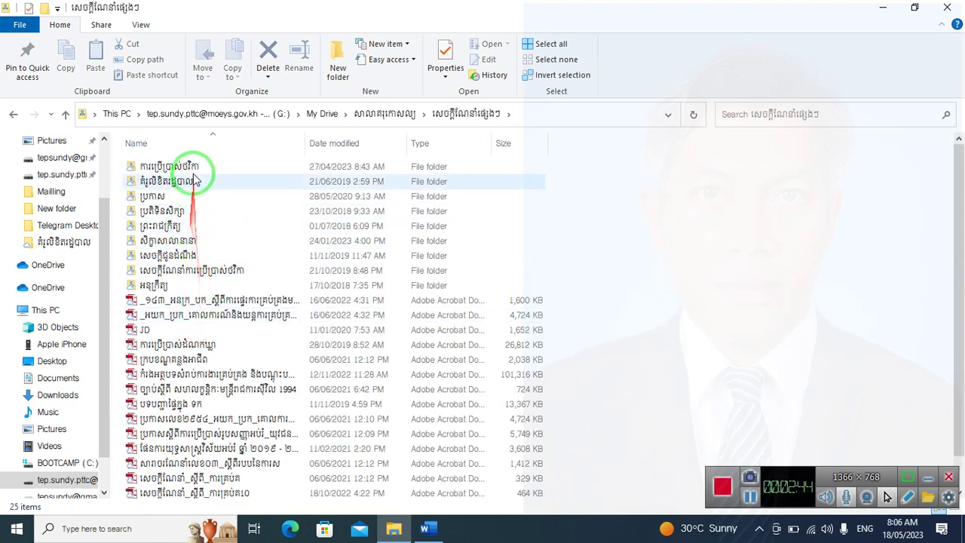
{"action": "double_click", "coordinate": [193, 179]}
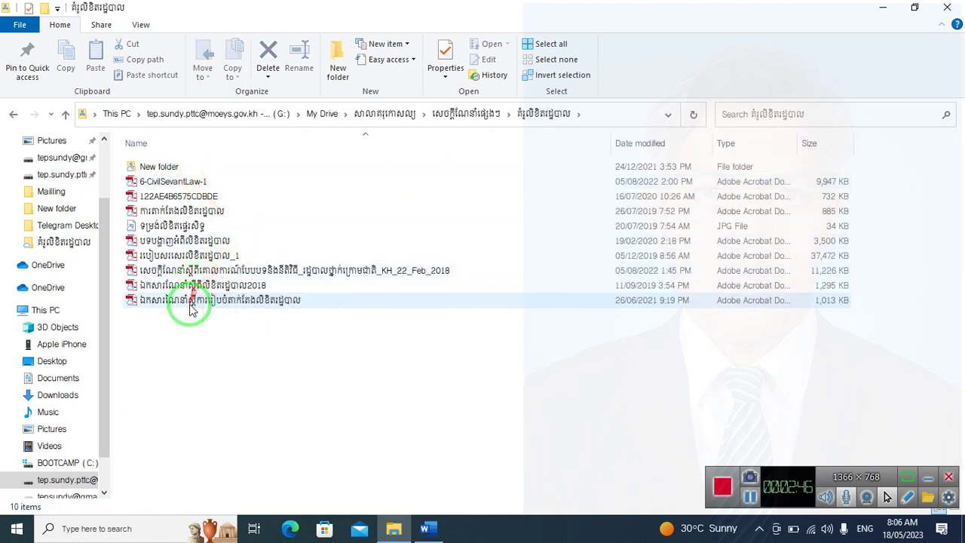
{"action": "double_click", "coordinate": [192, 302]}
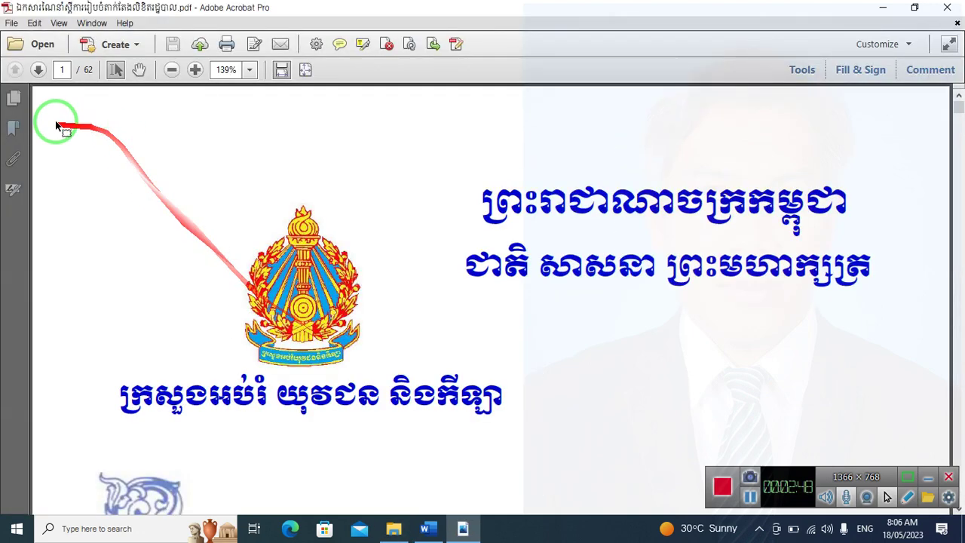
Show page thumbnails and step back from page 61 to page 57 of the guide
{"action": "left_click", "coordinate": [14, 97]}
{"action": "left_click_drag", "start_coordinate": [155, 151], "coordinate": [119, 491]}
{"action": "left_click", "coordinate": [107, 343]}
{"action": "left_click", "coordinate": [104, 266]}
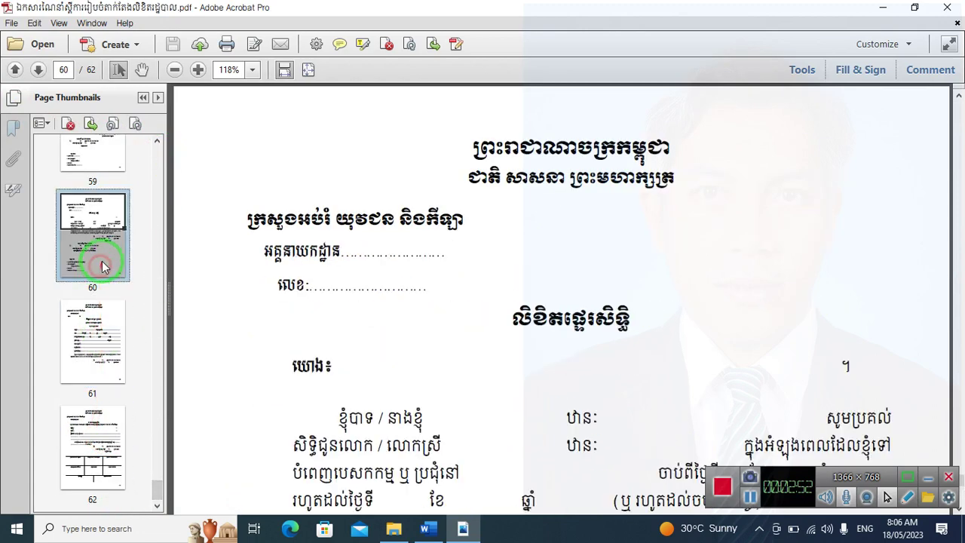
{"action": "left_click", "coordinate": [102, 262]}
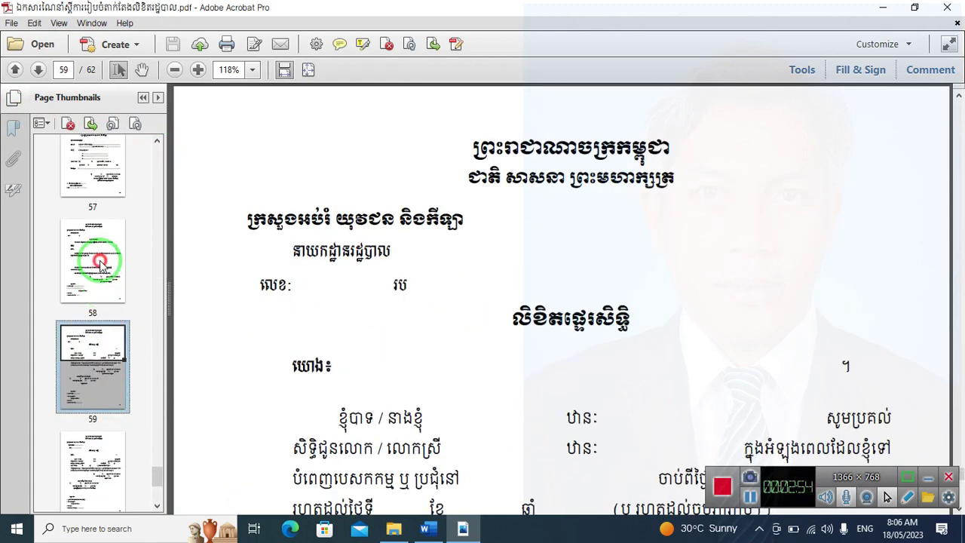
{"action": "left_click", "coordinate": [100, 262]}
{"action": "left_click", "coordinate": [101, 264]}
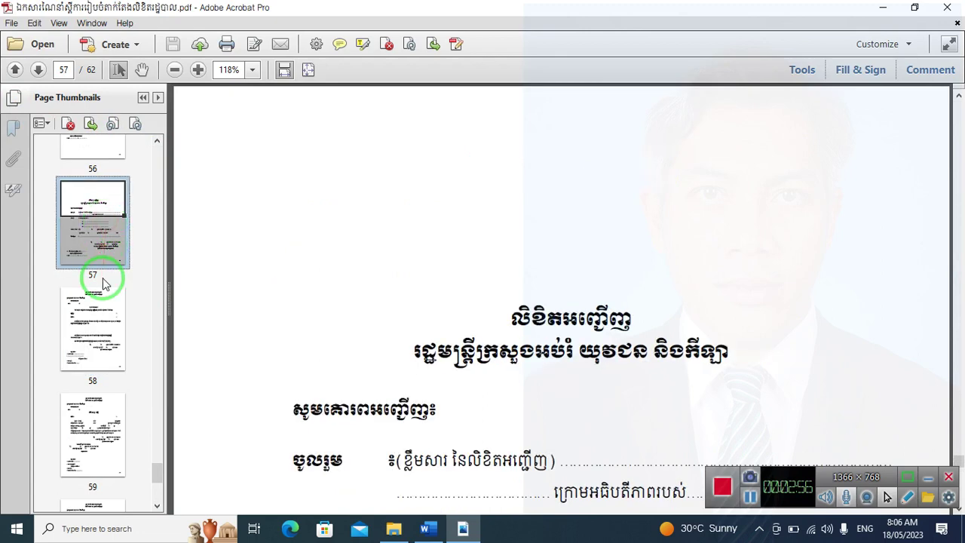
{"action": "scroll", "coordinate": [495, 279], "scroll_direction": "down", "scroll_amount": 6}
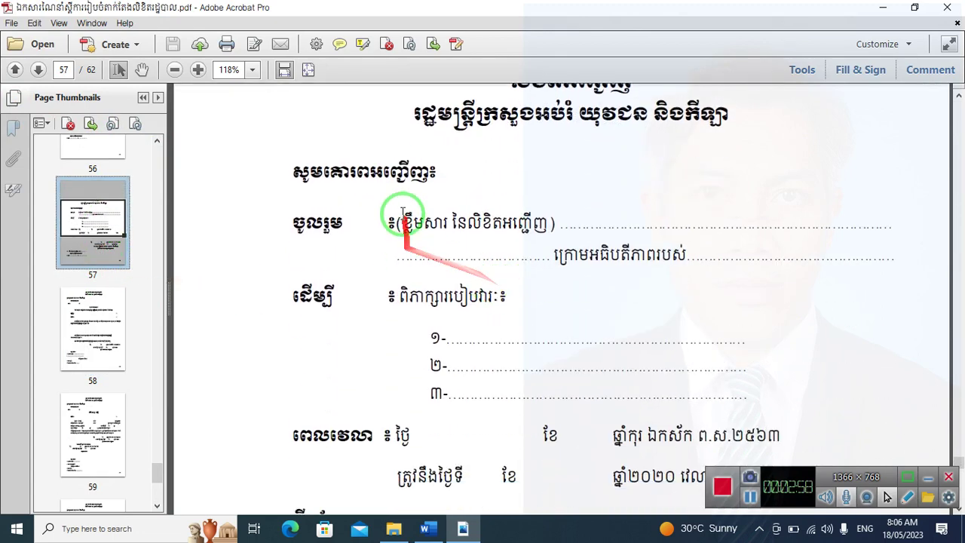
Select the bracketed content note and dotted line on page 57, then close Acrobat
{"action": "left_click", "coordinate": [439, 172]}
{"action": "left_click", "coordinate": [511, 164]}
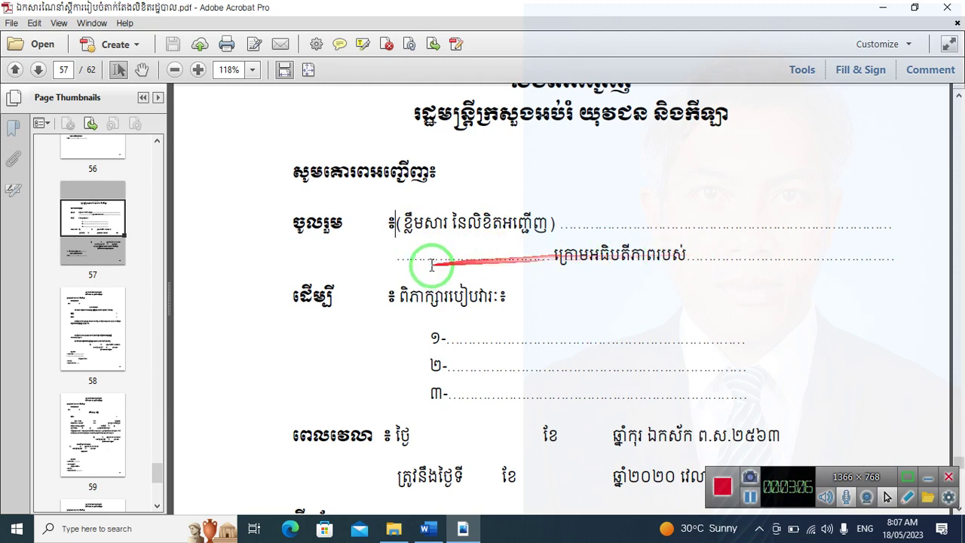
{"action": "scroll", "coordinate": [556, 370], "scroll_direction": "down", "scroll_amount": 3}
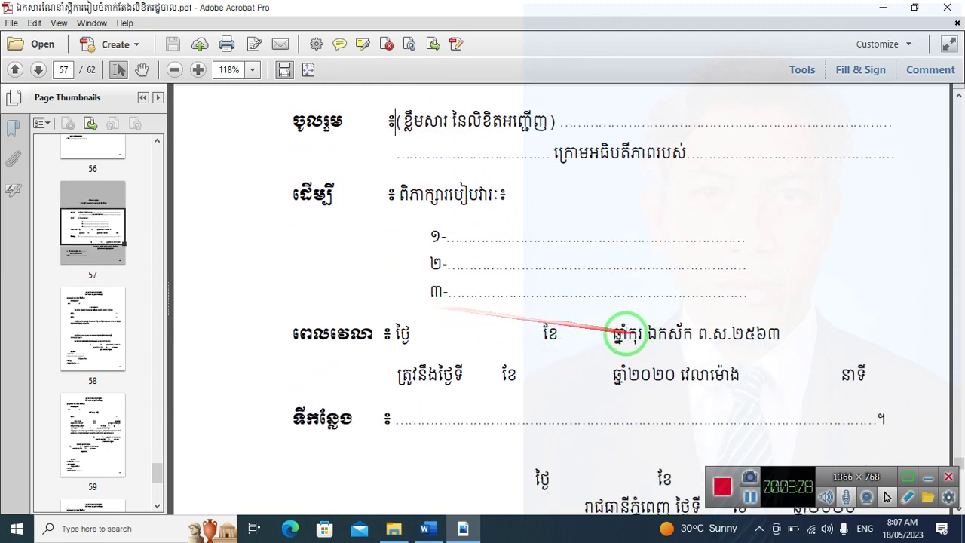
{"action": "scroll", "coordinate": [588, 332], "scroll_direction": "down", "scroll_amount": 5}
{"action": "scroll", "coordinate": [678, 317], "scroll_direction": "up", "scroll_amount": 6}
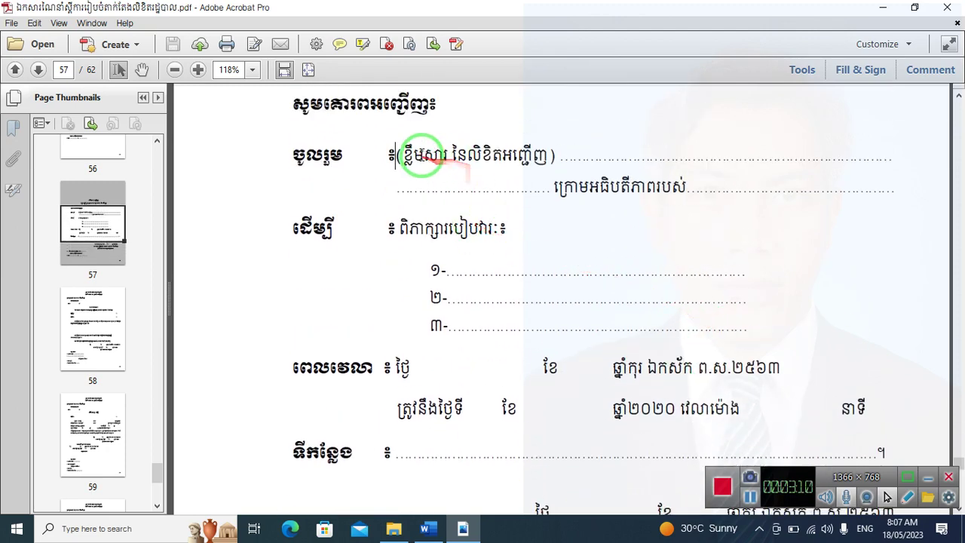
{"action": "left_click_drag", "start_coordinate": [403, 154], "coordinate": [596, 172]}
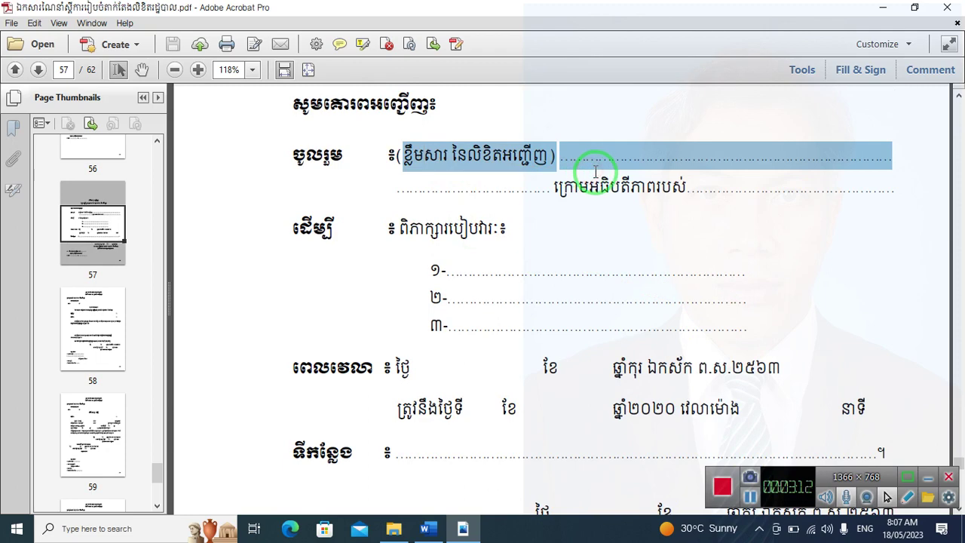
{"action": "left_click", "coordinate": [947, 8]}
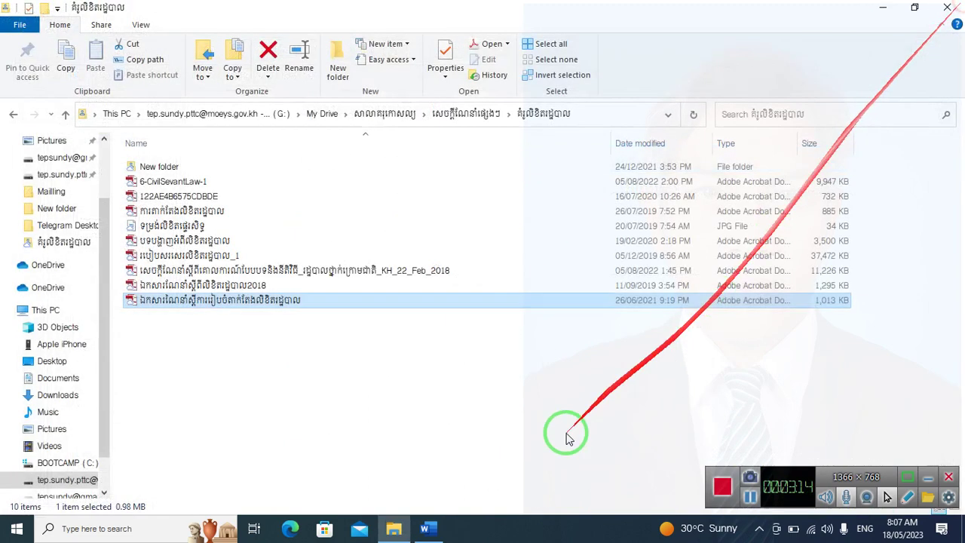
{"action": "left_click", "coordinate": [427, 532]}
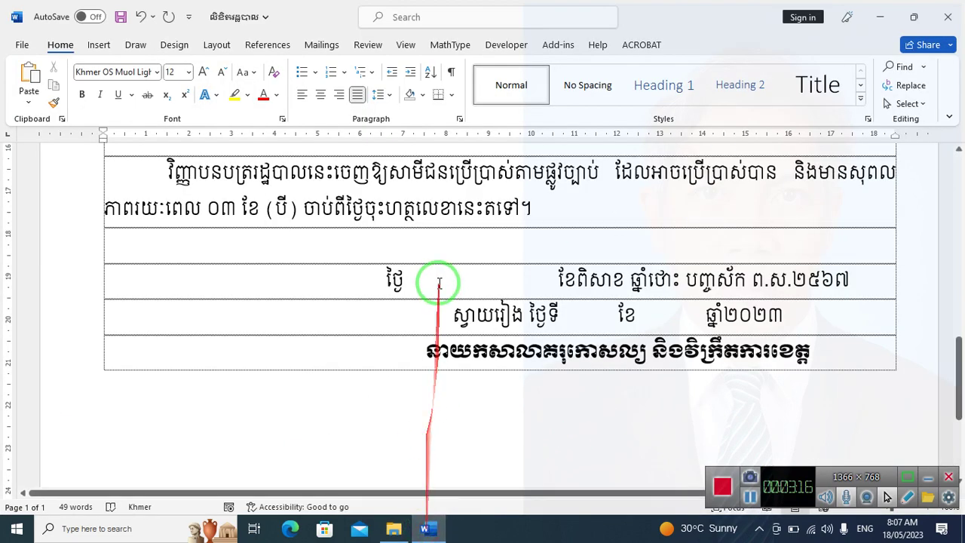
{"action": "scroll", "coordinate": [431, 270], "scroll_direction": "up", "scroll_amount": 10}
{"action": "scroll", "coordinate": [436, 270], "scroll_direction": "down", "scroll_amount": 3}
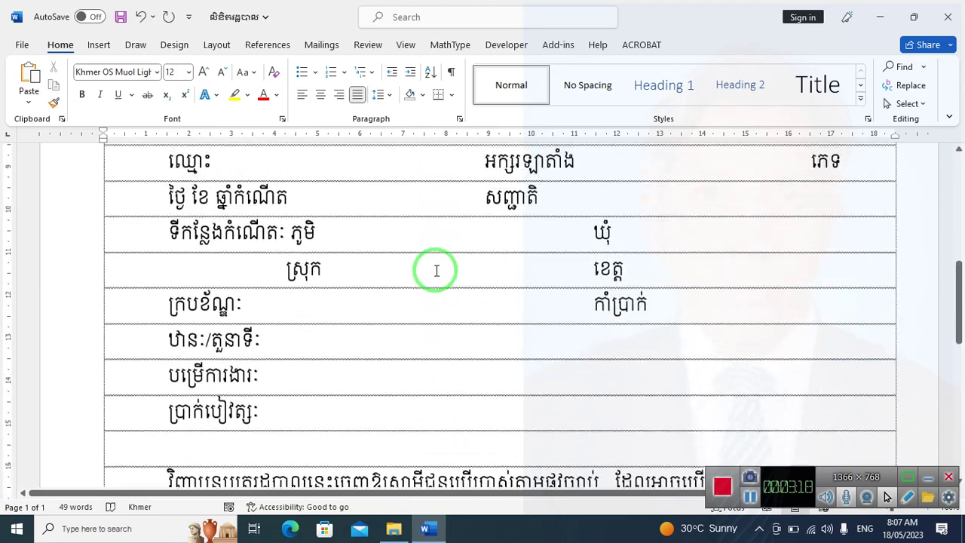
{"action": "left_click", "coordinate": [265, 164]}
{"action": "left_click", "coordinate": [677, 174]}
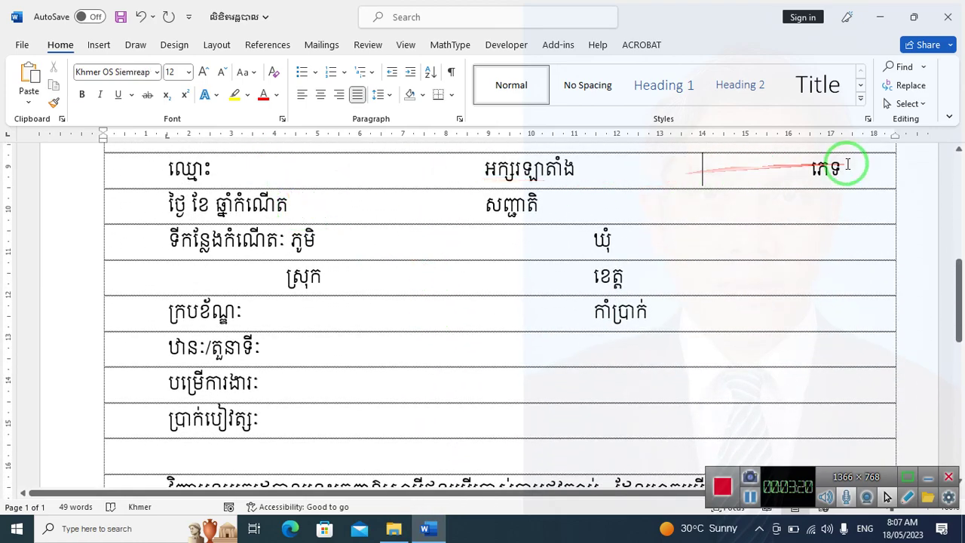
{"action": "left_click", "coordinate": [284, 197]}
{"action": "left_click", "coordinate": [382, 236]}
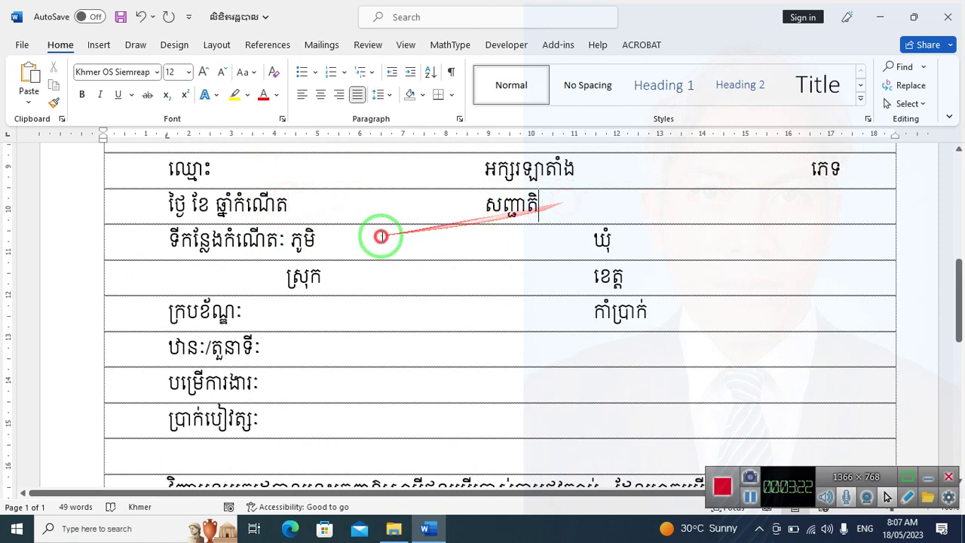
{"action": "left_click", "coordinate": [349, 264]}
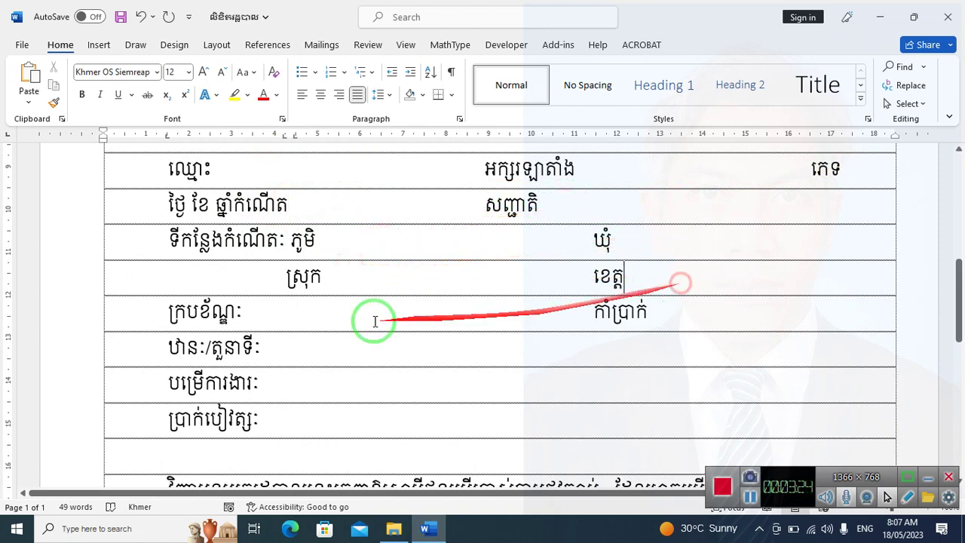
{"action": "left_click", "coordinate": [281, 313]}
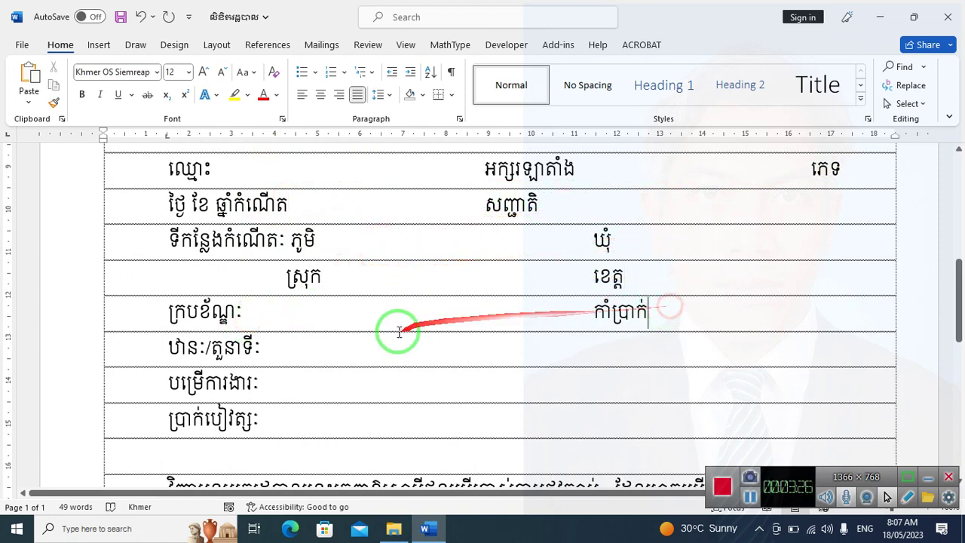
{"action": "left_click", "coordinate": [284, 413]}
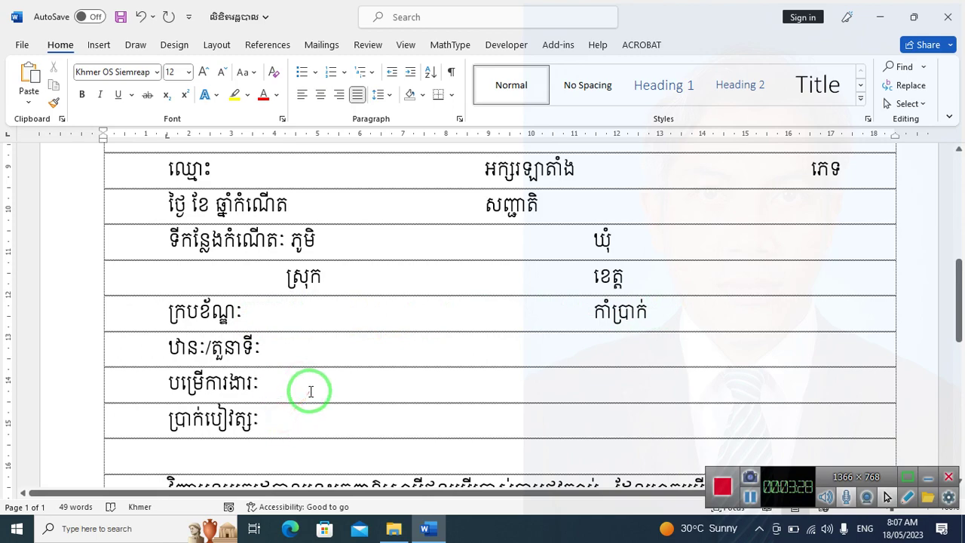
{"action": "scroll", "coordinate": [308, 390], "scroll_direction": "down", "scroll_amount": 1}
{"action": "scroll", "coordinate": [314, 379], "scroll_direction": "up", "scroll_amount": 3}
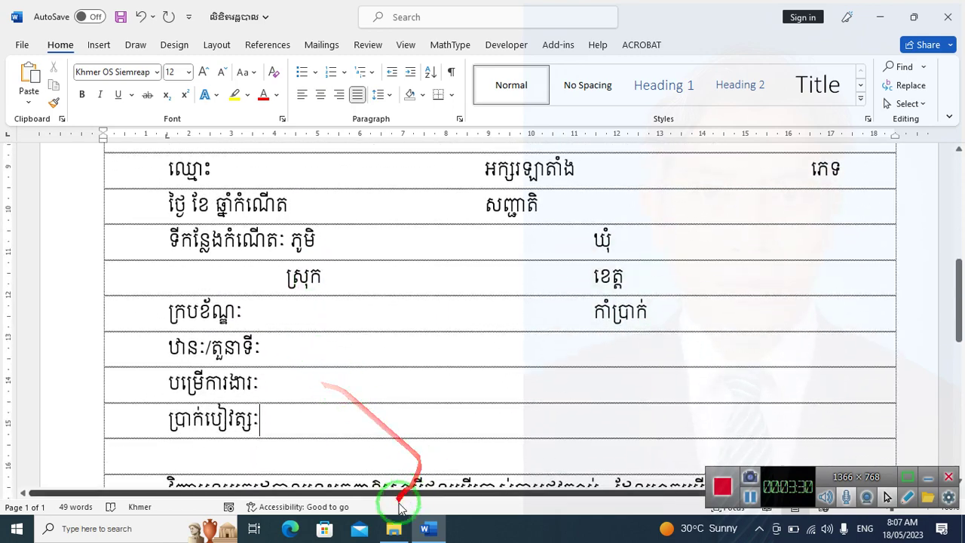
{"action": "scroll", "coordinate": [340, 233], "scroll_direction": "up", "scroll_amount": 1}
{"action": "scroll", "coordinate": [341, 233], "scroll_direction": "up", "scroll_amount": 1}
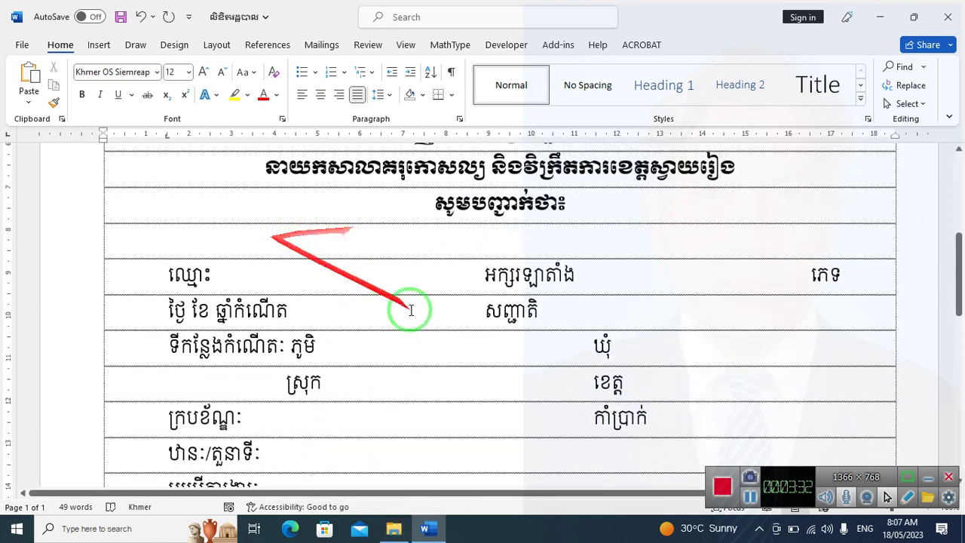
{"action": "scroll", "coordinate": [677, 335], "scroll_direction": "down", "scroll_amount": 2}
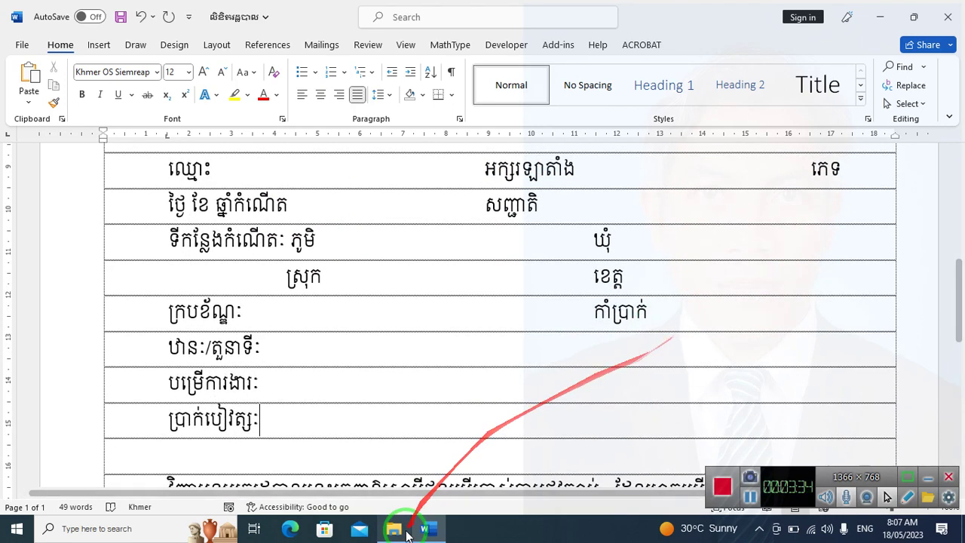
{"action": "left_click", "coordinate": [393, 528]}
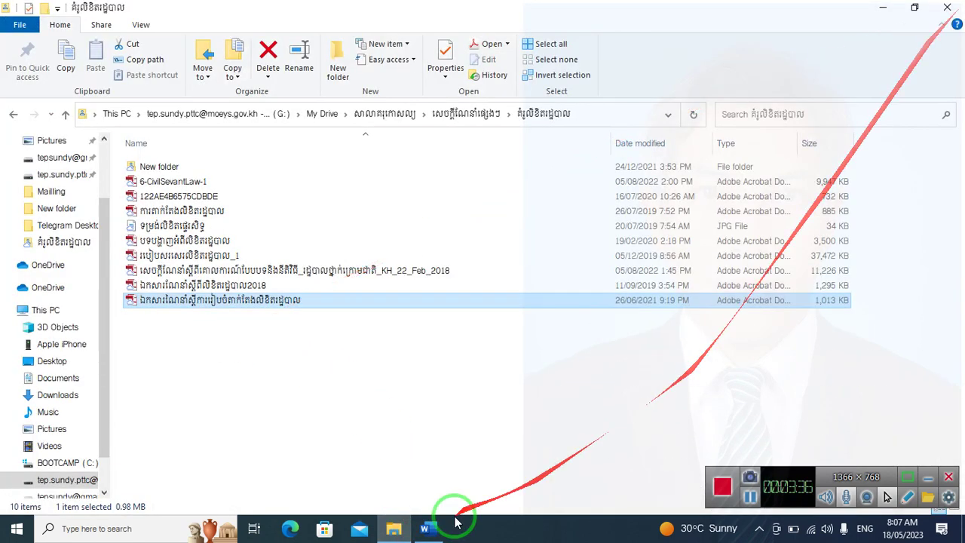
Open a fresh File Explorer and go to Desktop > Mailling
{"action": "left_click", "coordinate": [381, 530]}
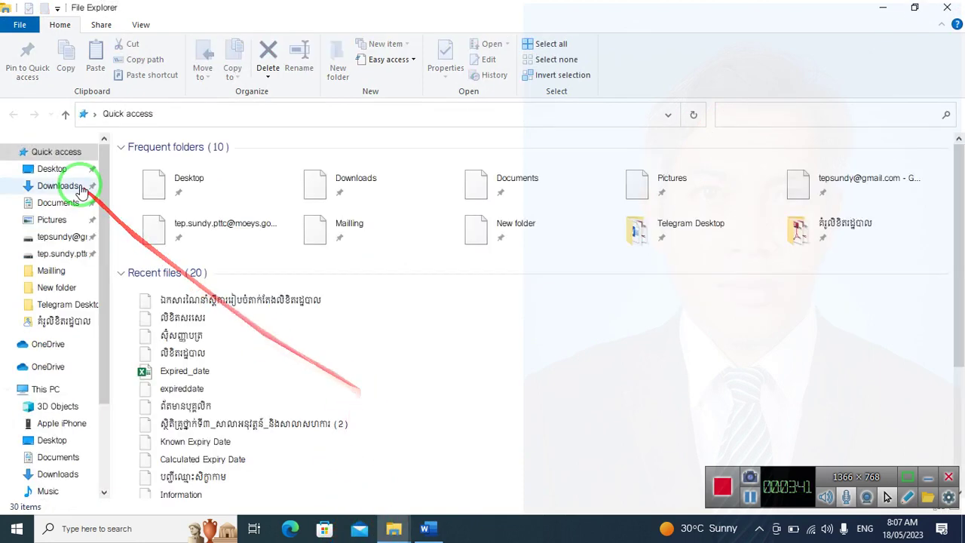
{"action": "left_click", "coordinate": [57, 186]}
{"action": "left_click", "coordinate": [52, 169]}
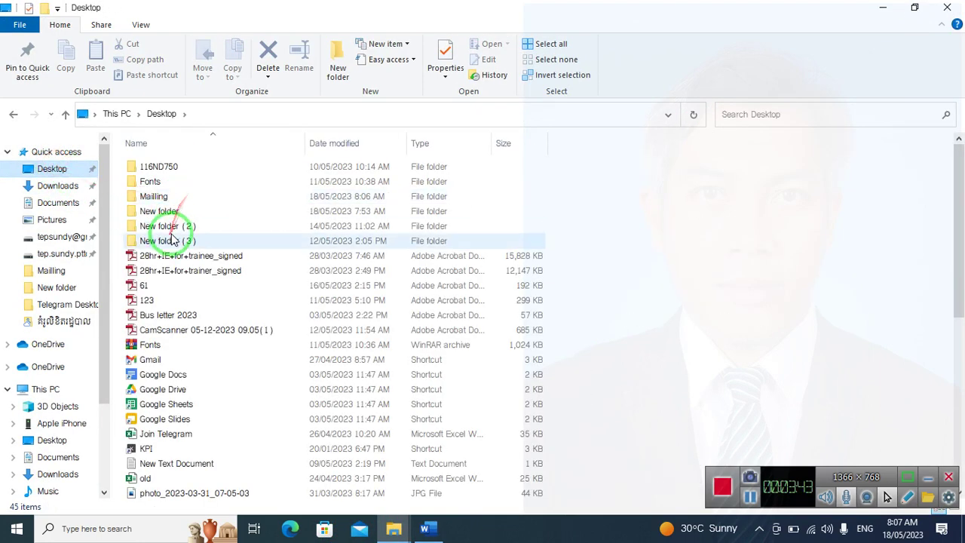
{"action": "double_click", "coordinate": [181, 202]}
Create a new Microsoft Excel Worksheet in Mailling and name it Data
{"action": "right_click", "coordinate": [211, 341]}
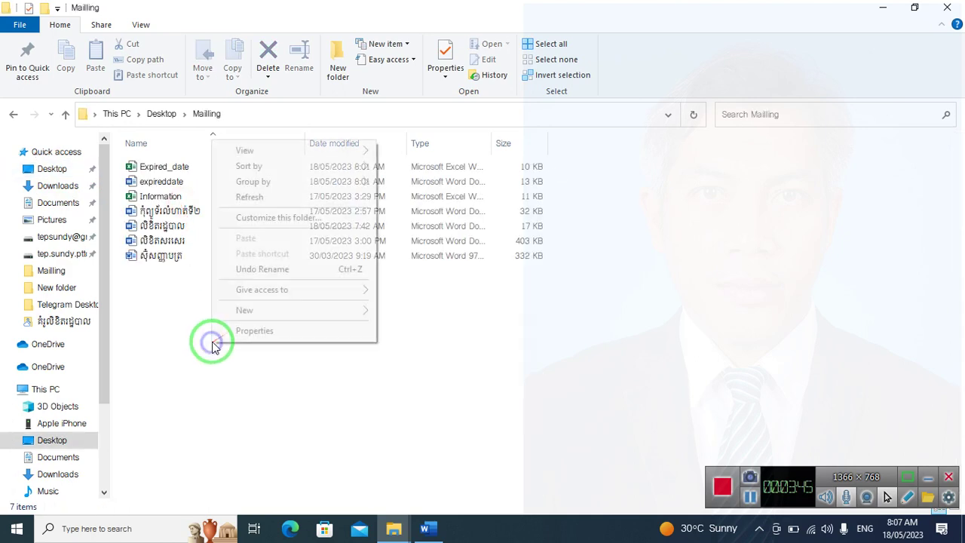
{"action": "left_click", "coordinate": [244, 310]}
{"action": "left_click", "coordinate": [381, 293]}
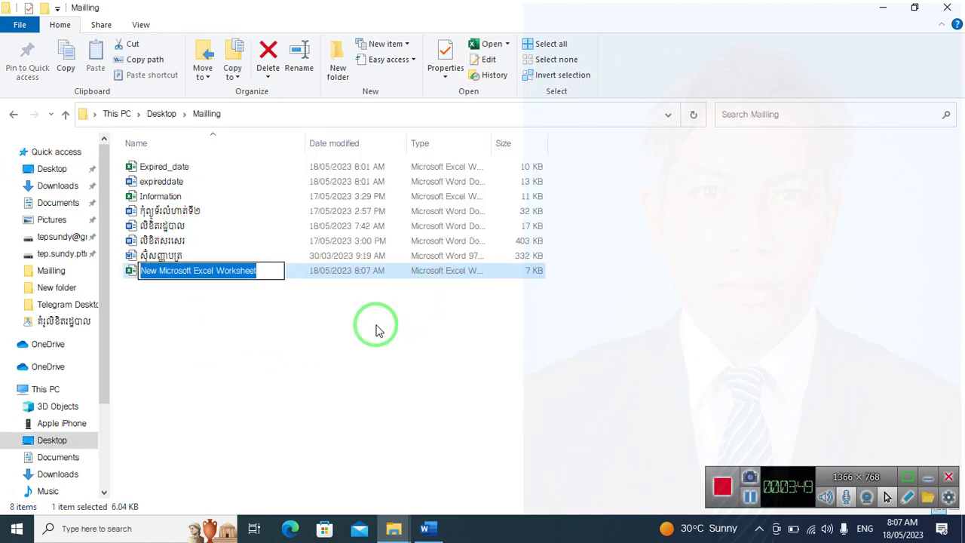
{"action": "type", "text": "Data"}
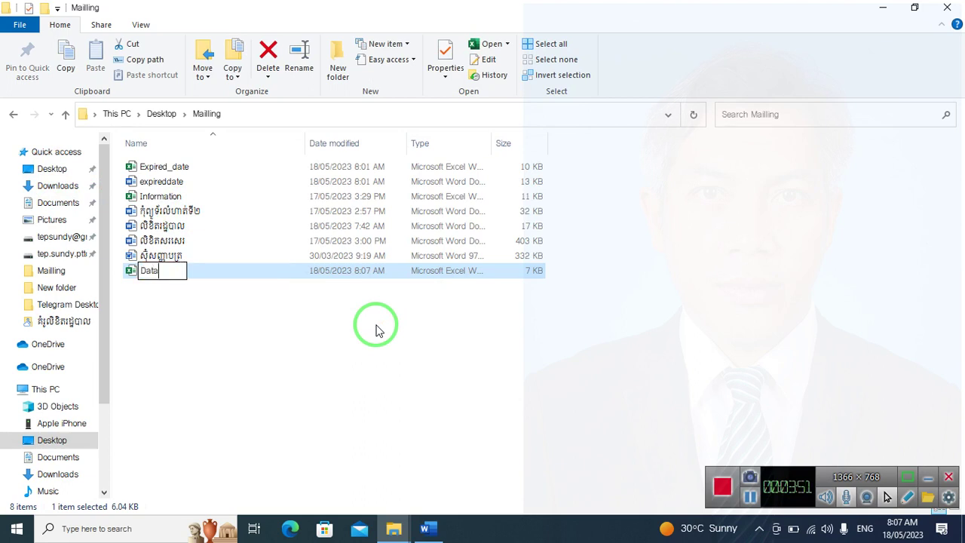
{"action": "key", "text": "Return"}
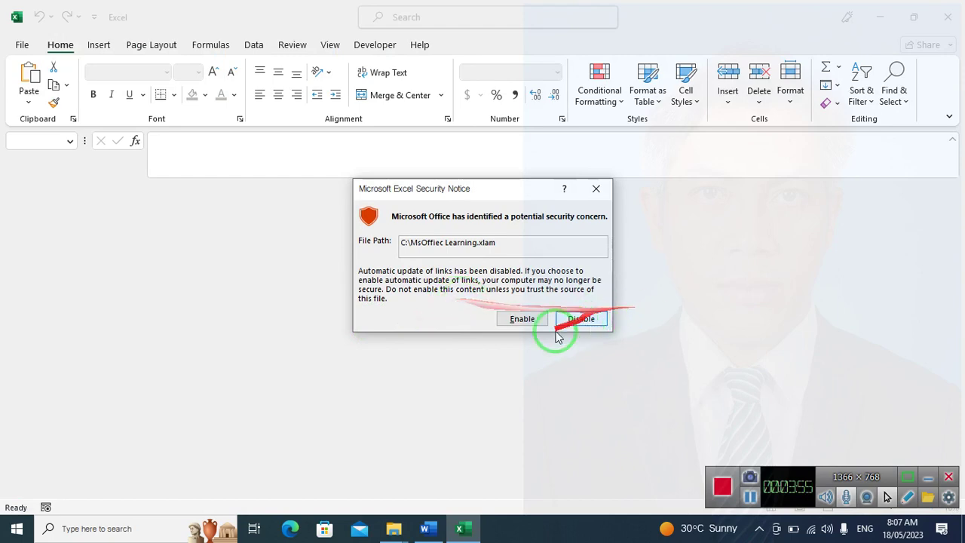
Enable content and update links so the Data workbook finishes opening
{"action": "left_click", "coordinate": [533, 330]}
{"action": "left_click", "coordinate": [384, 310]}
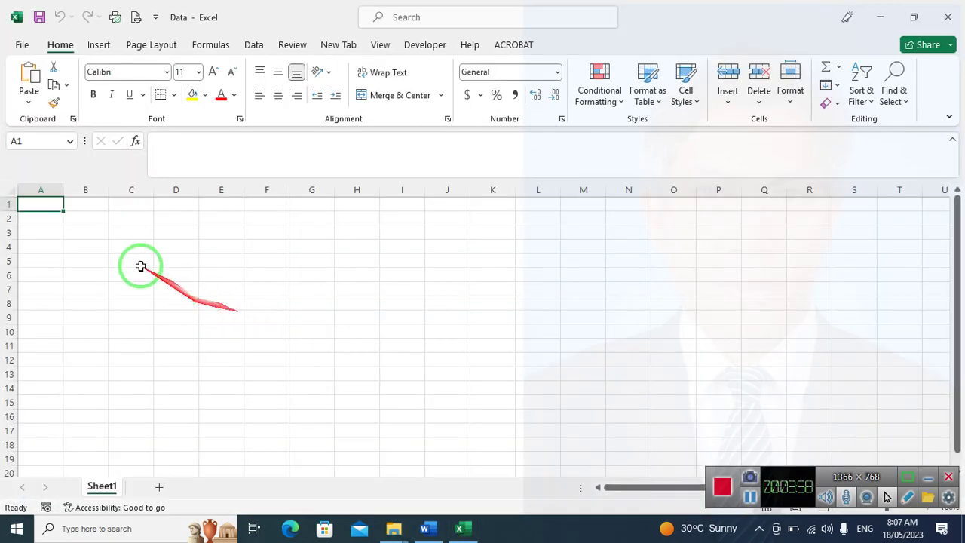
{"action": "scroll", "coordinate": [616, 266], "scroll_direction": "down", "scroll_amount": 4}
{"action": "scroll", "coordinate": [623, 259], "scroll_direction": "up", "scroll_amount": 4}
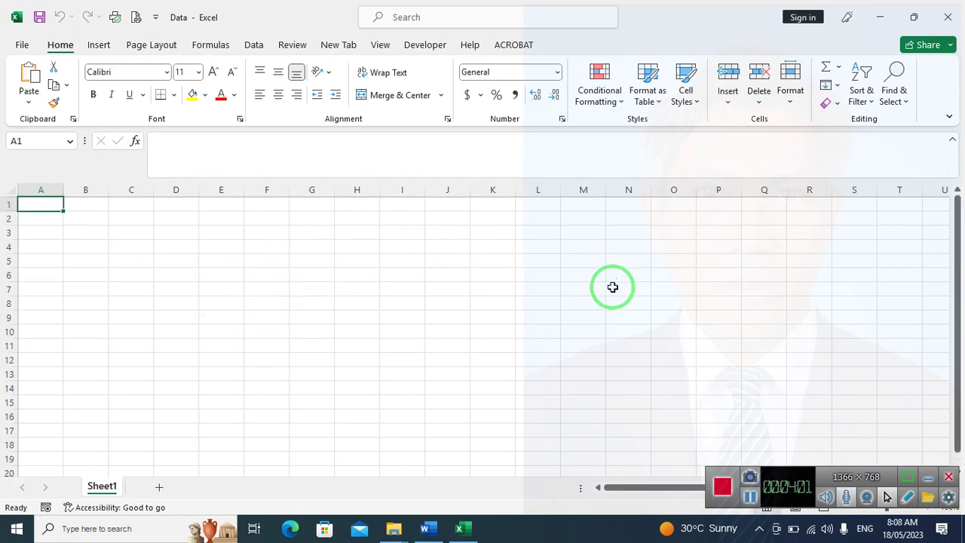
Set the whole sheet to Khmer OS Siemreap font at size 12
{"action": "left_click", "coordinate": [8, 189]}
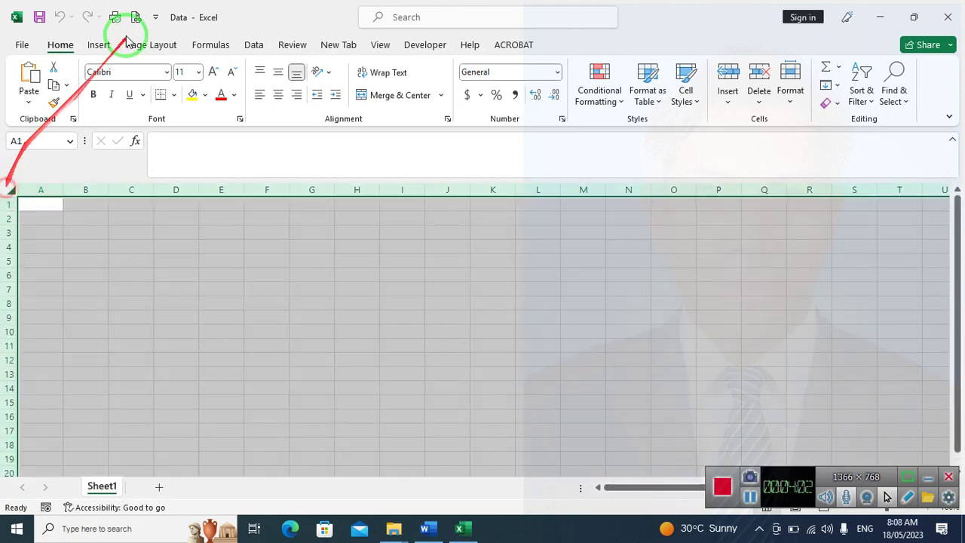
{"action": "left_click", "coordinate": [120, 74]}
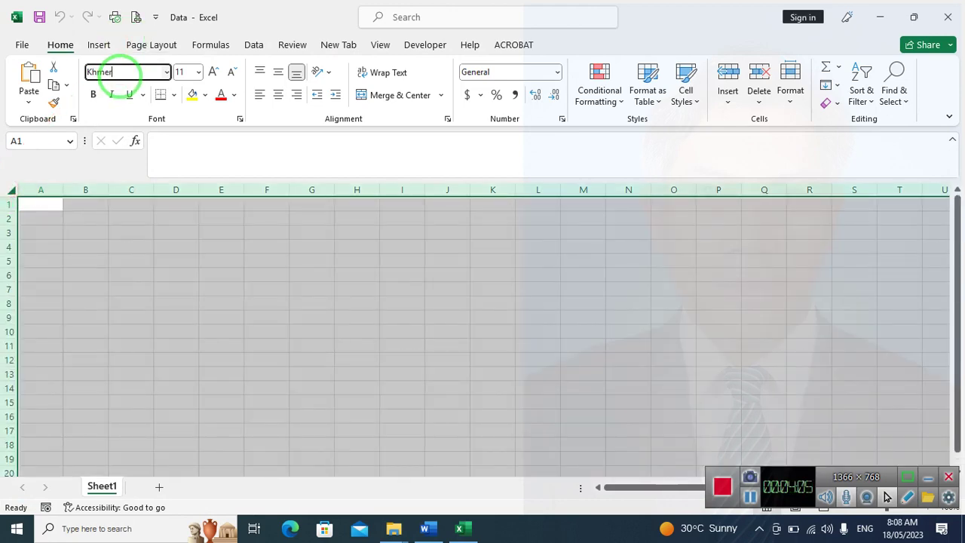
{"action": "key", "text": "Return"}
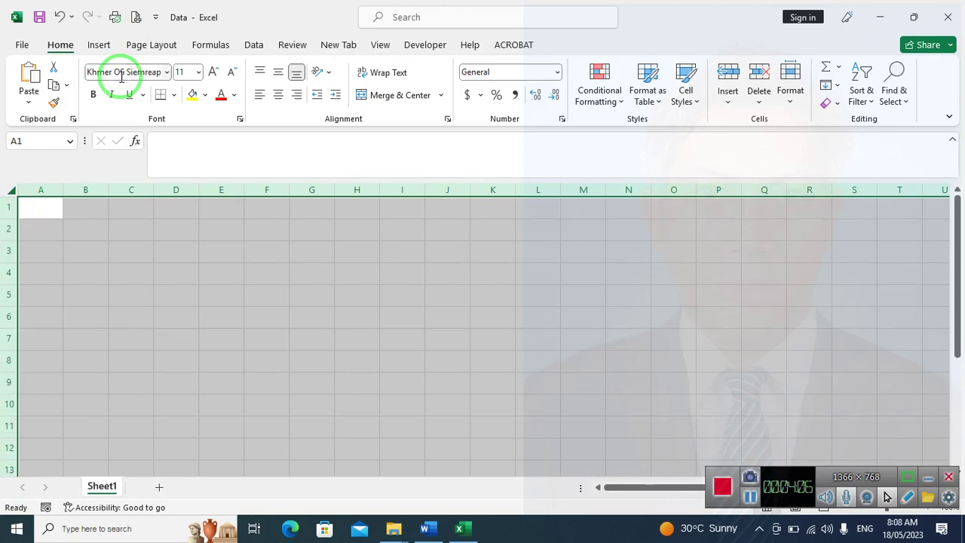
{"action": "left_click", "coordinate": [214, 71]}
{"action": "left_click", "coordinate": [50, 213]}
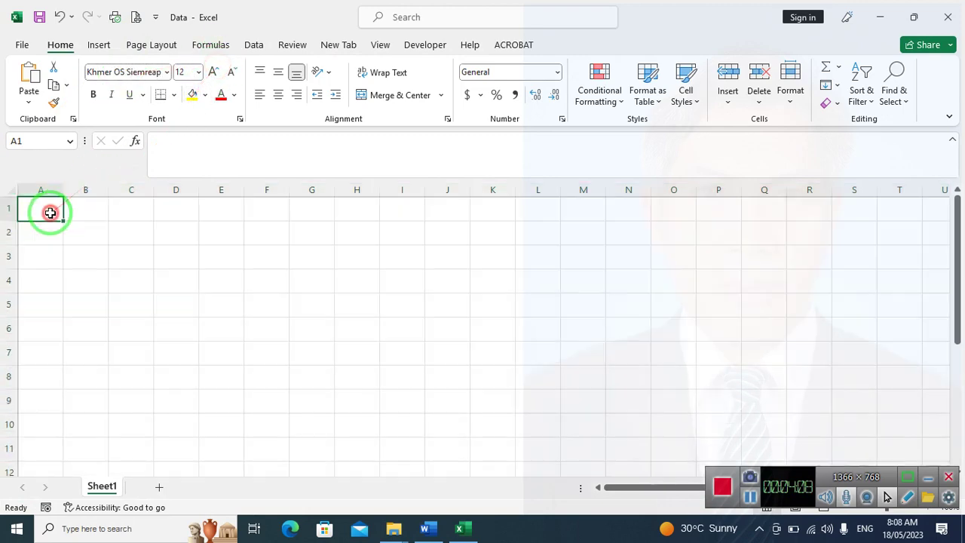
Enter headings A1–D1: ល.រ, គោត្តនាម នាម, the Latin-letters name and sex
{"action": "type", "text": "សុវ"}
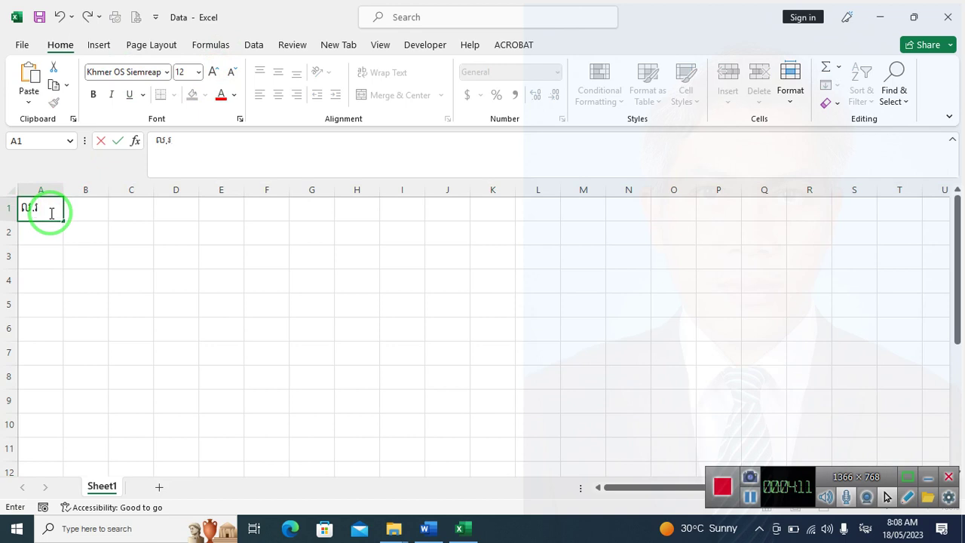
{"action": "key", "text": "Tab"}
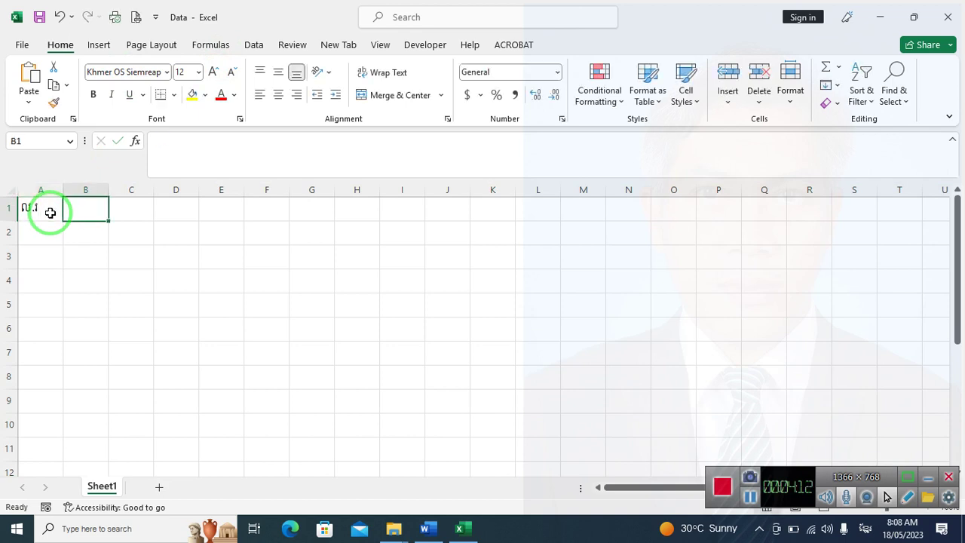
{"action": "left_click", "coordinate": [45, 214]}
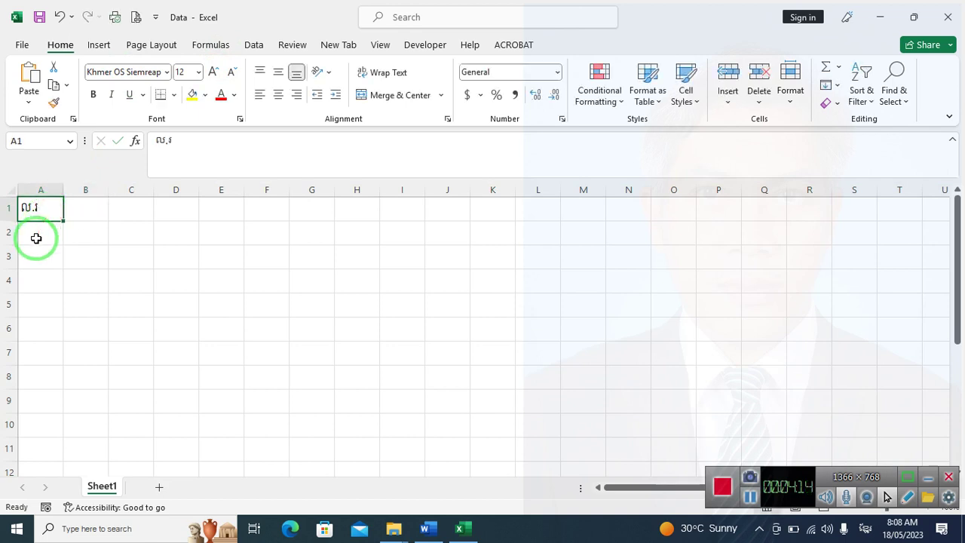
{"action": "key", "text": "Tab"}
{"action": "type", "text": "គោត្ត"}
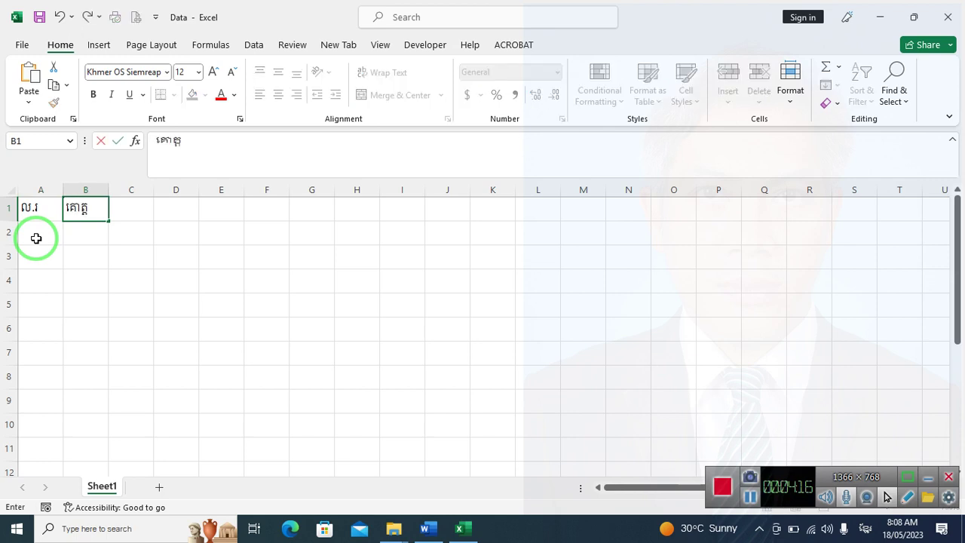
{"action": "type", "text": "នាម នាម"}
{"action": "key", "text": "Tab"}
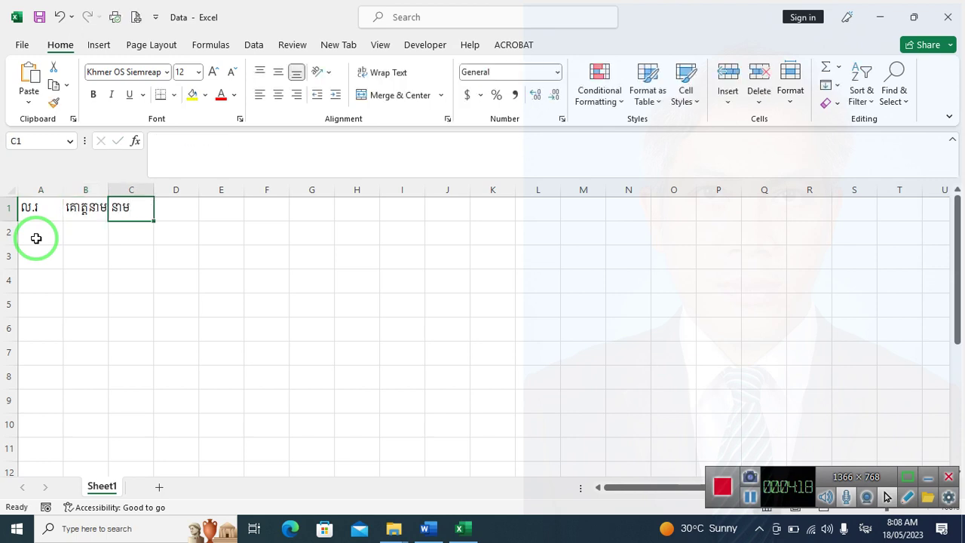
{"action": "type", "text": "ក្សរឡាតាំង"}
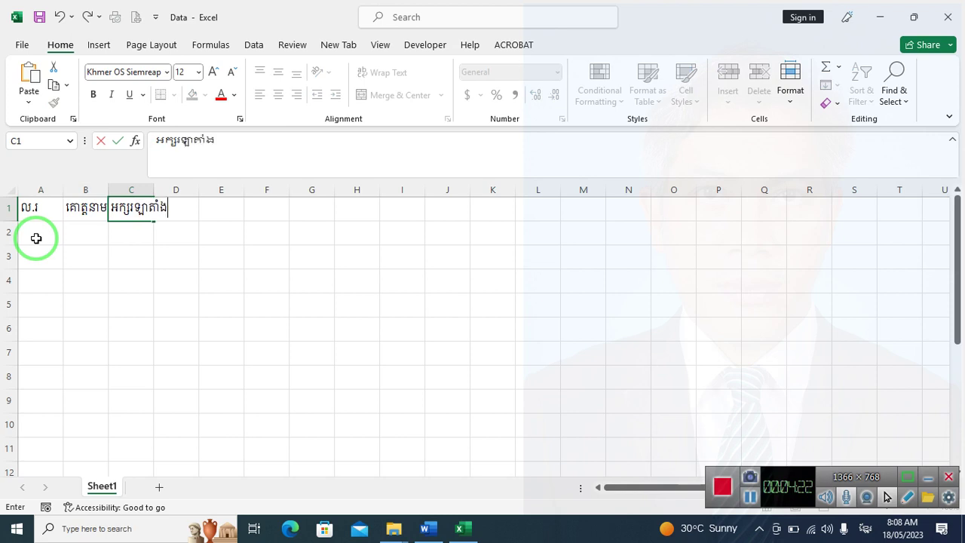
{"action": "key", "text": "Tab"}
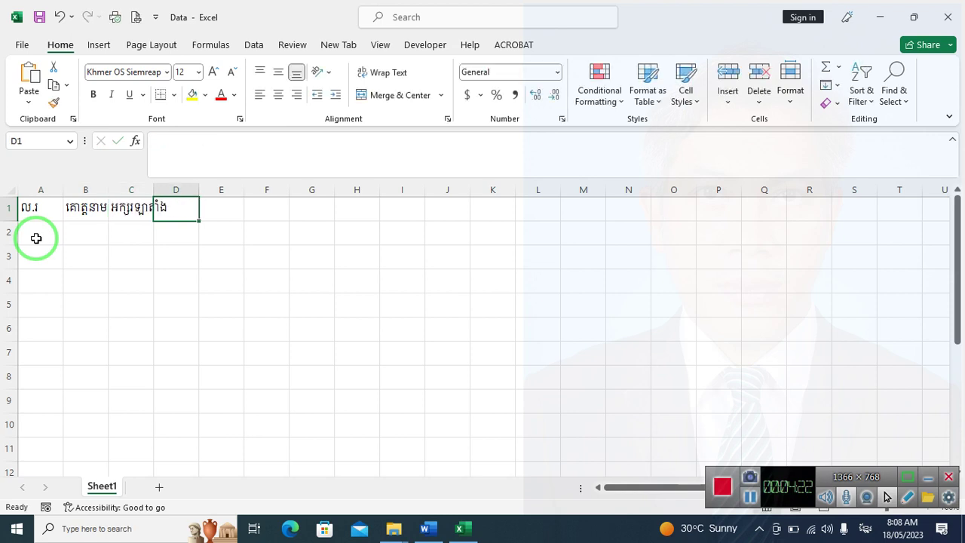
{"action": "type", "text": "កេទ"}
{"action": "key", "text": "Tab"}
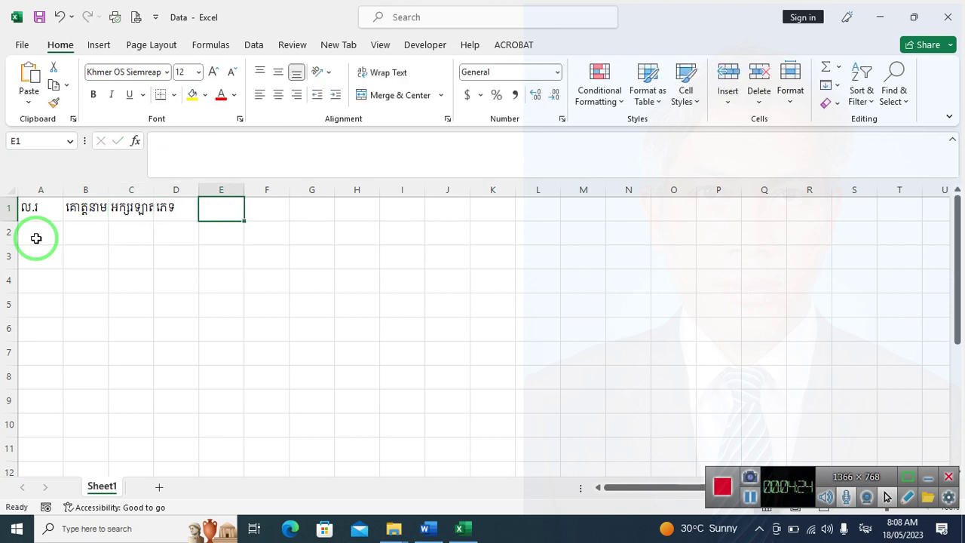
Centre the row 1 headings, widen column B, and compare against the Word form
{"action": "left_click", "coordinate": [9, 208]}
{"action": "left_click", "coordinate": [278, 95]}
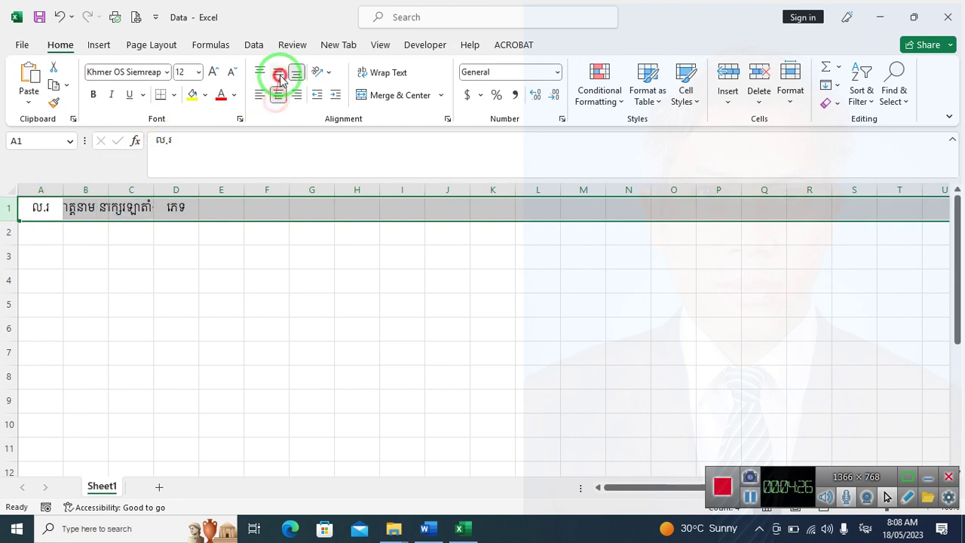
{"action": "left_click", "coordinate": [226, 252]}
{"action": "left_click_drag", "start_coordinate": [108, 190], "coordinate": [294, 190]}
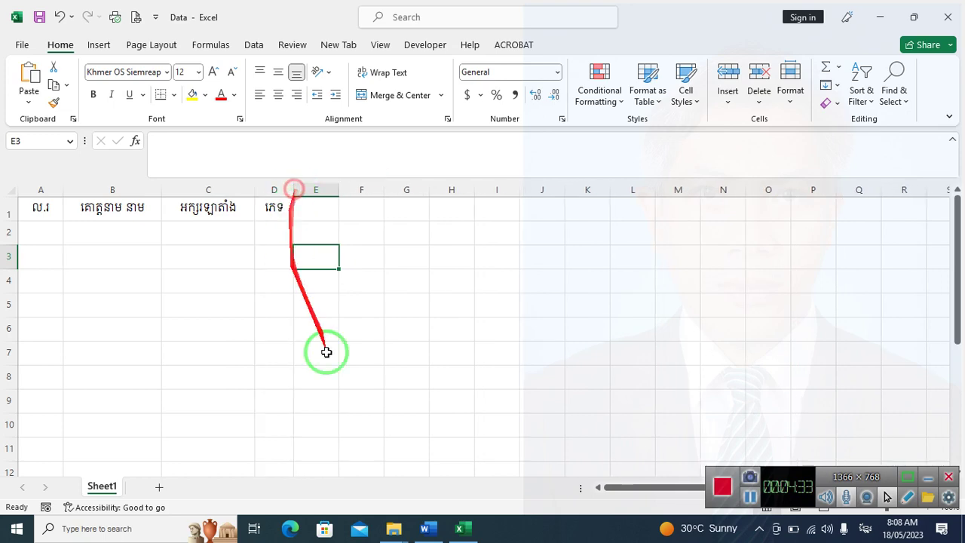
{"action": "left_click", "coordinate": [425, 528]}
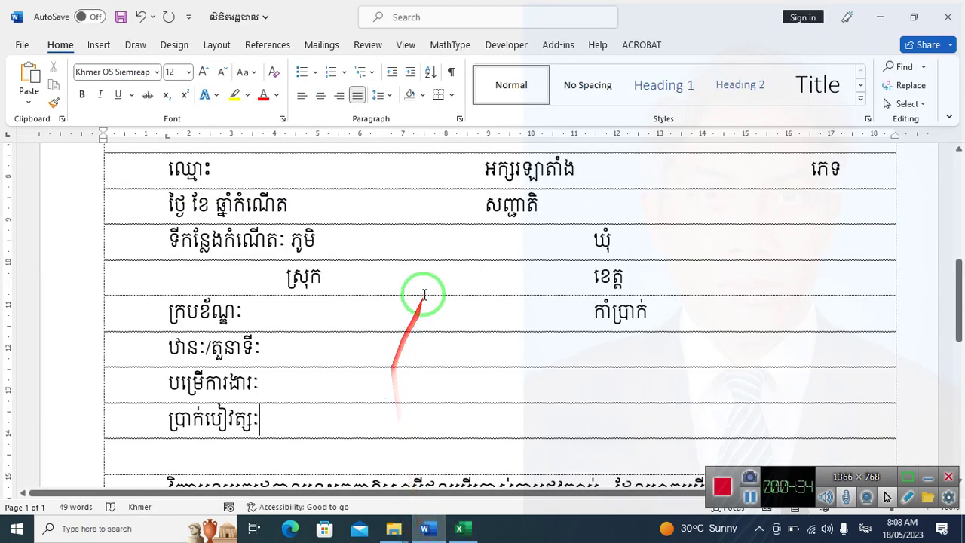
{"action": "scroll", "coordinate": [424, 294], "scroll_direction": "up", "scroll_amount": 3}
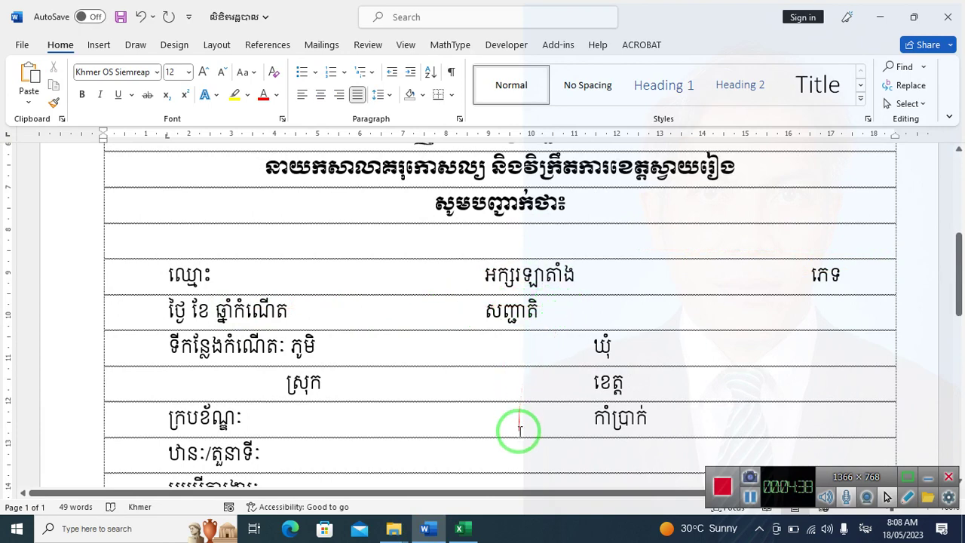
{"action": "left_click", "coordinate": [459, 528]}
Enter headings E1–I1: សញ្ជាតិ, village, ឃុំ, district and ខេត្ត
{"action": "left_click", "coordinate": [323, 213]}
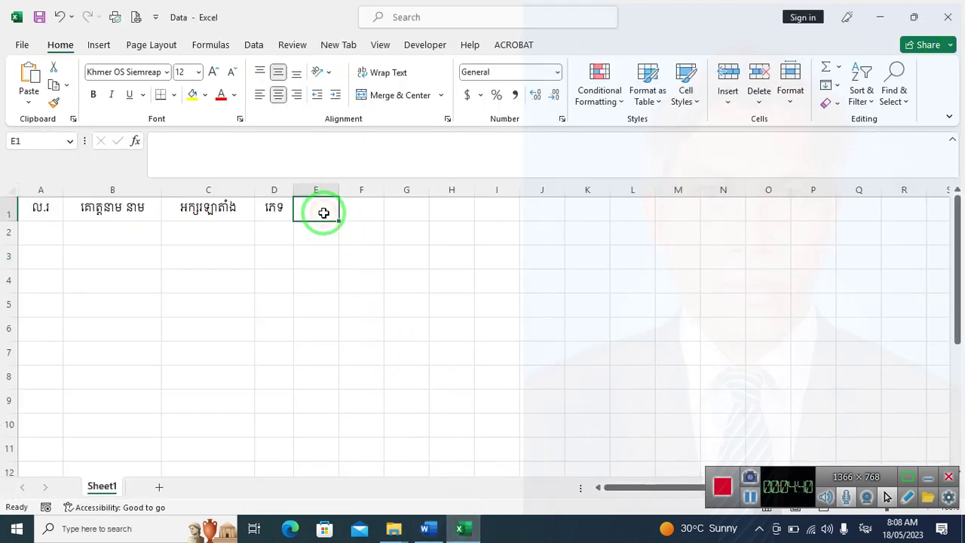
{"action": "type", "text": "សញ្ជាតិ"}
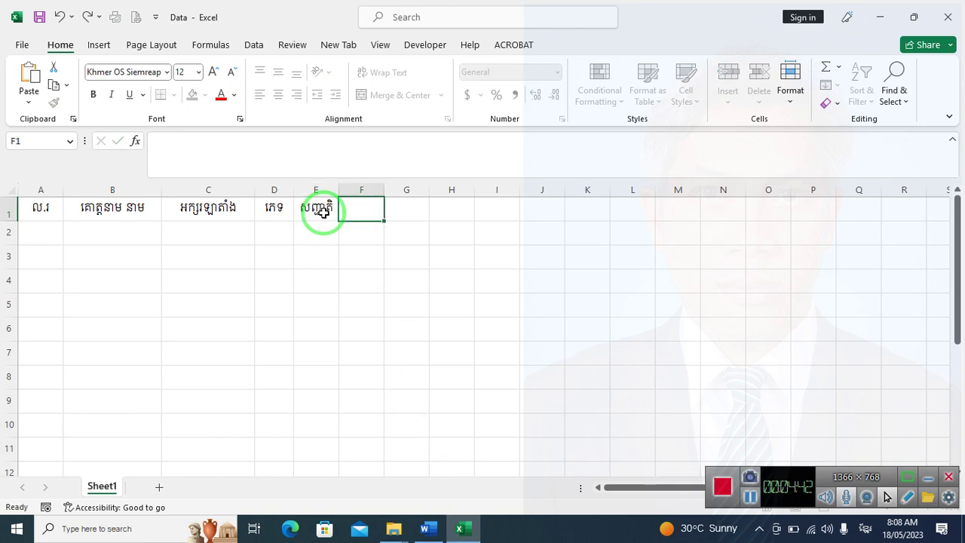
{"action": "key", "text": "Tab"}
{"action": "type", "text": "ថ្ង"}
{"action": "key", "text": "Tab"}
{"action": "type", "text": "ឃុំ"}
{"action": "key", "text": "Tab"}
{"action": "type", "text": "ស្រ"}
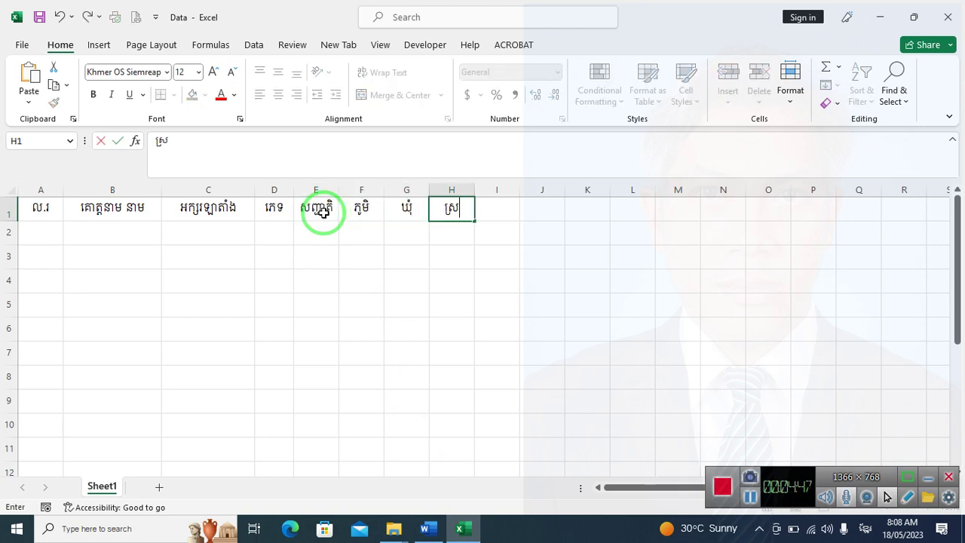
{"action": "key", "text": "Tab"}
{"action": "type", "text": "ខេត"}
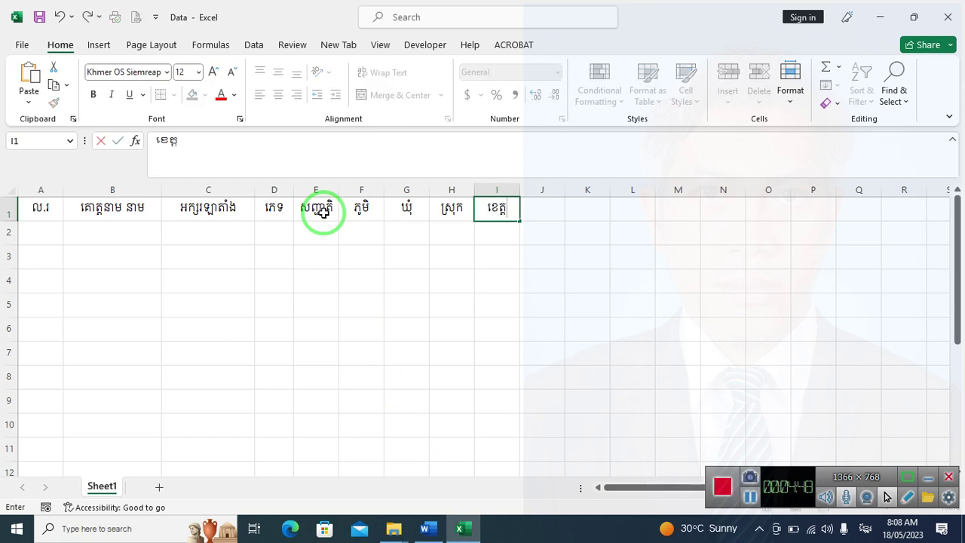
{"action": "type", "text": "្ត"}
{"action": "key", "text": "Tab"}
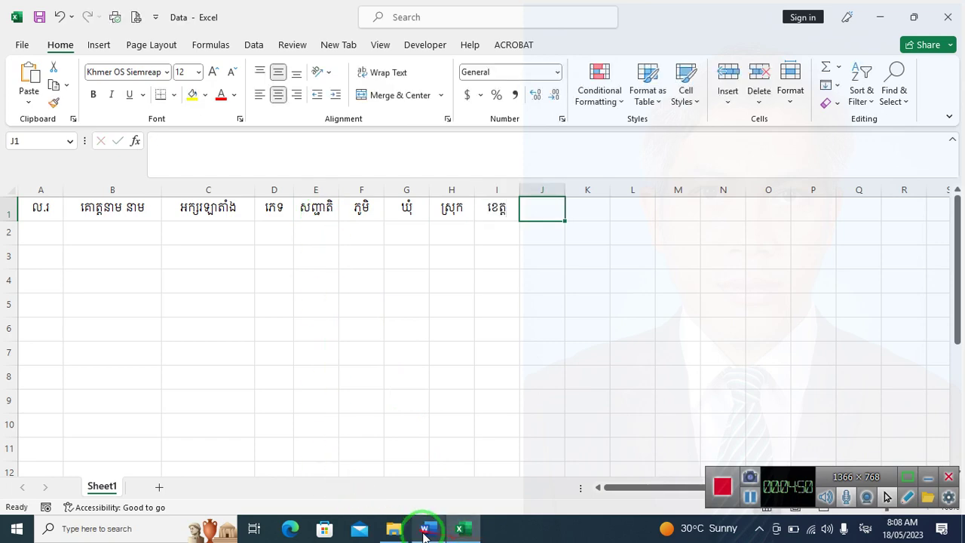
After checking the Word form, enter J1–M1: ក្របខ័ណ្ឌ, តួនាទី, អង្គភាពបម្រើការងារ, ប្រាក់បៀវត្ស
{"action": "left_click", "coordinate": [426, 528]}
{"action": "scroll", "coordinate": [474, 344], "scroll_direction": "down", "scroll_amount": 5}
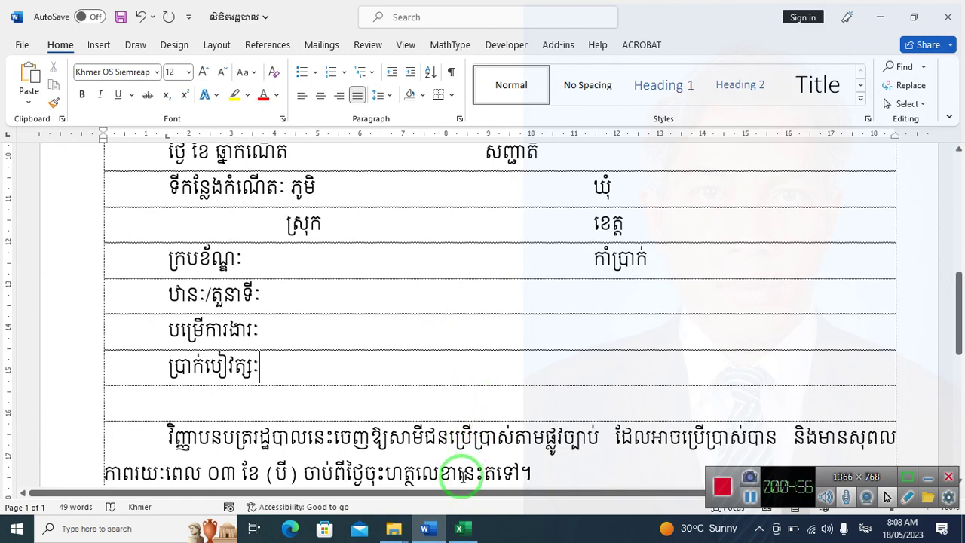
{"action": "left_click", "coordinate": [459, 528]}
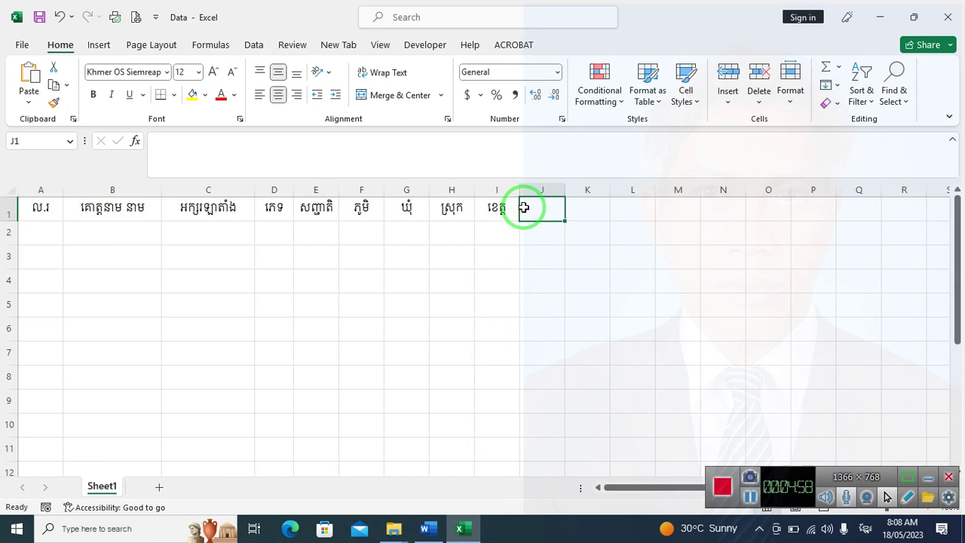
{"action": "type", "text": "ក្រប"}
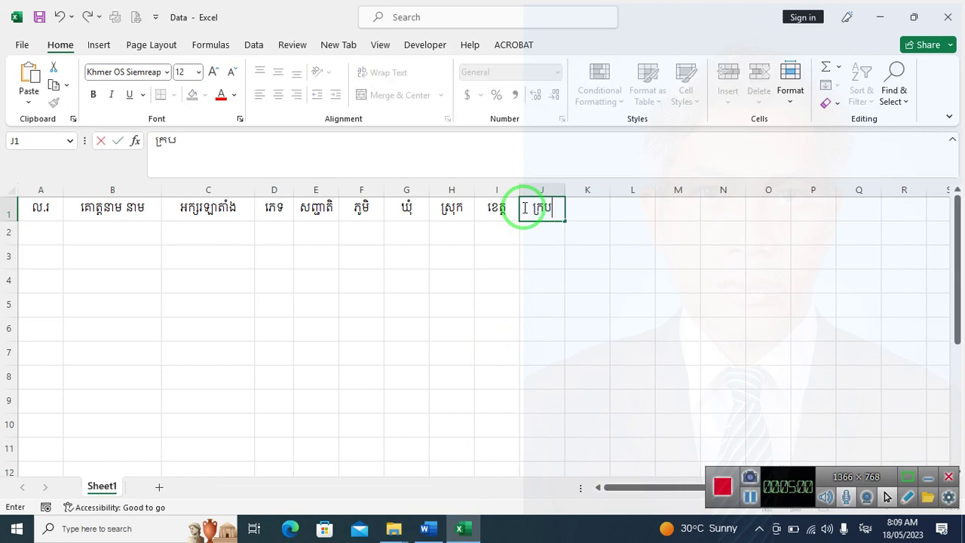
{"action": "type", "text": "ខ័ណ្ឌ"}
{"action": "key", "text": "Tab"}
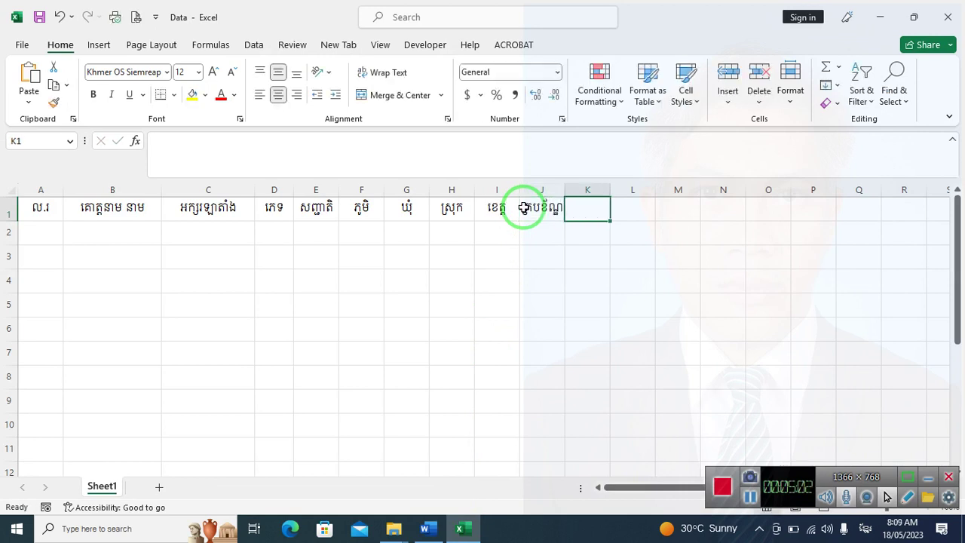
{"action": "type", "text": "តួនាទី"}
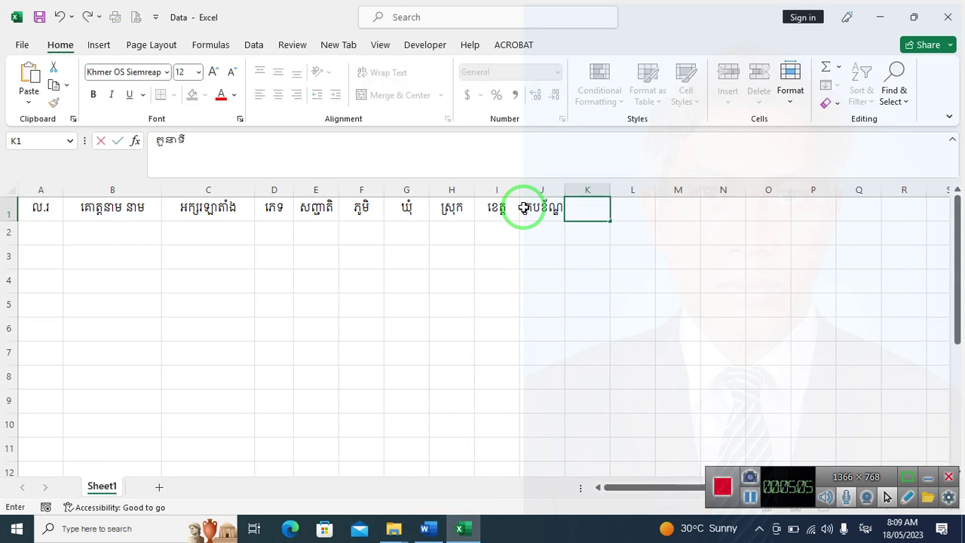
{"action": "key", "text": "Tab"}
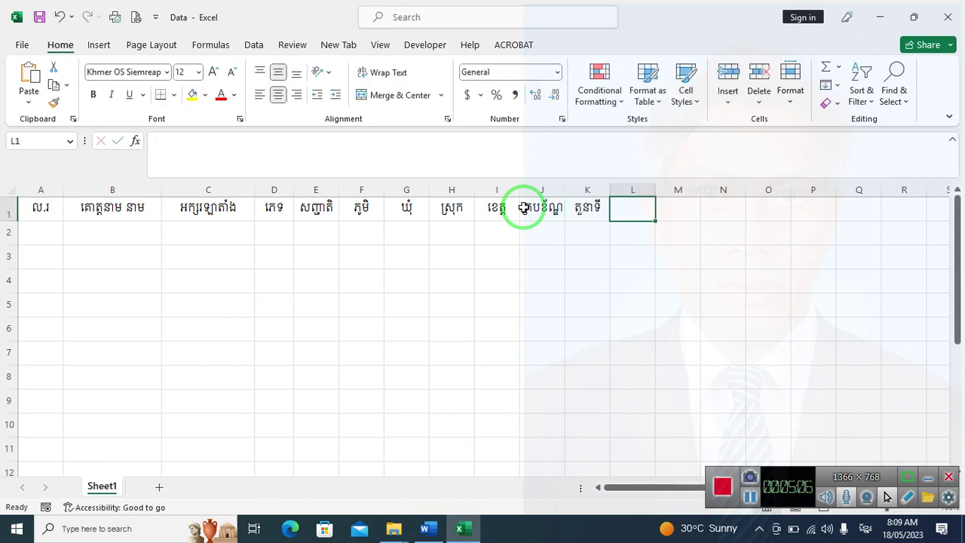
{"action": "type", "text": "អង្គភ"}
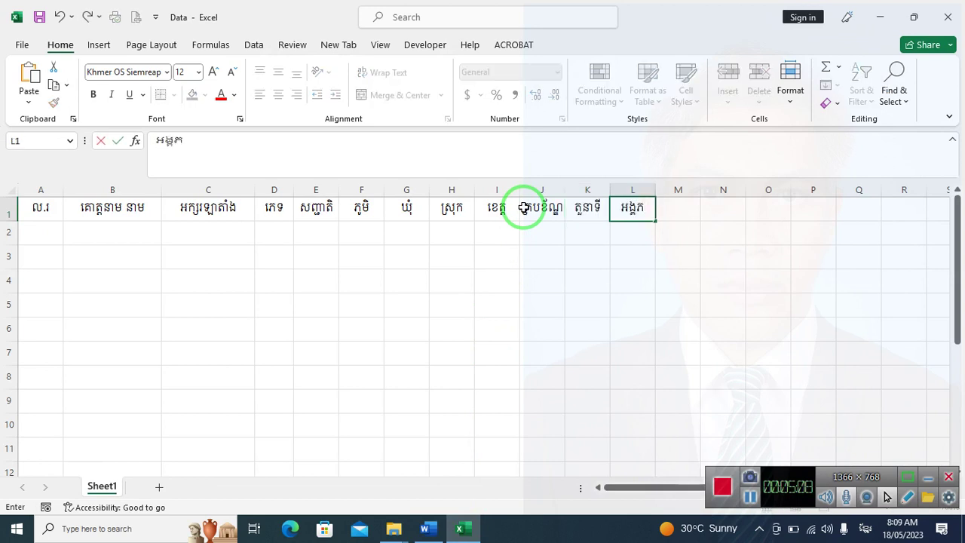
{"action": "type", "text": "ាពបម្រើក"}
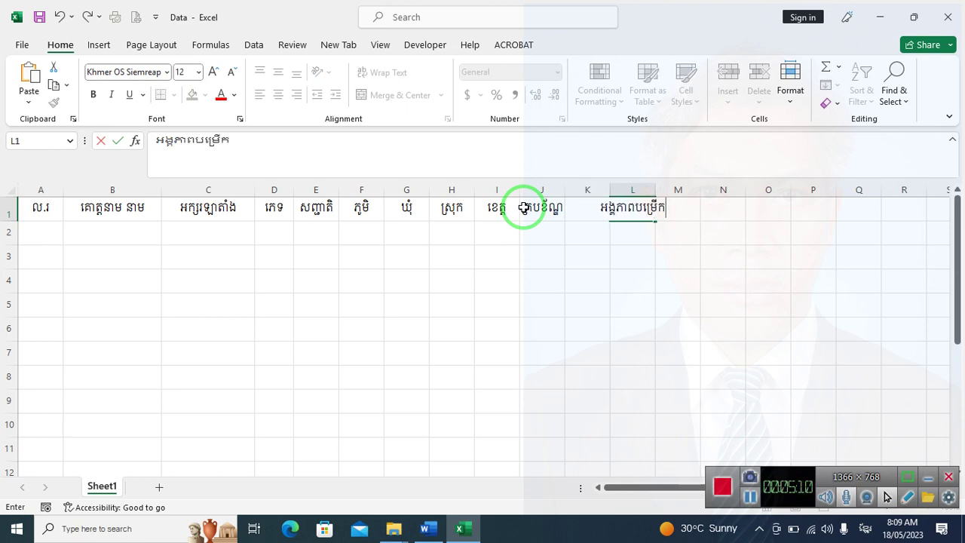
{"action": "type", "text": "ារងារ"}
{"action": "key", "text": "Tab"}
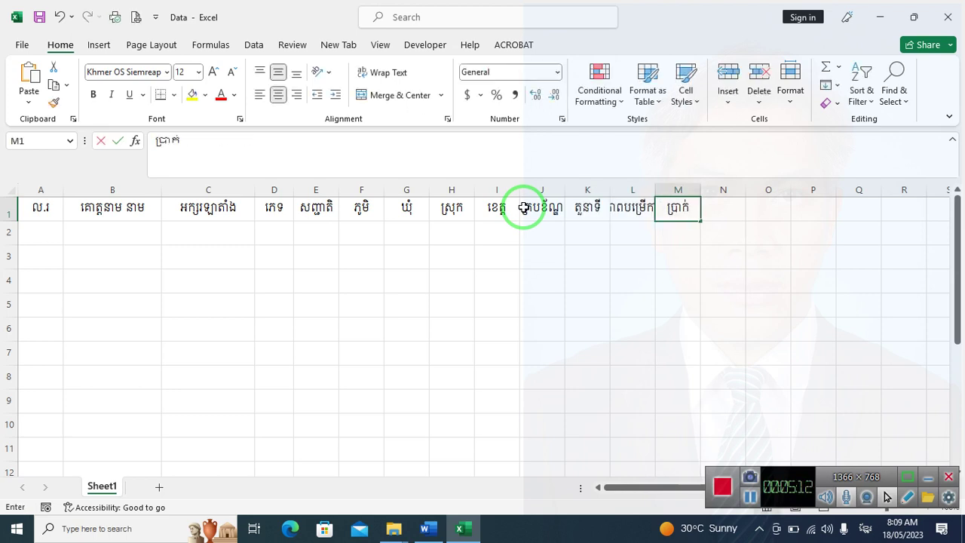
{"action": "type", "text": "ប្រាក់បៀ"}
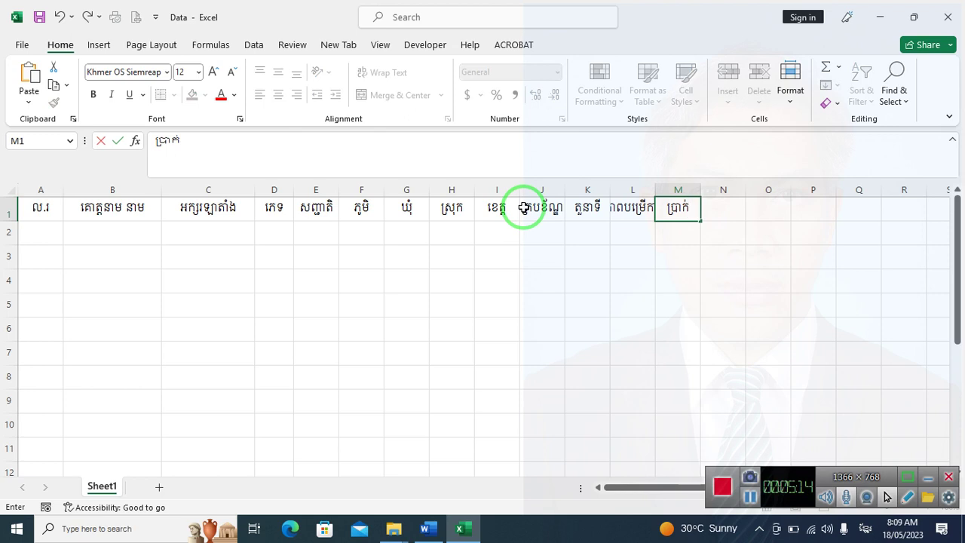
{"action": "type", "text": "ៀវ"}
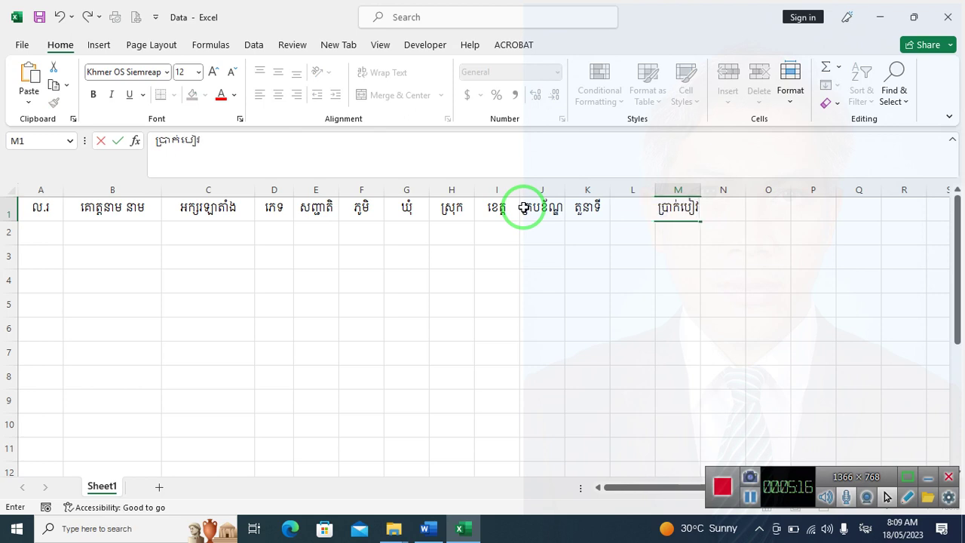
{"action": "type", "text": "ត្ស"}
{"action": "key", "text": "Tab"}
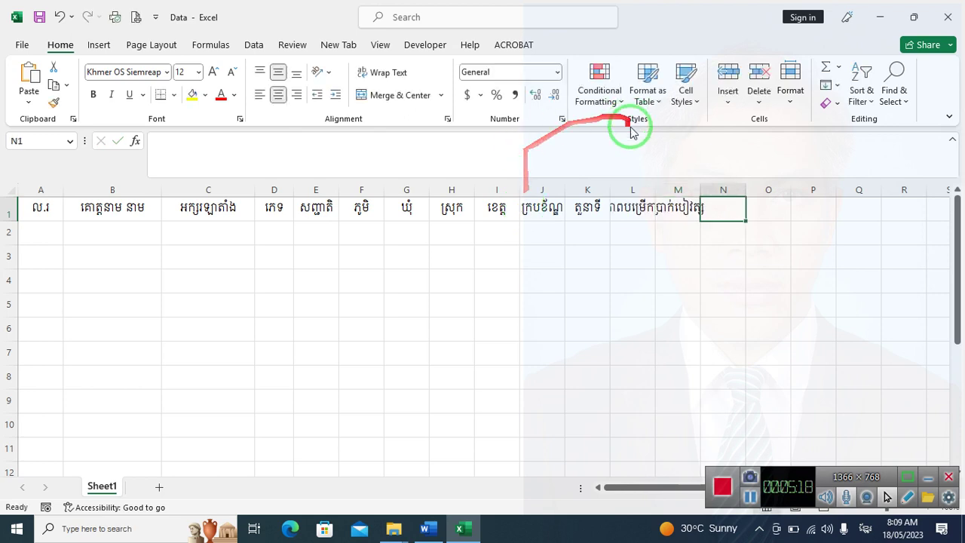
Widen column L, narrow column A, and widen columns F–I and J–K
{"action": "left_click_drag", "start_coordinate": [647, 187], "coordinate": [834, 189]}
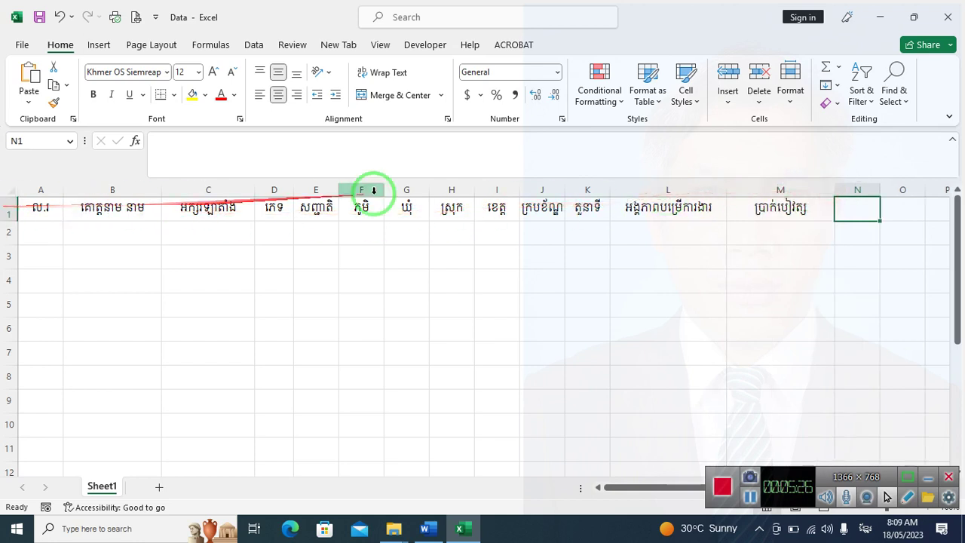
{"action": "left_click_drag", "start_coordinate": [68, 191], "coordinate": [51, 192]}
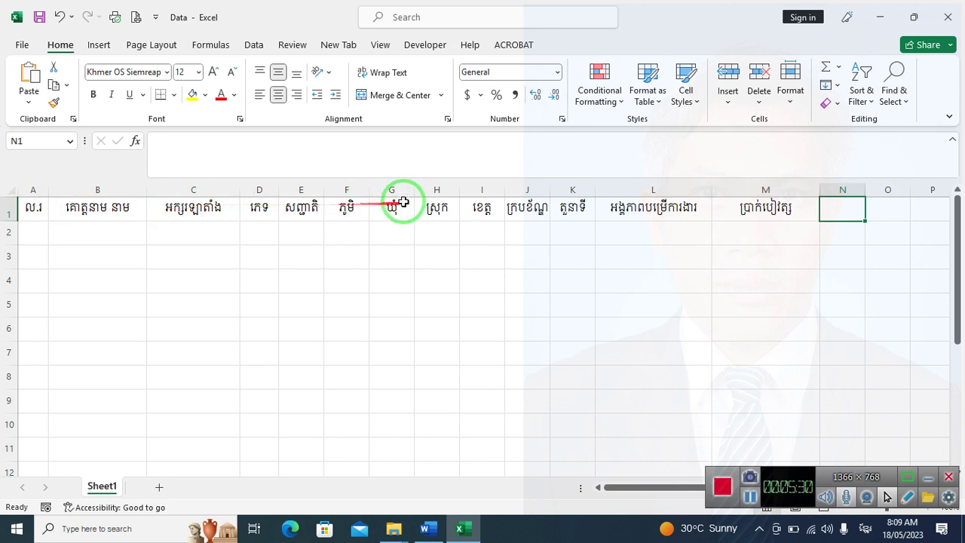
{"action": "left_click", "coordinate": [365, 186]}
{"action": "left_click_drag", "start_coordinate": [365, 184], "coordinate": [558, 190]}
{"action": "left_click", "coordinate": [599, 229]}
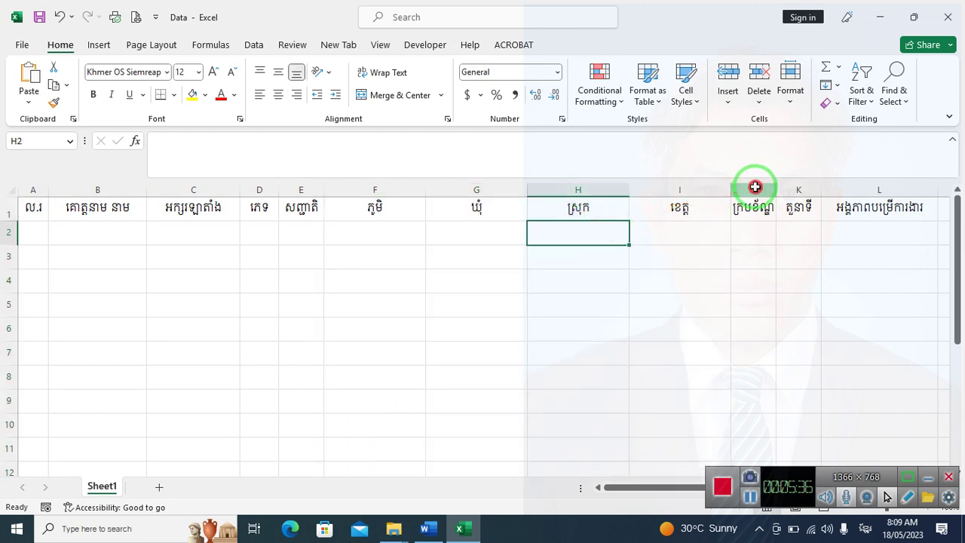
{"action": "left_click", "coordinate": [752, 189]}
{"action": "left_click_drag", "start_coordinate": [750, 189], "coordinate": [890, 190]}
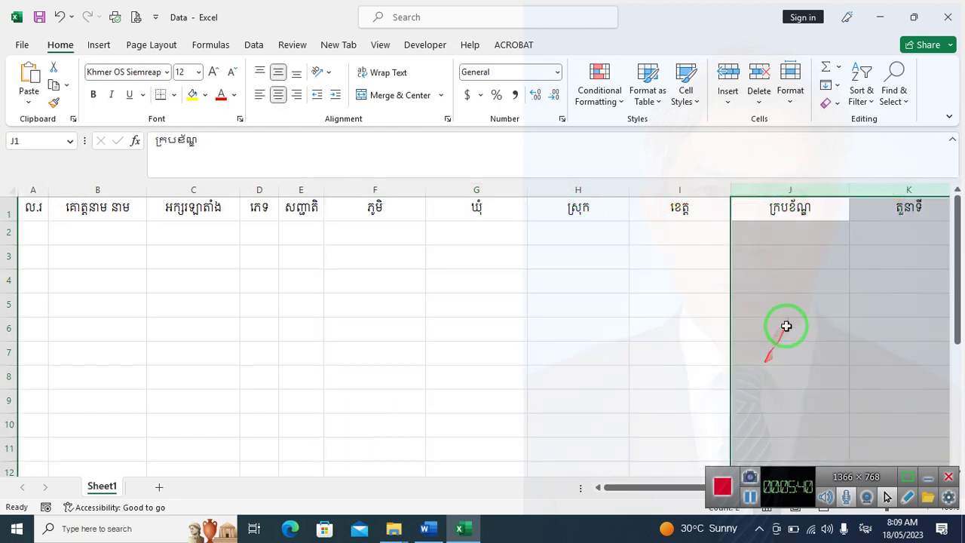
{"action": "left_click", "coordinate": [789, 325]}
Make columns F–I equal width, narrow column E to fit, and narrow column A further
{"action": "left_click_drag", "start_coordinate": [377, 189], "coordinate": [708, 196]}
{"action": "left_click", "coordinate": [301, 256]}
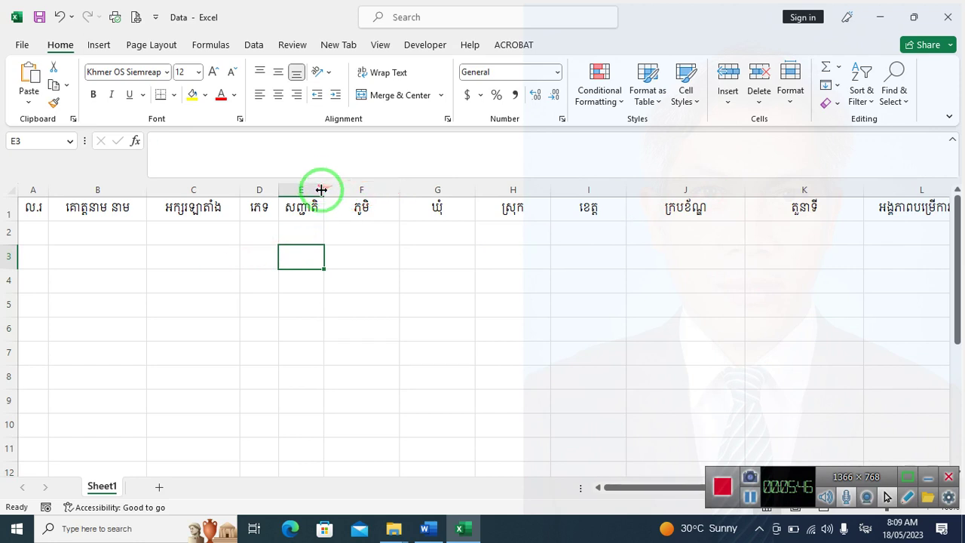
{"action": "left_click_drag", "start_coordinate": [322, 190], "coordinate": [317, 190]}
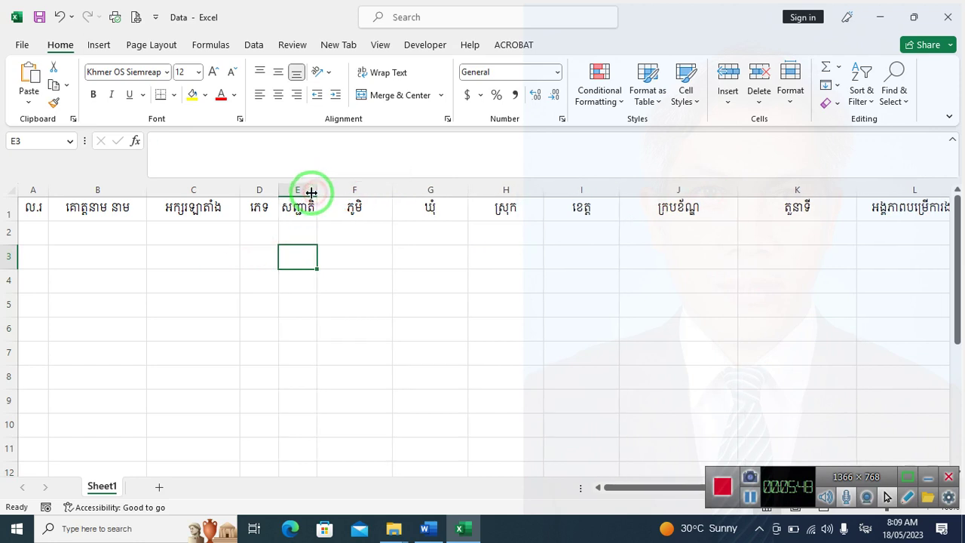
{"action": "left_click", "coordinate": [294, 227]}
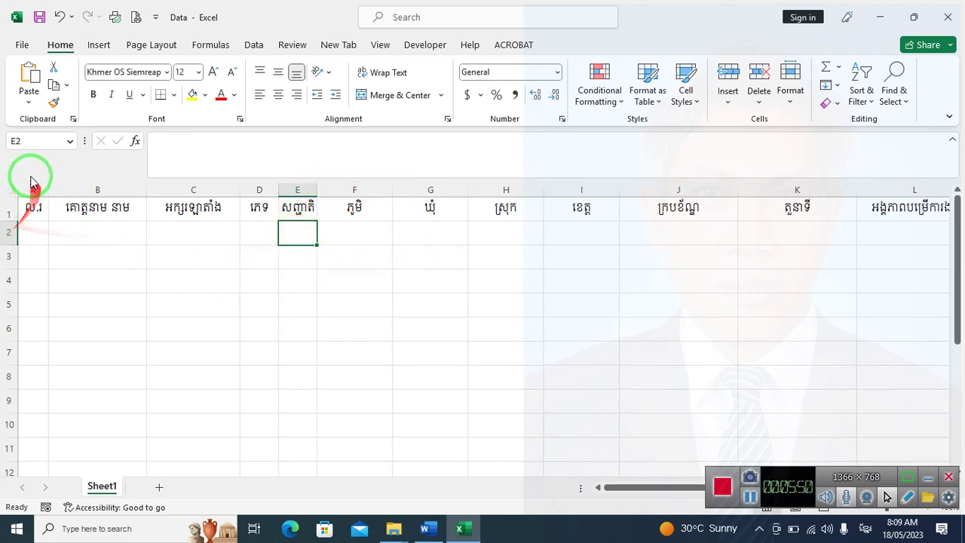
{"action": "left_click_drag", "start_coordinate": [47, 187], "coordinate": [43, 189]}
{"action": "left_click", "coordinate": [34, 233]}
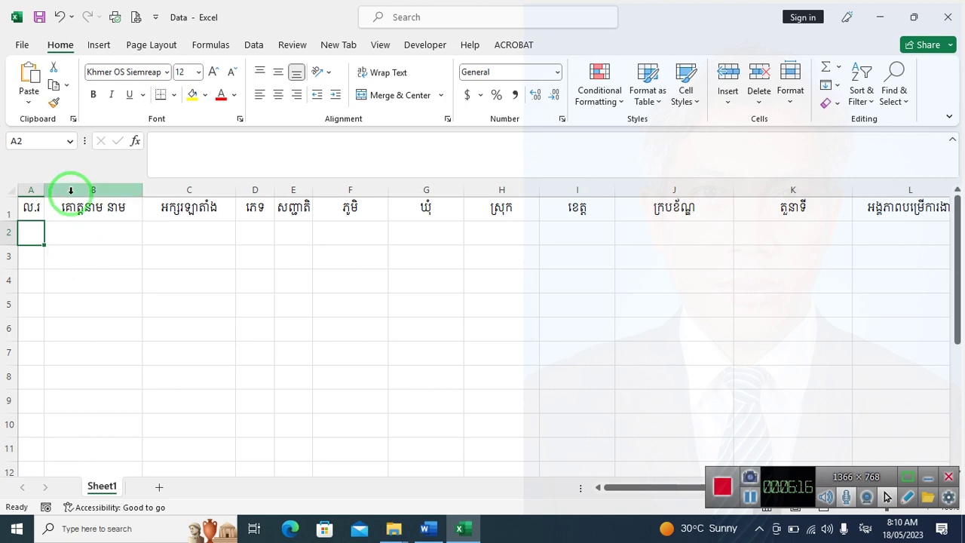
Fill A2:E2 with number ១, the person's Khmer and Latin names, ប្រុស and ខ្មែរ
{"action": "type", "text": "១"}
{"action": "key", "text": "Tab"}
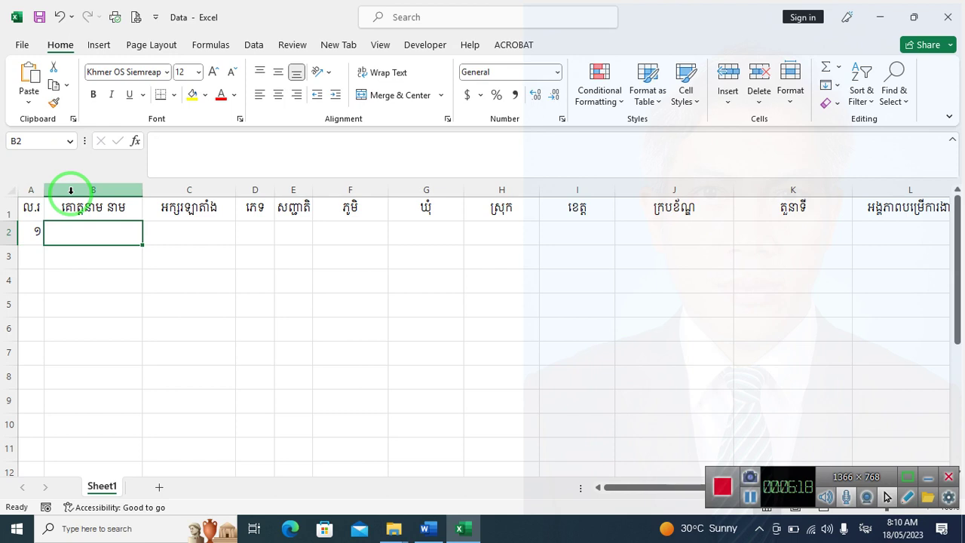
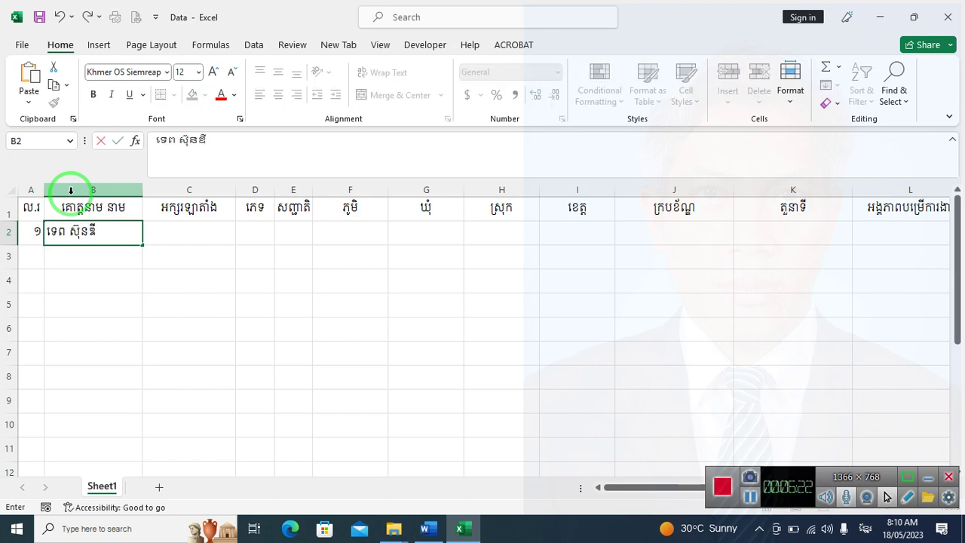
{"action": "key", "text": "Tab"}
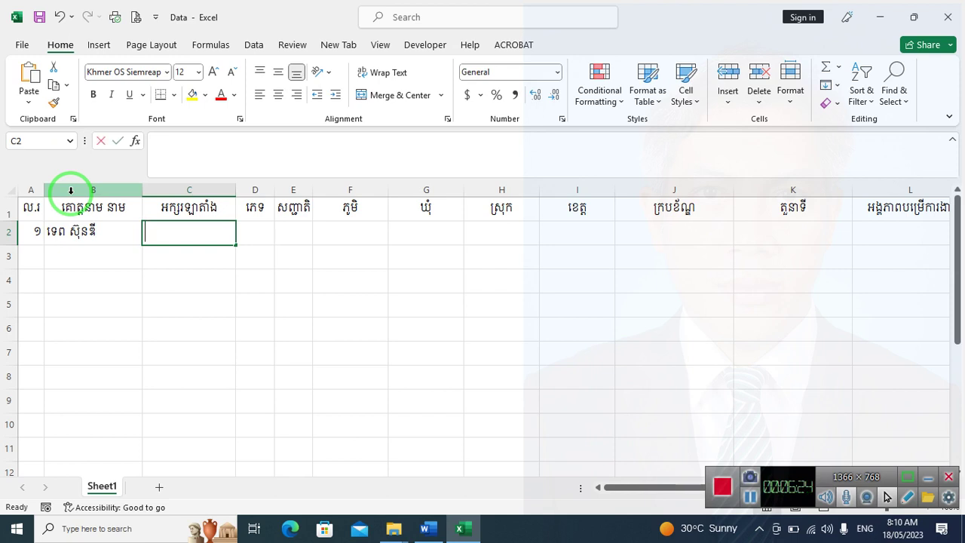
{"action": "type", "text": "Te"}
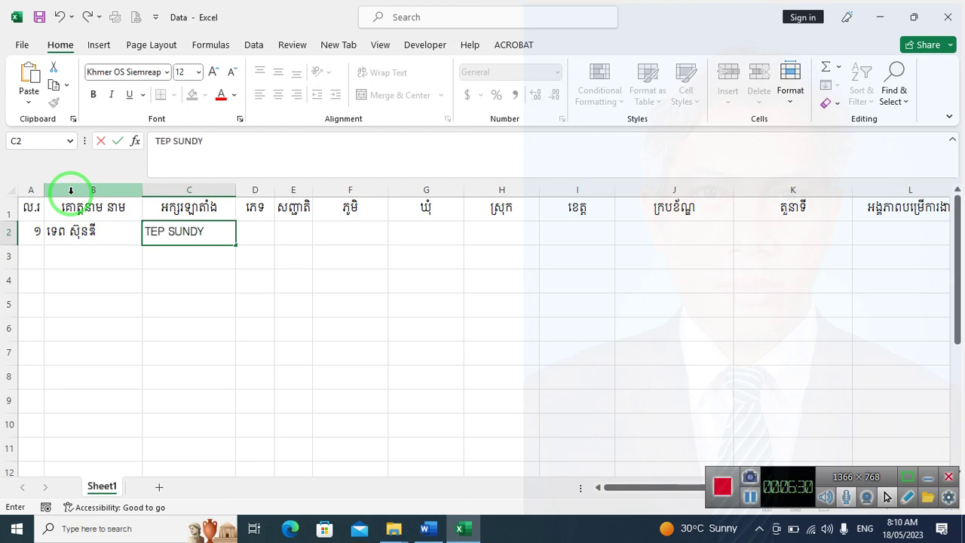
{"action": "key", "text": "Tab"}
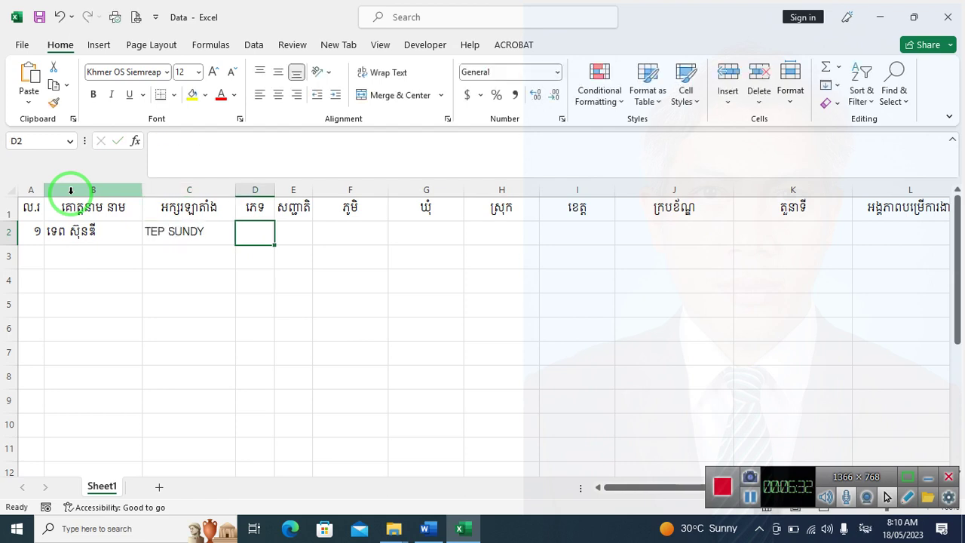
{"action": "type", "text": "ប្រុស"}
{"action": "key", "text": "Tab"}
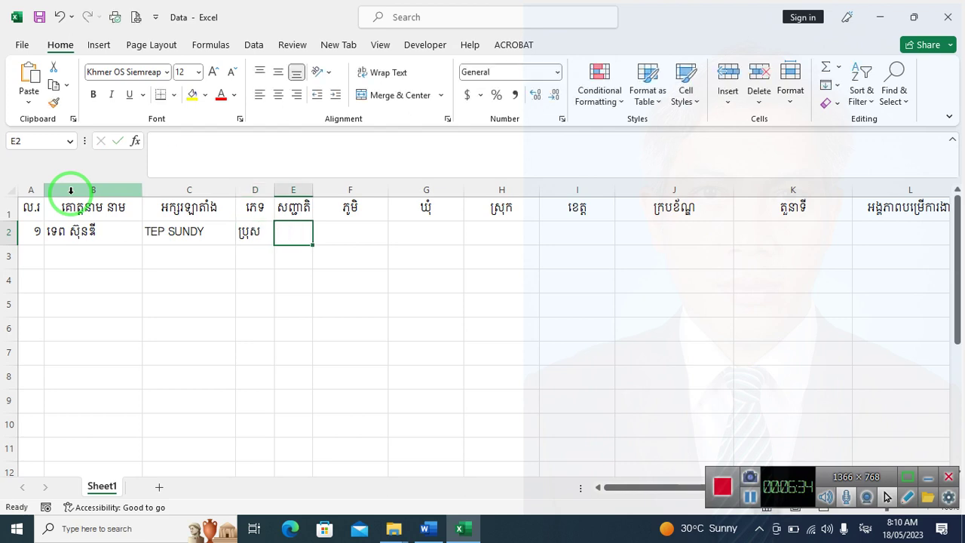
{"action": "type", "text": "ខ្មែ"}
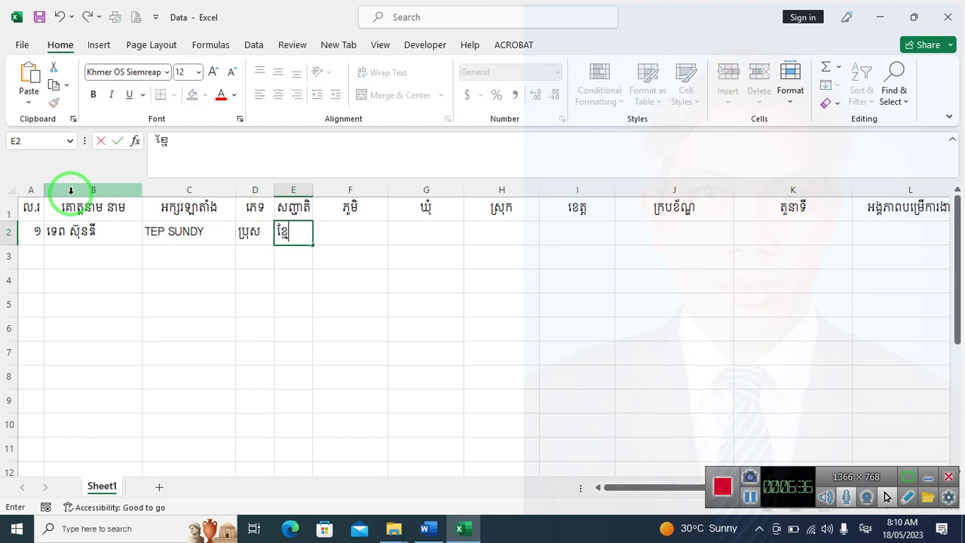
{"action": "type", "text": "រ"}
{"action": "key", "text": "Tab"}
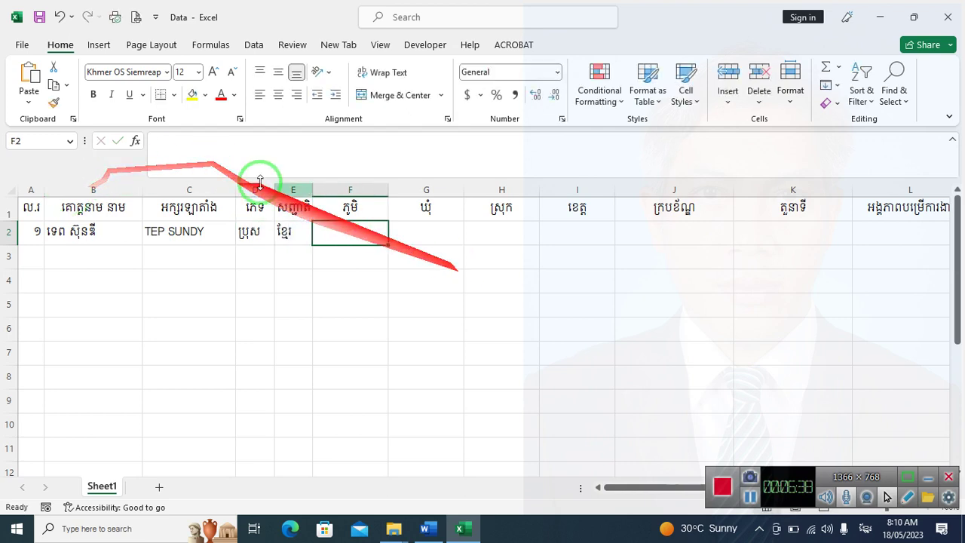
Centre the contents of columns D–E and F–L
{"action": "left_click_drag", "start_coordinate": [254, 189], "coordinate": [282, 184]}
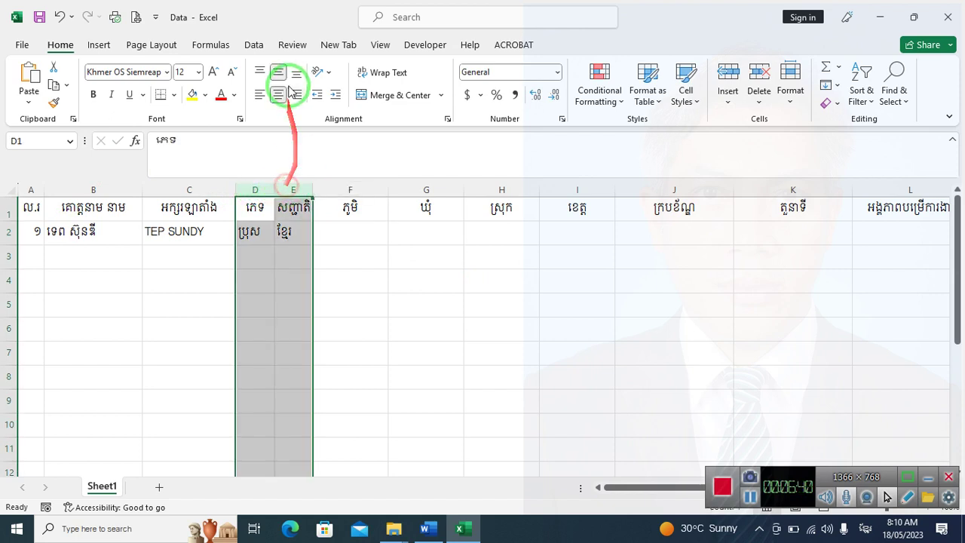
{"action": "left_click", "coordinate": [278, 71]}
{"action": "left_click", "coordinate": [278, 94]}
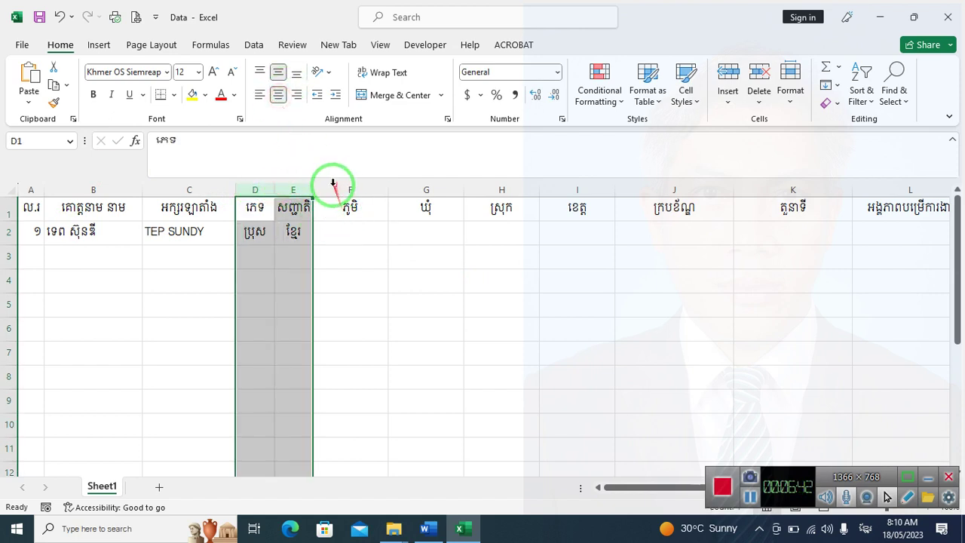
{"action": "left_click_drag", "start_coordinate": [339, 186], "coordinate": [877, 207]}
{"action": "left_click", "coordinate": [278, 96]}
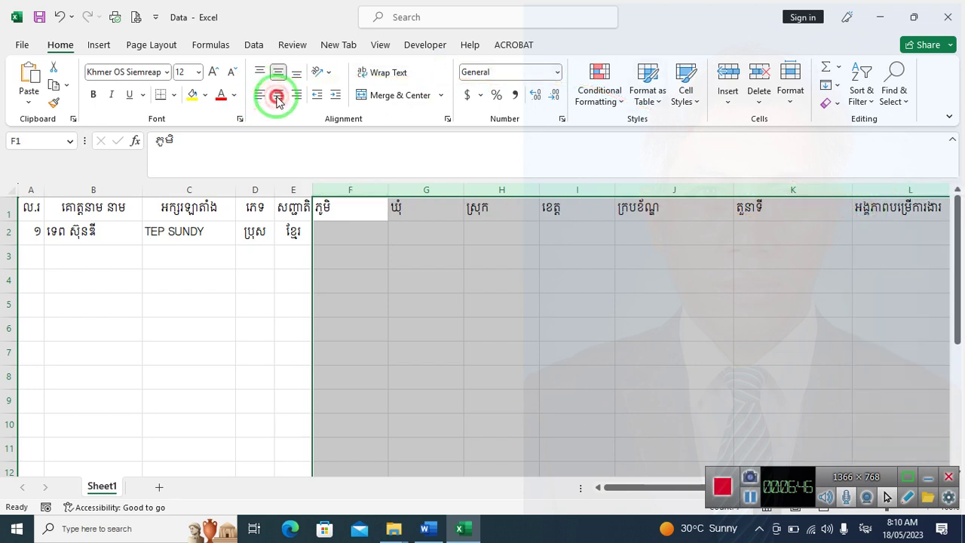
{"action": "left_click", "coordinate": [355, 228]}
Fill F2–I2 with ភ, សង្កាត់ព្រៃឆ្លាក់, ស្វាយរៀង and province ស្វាយរៀង
{"action": "type", "text": "ភ"}
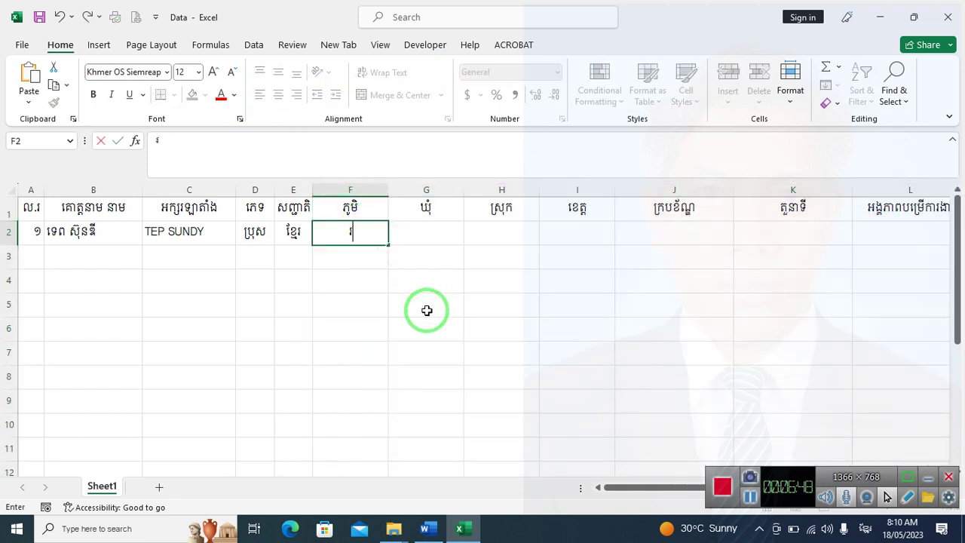
{"action": "key", "text": "Tab"}
{"action": "type", "text": "ស"}
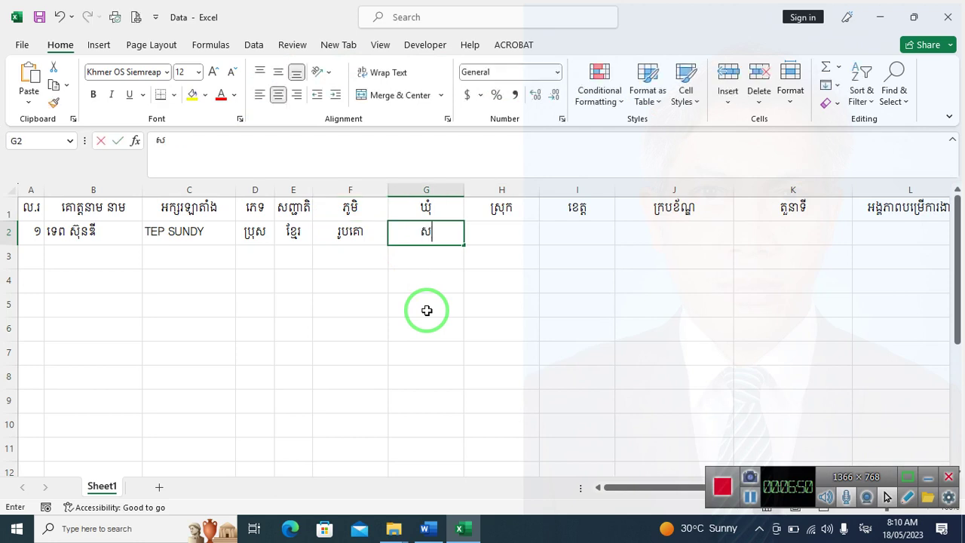
{"action": "type", "text": "ង្កា"}
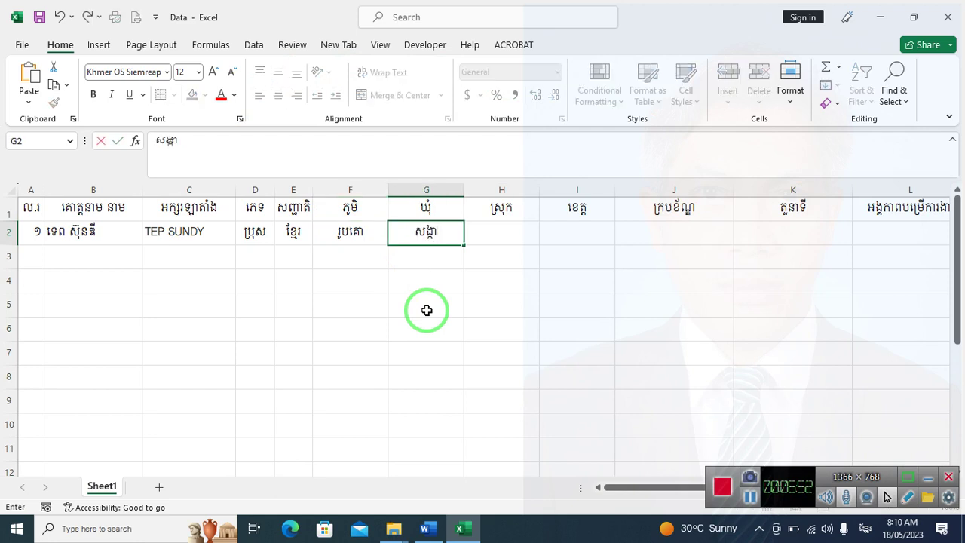
{"action": "type", "text": "ត់ព្រៃឆ្លាក"}
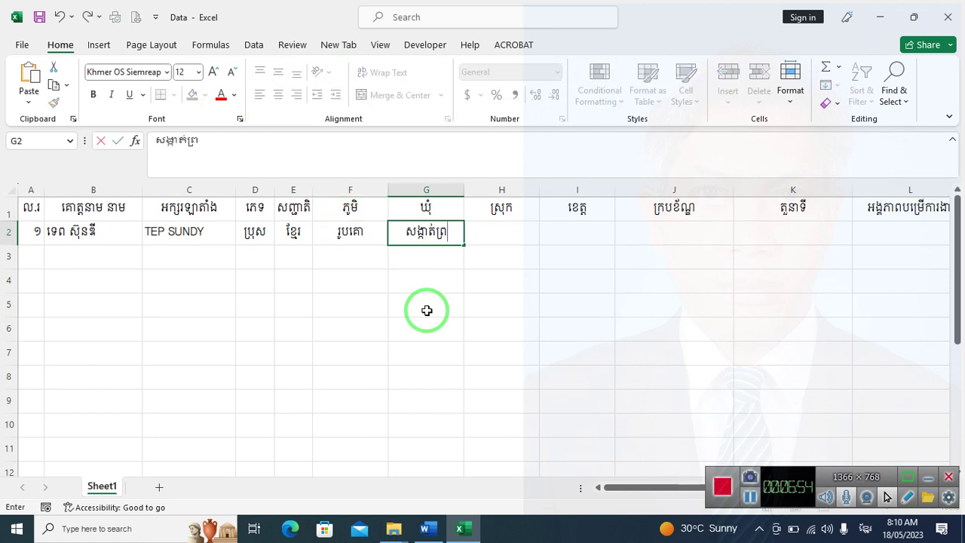
{"action": "type", "text": "់"}
{"action": "key", "text": "Tab"}
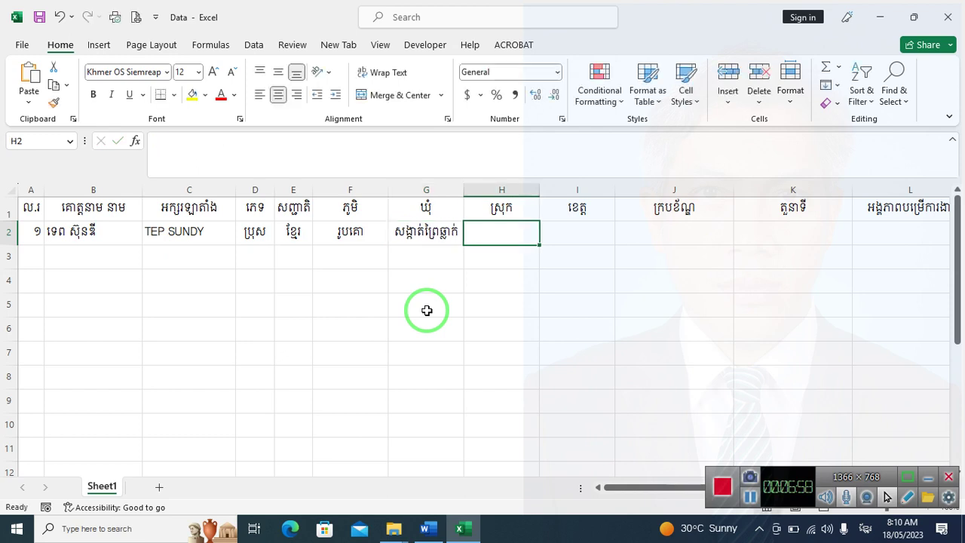
{"action": "type", "text": "ស្វាយរៀង"}
{"action": "key", "text": "Tab"}
{"action": "type", "text": "ស្ាយ"}
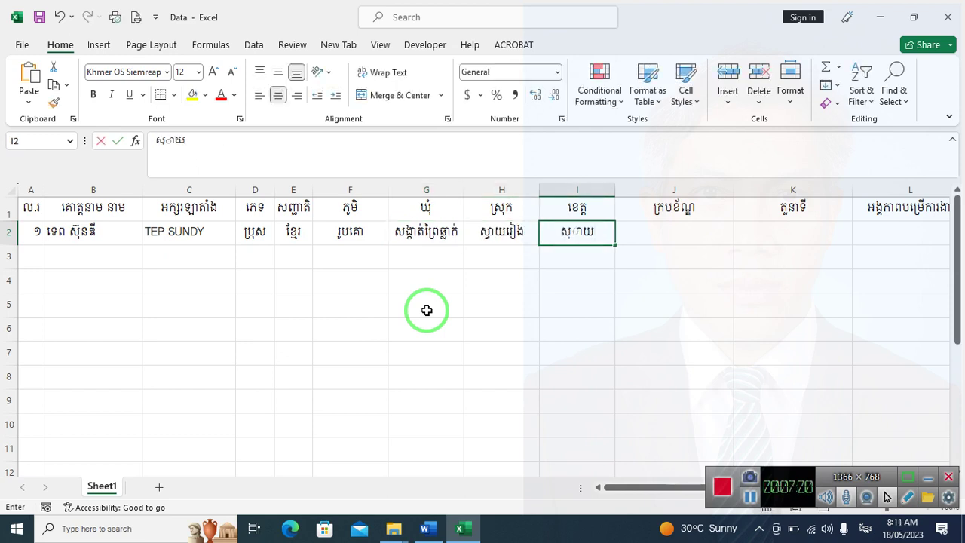
{"action": "key", "text": "Escape"}
{"action": "type", "text": "ស្វាយរៀង"}
{"action": "key", "text": "Tab"}
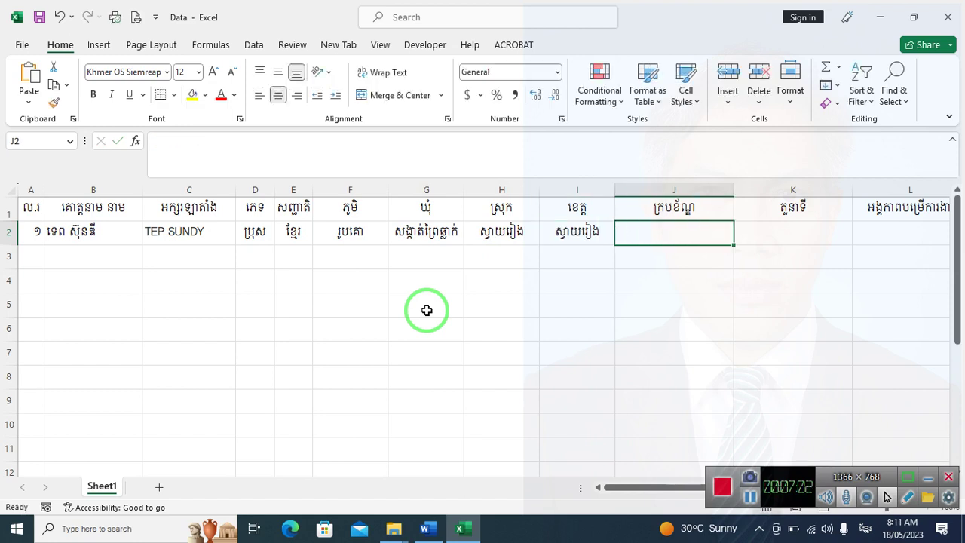
Enter rank គ្រូបង្រៀនកម្រិតឧត្តម and role បង្រៀន for the first record
{"action": "type", "text": "គ្រូបង្រៀន"}
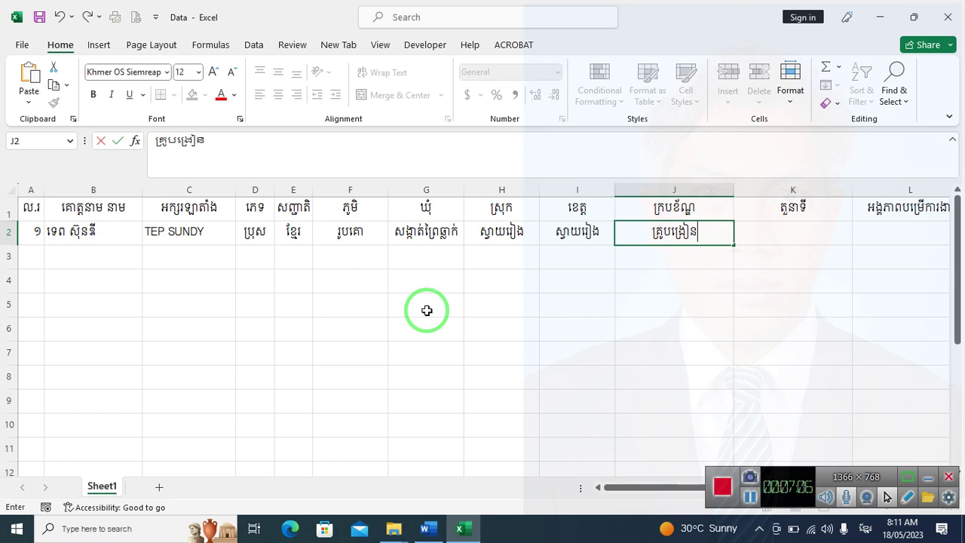
{"action": "type", "text": "កម្រិត"}
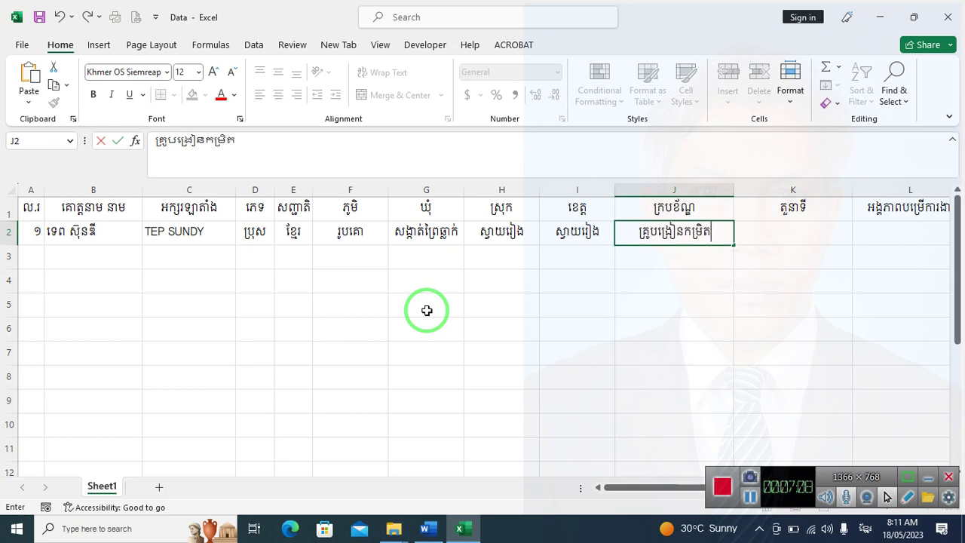
{"action": "type", "text": "ឧត្តម"}
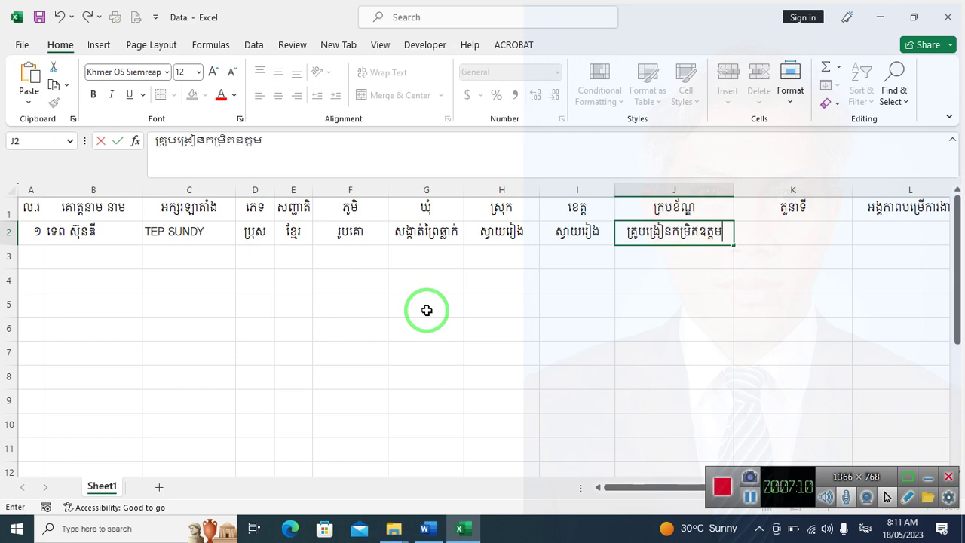
{"action": "key", "text": "Tab"}
{"action": "type", "text": "បង្រៀន"}
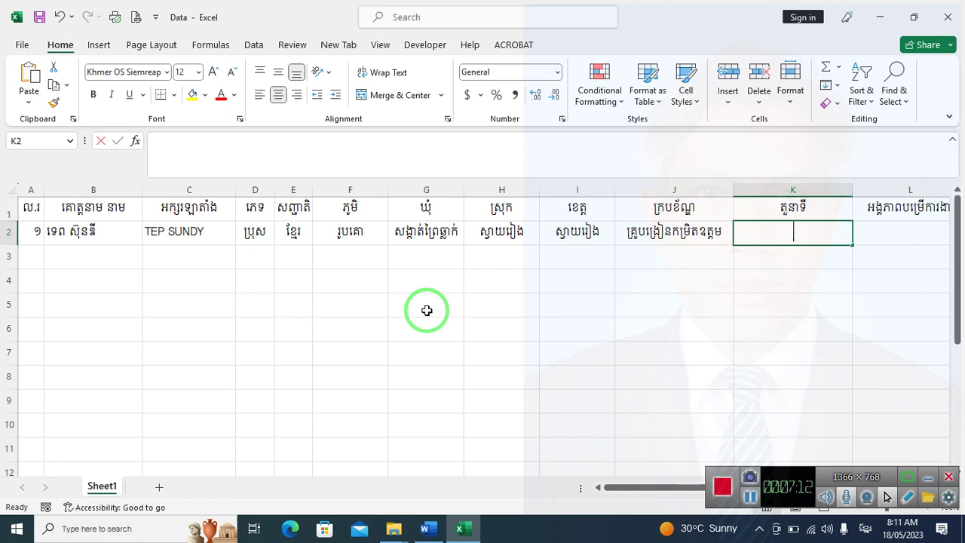
{"action": "key", "text": "Tab"}
Enter workplace សាលាគរុកោសល្យ និងវិក្រឹតការខេត្តស្វាយរៀង and salary ១០០០០០០០ រៀល
{"action": "type", "text": "សាលាគរុកោសល"}
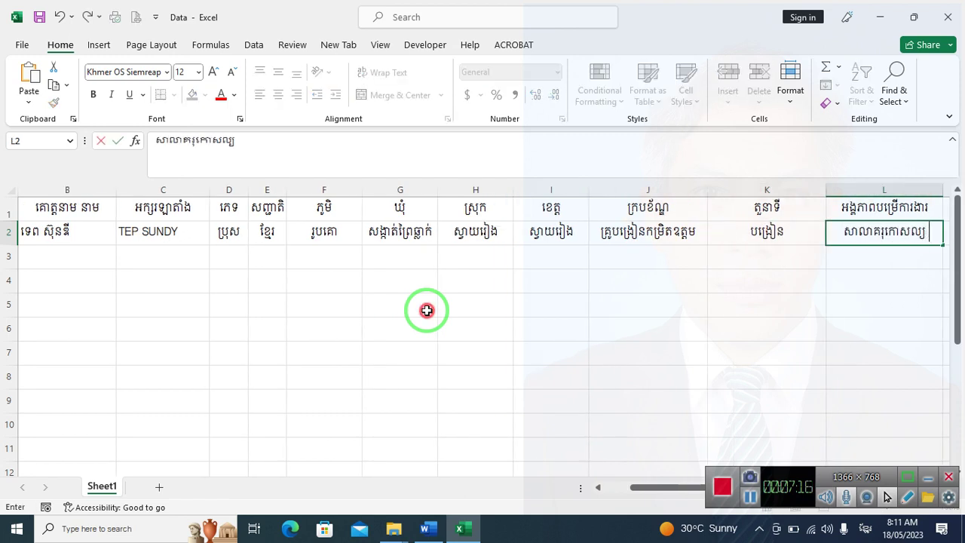
{"action": "left_click", "coordinate": [427, 310], "text": "shift"}
{"action": "type", "text": "និង"}
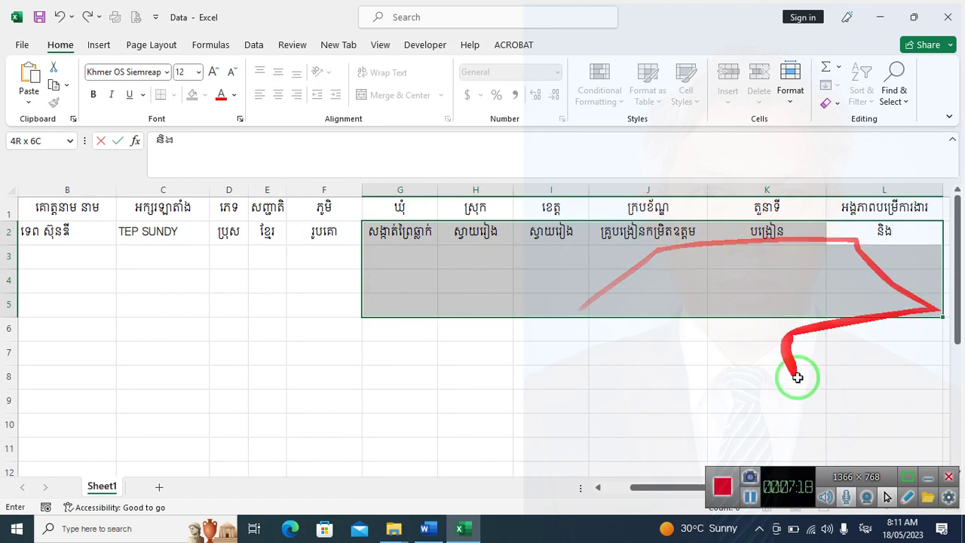
{"action": "left_click", "coordinate": [797, 377]}
{"action": "left_click", "coordinate": [876, 228]}
{"action": "type", "text": "សាលាគរុ"}
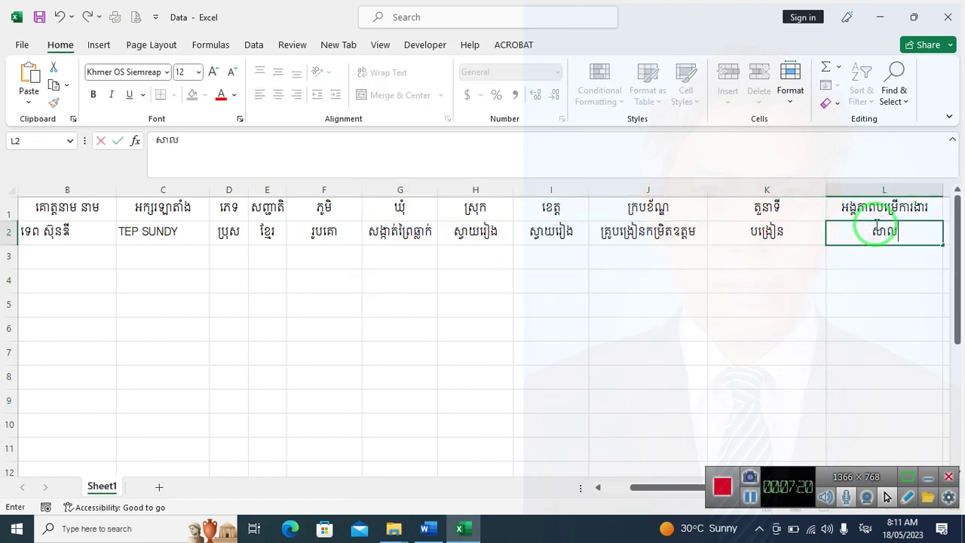
{"action": "type", "text": "កោសល្យ "}
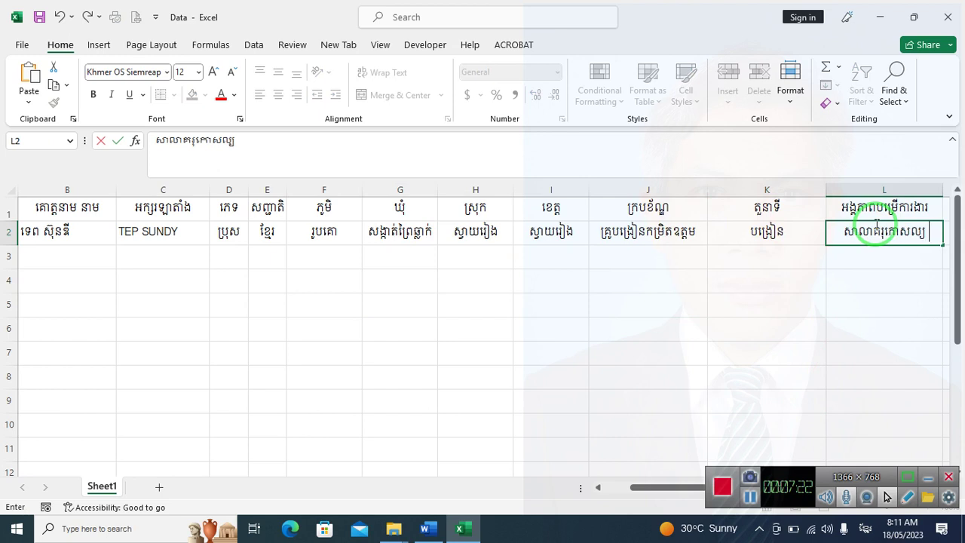
{"action": "type", "text": "និងវិក្រឹត"}
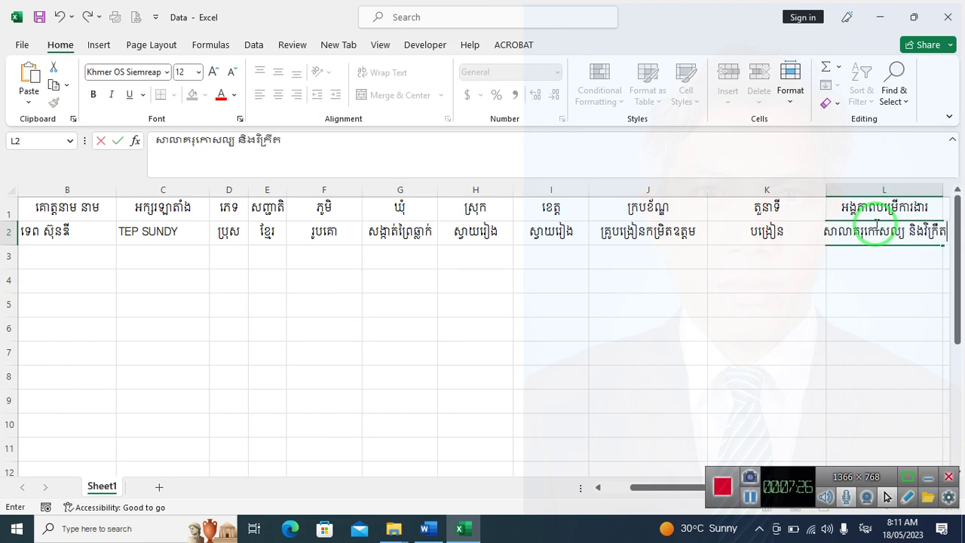
{"action": "type", "text": "ការខេត្តស្ាយរៀ"}
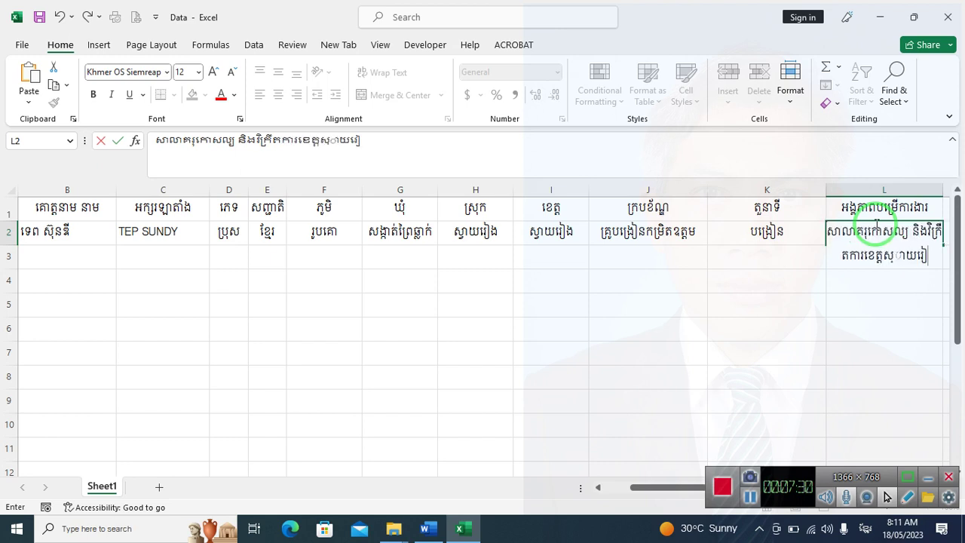
{"action": "key", "text": "BackSpace"}
{"action": "key", "text": "BackSpace"}
{"action": "type", "text": "្វាយរៀង"}
{"action": "key", "text": "Tab"}
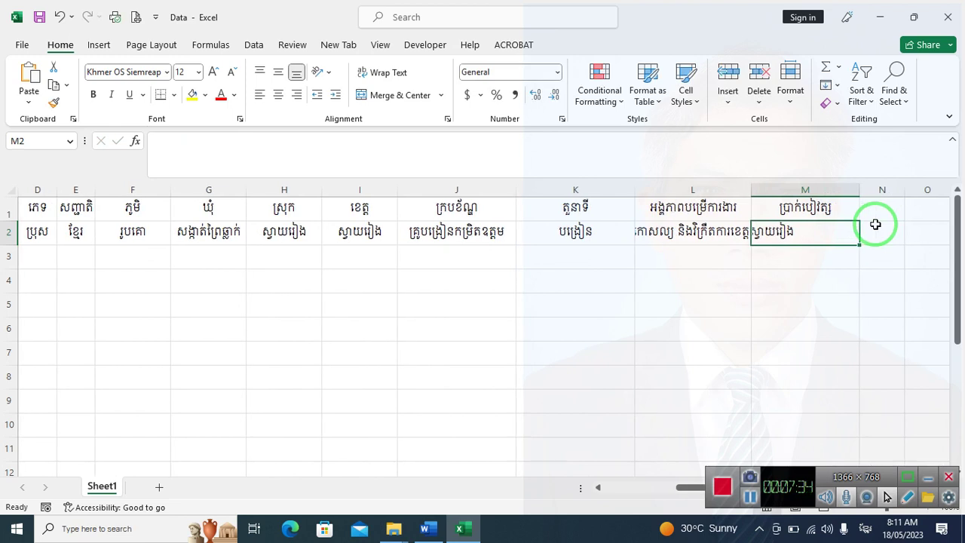
{"action": "type", "text": "១០០០០"}
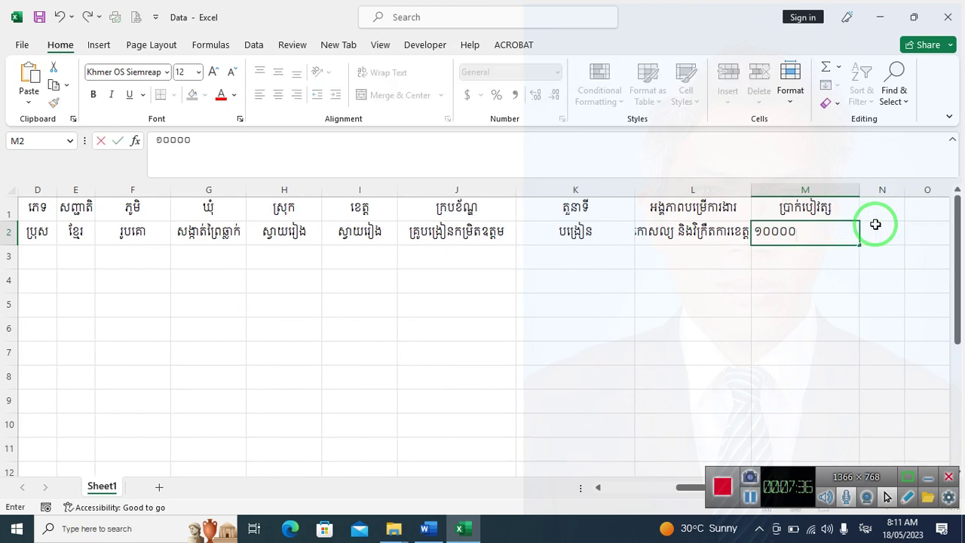
{"action": "type", "text": "០០០ រៀល"}
{"action": "left_click", "coordinate": [875, 231]}
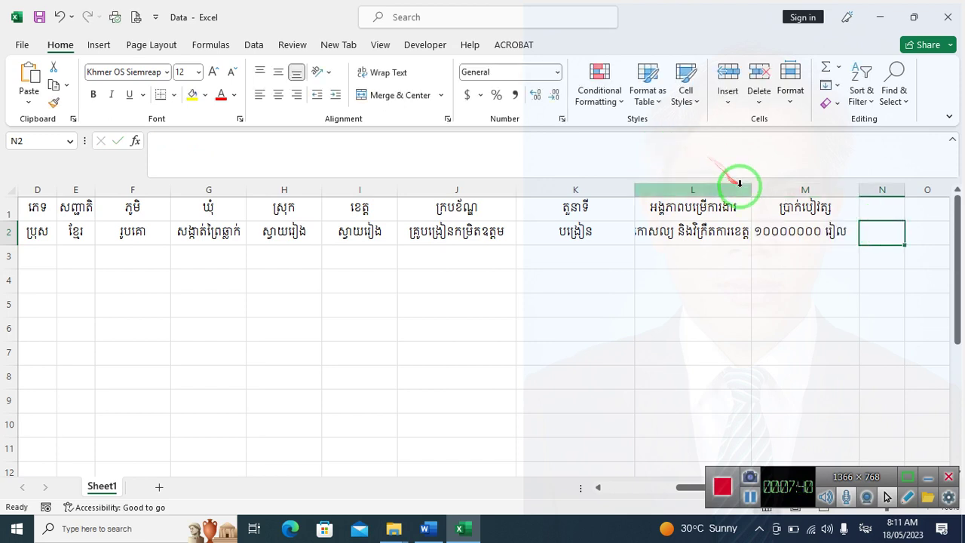
Widen the workplace column L to fit its text
{"action": "left_click_drag", "start_coordinate": [752, 190], "coordinate": [852, 190]}
{"action": "left_click", "coordinate": [789, 254]}
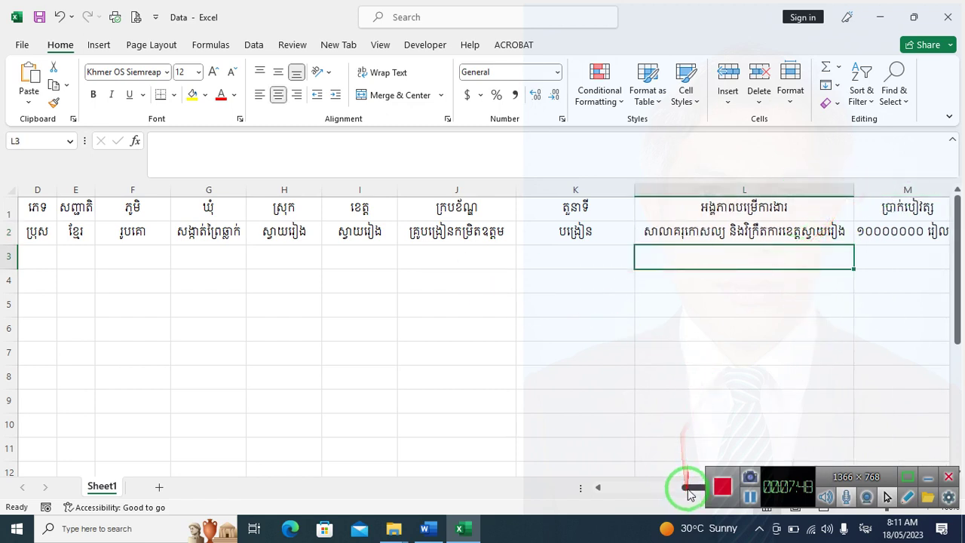
{"action": "left_click_drag", "start_coordinate": [687, 490], "coordinate": [614, 488]}
Start the second record in A3–D3: number ២, the Khmer and Latin names, sex ស្រី
{"action": "left_click", "coordinate": [28, 255]}
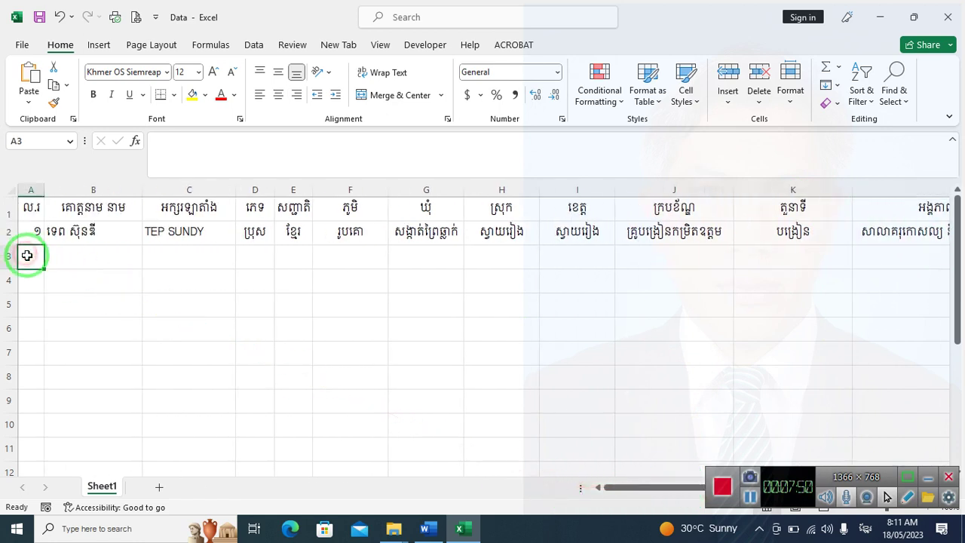
{"action": "type", "text": "២"}
{"action": "key", "text": "Tab"}
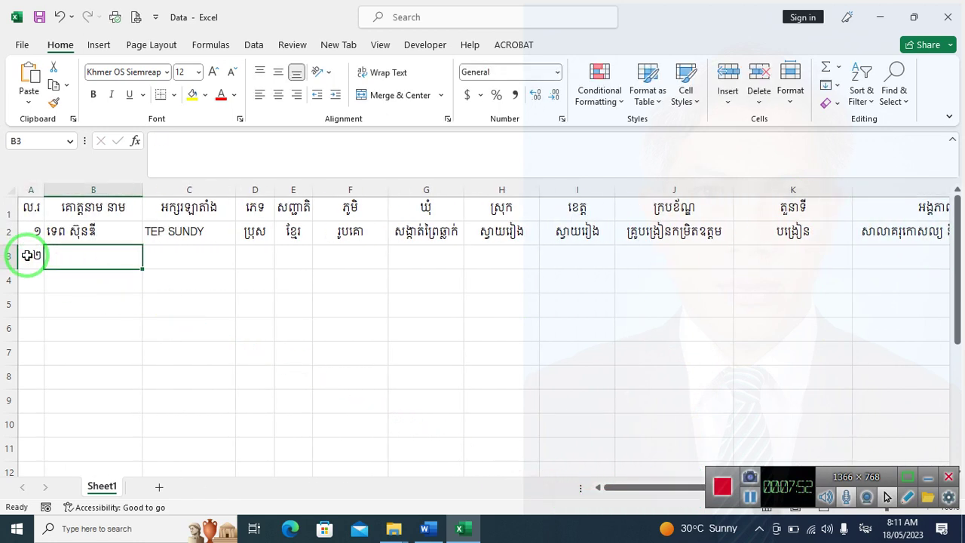
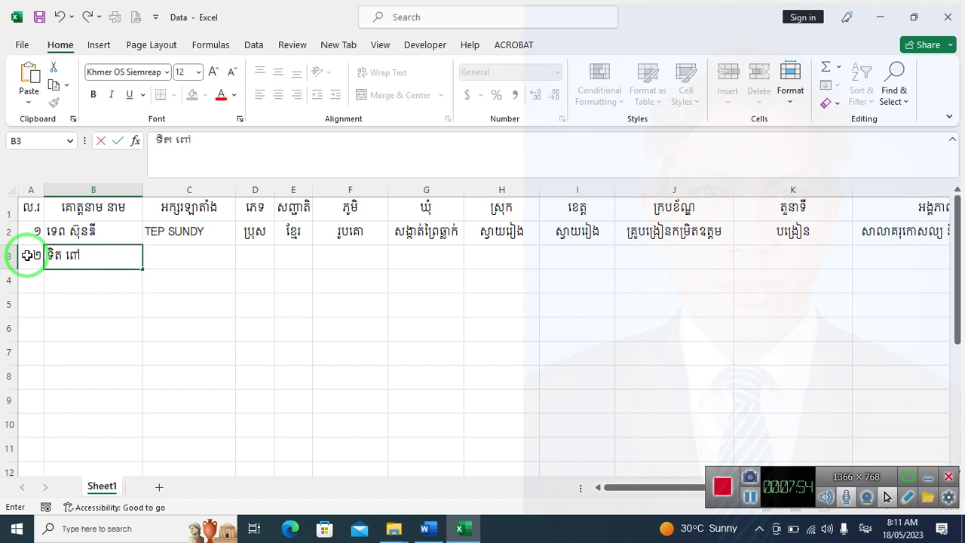
{"action": "key", "text": "Tab"}
{"action": "type", "text": "t"}
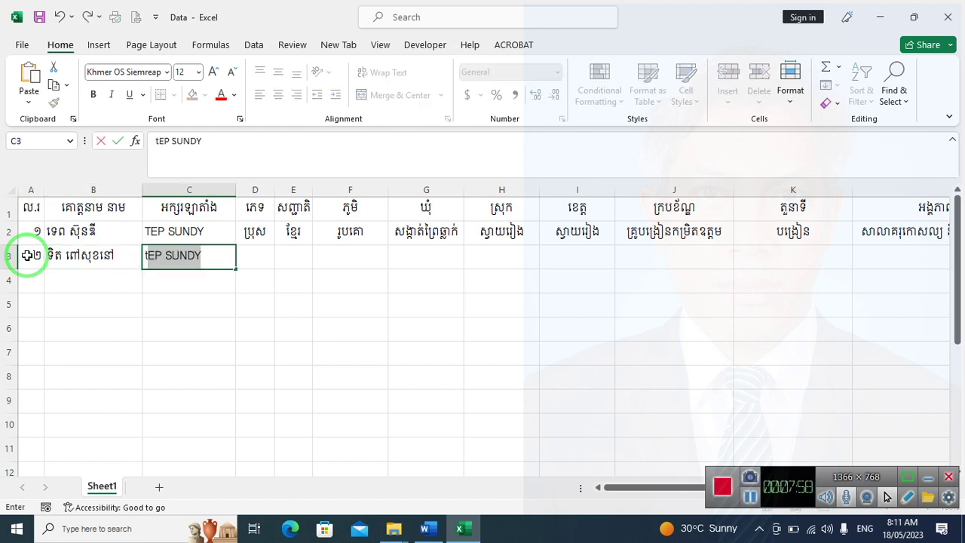
{"action": "key", "text": "BackSpace"}
{"action": "key", "text": "BackSpace"}
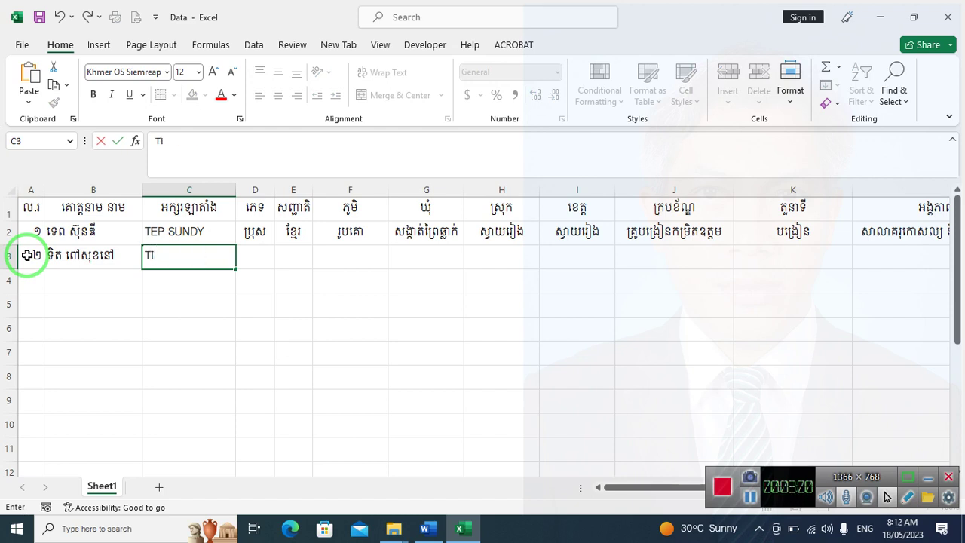
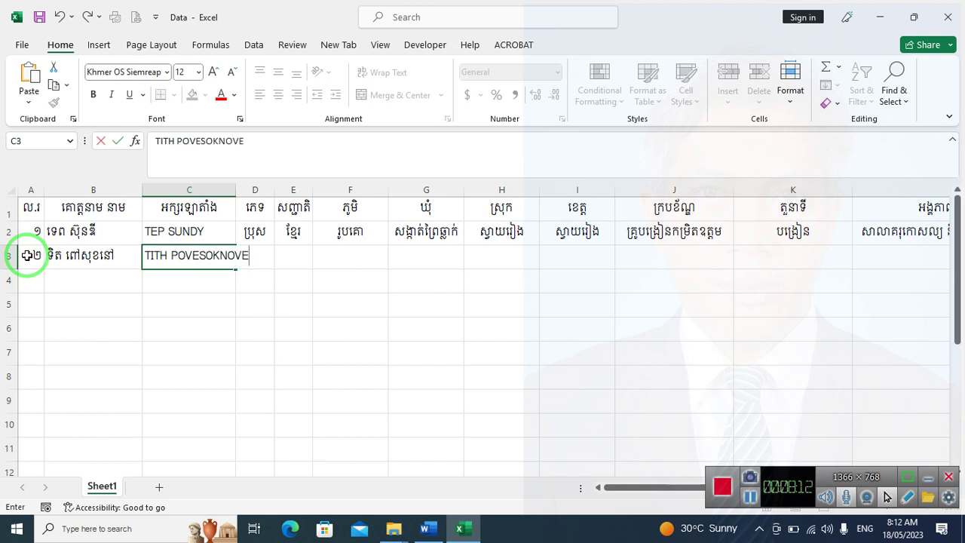
{"action": "key", "text": "Tab"}
{"action": "type", "text": "ស"}
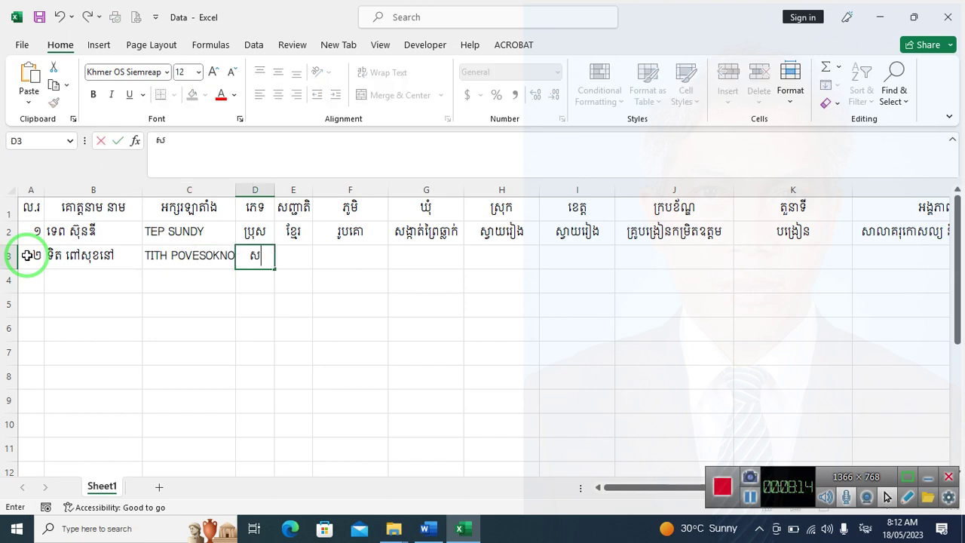
{"action": "type", "text": "្រី"}
{"action": "key", "text": "Tab"}
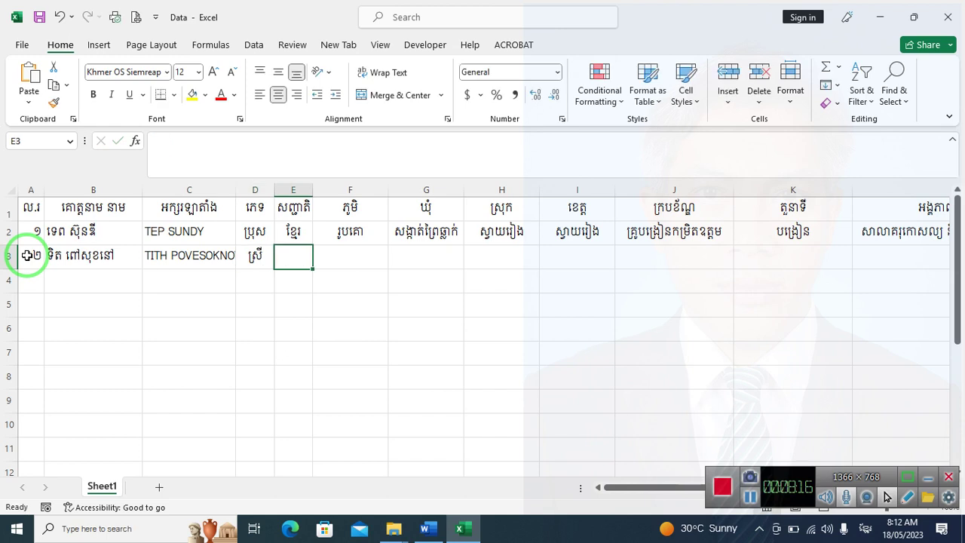
Enter nationality ខ្មែរ in E3 and shorten G2's commune to ព្រៃធ្លាក់
{"action": "type", "text": "ខ"}
{"action": "key", "text": "BackSpace"}
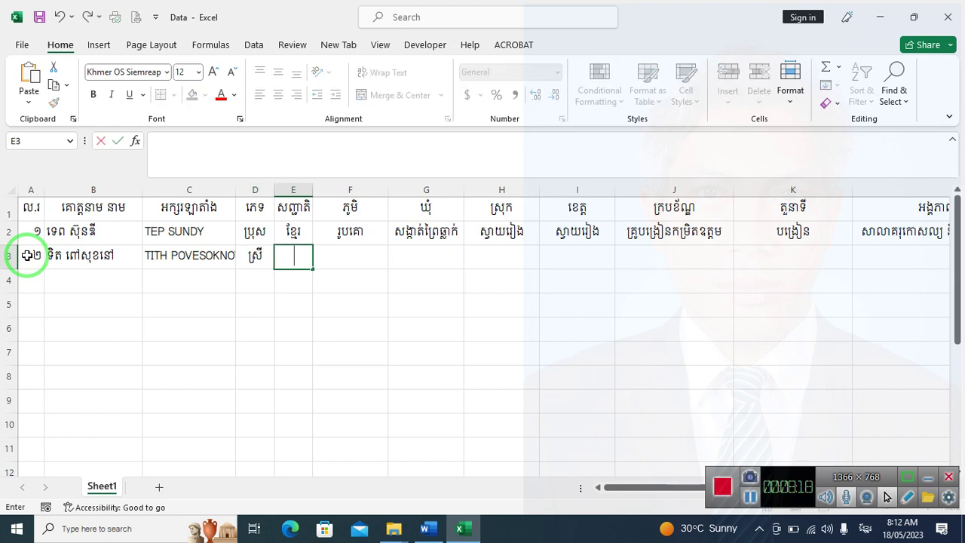
{"action": "type", "text": "ព្រៃវ"}
{"action": "key", "text": "BackSpace"}
{"action": "key", "text": "Left"}
{"action": "key", "text": "Left"}
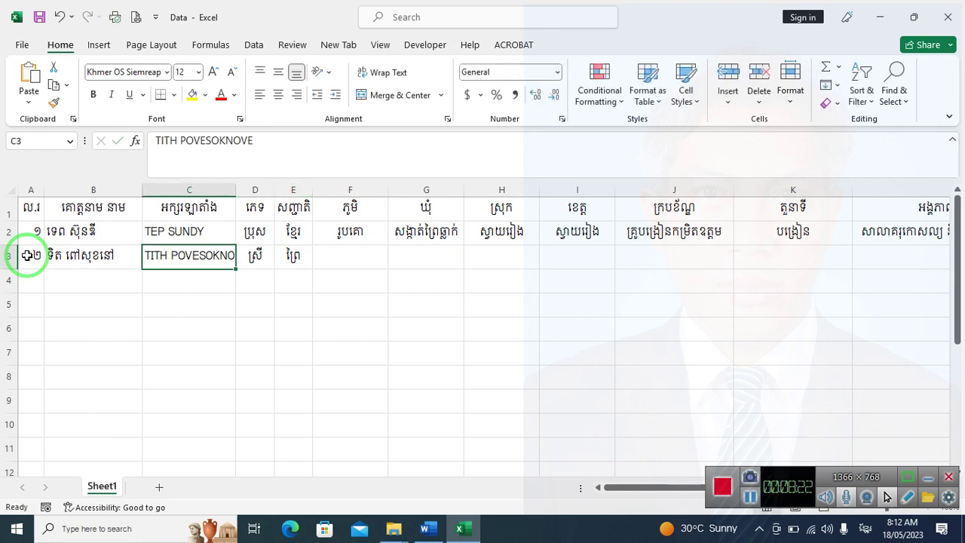
{"action": "key", "text": "Right"}
{"action": "key", "text": "Right"}
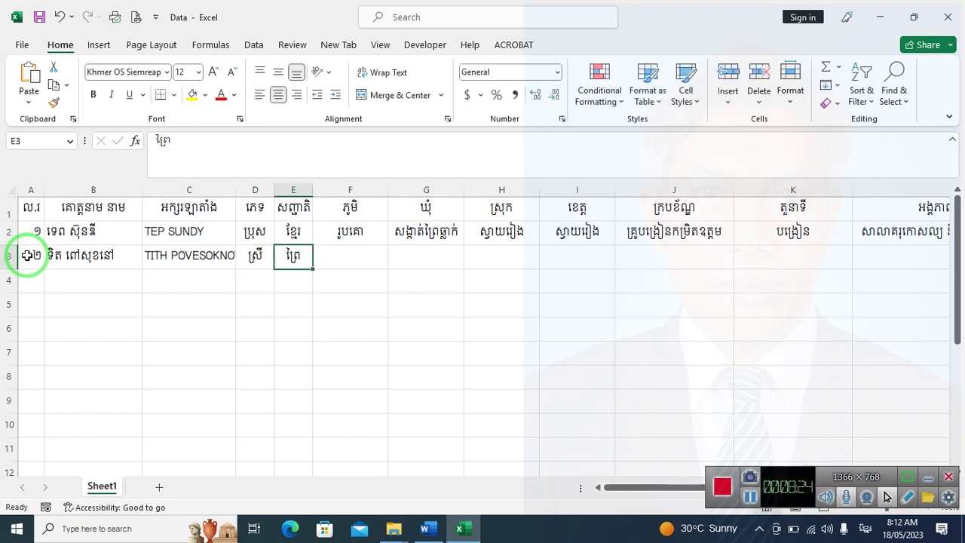
{"action": "type", "text": "ខ្មែរ"}
{"action": "key", "text": "Right"}
{"action": "type", "text": "ព"}
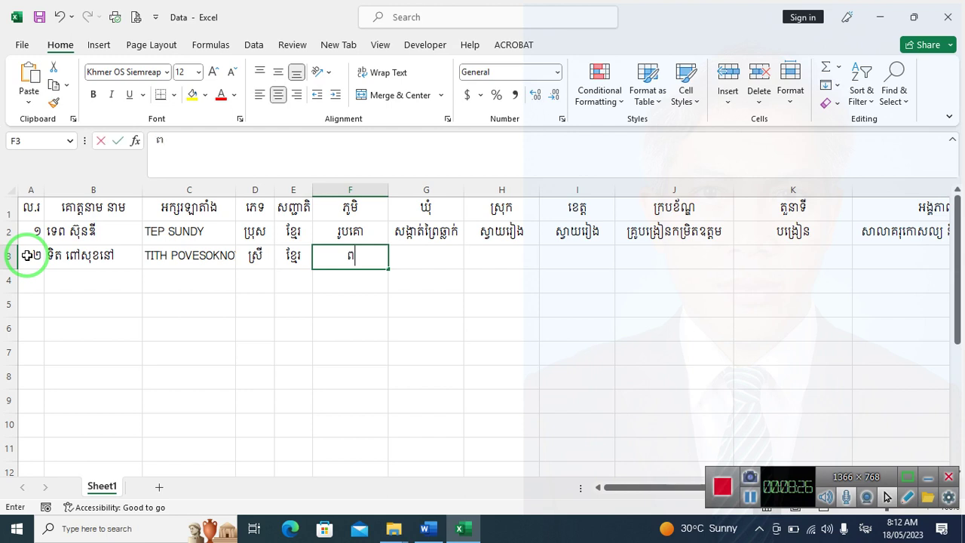
{"action": "type", "text": "្រៃធ្ា"}
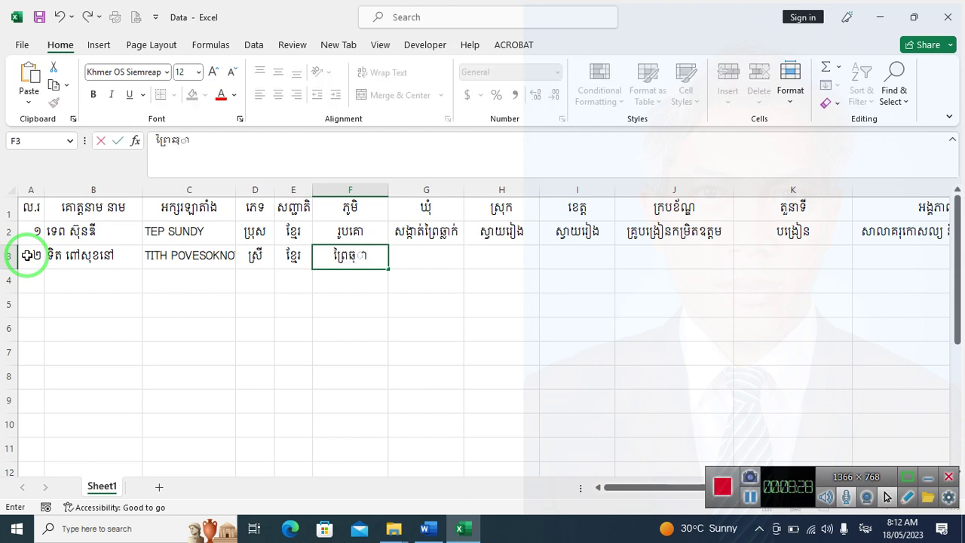
{"action": "key", "text": "BackSpace"}
{"action": "type", "text": "លាក់"}
{"action": "key", "text": "Right"}
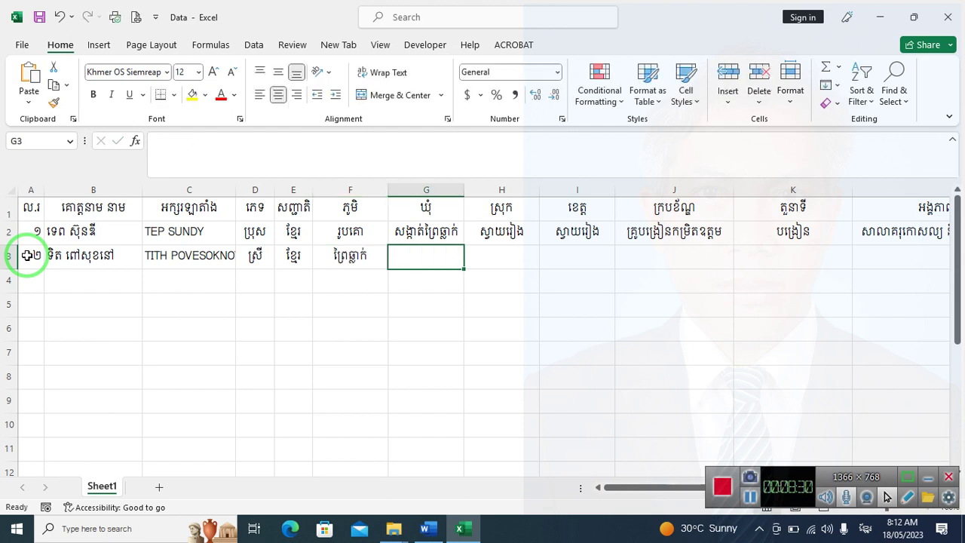
{"action": "type", "text": "ព"}
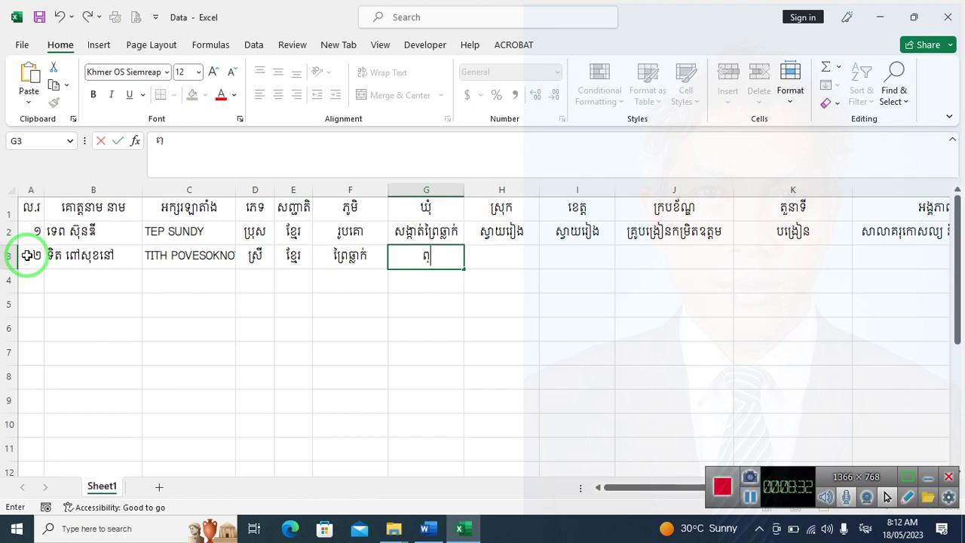
{"action": "key", "text": "Up"}
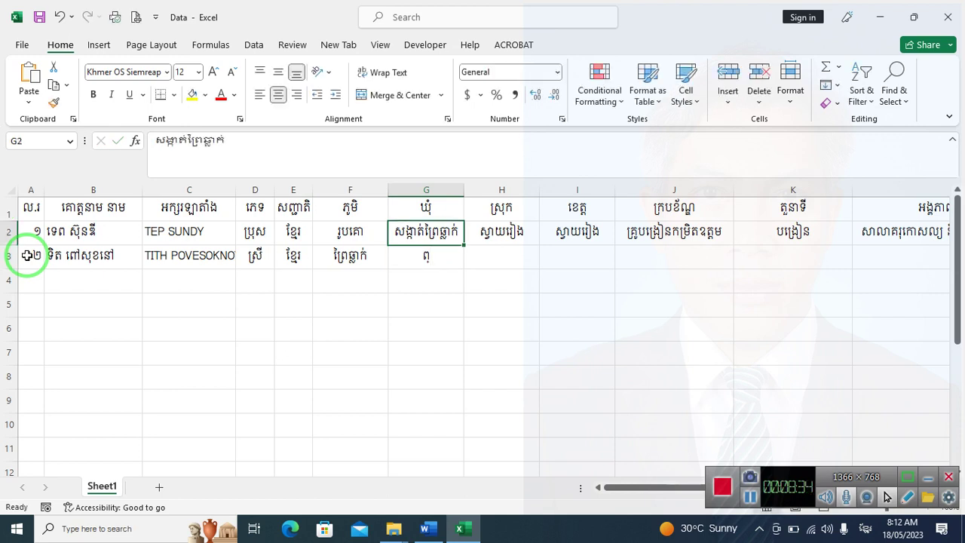
{"action": "type", "text": "ព្រៃធ្លាក"}
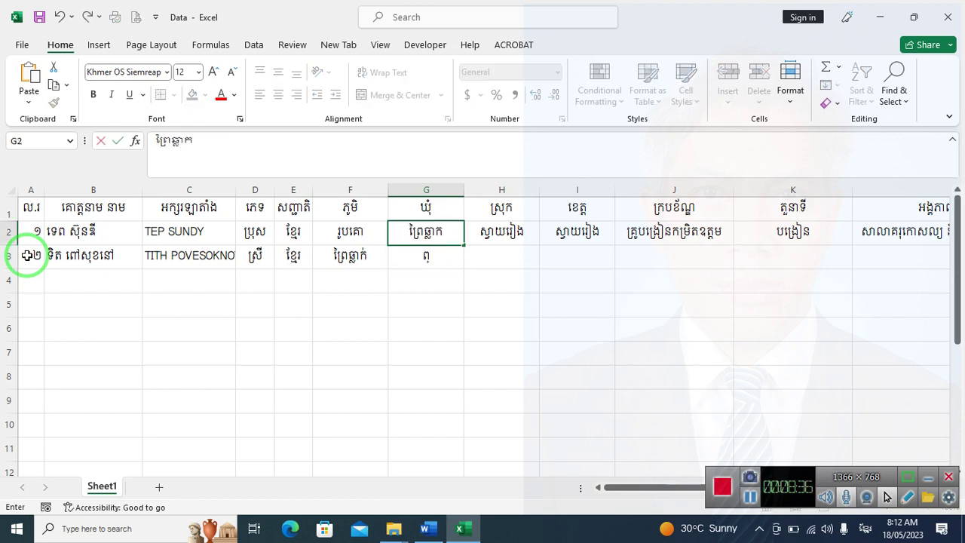
{"action": "type", "text": "់"}
{"action": "key", "text": "Return"}
Fill G3–J3 via AutoComplete: ព្រៃធ្លាក់, ស្វាយរៀង, ស្វាយរៀង, rank គ្រូបង្រៀនកម្រិតបឋម
{"action": "type", "text": "ព"}
{"action": "key", "text": "Tab"}
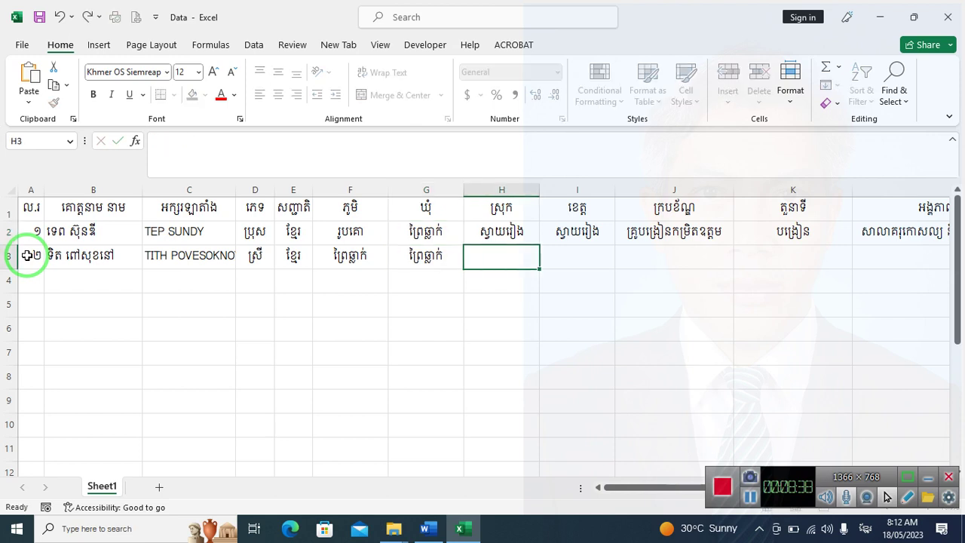
{"action": "key", "text": "F2"}
{"action": "type", "text": "ស្វាយរៀង"}
{"action": "key", "text": "Tab"}
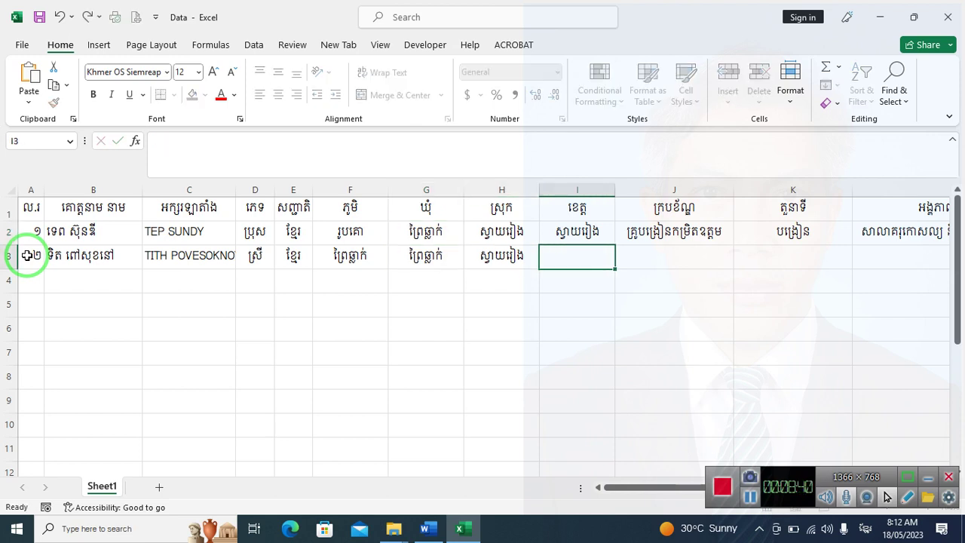
{"action": "type", "text": "ស្វាយរៀង"}
{"action": "key", "text": "Tab"}
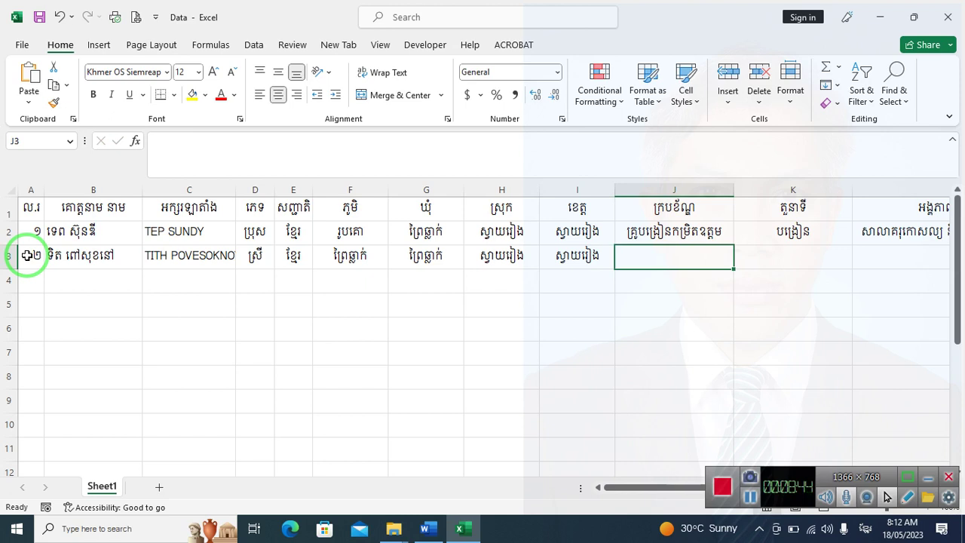
{"action": "type", "text": "គ្រូបង្រៀនក"}
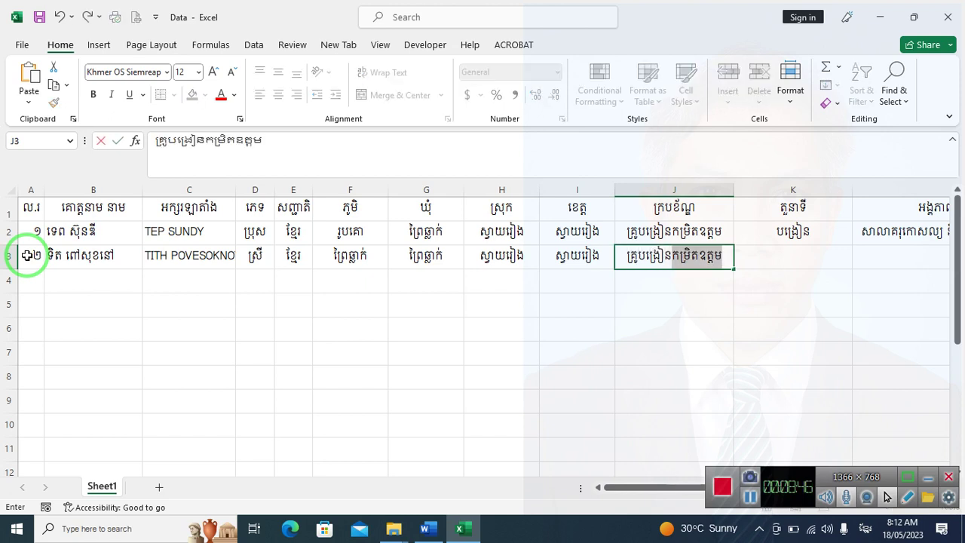
{"action": "type", "text": "្រិ"}
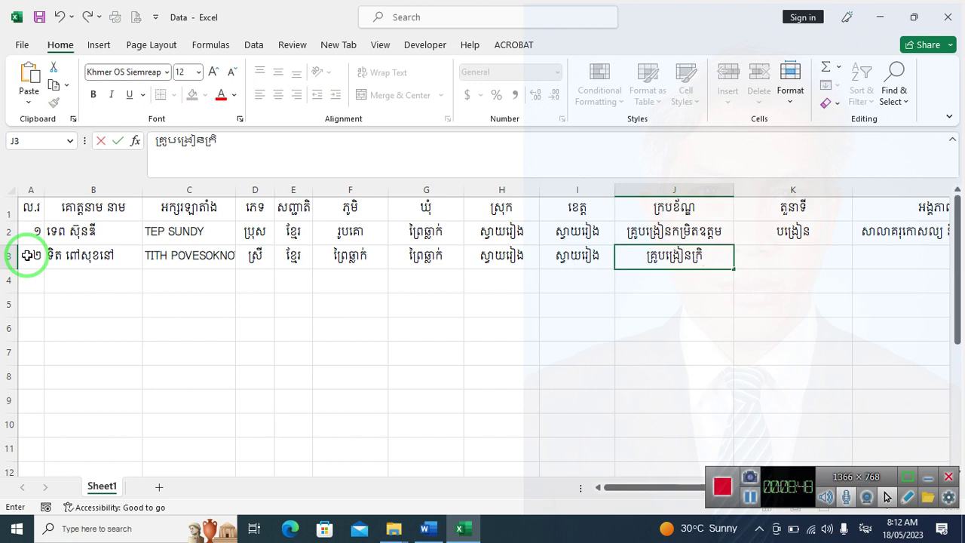
{"action": "key", "text": "BackSpace"}
{"action": "key", "text": "BackSpace"}
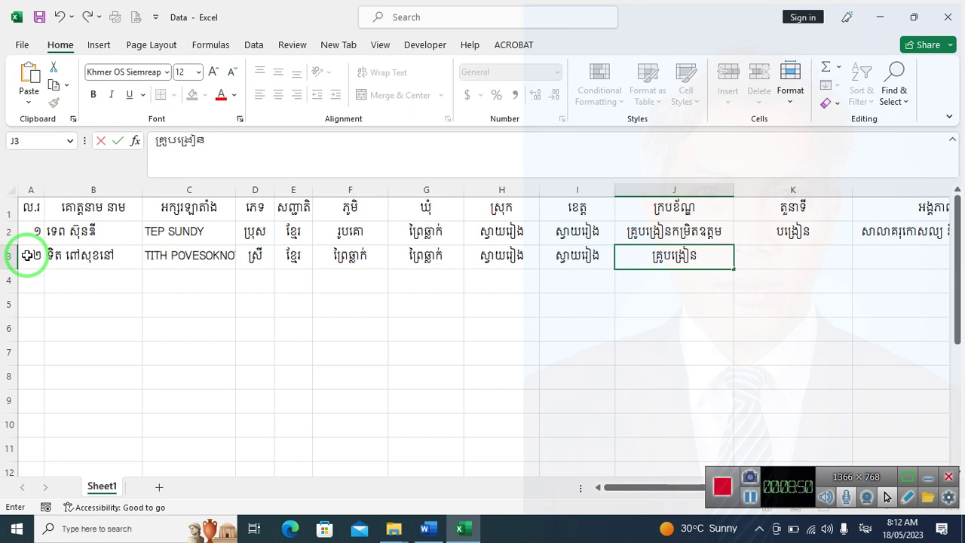
{"action": "type", "text": "ម្រិតឧ"}
{"action": "key", "text": "BackSpace"}
{"action": "key", "text": "BackSpace"}
{"action": "type", "text": "បឋម"}
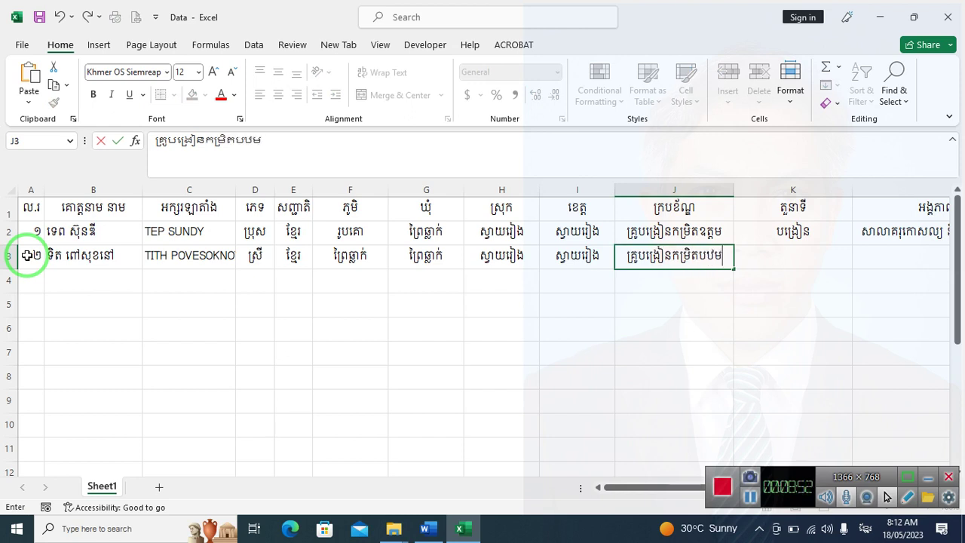
{"action": "key", "text": "Tab"}
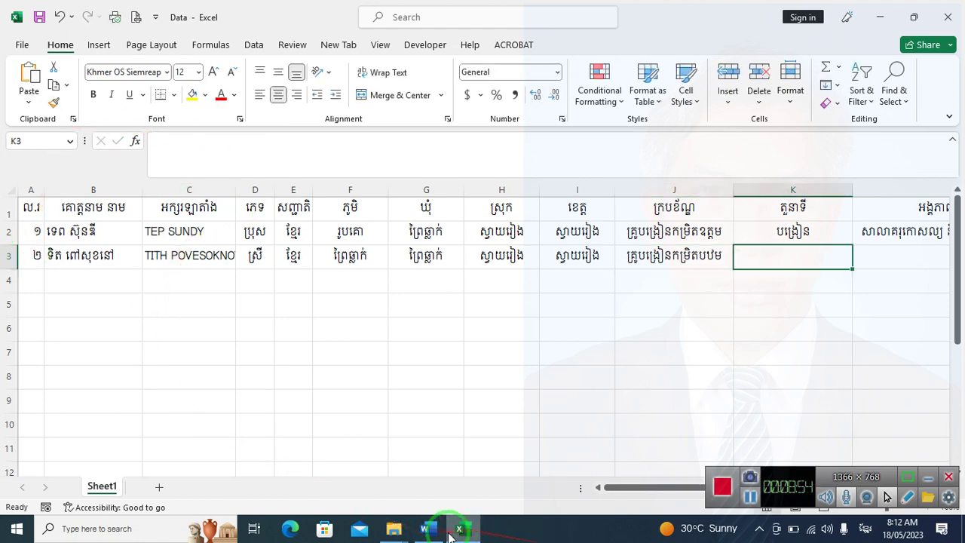
Insert a new column K before the role column, headed កាំប្រាក់
{"action": "left_click", "coordinate": [421, 531]}
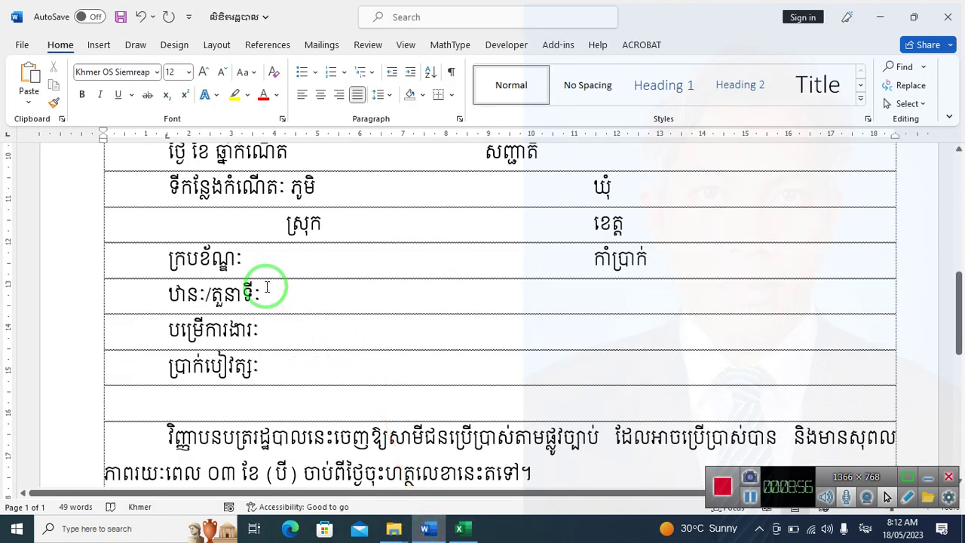
{"action": "left_click", "coordinate": [459, 529]}
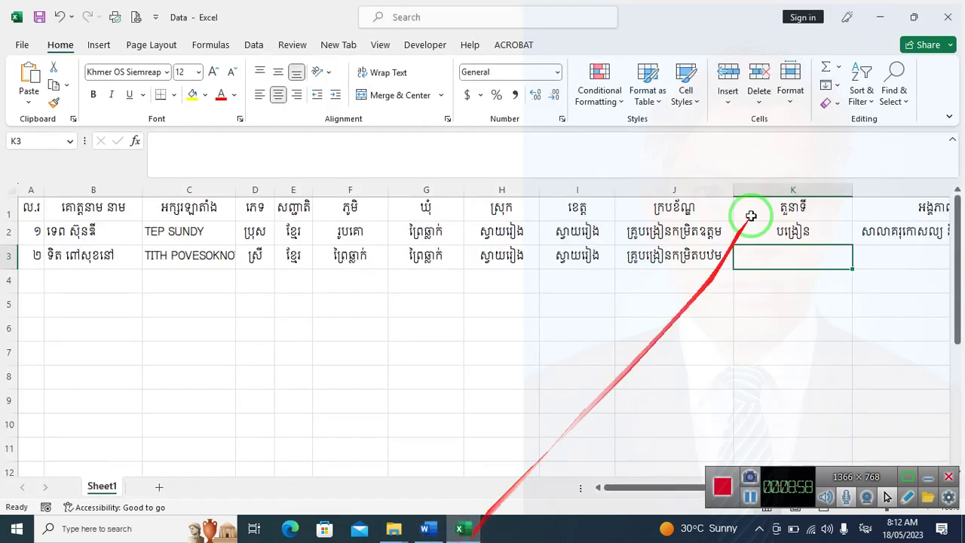
{"action": "right_click", "coordinate": [764, 194]}
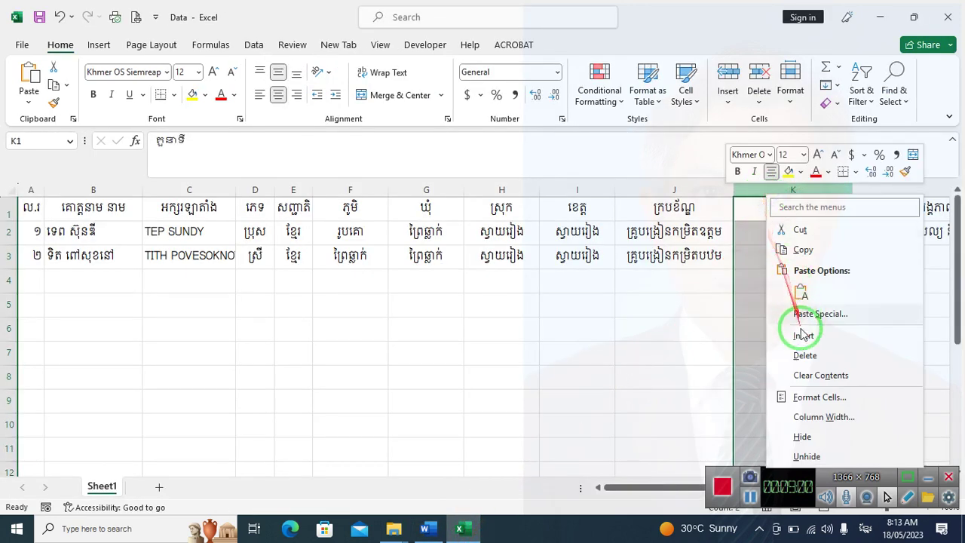
{"action": "left_click", "coordinate": [803, 334]}
{"action": "left_click", "coordinate": [765, 255]}
{"action": "left_click", "coordinate": [769, 206]}
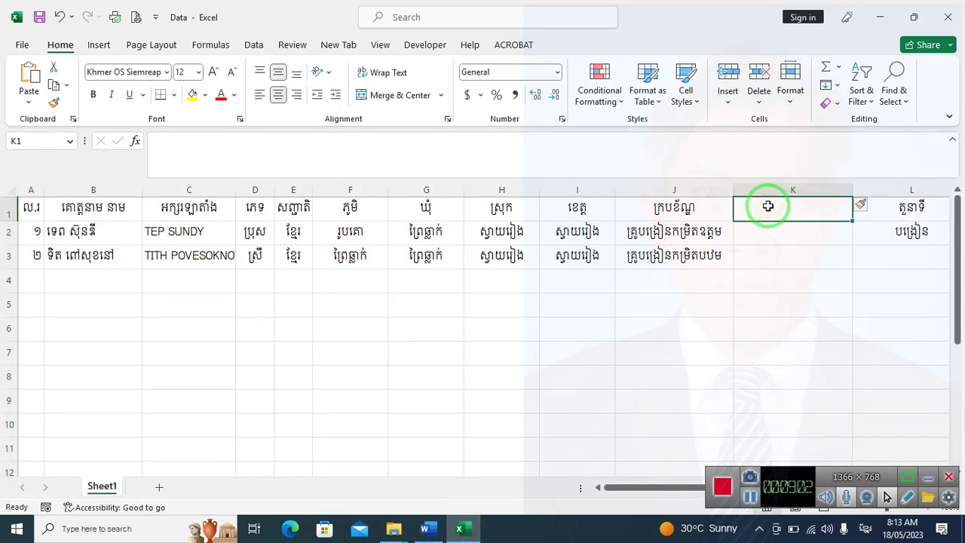
{"action": "type", "text": "ទឹកប្រាក់"}
{"action": "key", "text": "Return"}
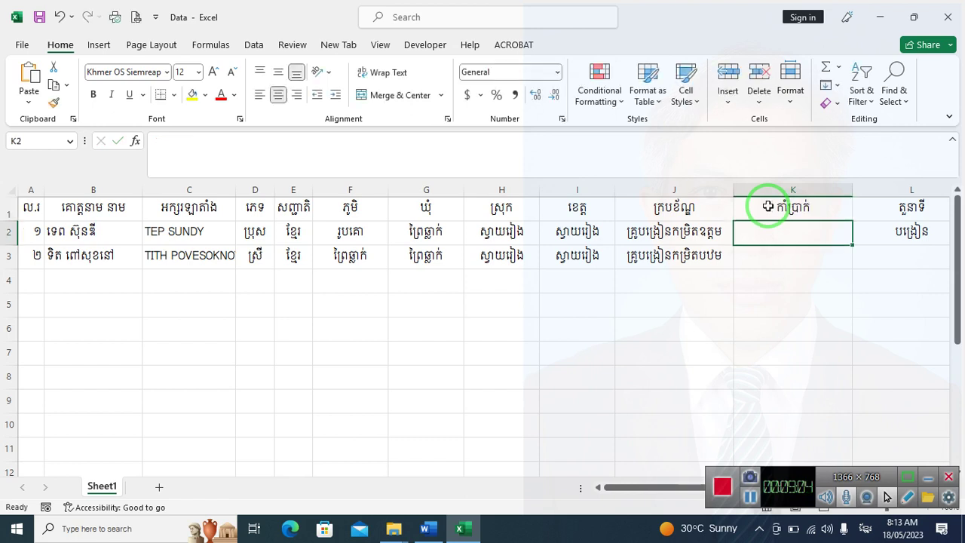
Enter grades ក and គ, then role បង្រៀន and workplace សាលាបឋមិសិក្សាទួលច្រេស for record two
{"action": "type", "text": "ក"}
{"action": "key", "text": "Return"}
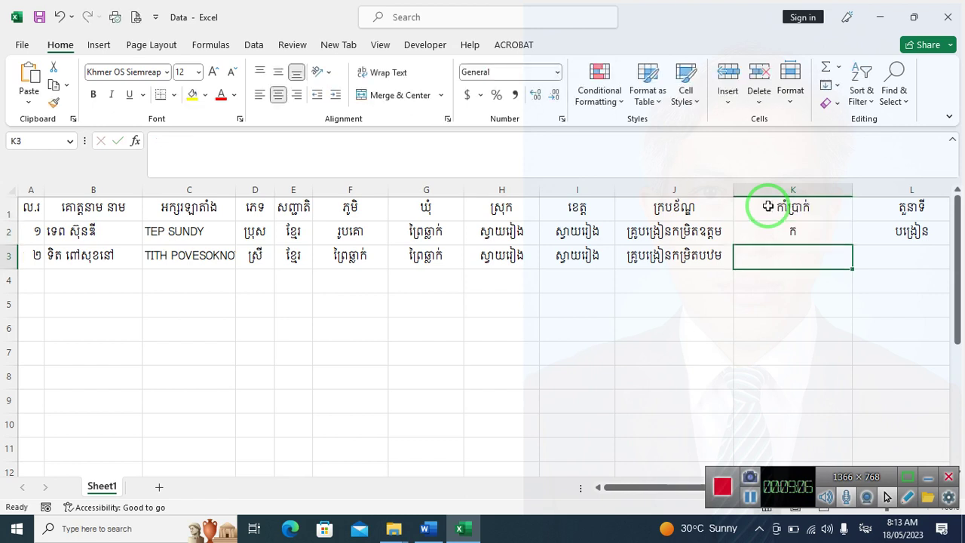
{"action": "type", "text": "គ"}
{"action": "key", "text": "Tab"}
{"action": "type", "text": "ប"}
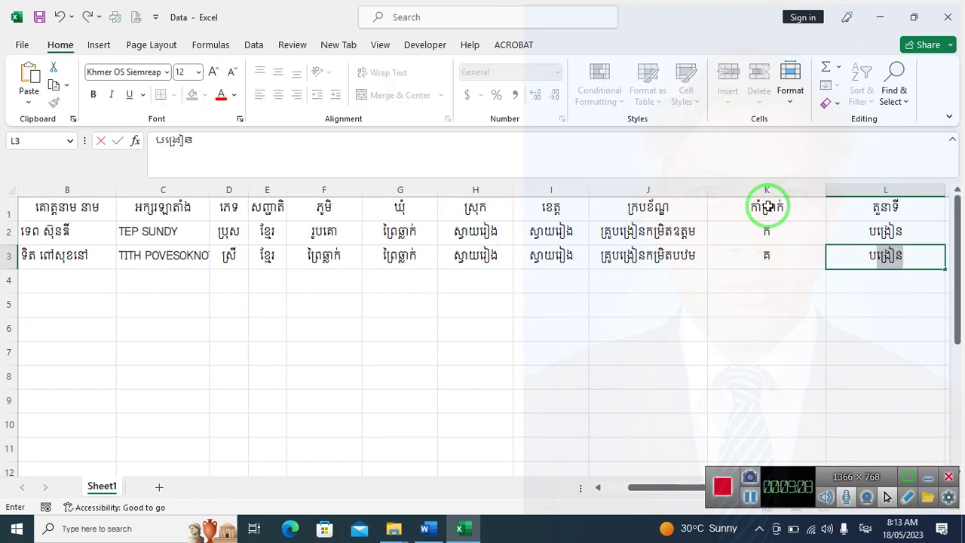
{"action": "key", "text": "Tab"}
{"action": "type", "text": "សាលាបឋម"}
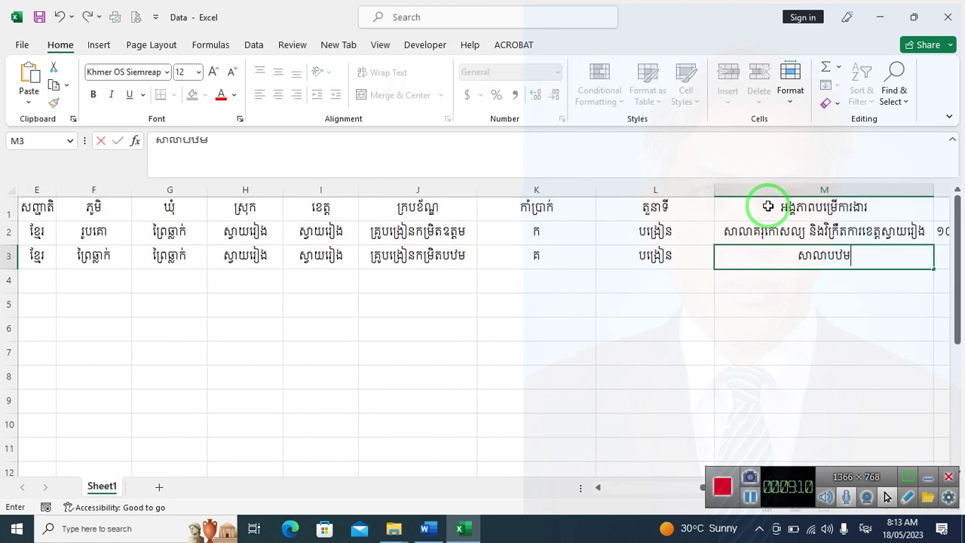
{"action": "type", "text": "ិ"}
{"action": "type", "text": "សិក្សា"}
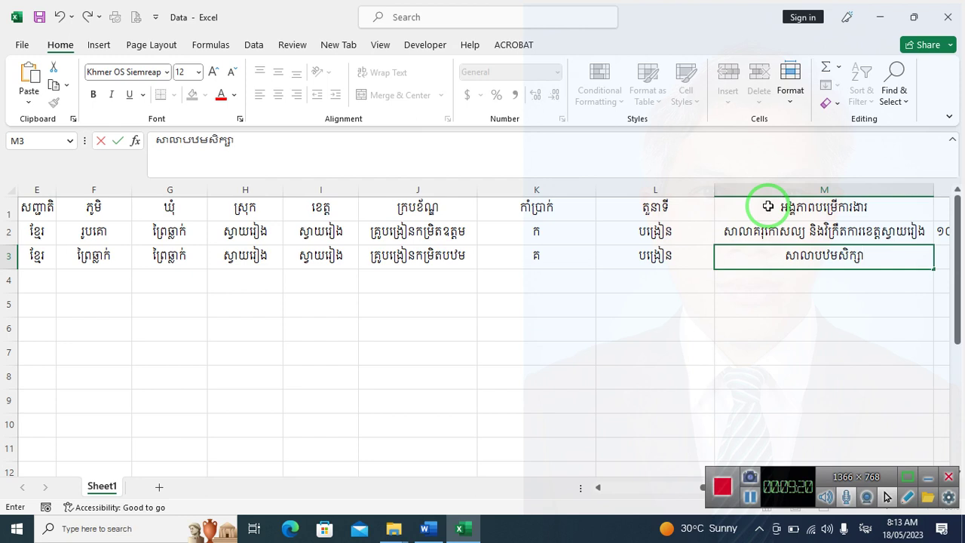
{"action": "type", "text": "ទួលច្រ"}
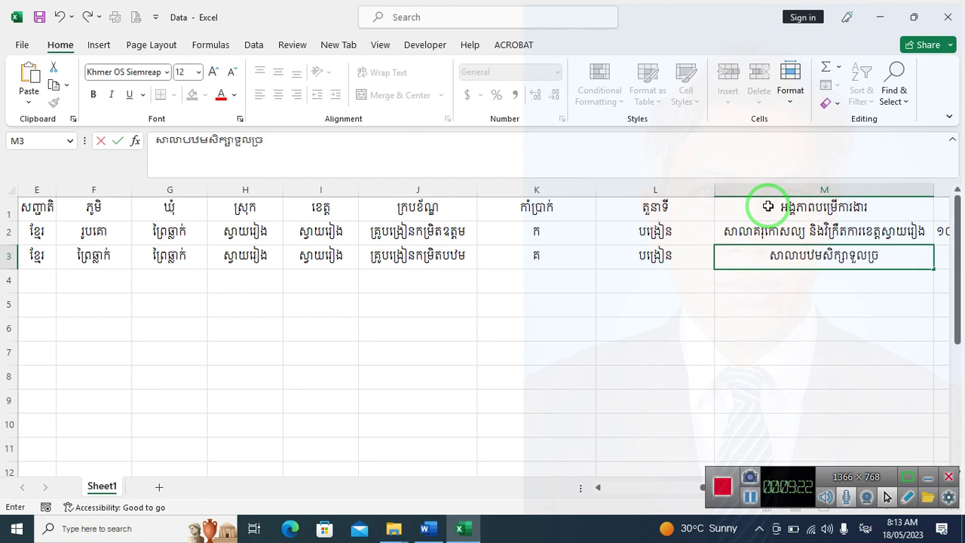
{"action": "type", "text": "េស"}
{"action": "key", "text": "Tab"}
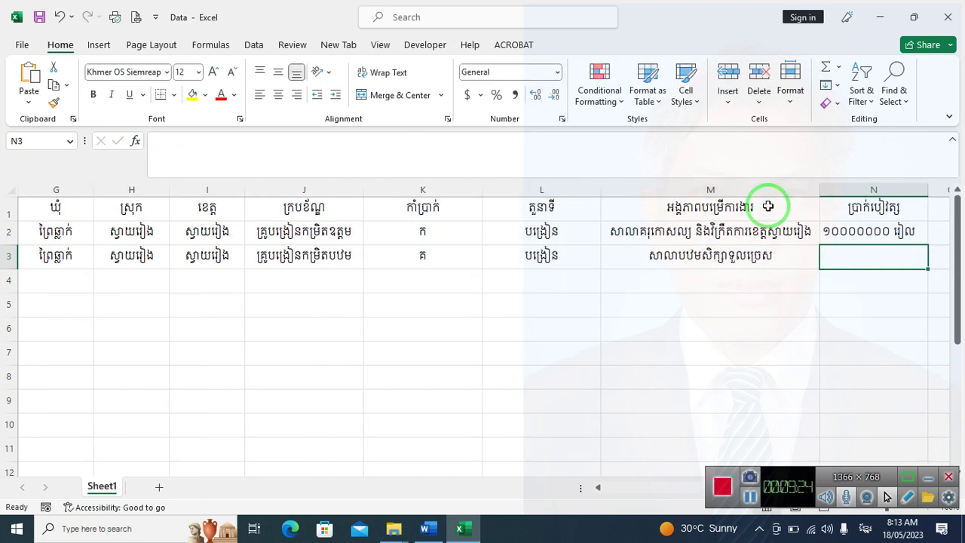
{"action": "type", "text": "៥០០០"}
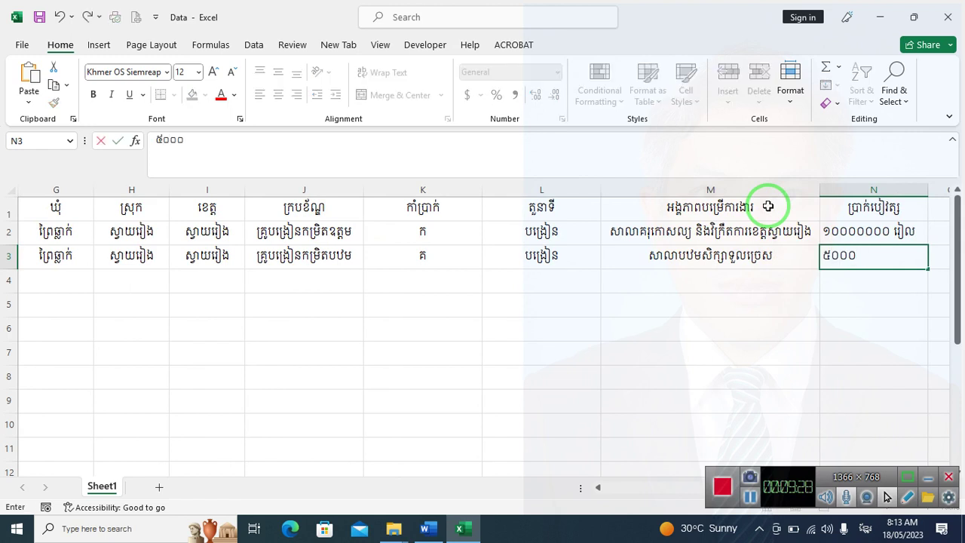
{"action": "type", "text": "០០០"}
Undo a stray edit to M1 and change N3's salary to ៥០០០០០០ រៀល
{"action": "left_click", "coordinate": [768, 206]}
{"action": "type", "text": "រ"}
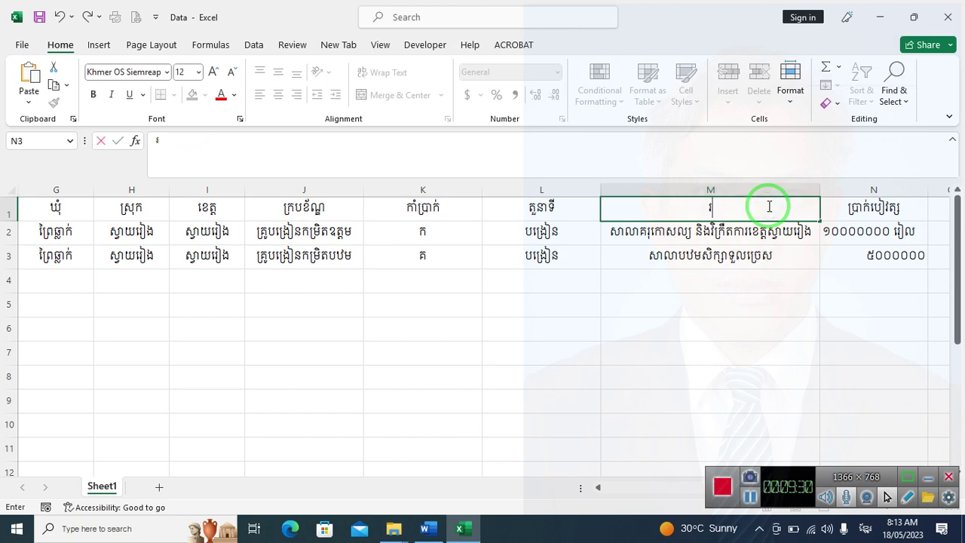
{"action": "key", "text": "Return"}
{"action": "key", "text": "ctrl+z"}
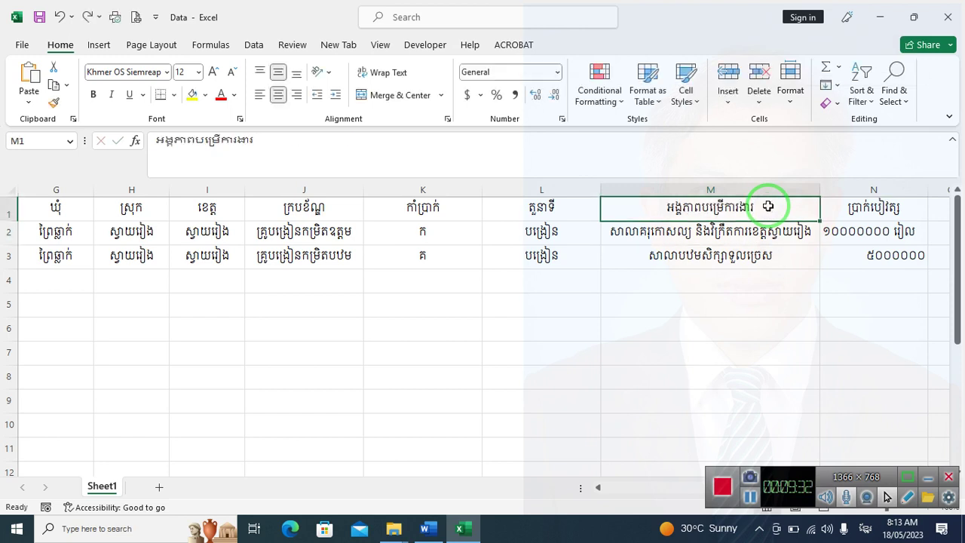
{"action": "left_click", "coordinate": [925, 258]}
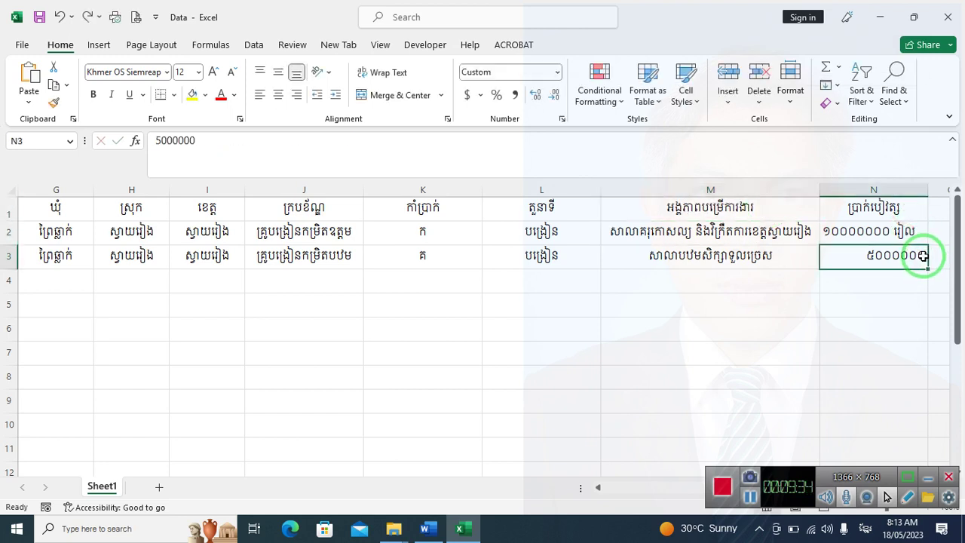
{"action": "double_click", "coordinate": [926, 257]}
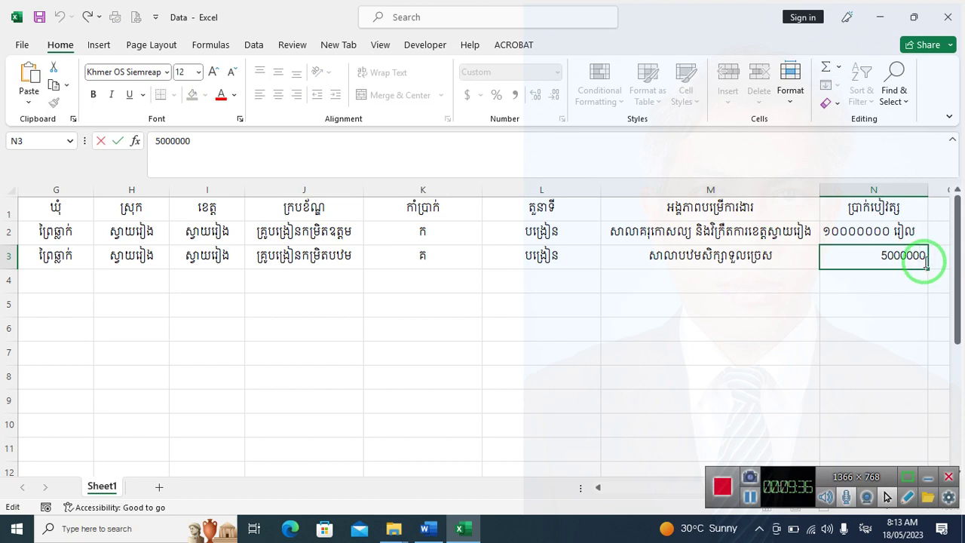
{"action": "key", "text": "BackSpace"}
{"action": "key", "text": "BackSpace"}
{"action": "key", "text": "BackSpace"}
{"action": "key", "text": "BackSpace"}
{"action": "key", "text": "BackSpace"}
{"action": "key", "text": "BackSpace"}
{"action": "key", "text": "BackSpace"}
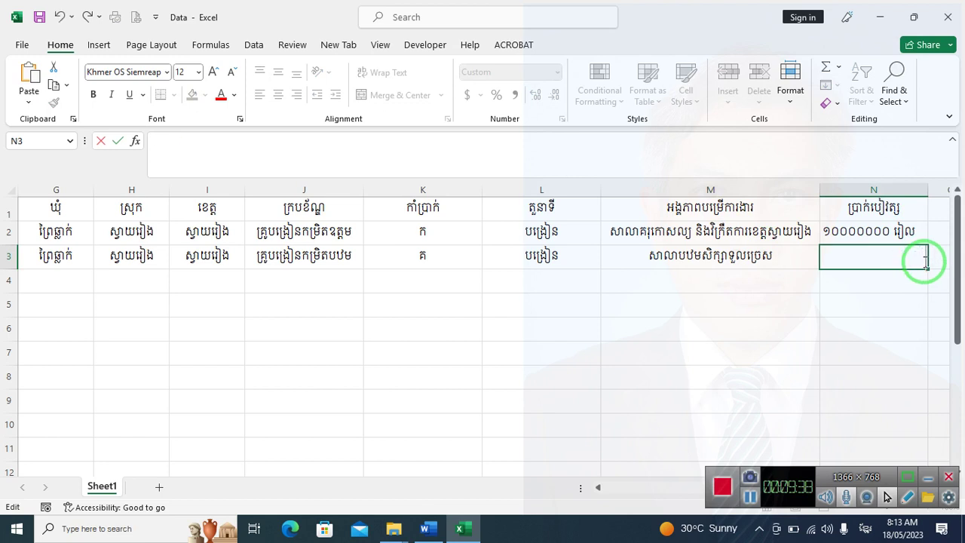
{"action": "type", "text": "៥០០០០០០"}
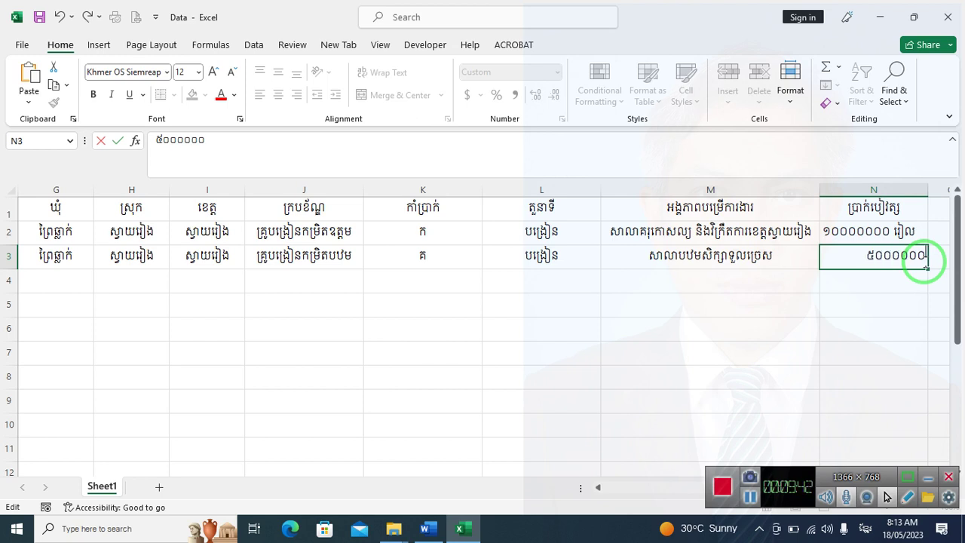
{"action": "type", "text": " រៀល"}
{"action": "key", "text": "Return"}
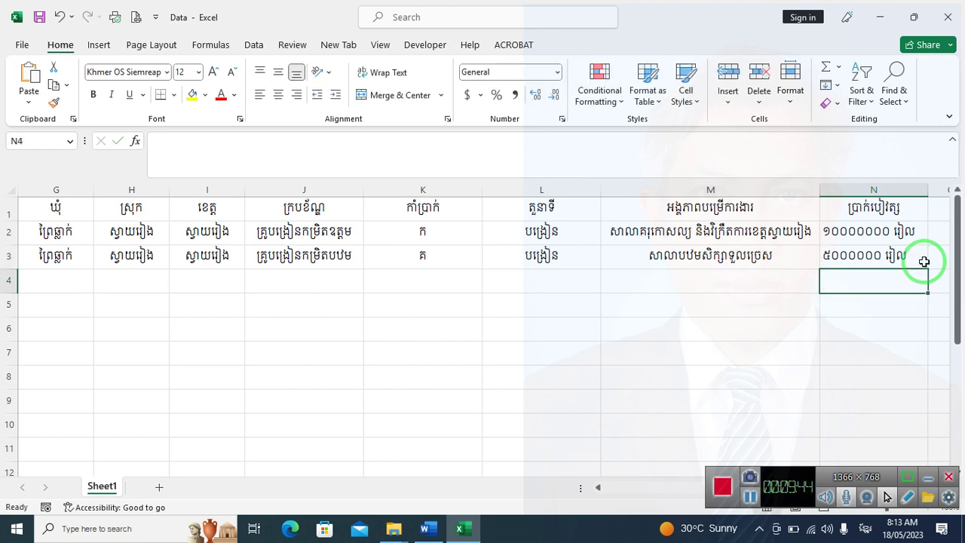
{"action": "left_click", "coordinate": [598, 487]}
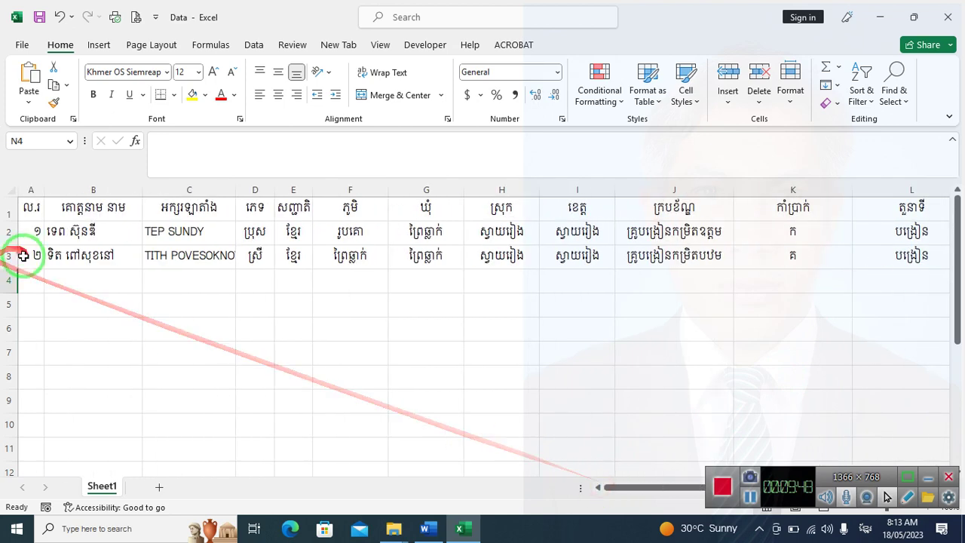
Enter number ៣ in A4 and the third staff member's Khmer and Latin-script names
{"action": "left_click", "coordinate": [33, 279]}
{"action": "type", "text": "៣"}
{"action": "left_click", "coordinate": [113, 276]}
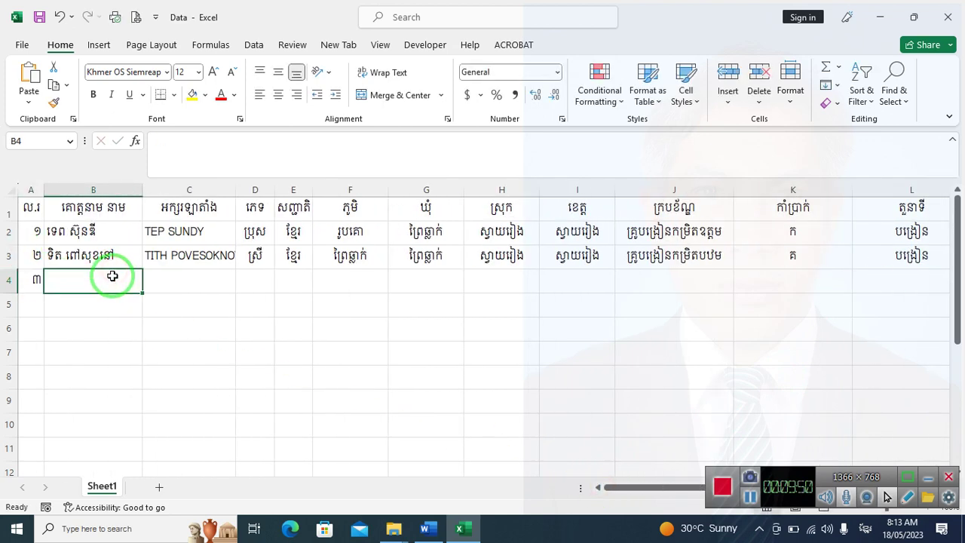
{"action": "type", "text": "ខ"}
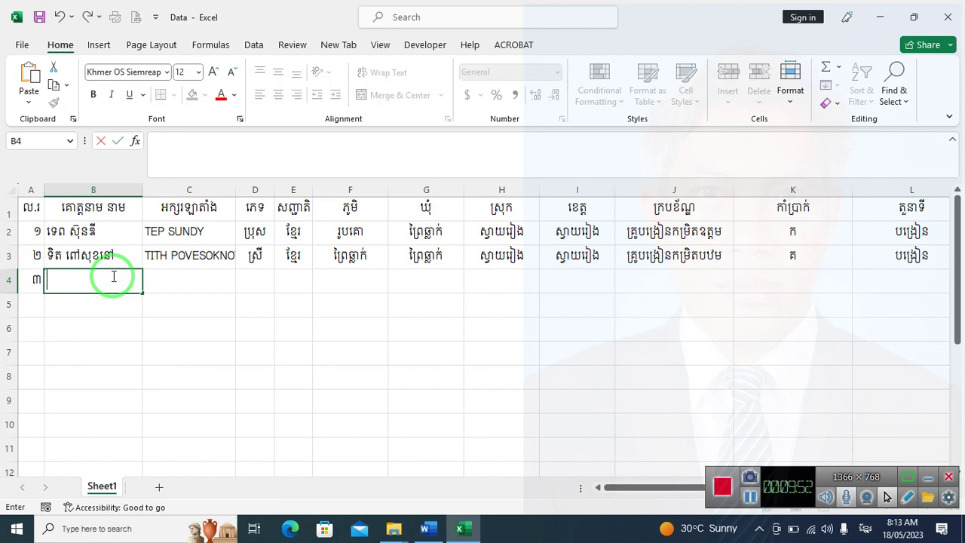
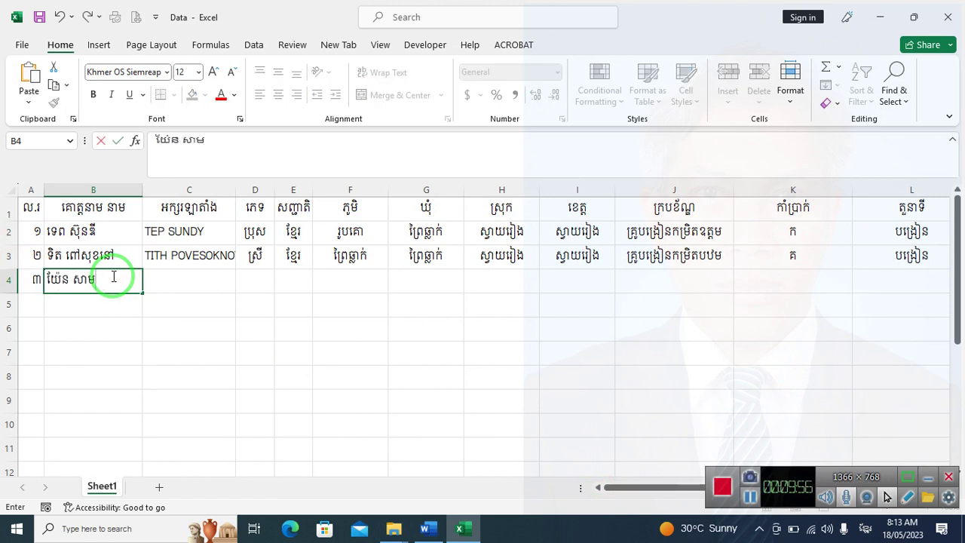
{"action": "key", "text": "Tab"}
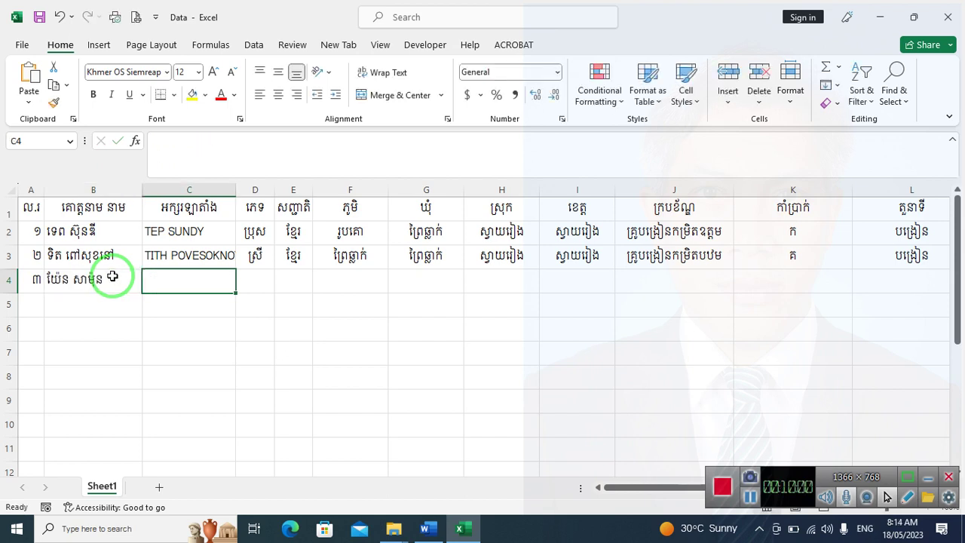
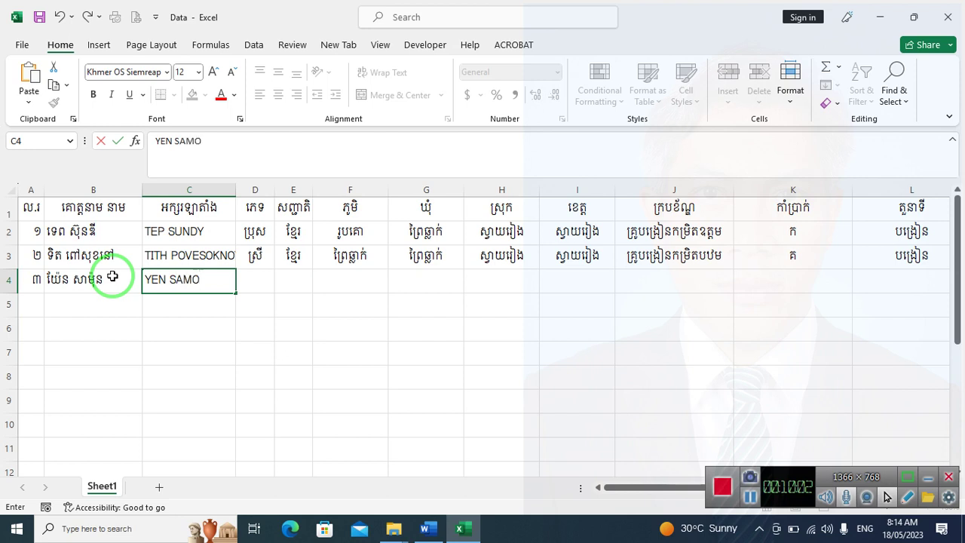
{"action": "key", "text": "Tab"}
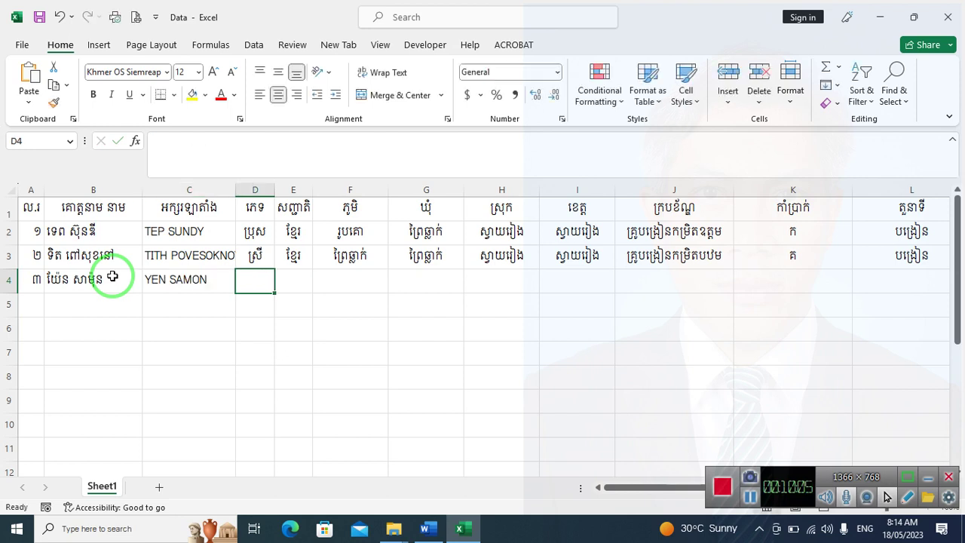
Fill in gender ស្រី, nationality ខ្មែរ via AutoComplete, and village ដងក្តារ
{"action": "type", "text": "s"}
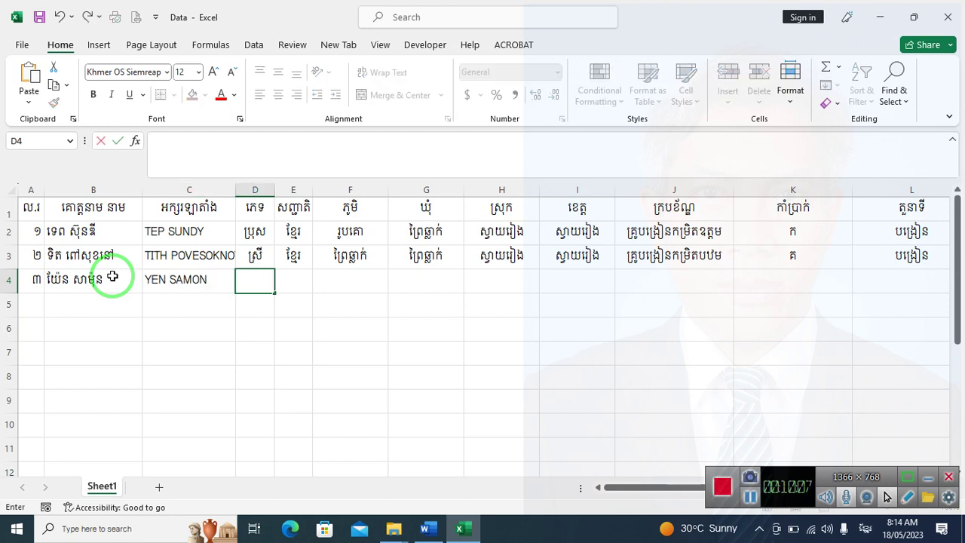
{"action": "type", "text": "្រី"}
{"action": "key", "text": "Tab"}
{"action": "type", "text": "ខ"}
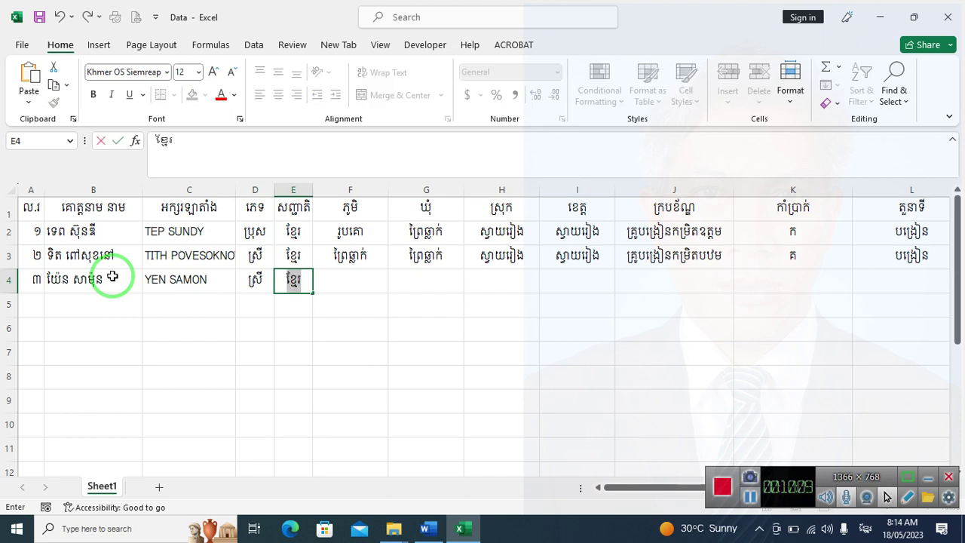
{"action": "key", "text": "Tab"}
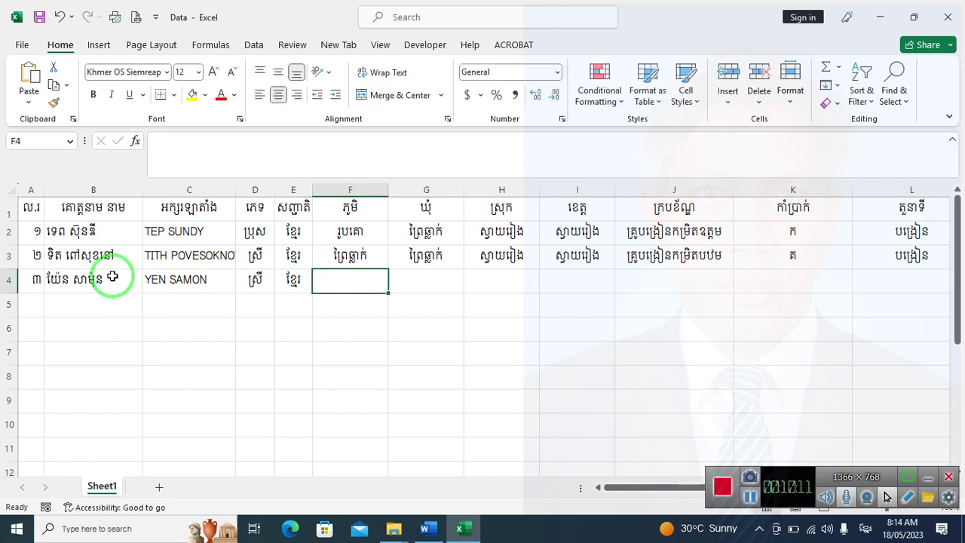
{"action": "type", "text": "ដងក្តារ"}
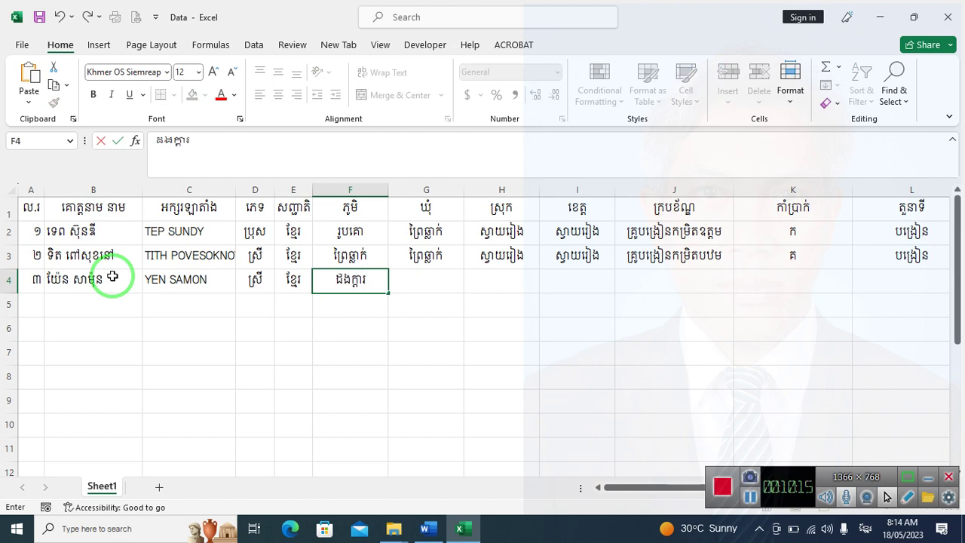
{"action": "key", "text": "Tab"}
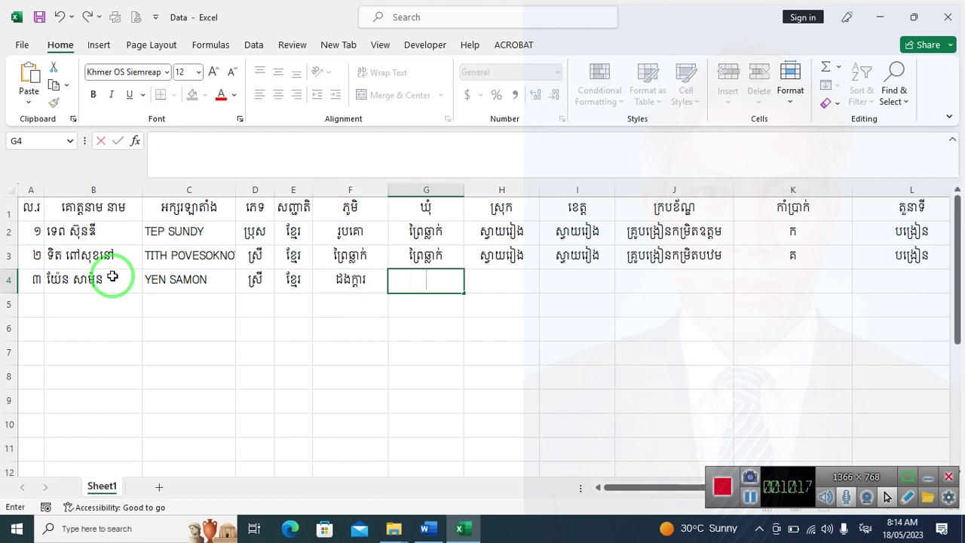
Add commune ជ្រៃធំ, district មោសហែក and province ស្វាយរៀង, then start the rank entry
{"action": "type", "text": "្រៃធំ"}
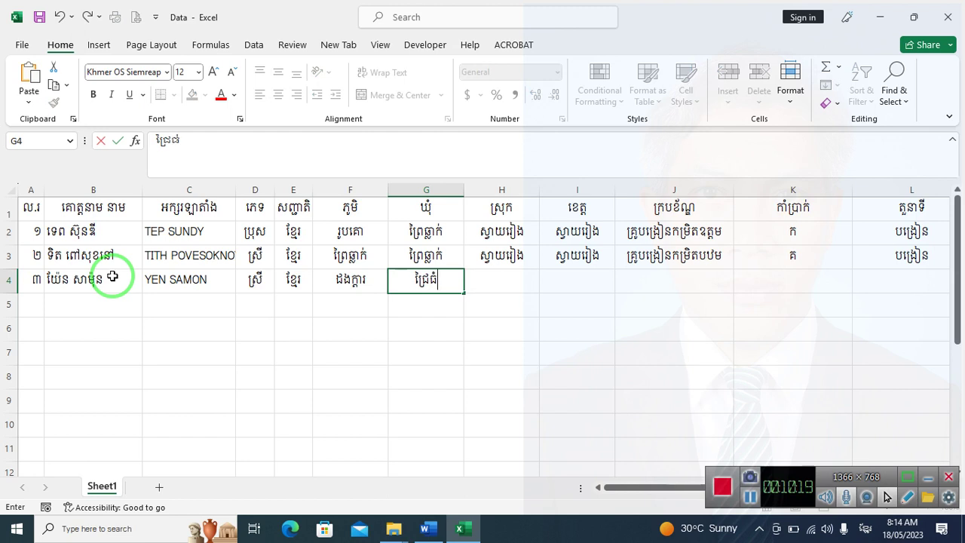
{"action": "key", "text": "Tab"}
{"action": "type", "text": "មោសហែក"}
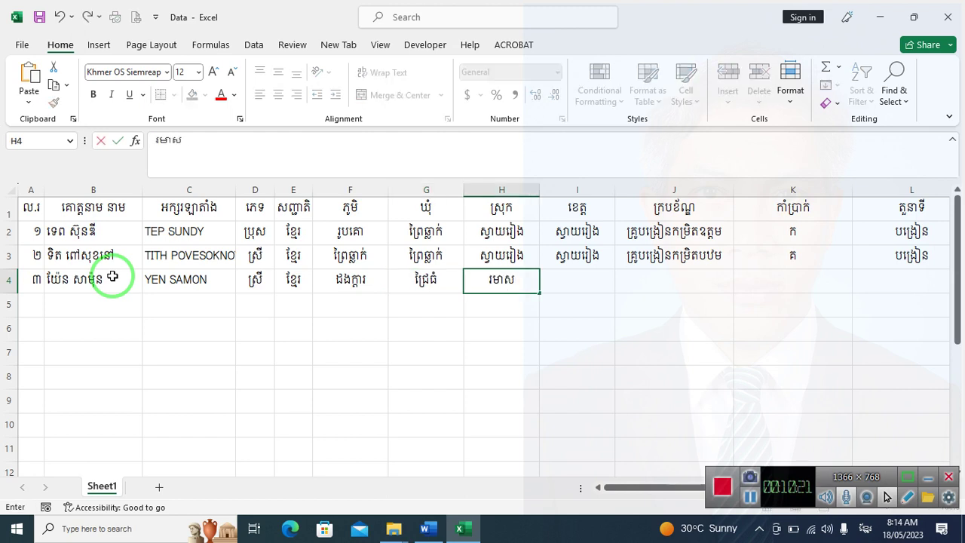
{"action": "key", "text": "Tab"}
{"action": "type", "text": "ស្វាយរៀង"}
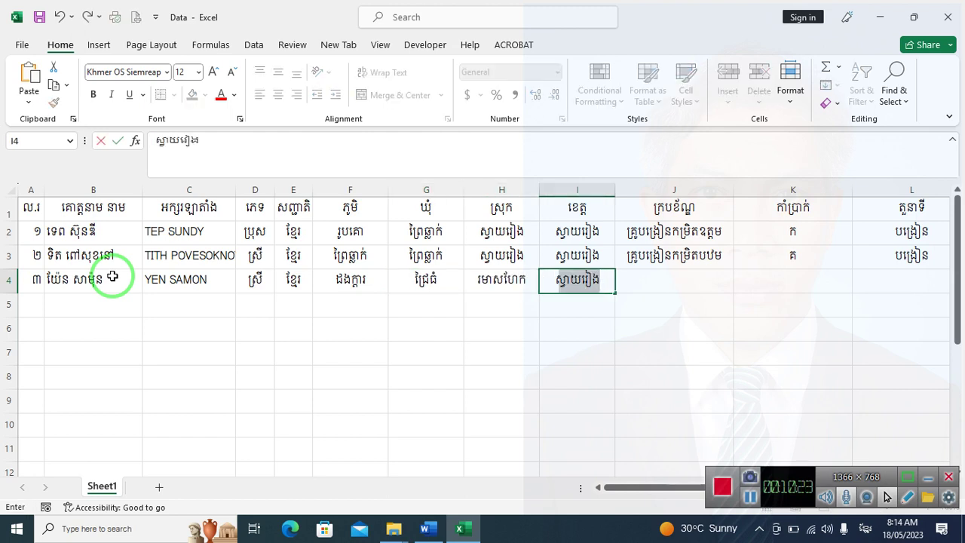
{"action": "key", "text": "Tab"}
{"action": "type", "text": "គ"}
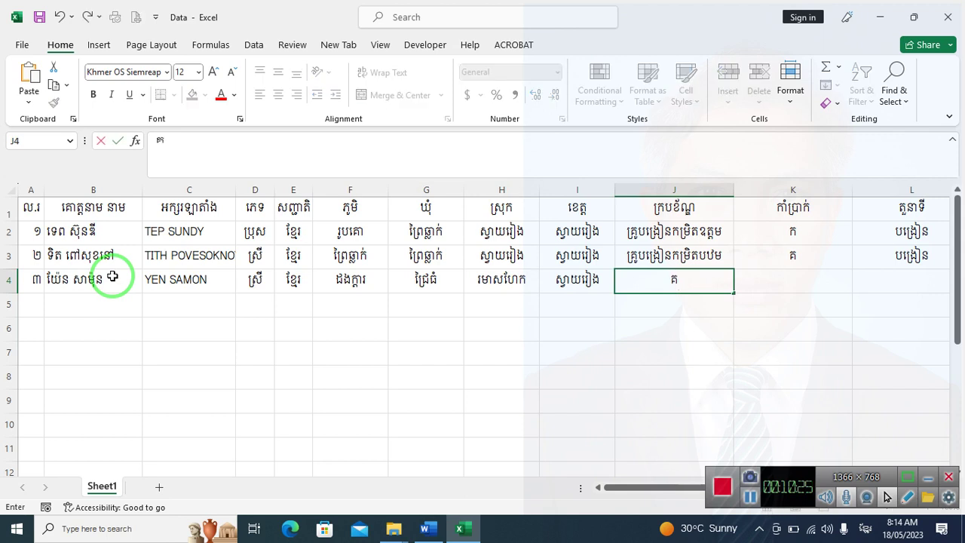
{"action": "type", "text": "្របង"}
{"action": "key", "text": "BackSpace"}
{"action": "key", "text": "BackSpace"}
{"action": "key", "text": "BackSpace"}
Copy the rank text from J3 into J4 instead of typing it
{"action": "left_click", "coordinate": [113, 277]}
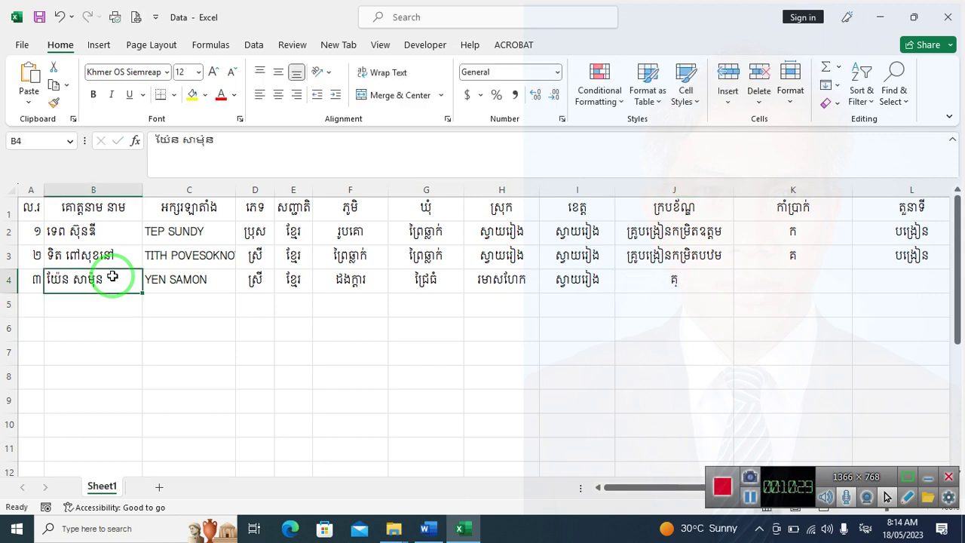
{"action": "left_click", "coordinate": [648, 256]}
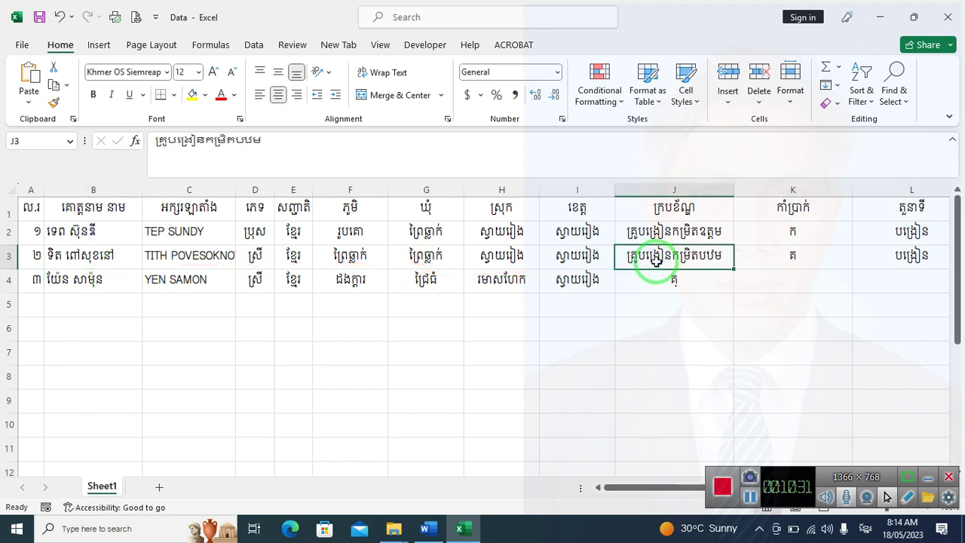
{"action": "key", "text": "ctrl+c"}
{"action": "left_click", "coordinate": [657, 280]}
{"action": "key", "text": "ctrl+v"}
{"action": "left_click", "coordinate": [783, 255]}
{"action": "key", "text": "ctrl+v"}
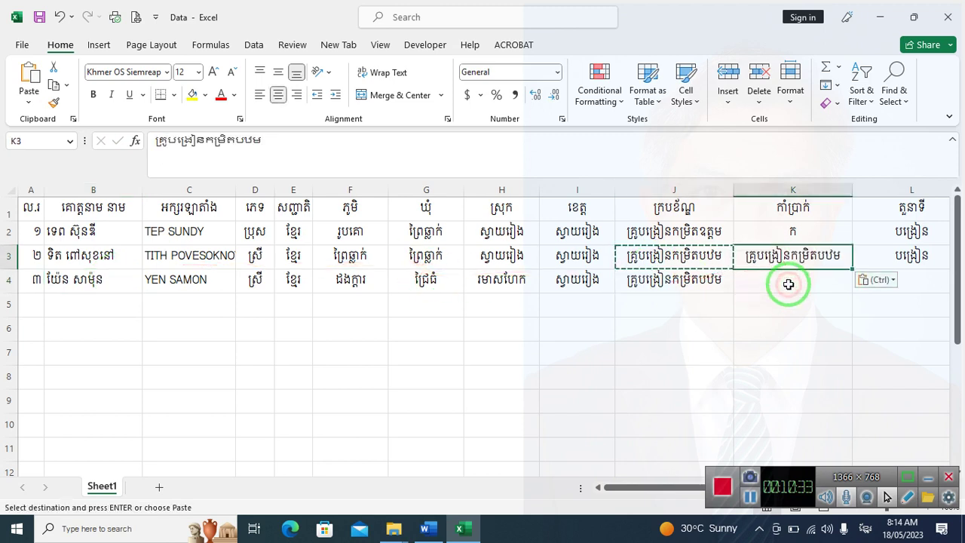
Restore grade គ in K3, then enter grade គ and role បង្រៀន for row 4
{"action": "left_click", "coordinate": [789, 284]}
{"action": "left_click", "coordinate": [791, 231]}
{"action": "left_click", "coordinate": [786, 255]}
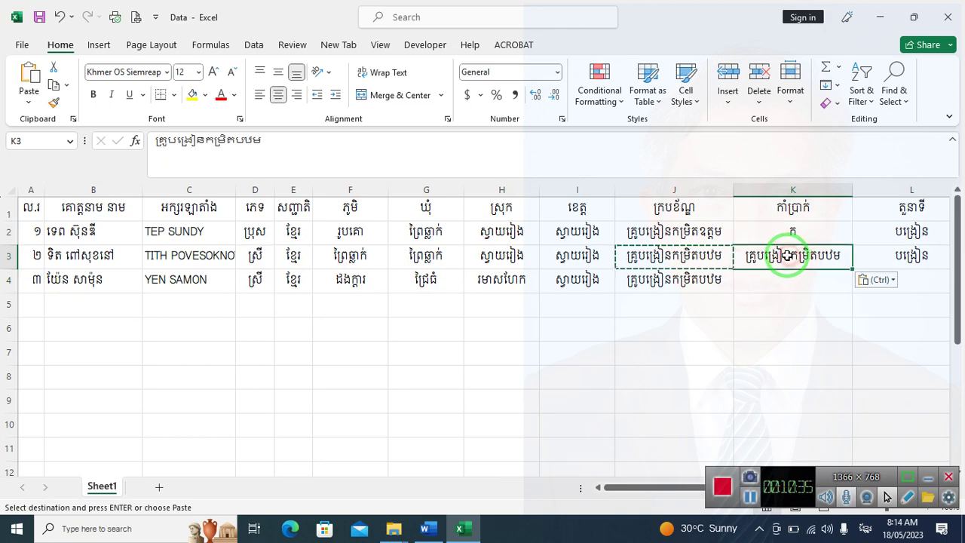
{"action": "type", "text": "គ"}
{"action": "key", "text": "Return"}
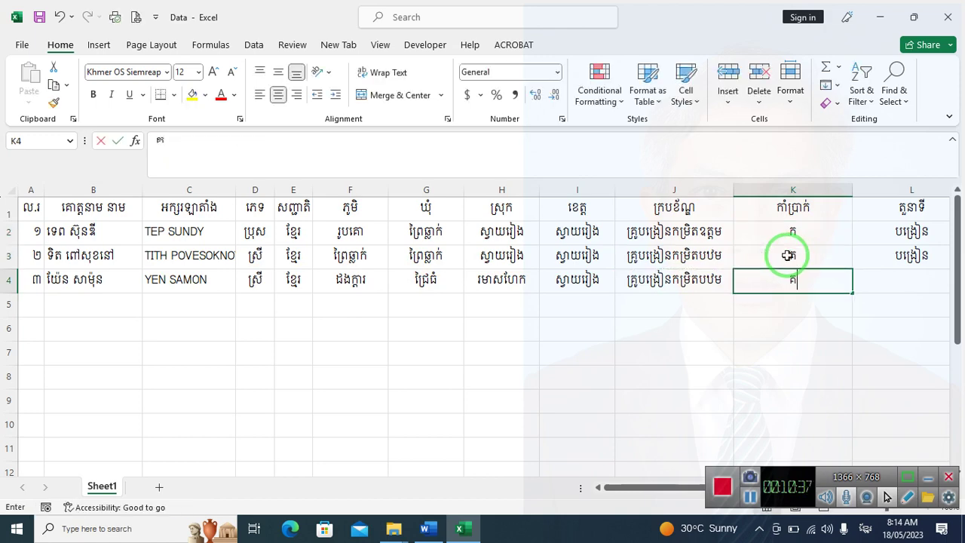
{"action": "type", "text": "គ"}
{"action": "key", "text": "Tab"}
{"action": "type", "text": "បង្រៀន"}
{"action": "key", "text": "Tab"}
Enter the primary-school workplace in M4, correcting its last word to ស្រុក
{"action": "type", "text": "សាលាប"}
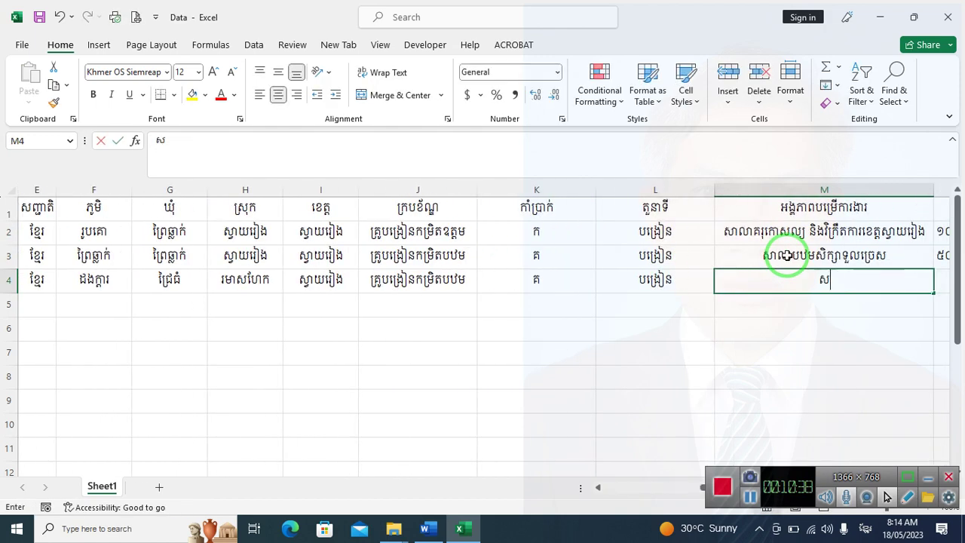
{"action": "type", "text": "ឋមសិក្សាទួលច្រេស"}
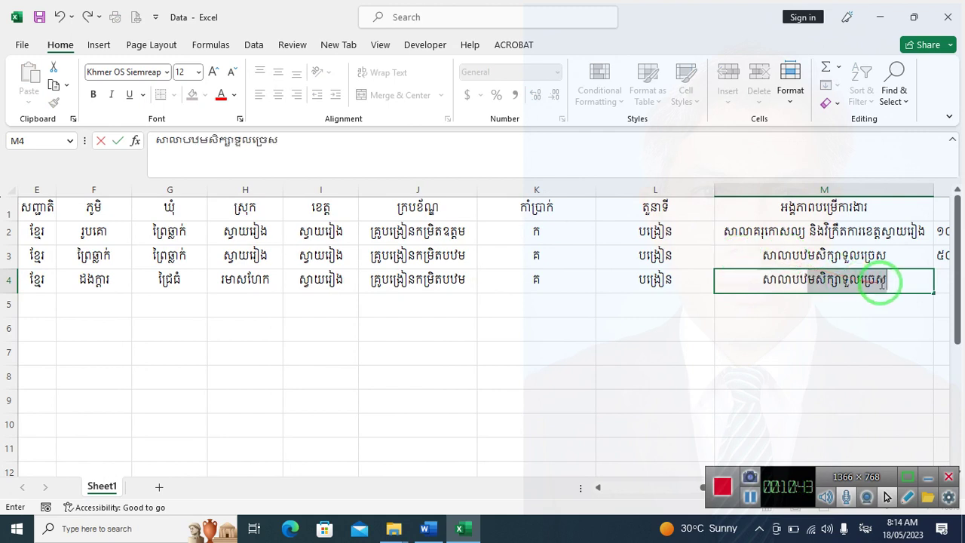
{"action": "left_click", "coordinate": [888, 282]}
{"action": "left_click_drag", "start_coordinate": [890, 282], "coordinate": [850, 307]}
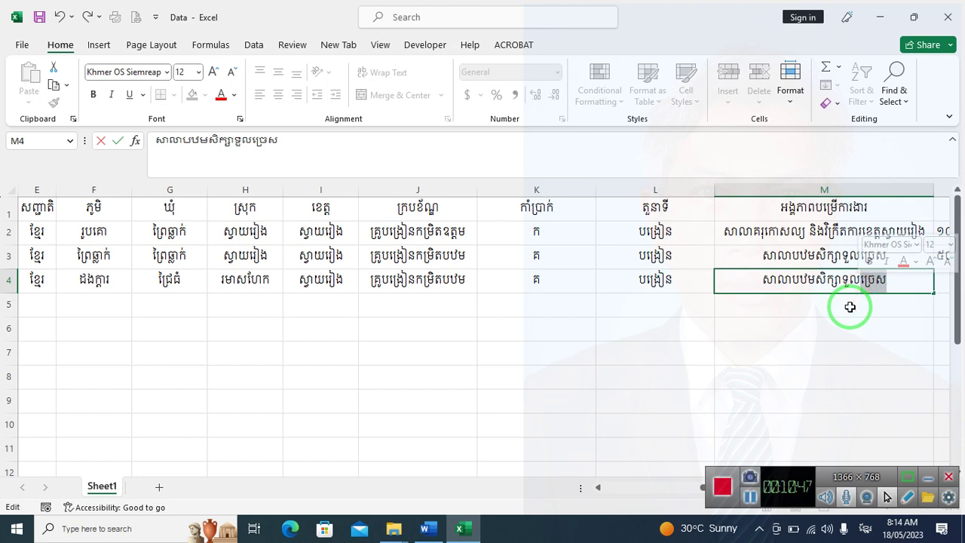
{"action": "type", "text": "ស្រុក"}
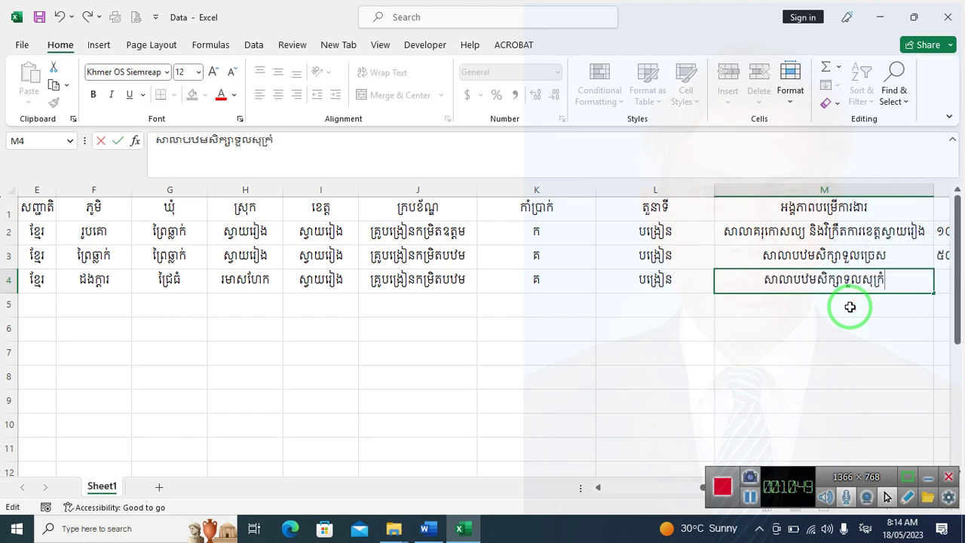
{"action": "key", "text": "Tab"}
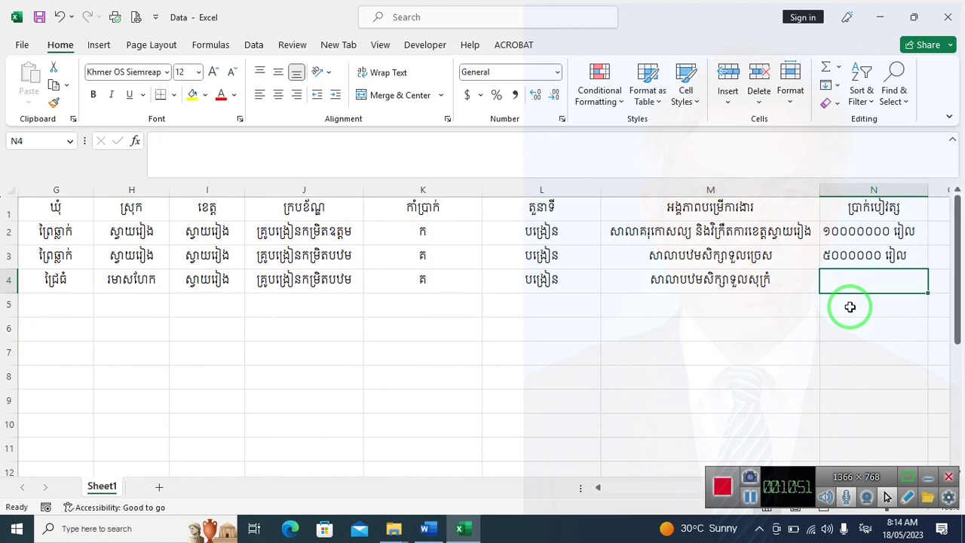
Copy the salary ៥០០០០០០ រៀល from N3 into N4
{"action": "type", "text": "៥"}
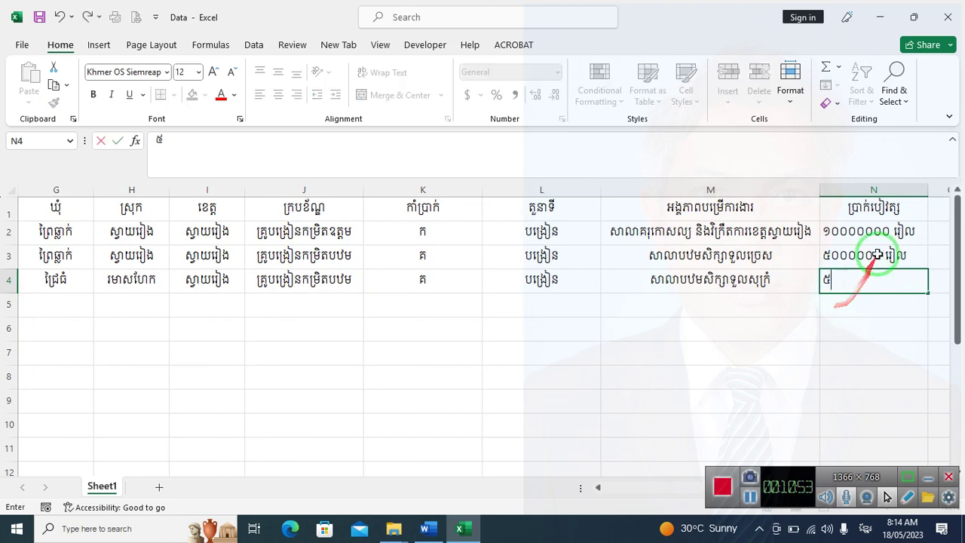
{"action": "left_click", "coordinate": [876, 257]}
{"action": "key", "text": "ctrl+c"}
{"action": "left_click", "coordinate": [876, 279]}
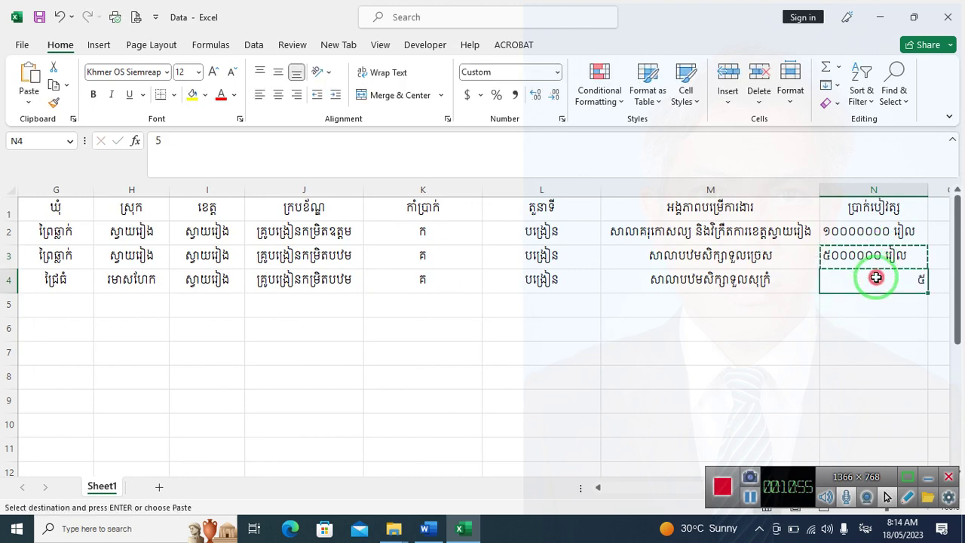
{"action": "key", "text": "ctrl+v"}
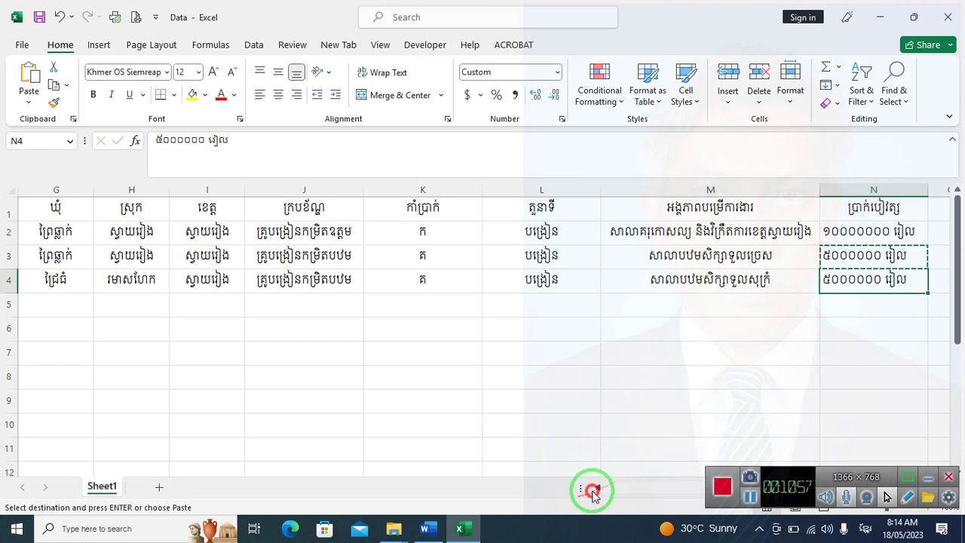
{"action": "left_click", "coordinate": [597, 488]}
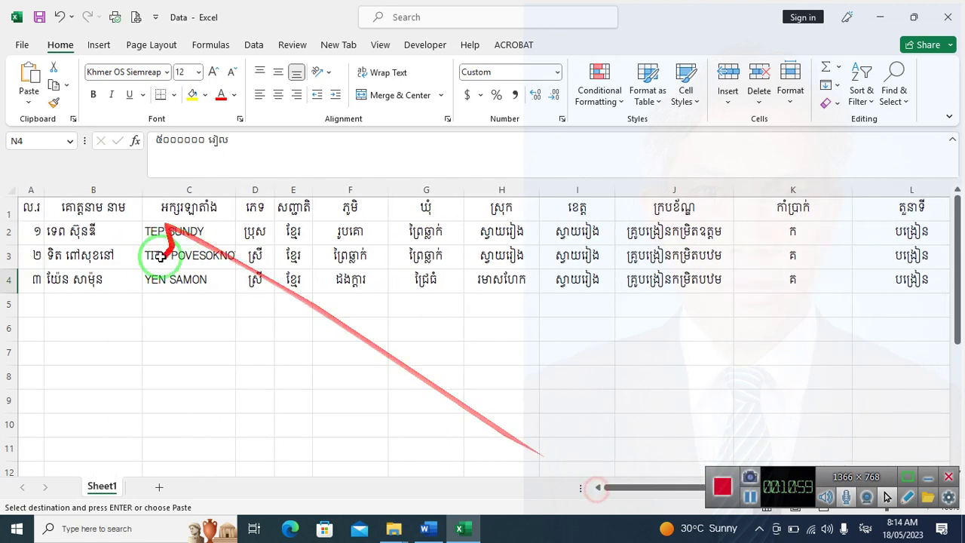
Number the next record ៤ in A5
{"action": "left_click", "coordinate": [25, 280]}
{"action": "left_click_drag", "start_coordinate": [25, 320], "coordinate": [34, 315]}
{"action": "left_click", "coordinate": [34, 306]}
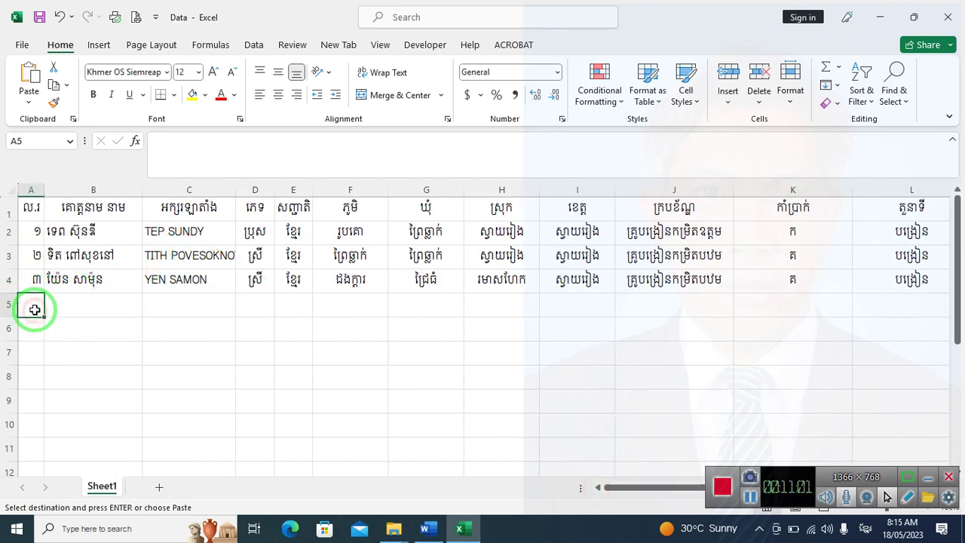
{"action": "type", "text": "៤"}
{"action": "key", "text": "Tab"}
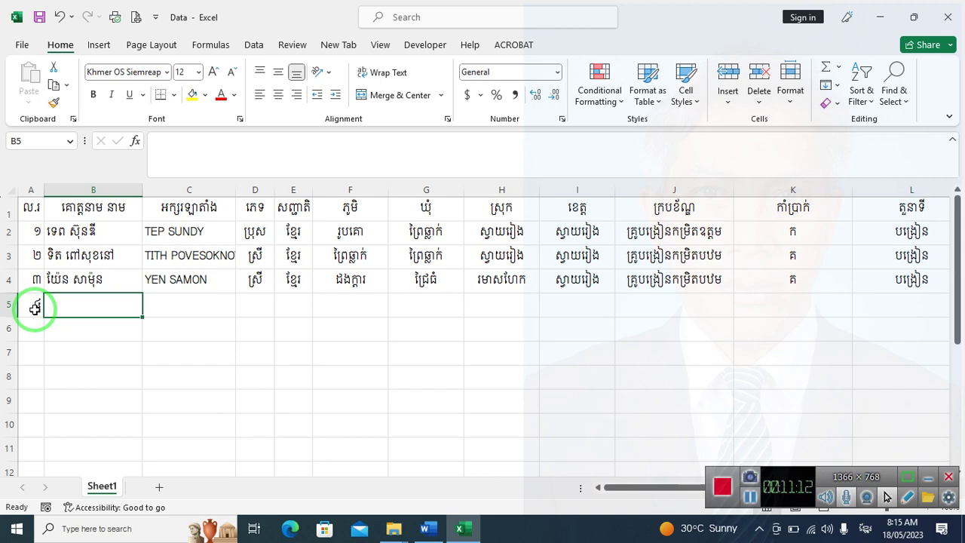
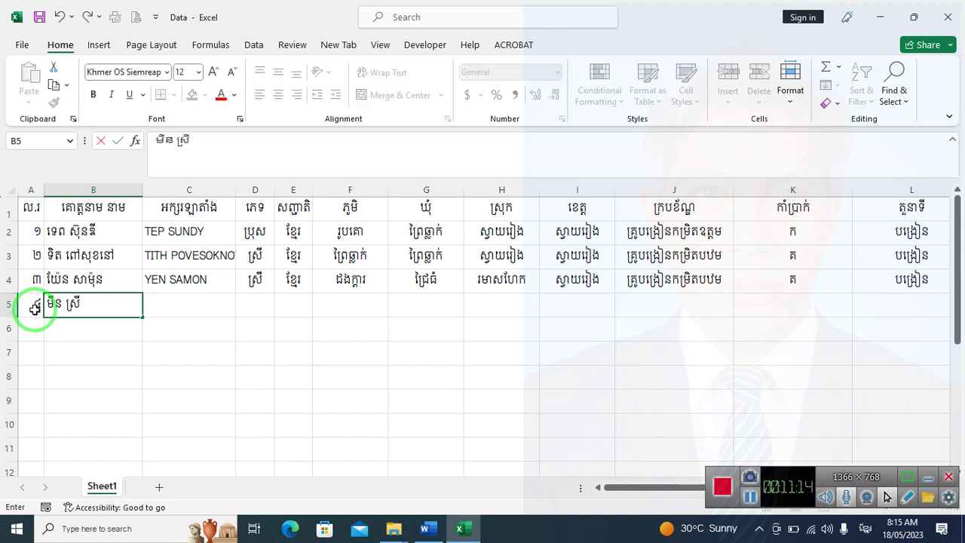
Enter the fourth person's Khmer name in B5 and Latin name in C5
{"action": "key", "text": "Tab"}
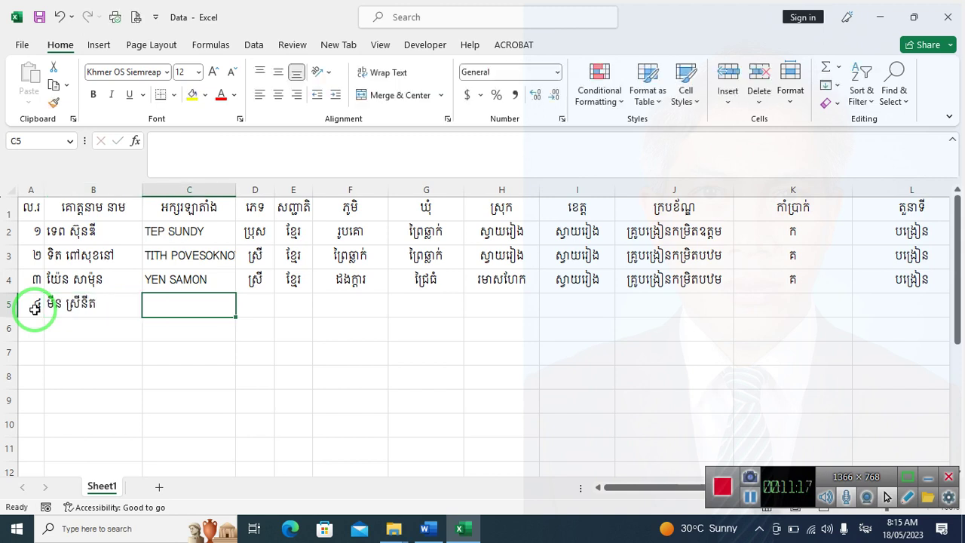
{"action": "type", "text": "m"}
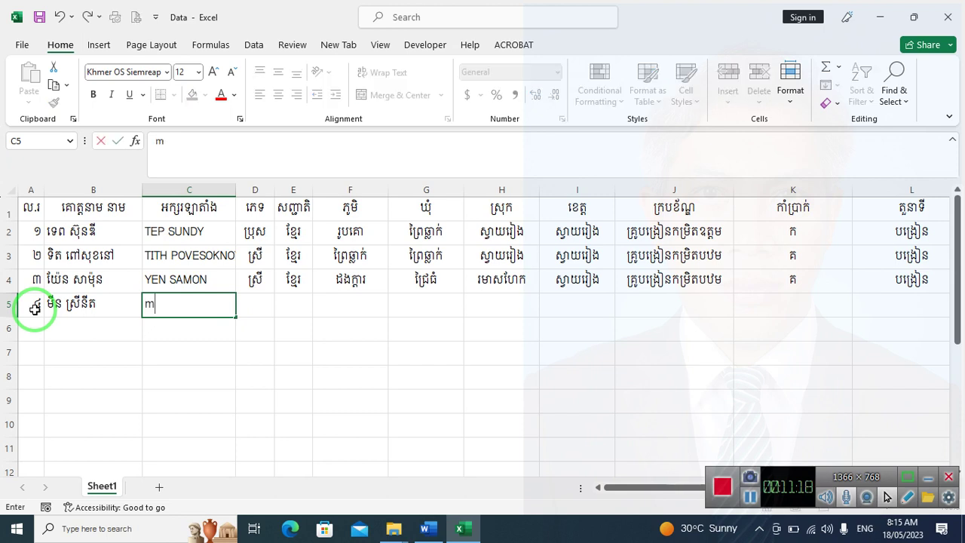
{"action": "key", "text": "BackSpace"}
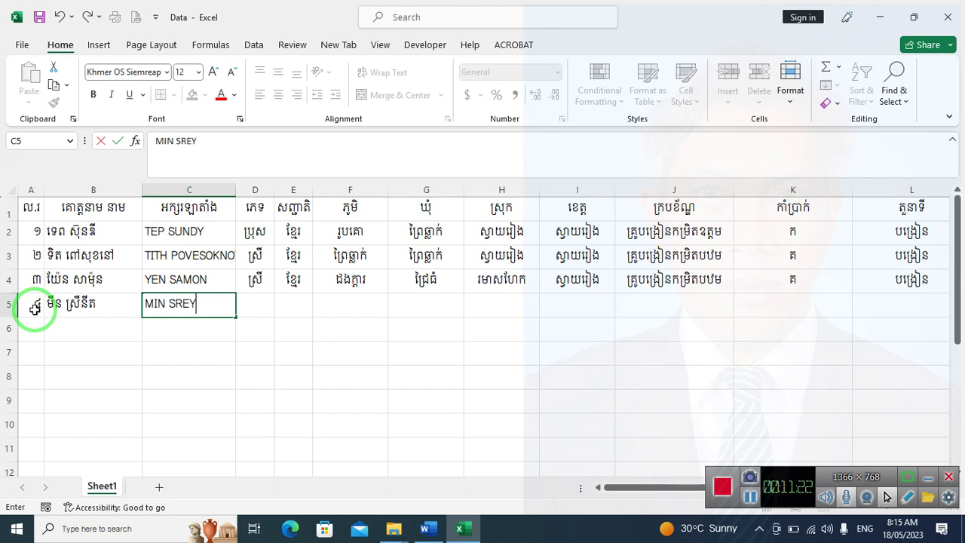
{"action": "key", "text": "Tab"}
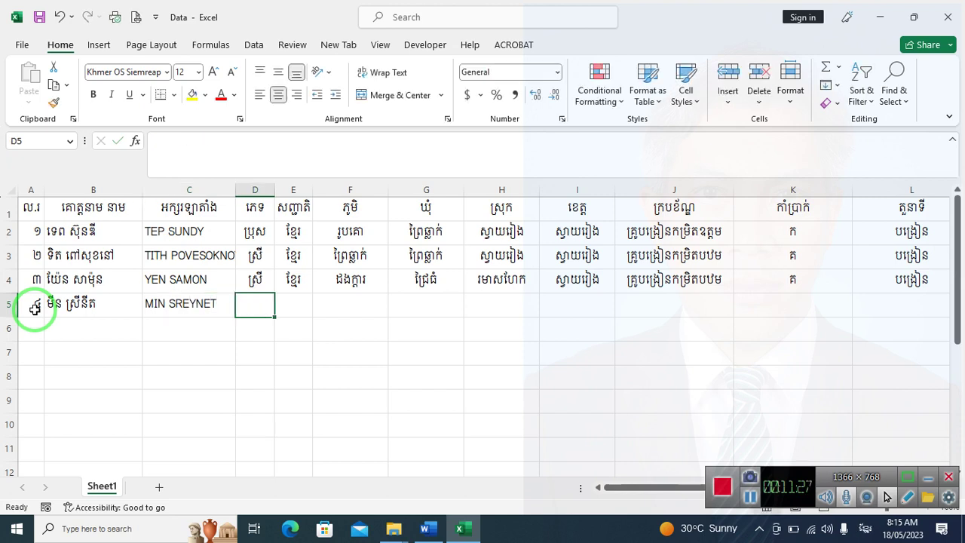
Fill in sex ស្រី, nationality ខ្មែរ and the birthplace village for row 5
{"action": "type", "text": "ស្រី"}
{"action": "key", "text": "Tab"}
{"action": "type", "text": "ខ្មែរ"}
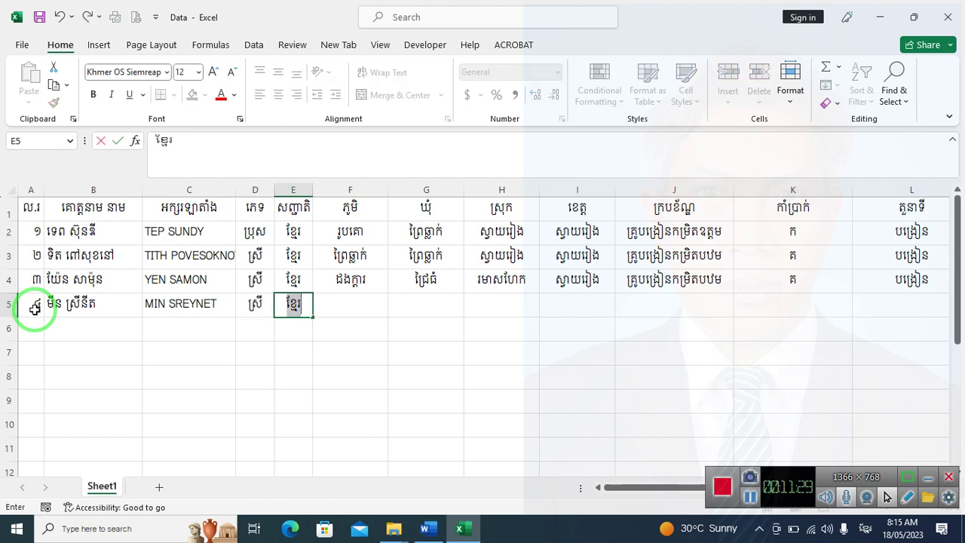
{"action": "key", "text": "Tab"}
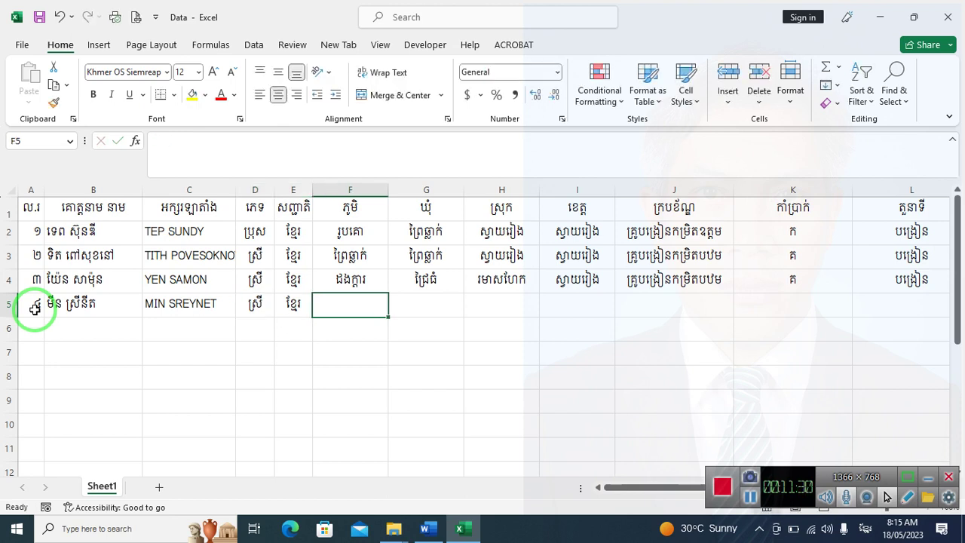
{"action": "type", "text": "ពោធ"}
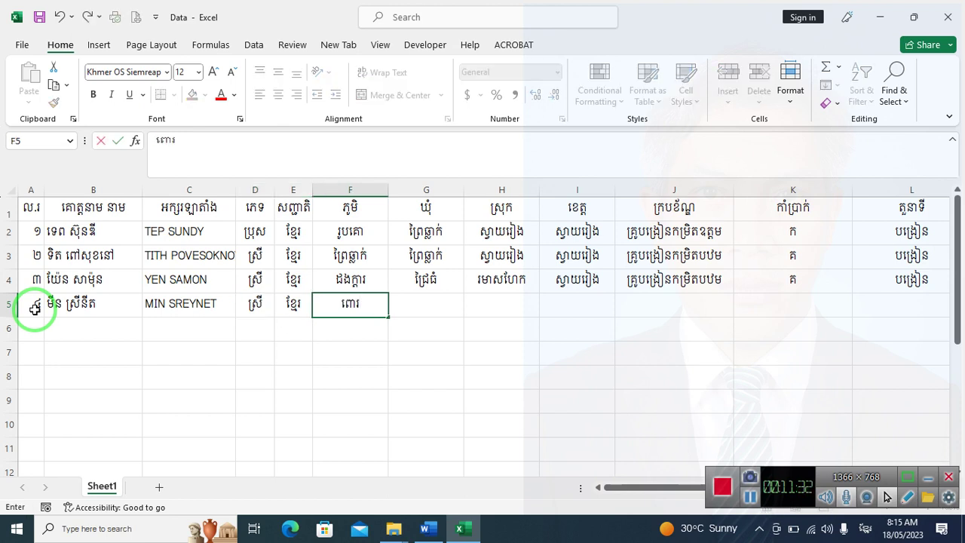
{"action": "type", "text": "ក"}
{"action": "key", "text": "BackSpace"}
{"action": "type", "text": "ិ៍ថ្មី"}
{"action": "key", "text": "Tab"}
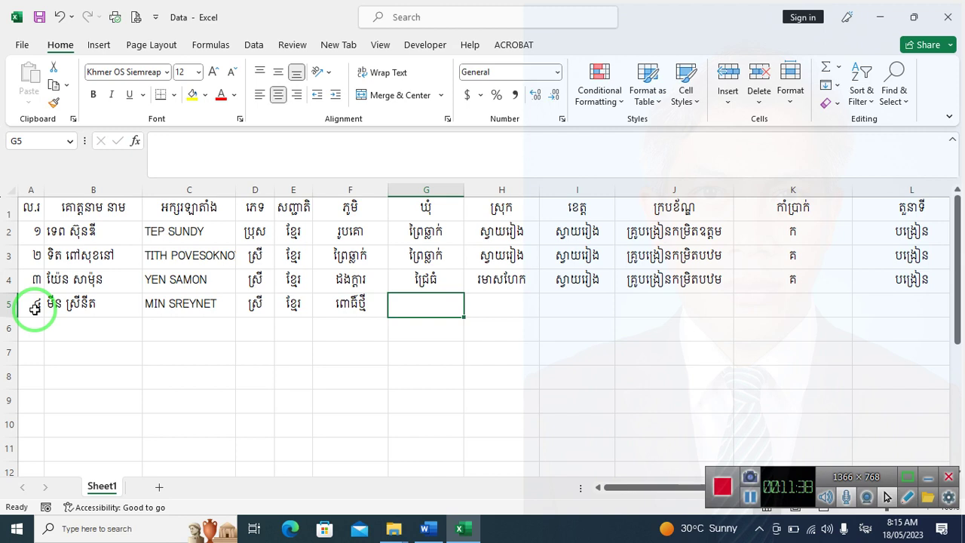
Enter the birthplace commune and district names in row 5
{"action": "type", "text": "ស្វាយតាយាន"}
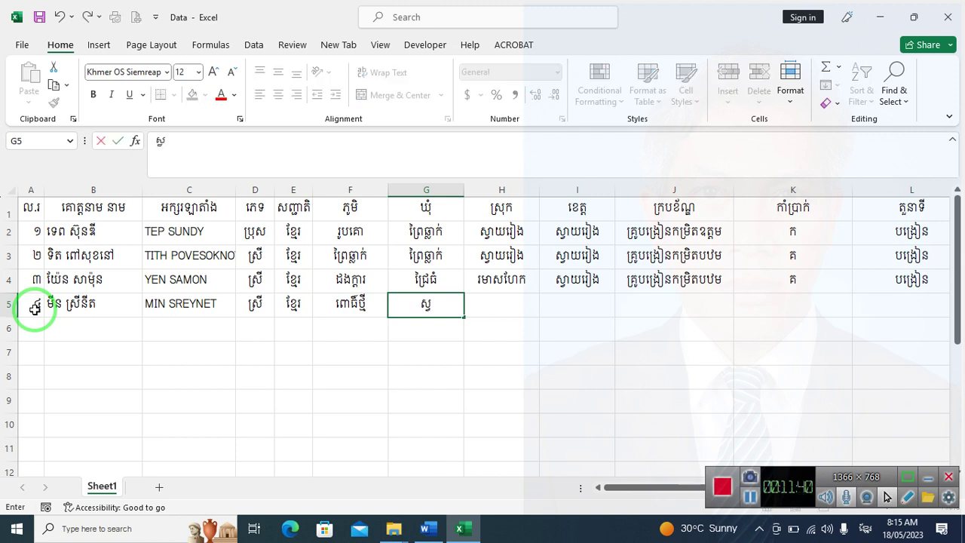
{"action": "key", "text": "Tab"}
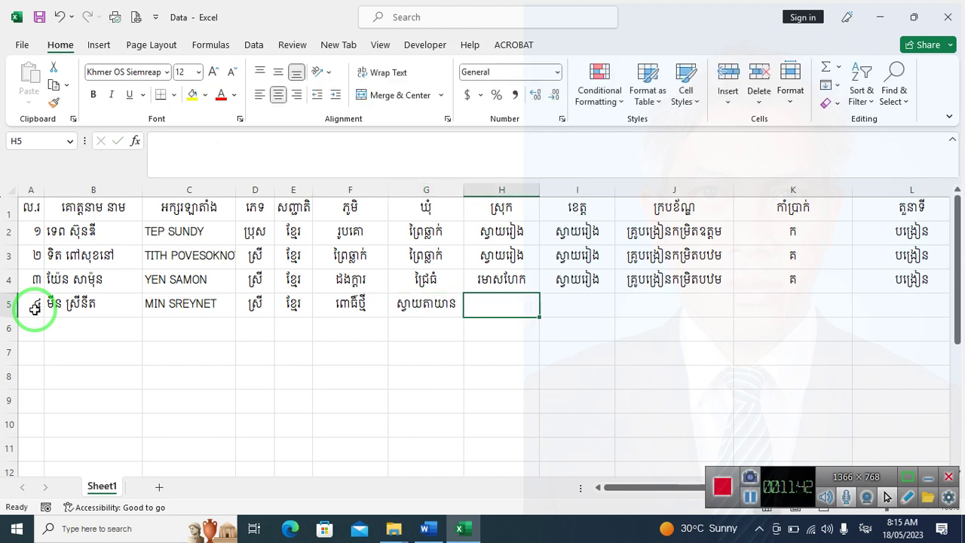
{"action": "type", "text": "កំពង"}
{"action": "key", "text": "BackSpace"}
{"action": "key", "text": "BackSpace"}
{"action": "type", "text": "ពង់ពេទិ"}
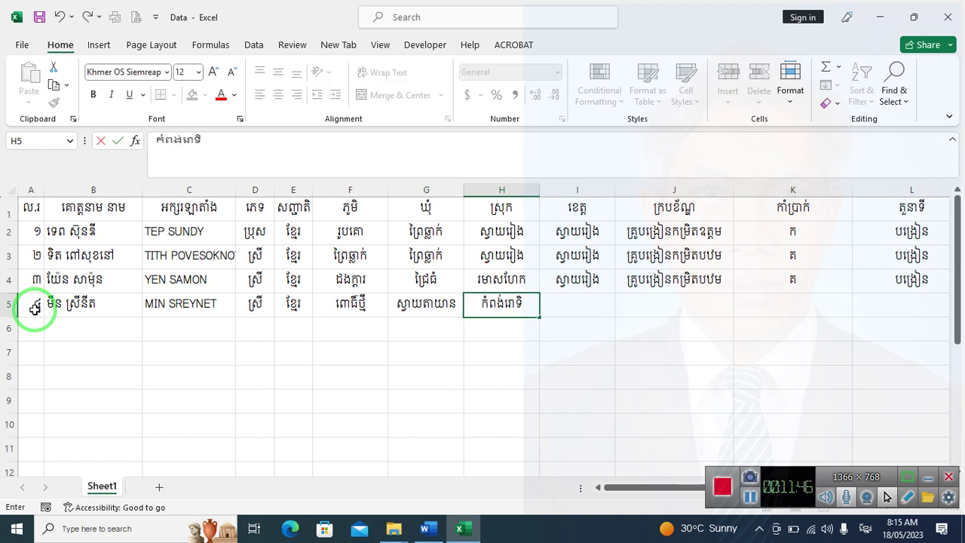
{"action": "type", "text": "៦"}
{"action": "key", "text": "Tab"}
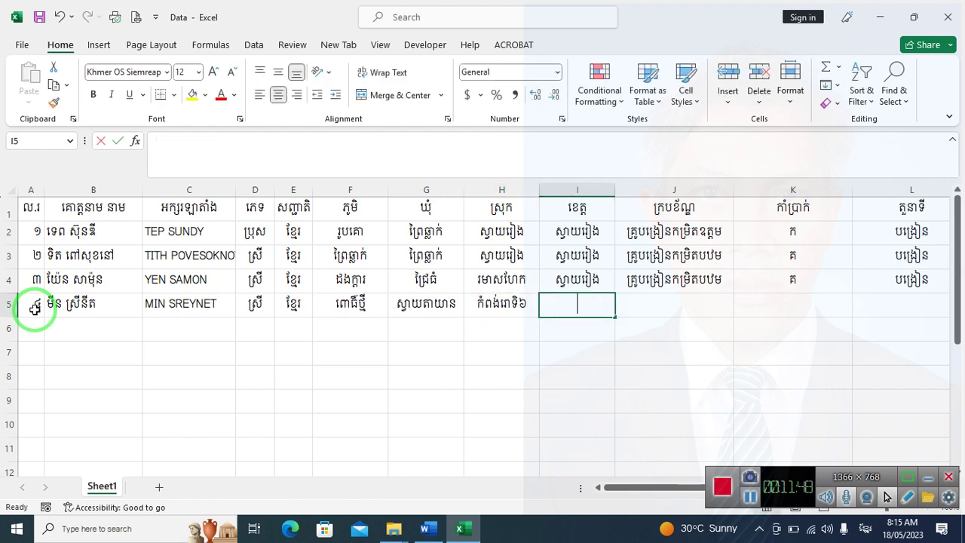
Enter the birthplace province and remove the stray digit from the district name
{"action": "type", "text": "ស្វាយរៀង"}
{"action": "key", "text": "Left"}
{"action": "key", "text": "Right"}
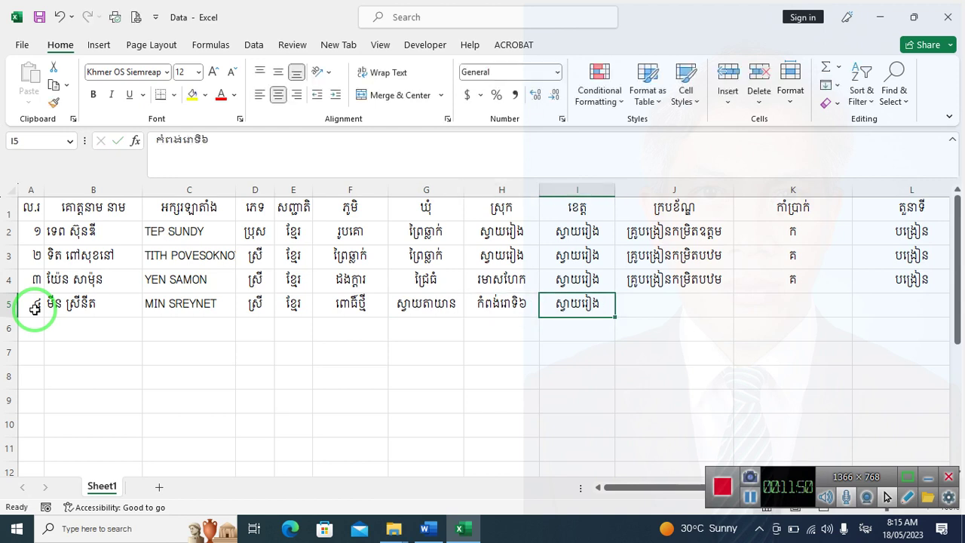
{"action": "key", "text": "F2"}
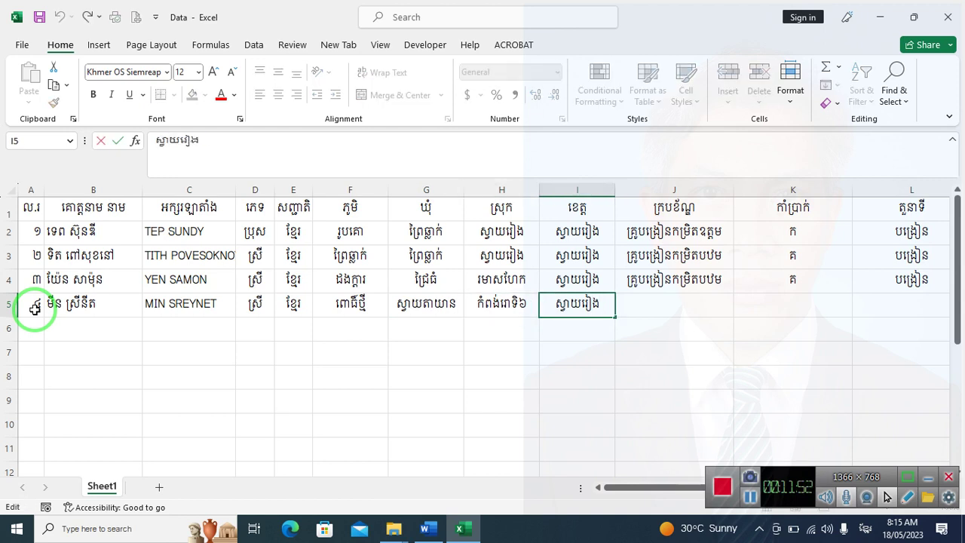
{"action": "key", "text": "Return"}
{"action": "key", "text": "Left"}
{"action": "key", "text": "Up"}
{"action": "key", "text": "F2"}
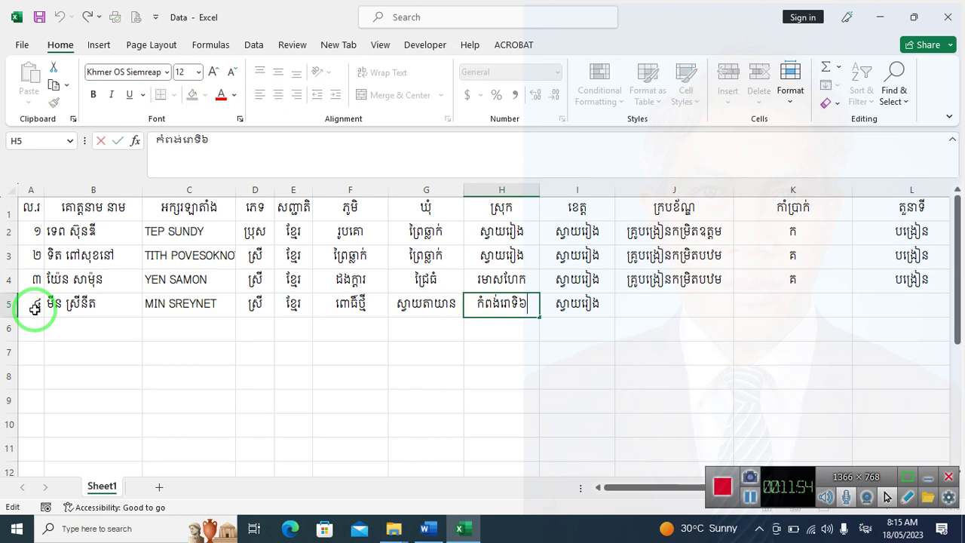
{"action": "key", "text": "BackSpace"}
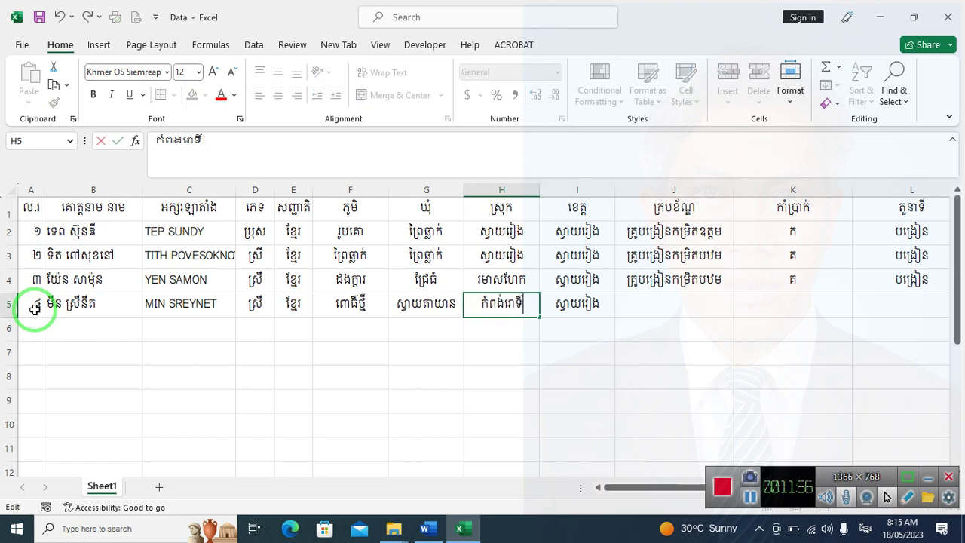
{"action": "type", "text": "៍"}
{"action": "key", "text": "Tab"}
{"action": "key", "text": "Tab"}
{"action": "type", "text": "គ"}
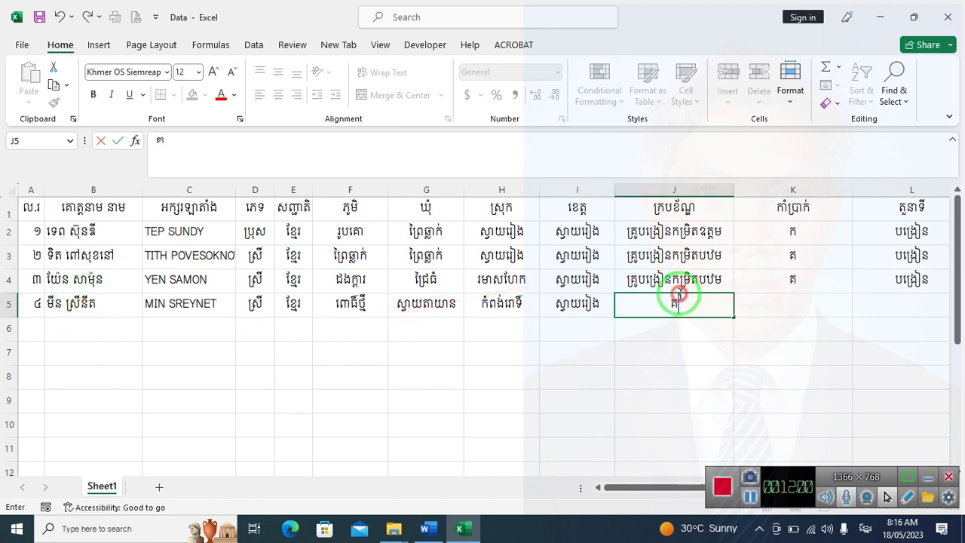
Copy row 4's rank, grade and position values (J4:L4) into row 5
{"action": "left_click", "coordinate": [684, 282]}
{"action": "left_click_drag", "start_coordinate": [684, 282], "coordinate": [908, 279]}
{"action": "key", "text": "ctrl+c"}
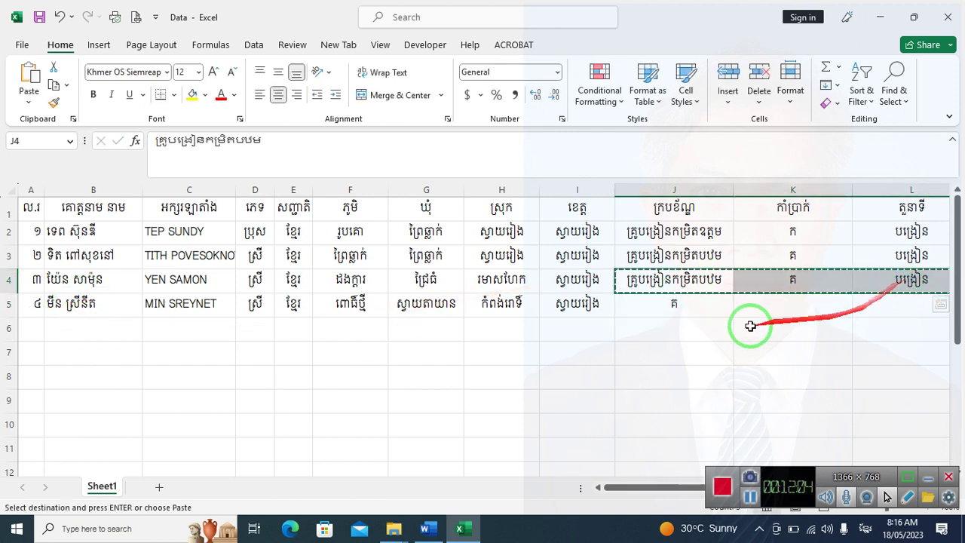
{"action": "left_click", "coordinate": [663, 309]}
{"action": "key", "text": "ctrl+v"}
Enter the workplace school បឋមសិក្សាព្រៃស្មៀង in M5
{"action": "left_click", "coordinate": [821, 301]}
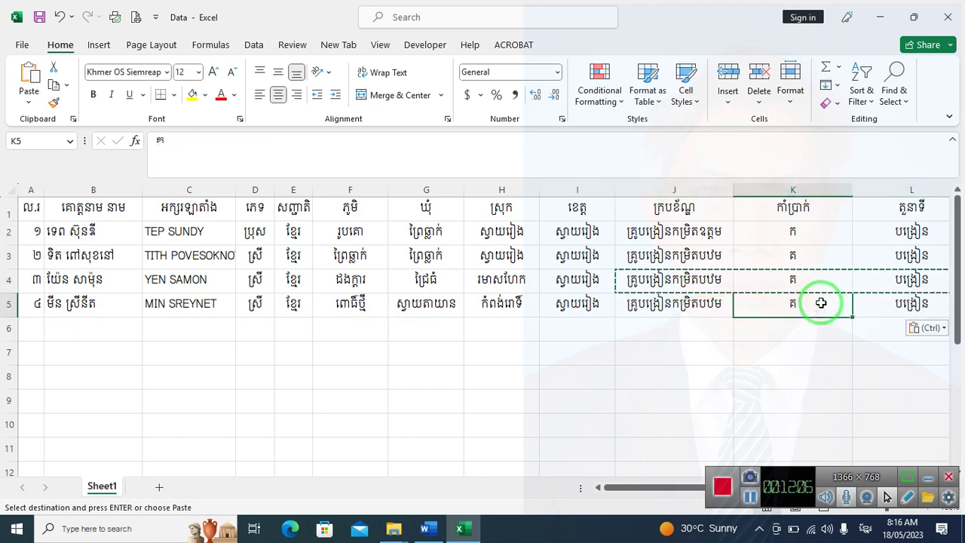
{"action": "key", "text": "Right"}
{"action": "key", "text": "Right"}
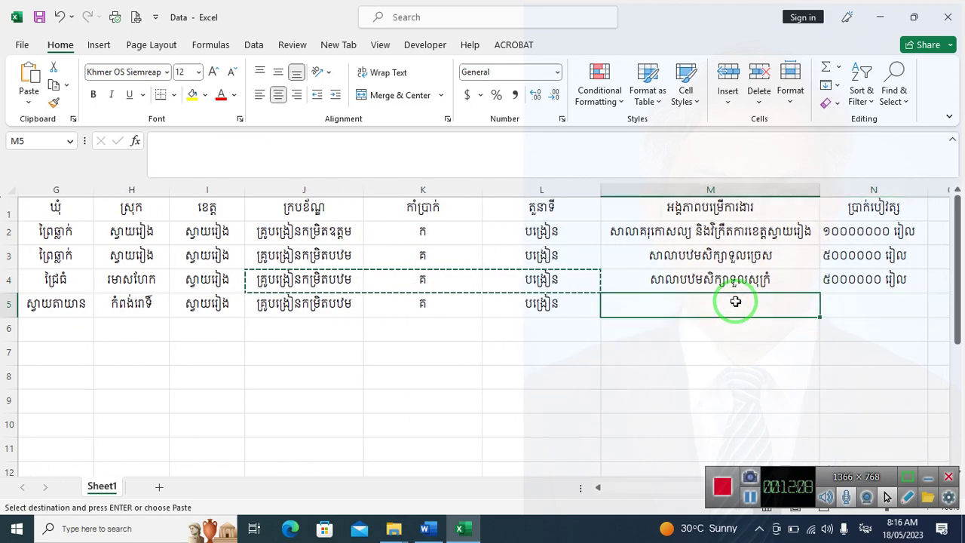
{"action": "type", "text": "សាលាបឋម"}
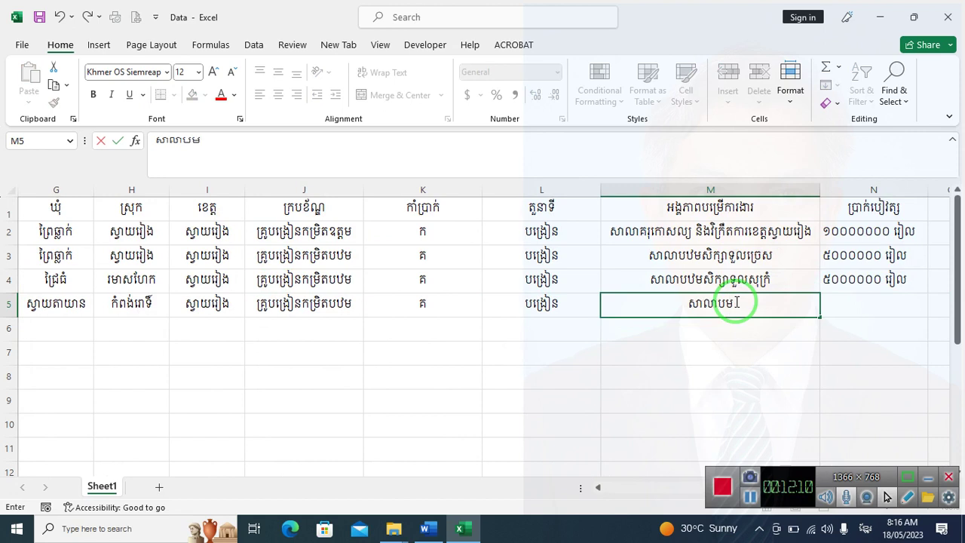
{"action": "key", "text": "BackSpace"}
{"action": "key", "text": "BackSpace"}
{"action": "key", "text": "BackSpace"}
{"action": "type", "text": "បឋម"}
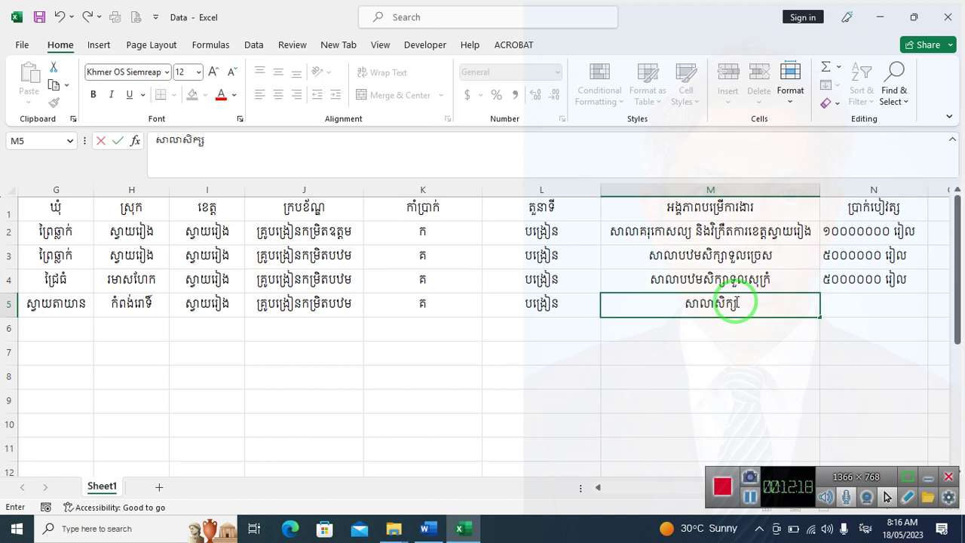
{"action": "key", "text": "BackSpace"}
{"action": "key", "text": "BackSpace"}
{"action": "key", "text": "BackSpace"}
{"action": "type", "text": "ស"}
{"action": "key", "text": "BackSpace"}
{"action": "type", "text": "បឋមសិក្សា"}
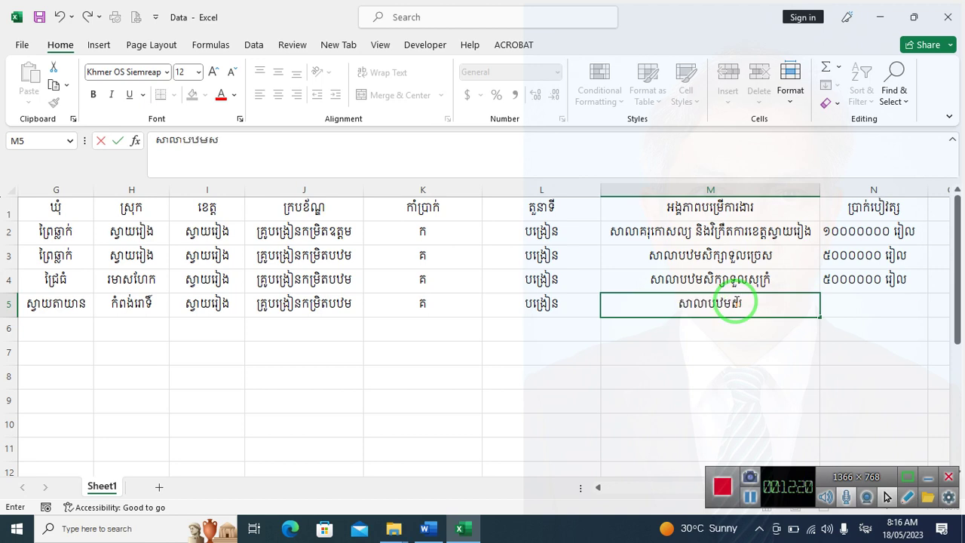
{"action": "type", "text": "ព្រៃ"}
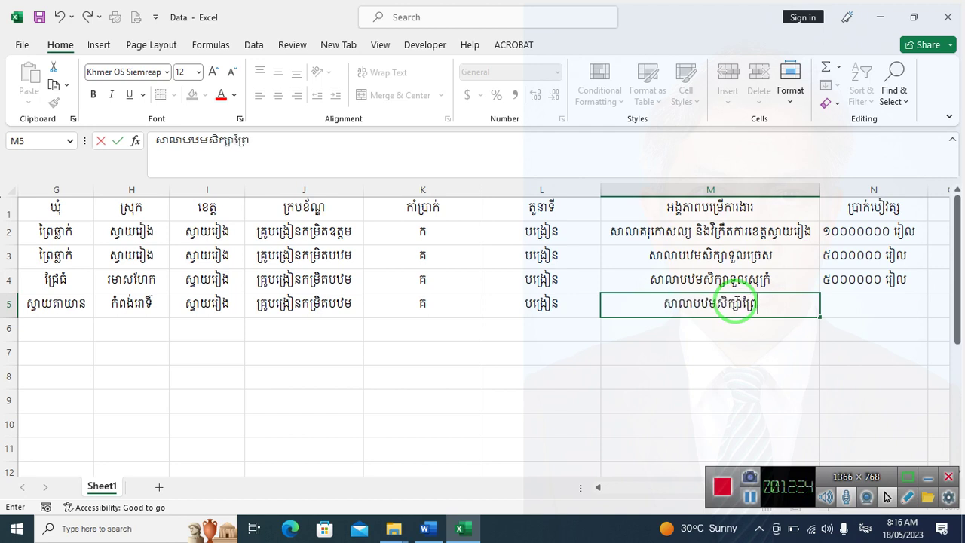
{"action": "type", "text": "ស្មៀង"}
{"action": "key", "text": "Tab"}
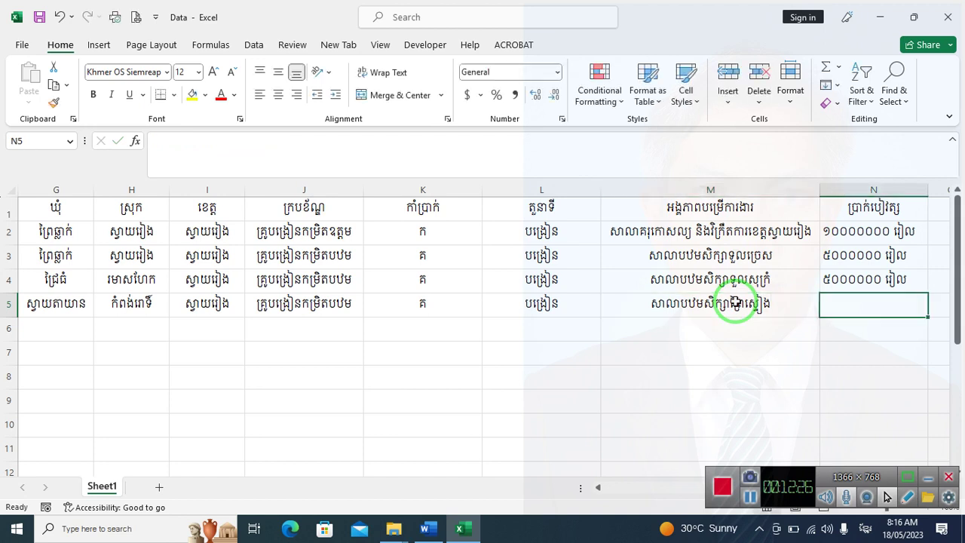
Copy row 4's salary into N5, then save the workbook and close Excel
{"action": "left_click", "coordinate": [866, 280]}
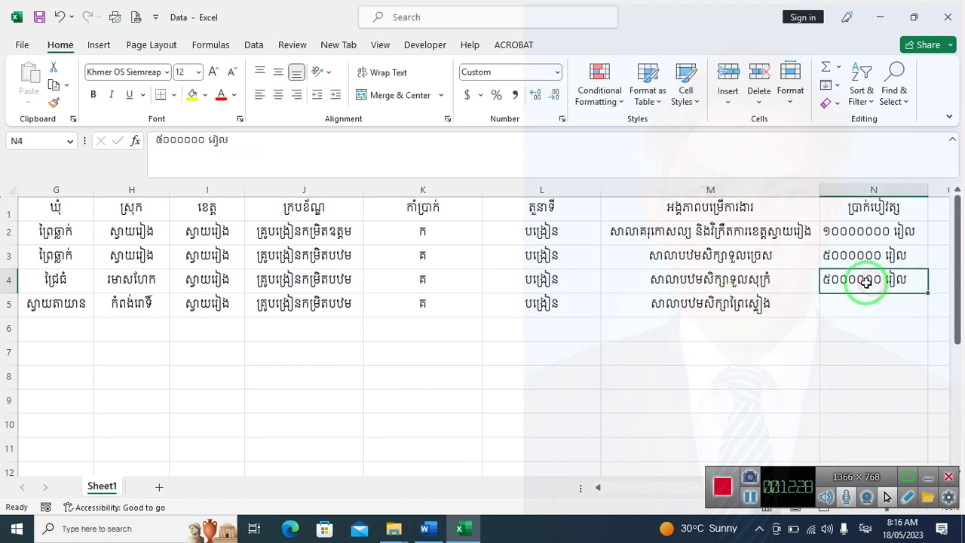
{"action": "key", "text": "ctrl+c"}
{"action": "left_click", "coordinate": [867, 302]}
{"action": "key", "text": "ctrl+v"}
{"action": "left_click", "coordinate": [486, 303]}
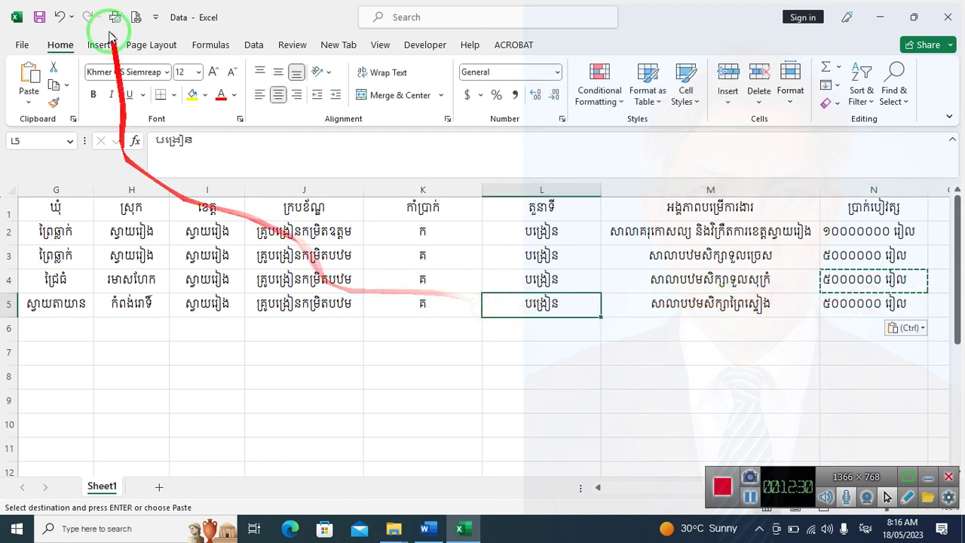
{"action": "left_click", "coordinate": [36, 16]}
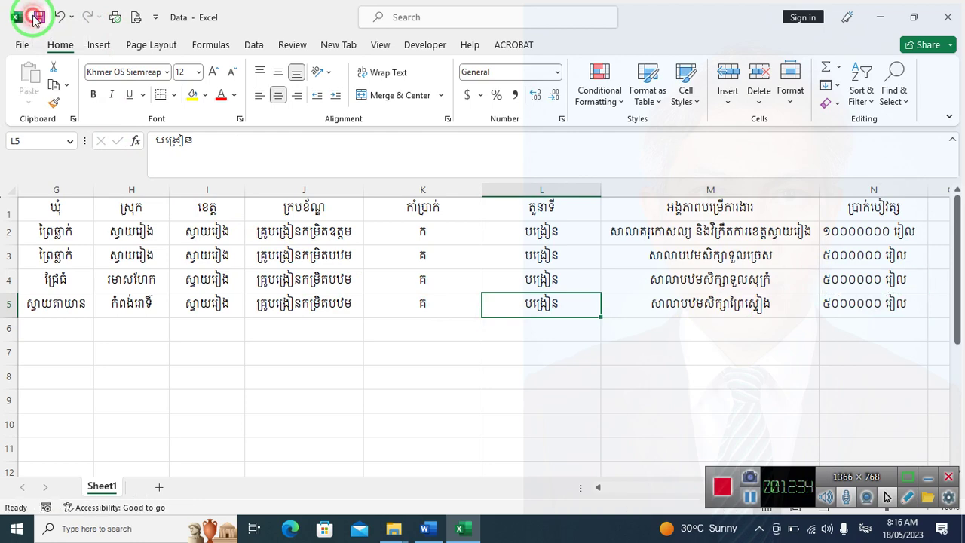
{"action": "left_click", "coordinate": [948, 16]}
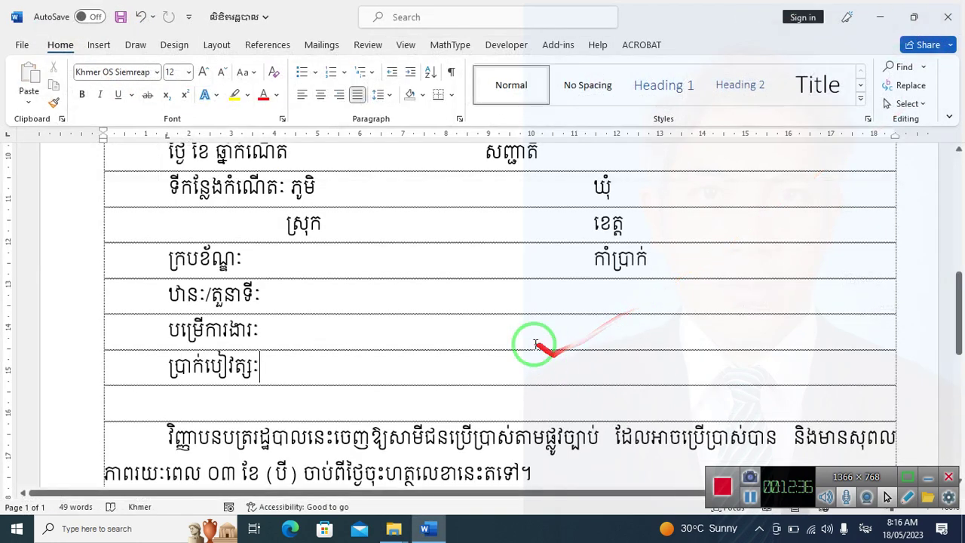
With the cursor after ឈ្មោះ, open the Mailings tab's Select Recipients options
{"action": "scroll", "coordinate": [382, 314], "scroll_direction": "up", "scroll_amount": 3}
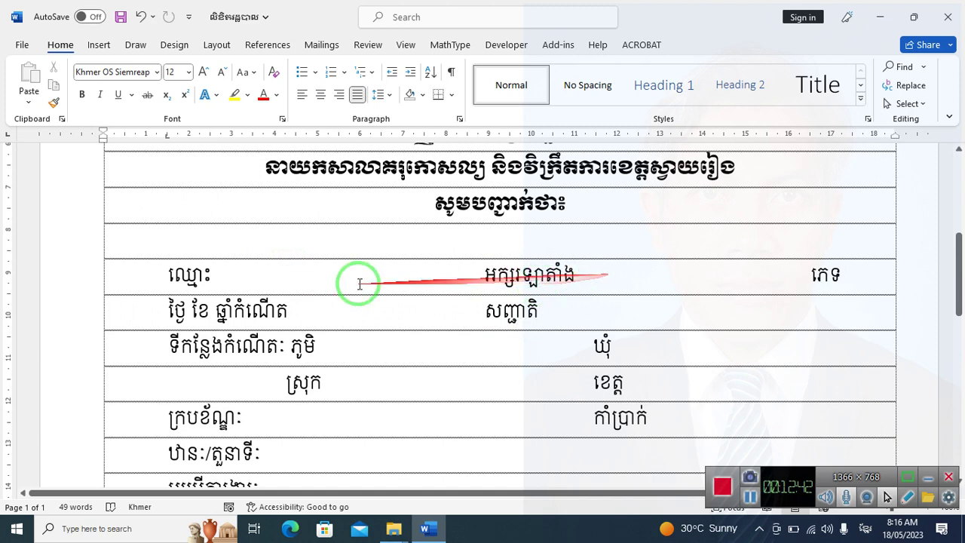
{"action": "left_click", "coordinate": [212, 276]}
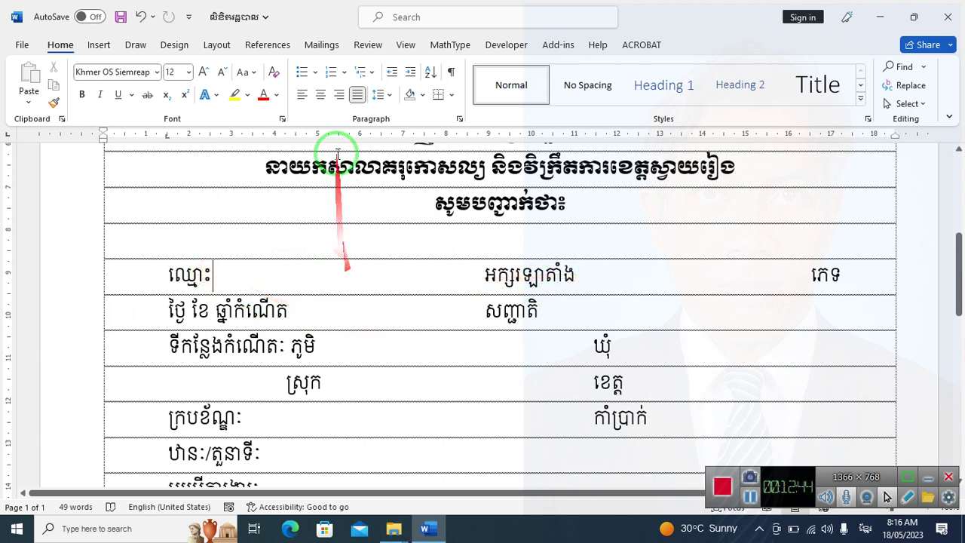
{"action": "left_click", "coordinate": [322, 47]}
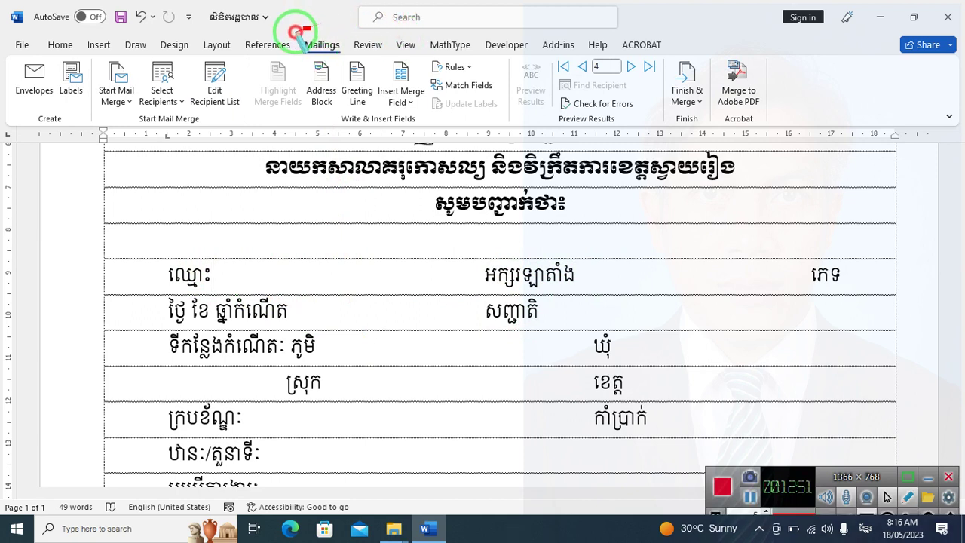
{"action": "left_click_drag", "start_coordinate": [307, 28], "coordinate": [348, 65]}
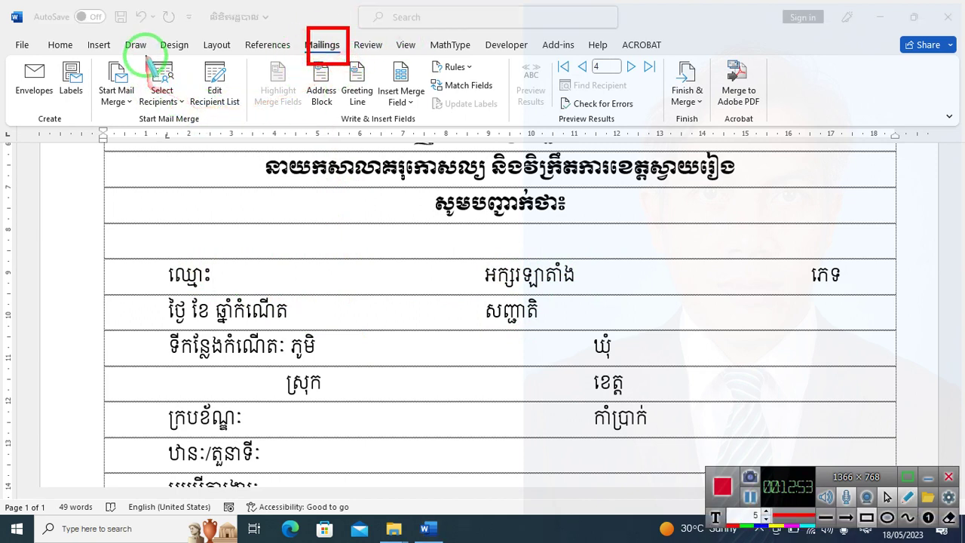
{"action": "mouse_move", "coordinate": [138, 52]}
{"action": "left_mouse_down"}
{"action": "mouse_move", "coordinate": [147, 122]}
{"action": "mouse_move", "coordinate": [184, 121]}
{"action": "left_mouse_up"}
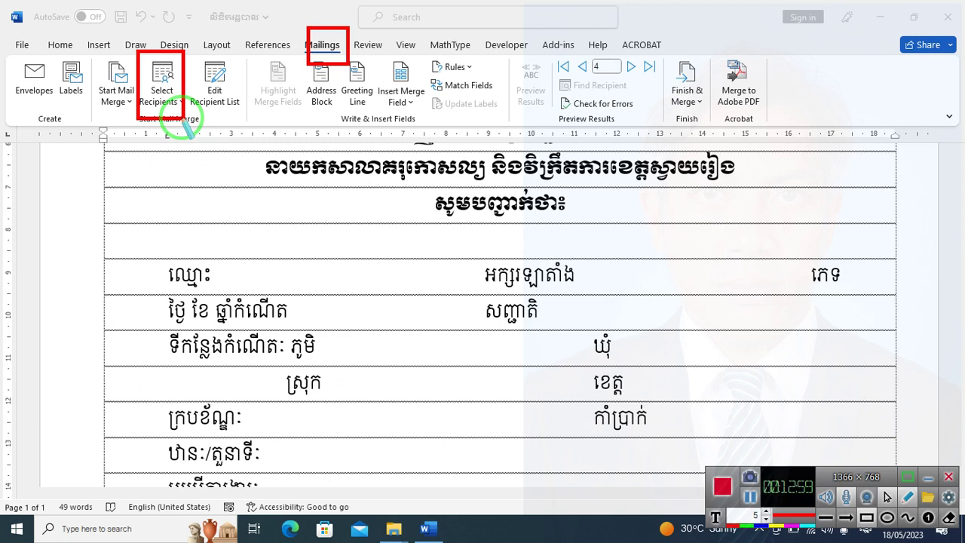
{"action": "key", "text": "Escape"}
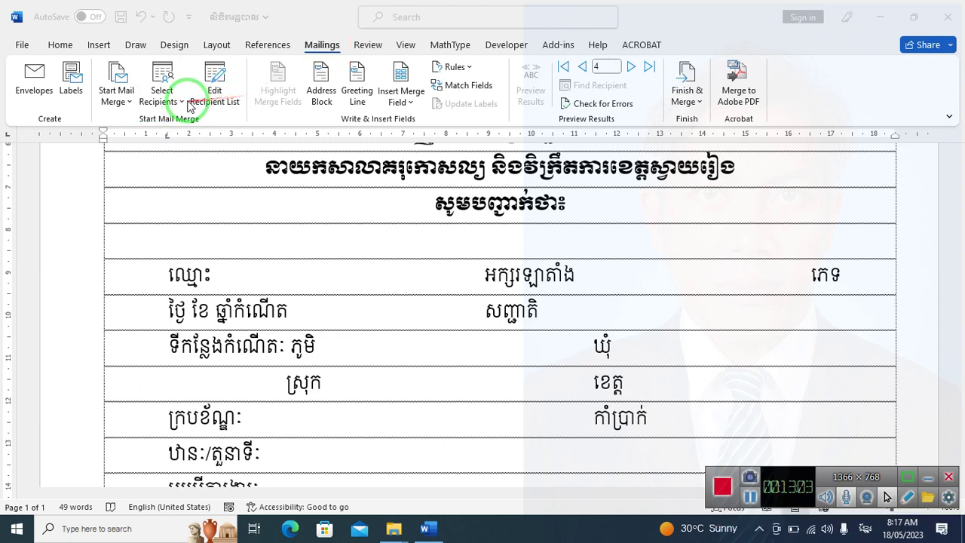
{"action": "left_click", "coordinate": [187, 106]}
{"action": "left_click", "coordinate": [187, 106]}
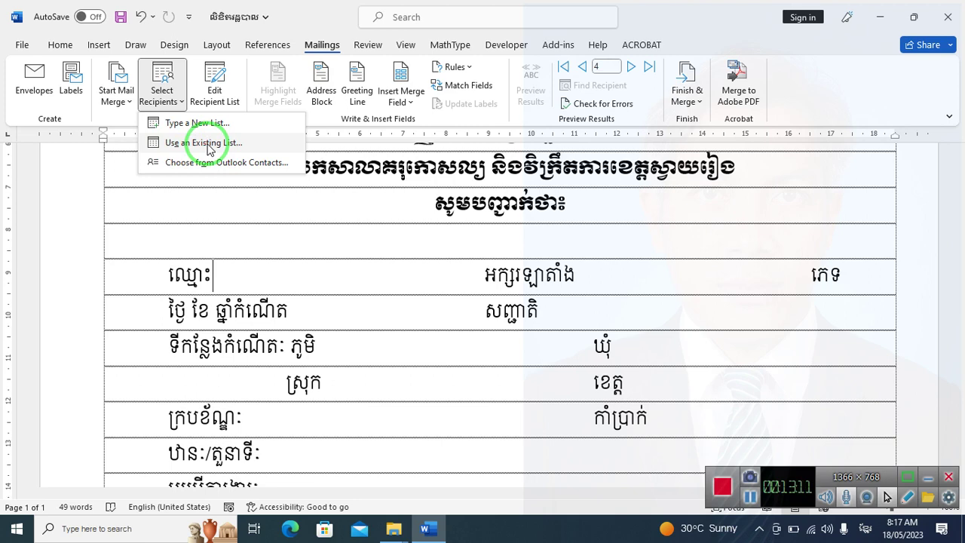
Use the existing Data workbook from Desktop > Mailling as recipients, choosing table Sheet1$
{"action": "left_click", "coordinate": [210, 149]}
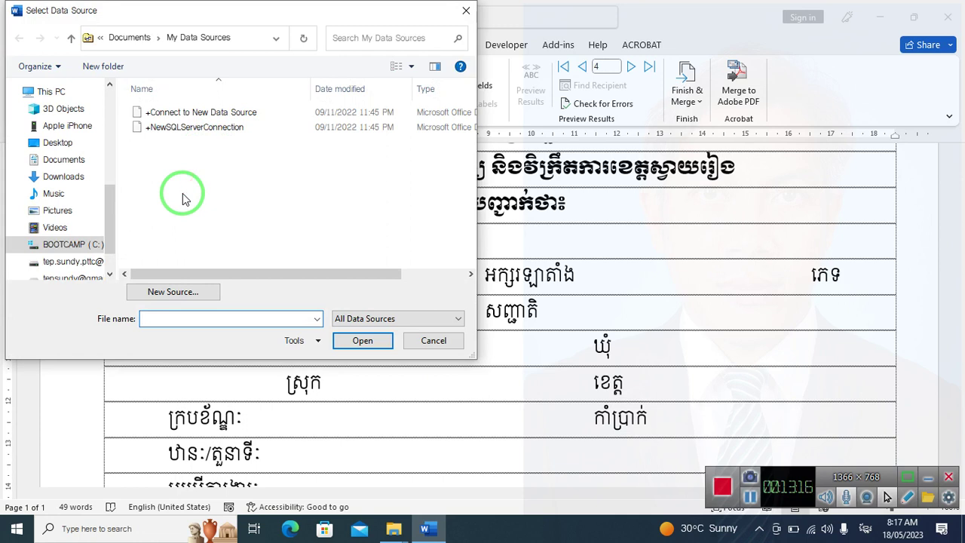
{"action": "left_click", "coordinate": [112, 206]}
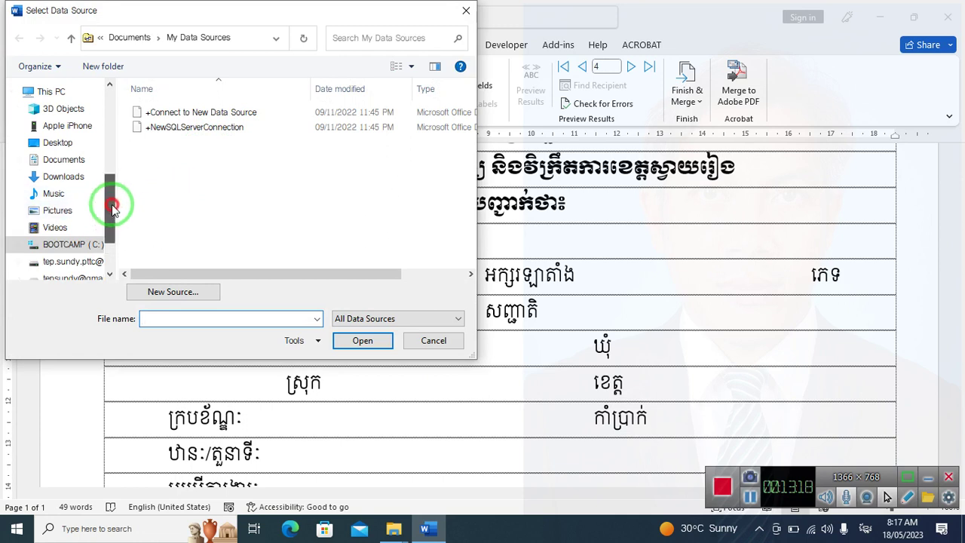
{"action": "left_click_drag", "start_coordinate": [111, 206], "coordinate": [108, 133]}
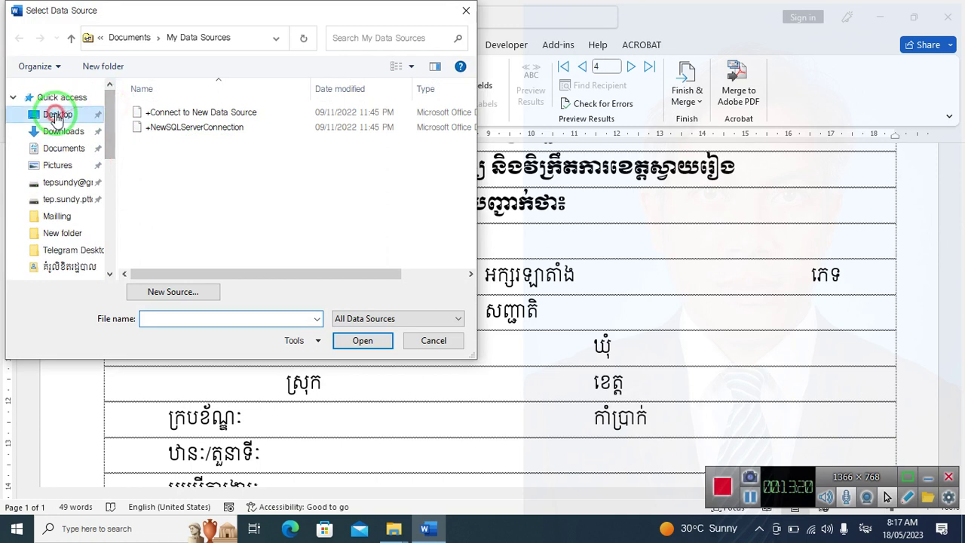
{"action": "left_click", "coordinate": [55, 115]}
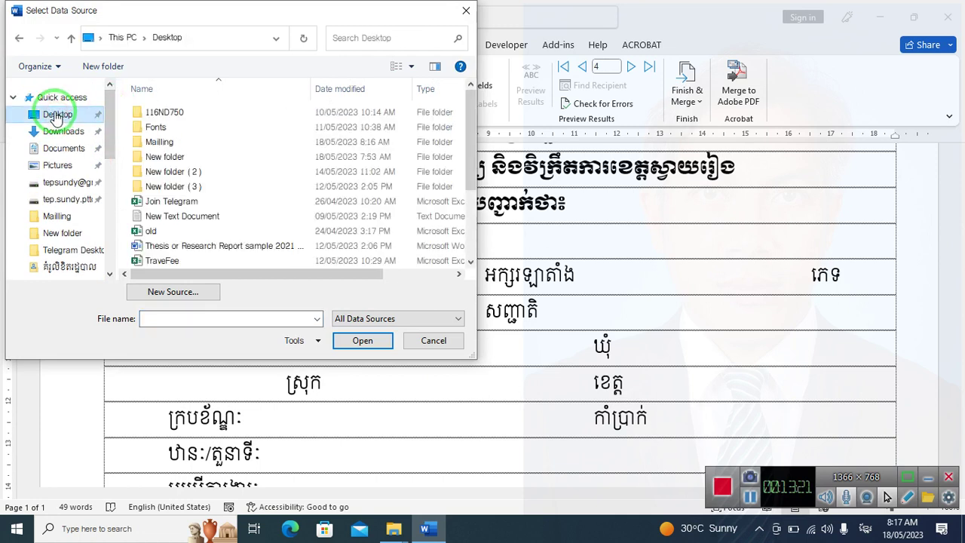
{"action": "left_click", "coordinate": [168, 143]}
{"action": "double_click", "coordinate": [169, 142]}
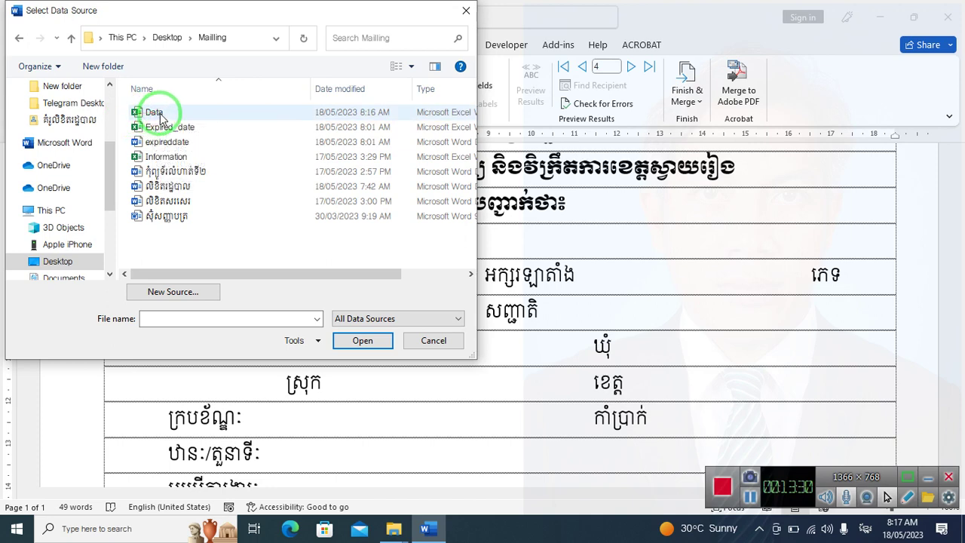
{"action": "left_click", "coordinate": [157, 113]}
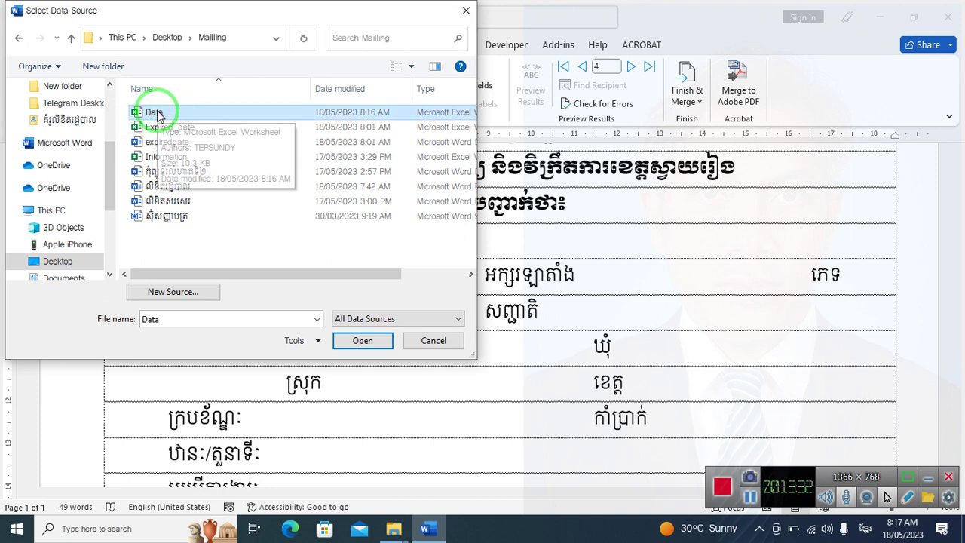
{"action": "left_click", "coordinate": [173, 113]}
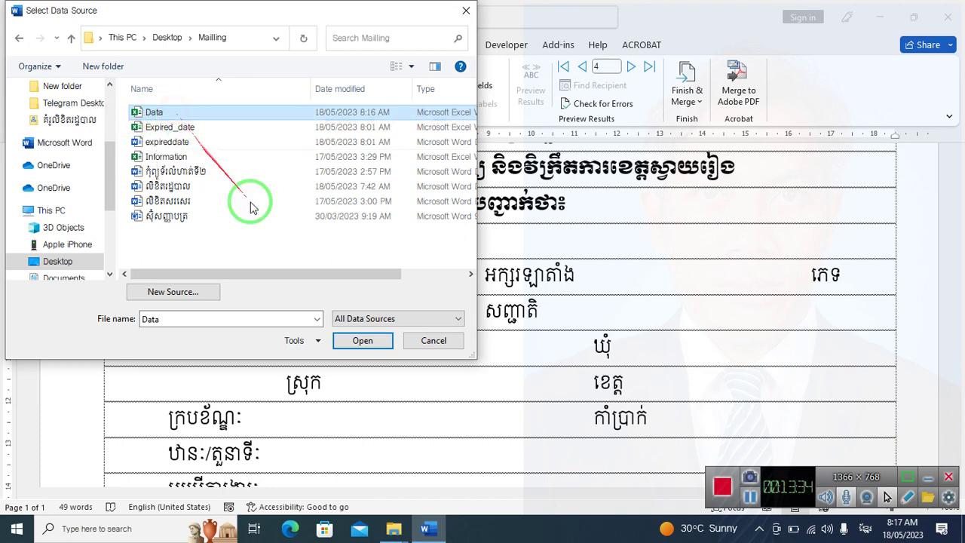
{"action": "left_click", "coordinate": [352, 341]}
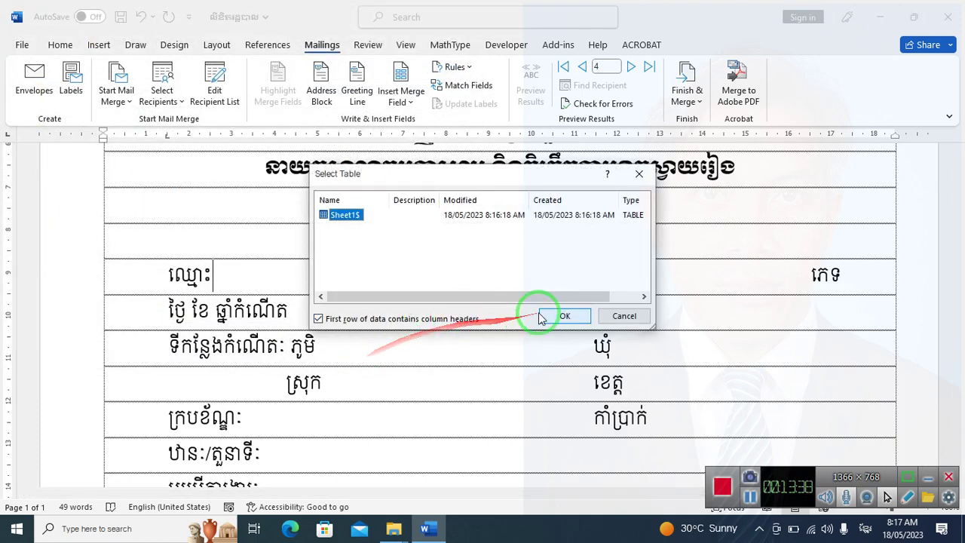
{"action": "left_click", "coordinate": [542, 315]}
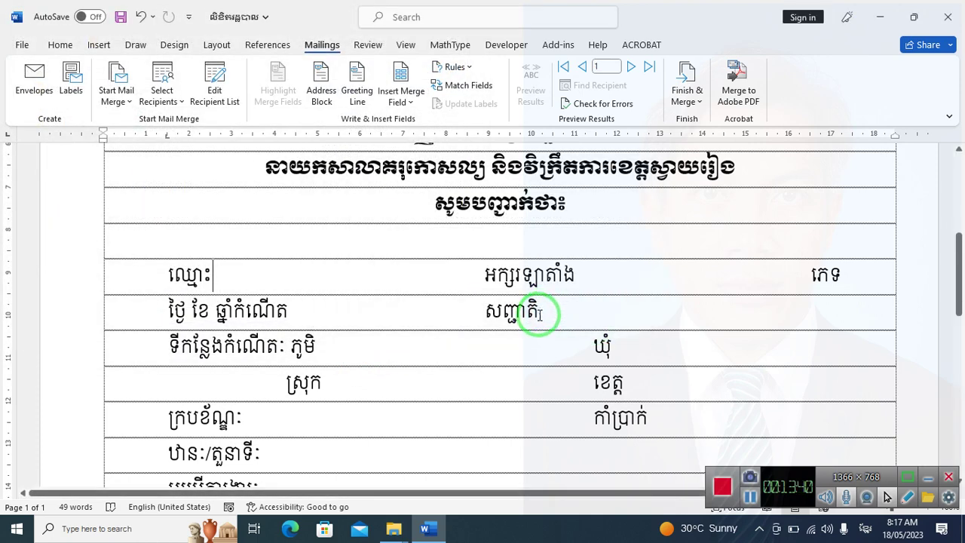
{"action": "scroll", "coordinate": [382, 299], "scroll_direction": "down", "scroll_amount": 5}
{"action": "scroll", "coordinate": [382, 298], "scroll_direction": "up", "scroll_amount": 5}
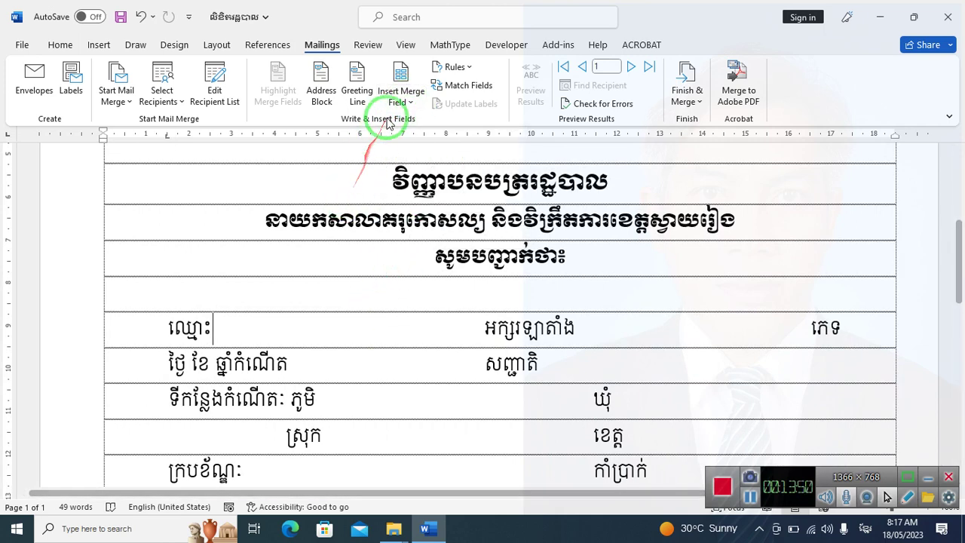
{"action": "key", "text": "ctrl+shift+d"}
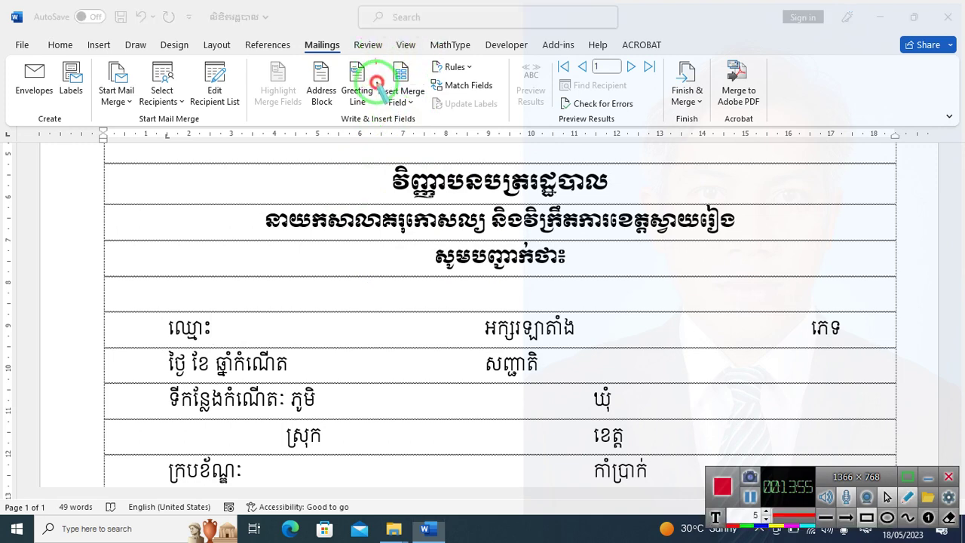
{"action": "mouse_move", "coordinate": [374, 57]}
{"action": "left_mouse_down"}
{"action": "mouse_move", "coordinate": [412, 112]}
{"action": "mouse_move", "coordinate": [319, 334]}
{"action": "mouse_move", "coordinate": [235, 326]}
{"action": "mouse_move", "coordinate": [415, 351]}
{"action": "left_mouse_up"}
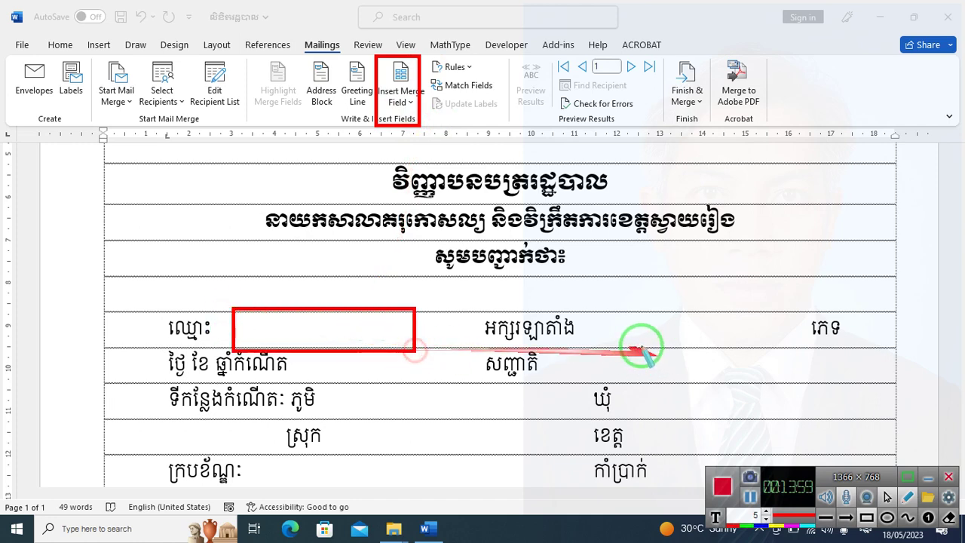
{"action": "left_click_drag", "start_coordinate": [584, 314], "coordinate": [803, 353]}
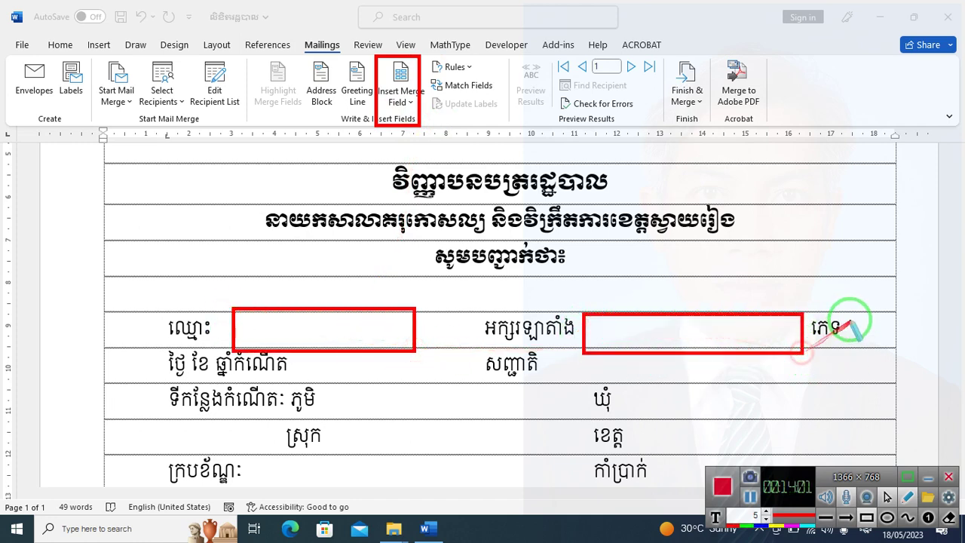
{"action": "mouse_move", "coordinate": [850, 315]}
{"action": "left_mouse_down"}
{"action": "mouse_move", "coordinate": [850, 341]}
{"action": "mouse_move", "coordinate": [890, 347]}
{"action": "left_mouse_up"}
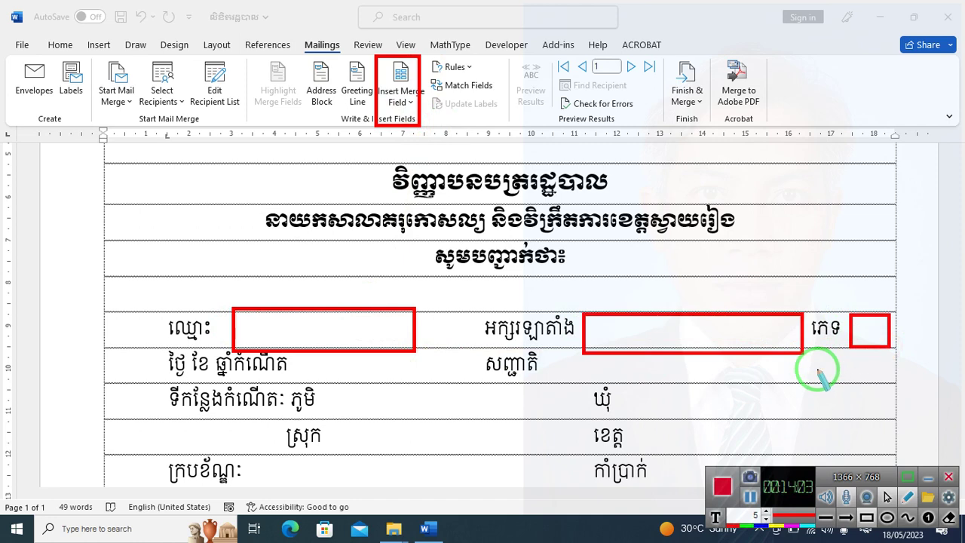
{"action": "key", "text": "ctrl+z"}
{"action": "key", "text": "ctrl+z"}
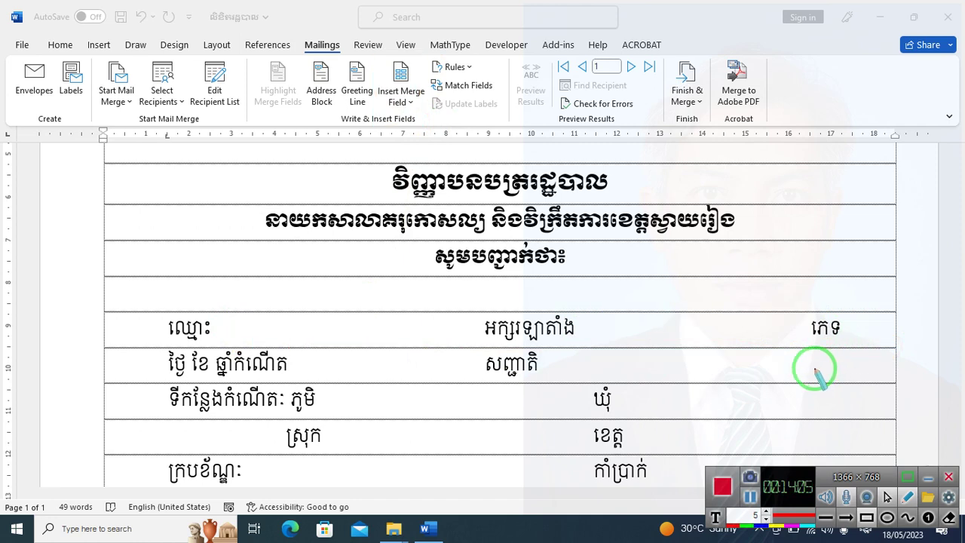
{"action": "mouse_move", "coordinate": [816, 362]}
{"action": "left_mouse_down"}
{"action": "mouse_move", "coordinate": [772, 309]}
{"action": "mouse_move", "coordinate": [425, 126]}
{"action": "mouse_move", "coordinate": [413, 105]}
{"action": "left_mouse_up"}
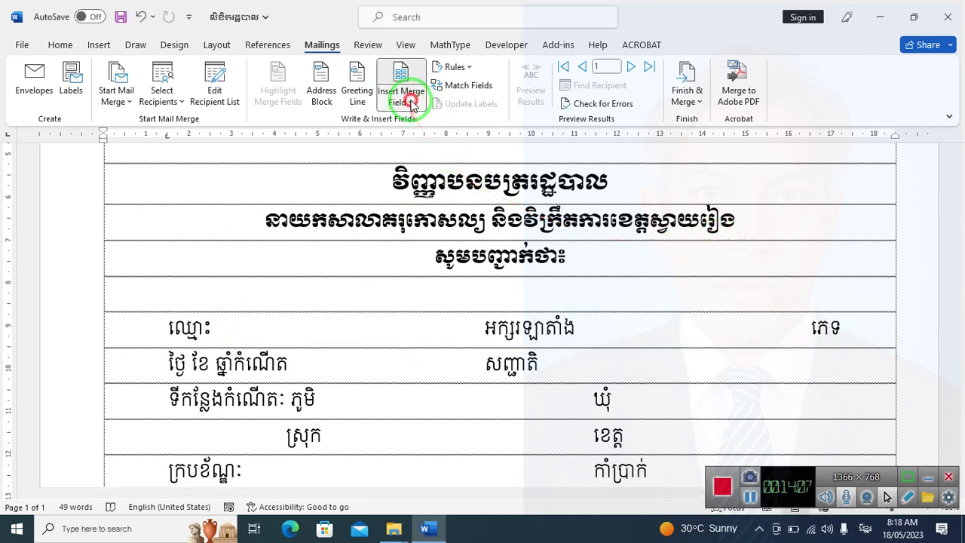
{"action": "left_click", "coordinate": [412, 105]}
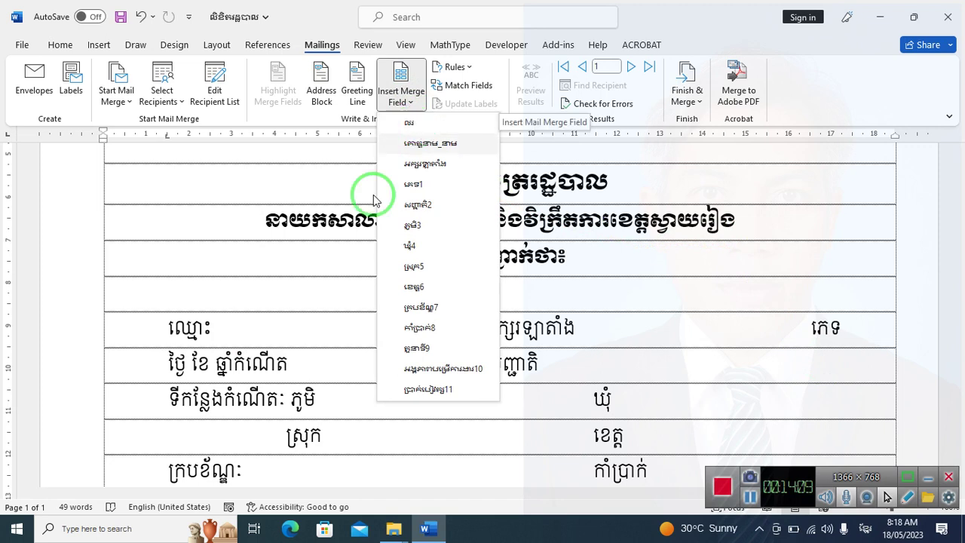
{"action": "left_click_drag", "start_coordinate": [221, 334], "coordinate": [445, 165]}
{"action": "left_click", "coordinate": [434, 143]}
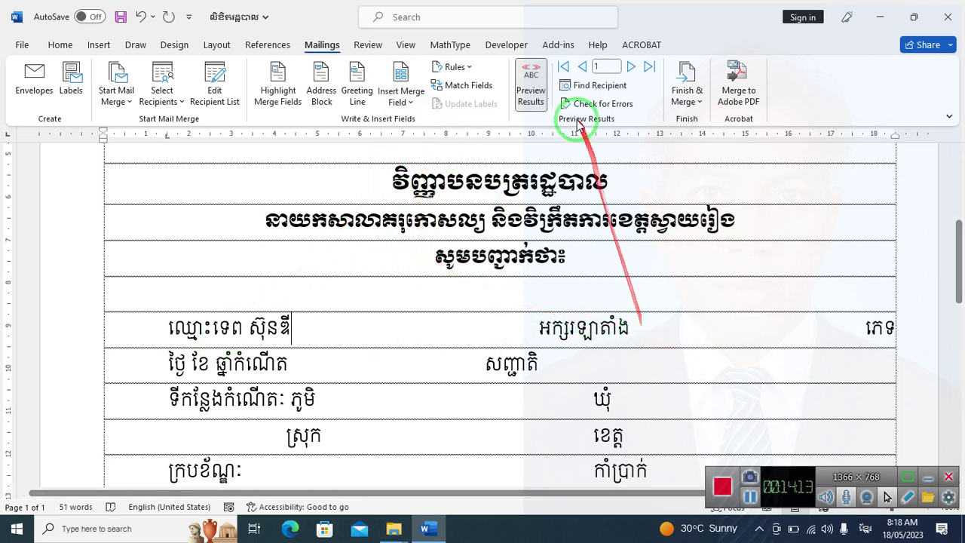
{"action": "left_click", "coordinate": [531, 84]}
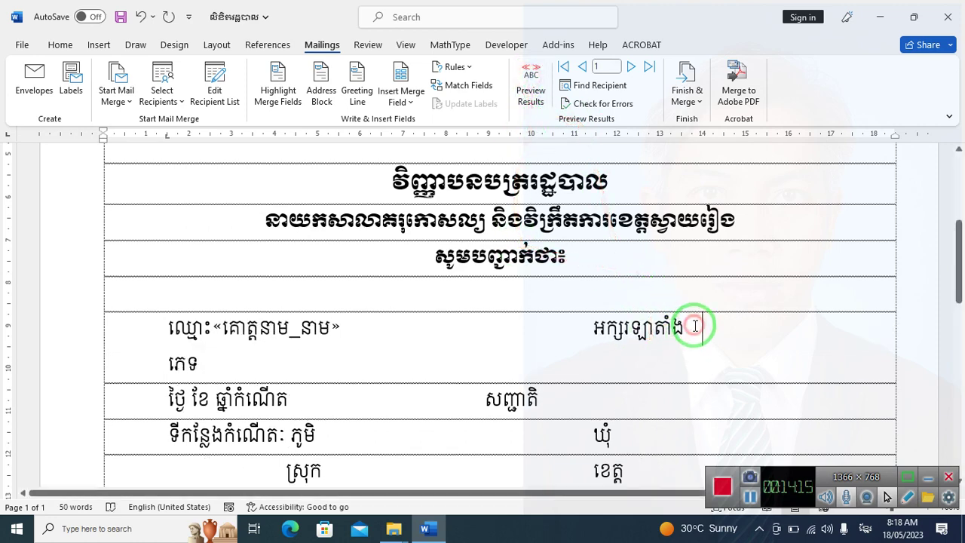
{"action": "left_click", "coordinate": [401, 96]}
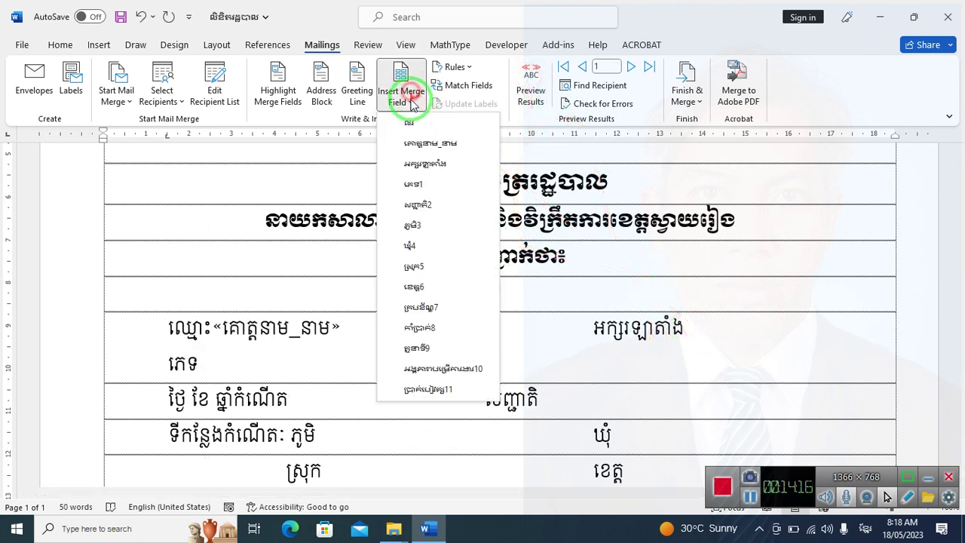
{"action": "left_click", "coordinate": [432, 163]}
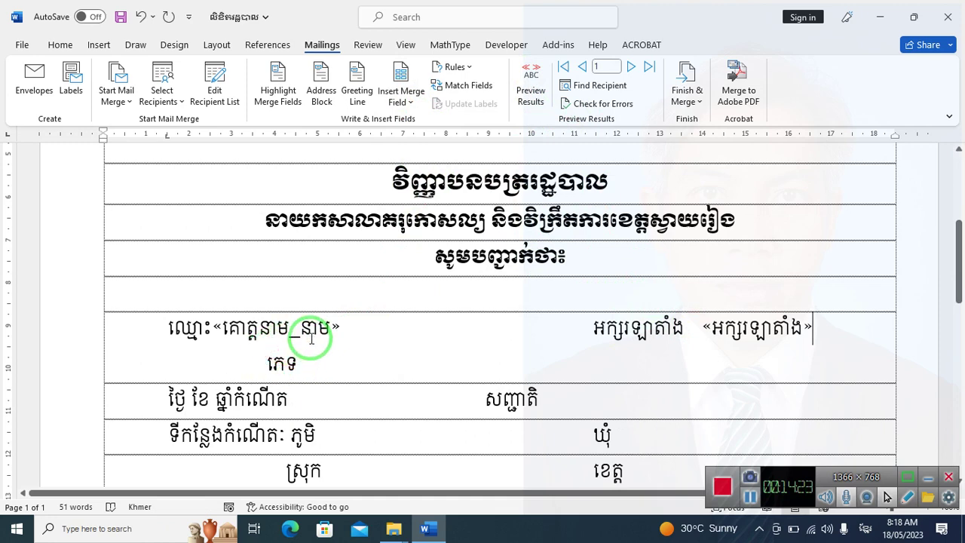
{"action": "key", "text": "ctrl+z"}
{"action": "key", "text": "ctrl+z"}
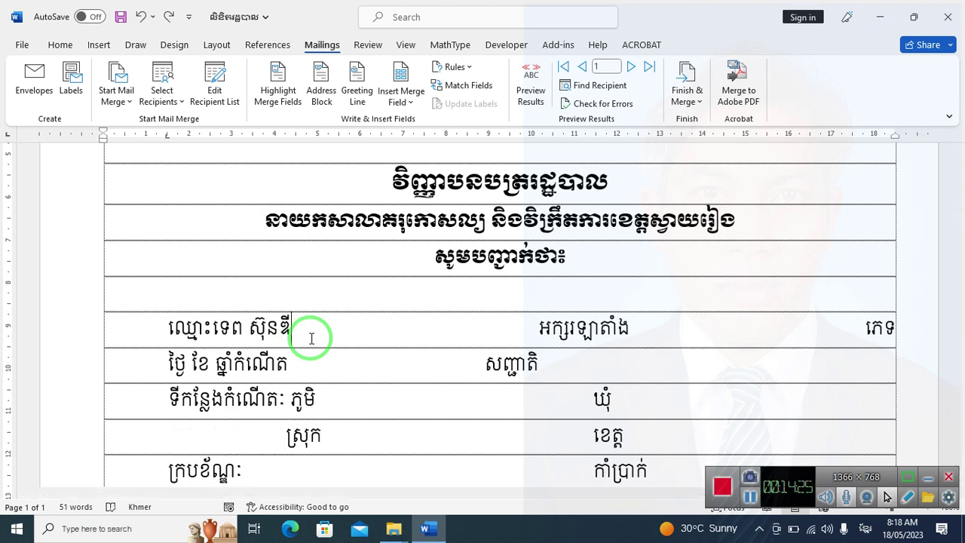
{"action": "key", "text": "ctrl+z"}
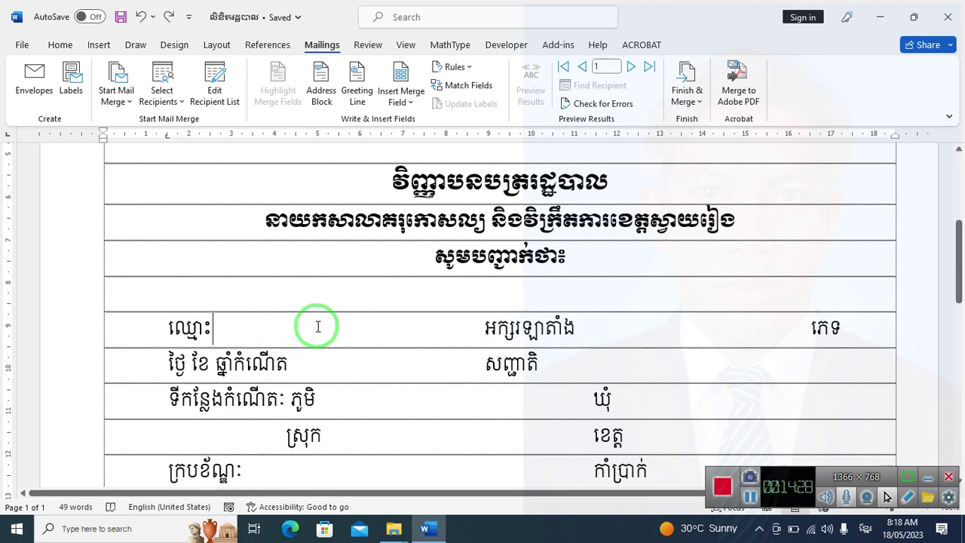
{"action": "left_click", "coordinate": [108, 49]}
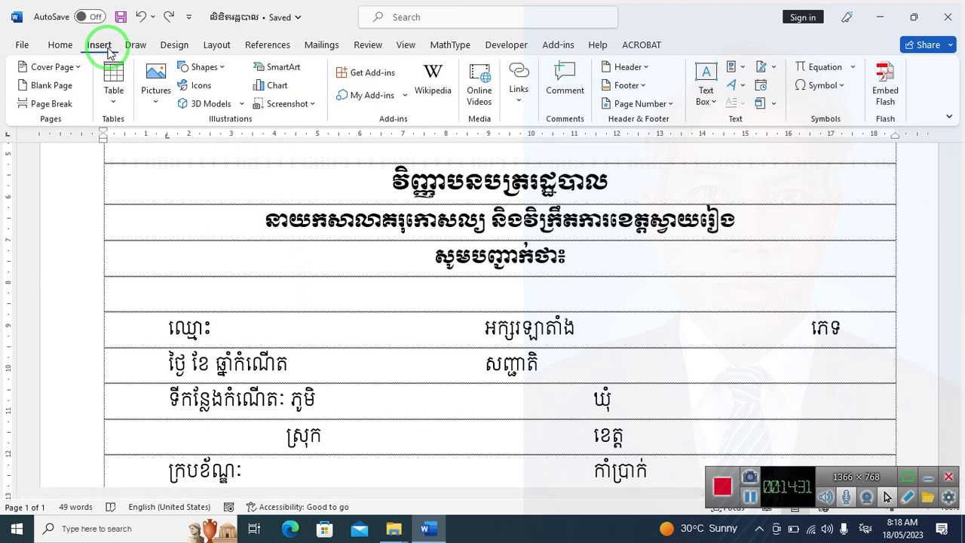
{"action": "left_click", "coordinate": [219, 67]}
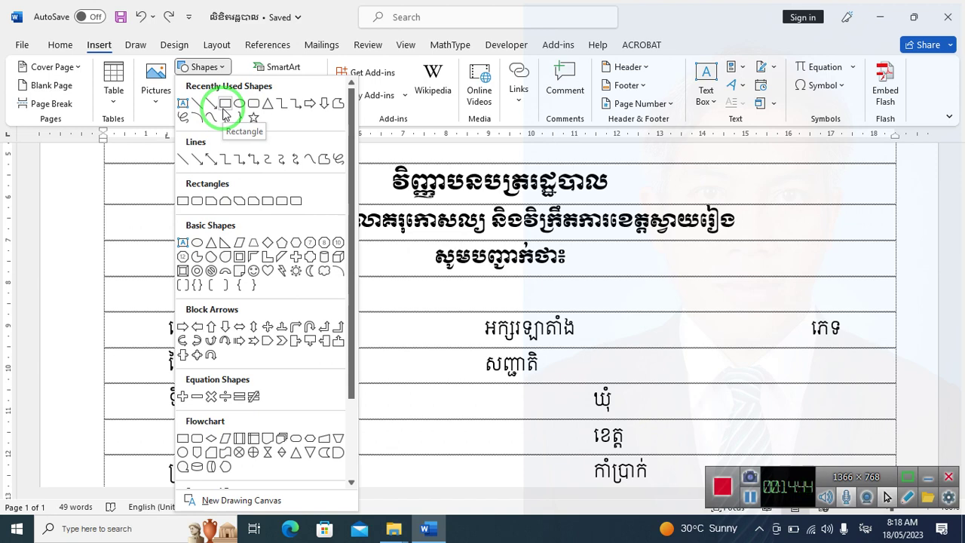
{"action": "left_click", "coordinate": [224, 106]}
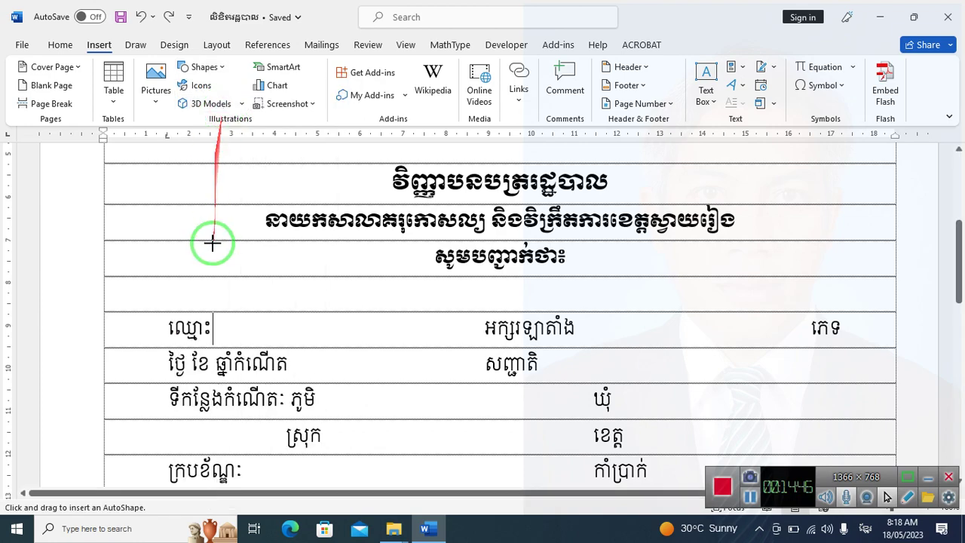
{"action": "scroll", "coordinate": [224, 284], "scroll_direction": "down", "scroll_amount": 1}
{"action": "scroll", "coordinate": [224, 284], "scroll_direction": "down", "scroll_amount": 2}
{"action": "scroll", "coordinate": [230, 250], "scroll_direction": "up", "scroll_amount": 3}
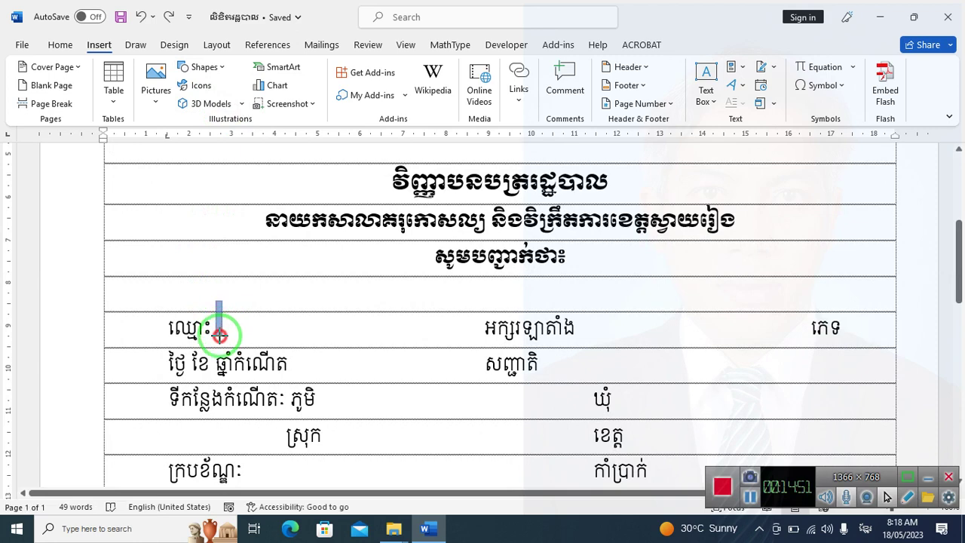
{"action": "left_click_drag", "start_coordinate": [221, 301], "coordinate": [483, 337]}
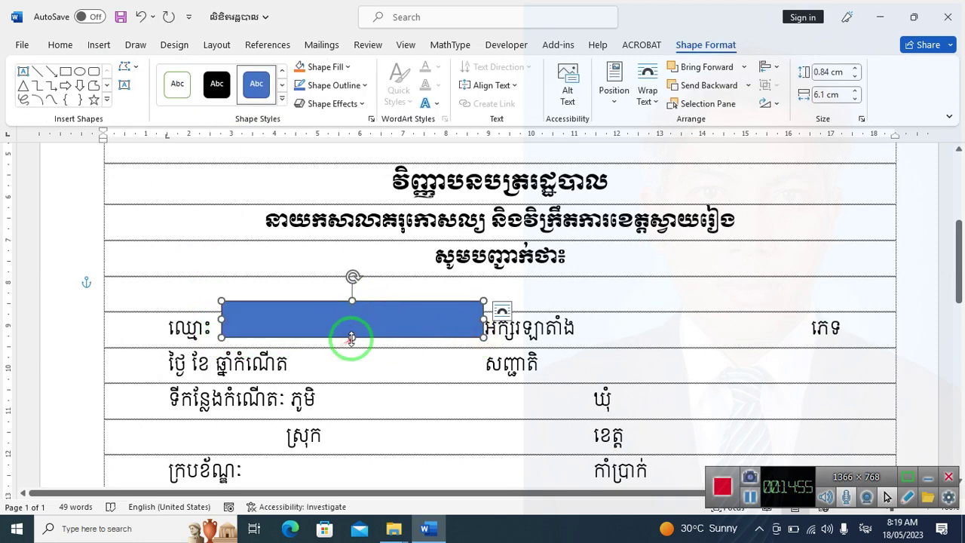
{"action": "left_click_drag", "start_coordinate": [352, 337], "coordinate": [351, 347]}
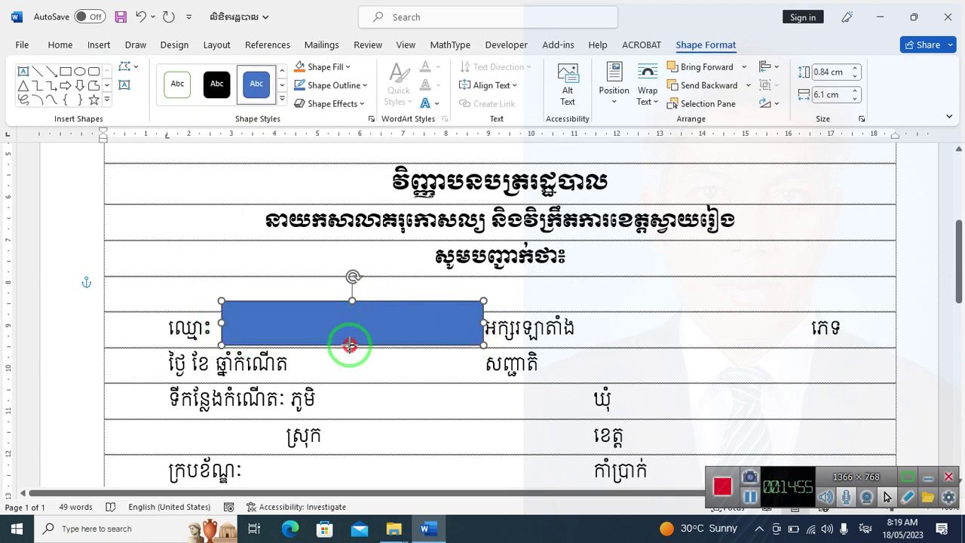
{"action": "right_click", "coordinate": [384, 314]}
{"action": "left_click", "coordinate": [311, 300]}
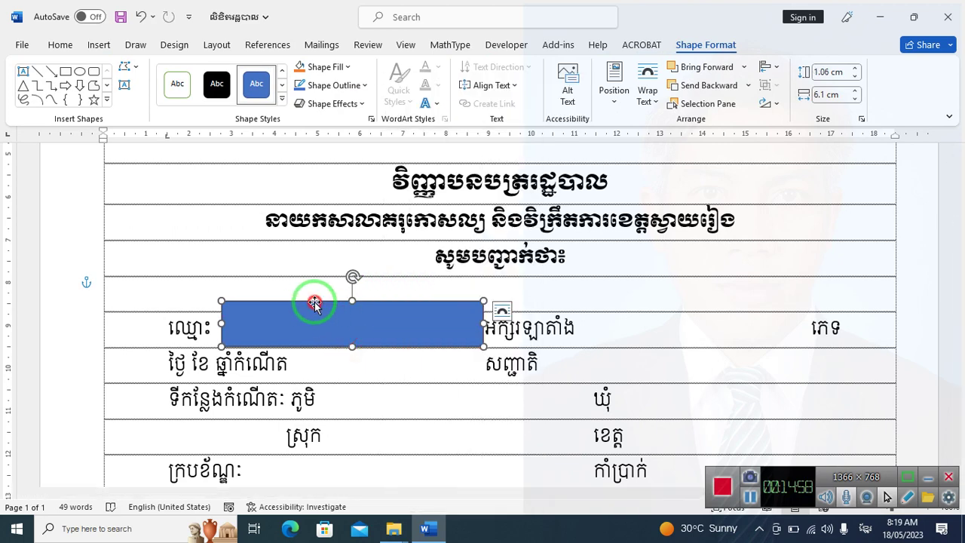
{"action": "right_click", "coordinate": [366, 320]}
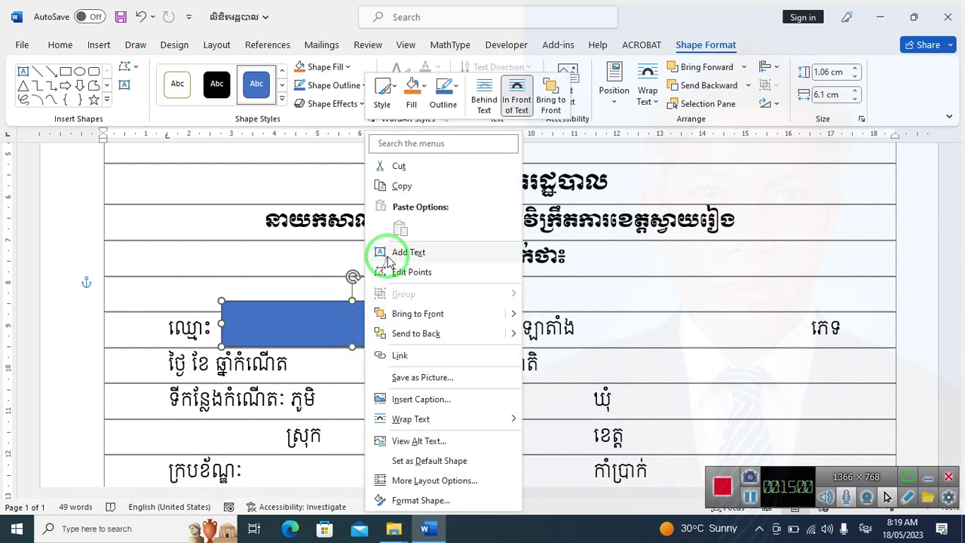
{"action": "left_click", "coordinate": [384, 247]}
{"action": "left_click", "coordinate": [358, 310]}
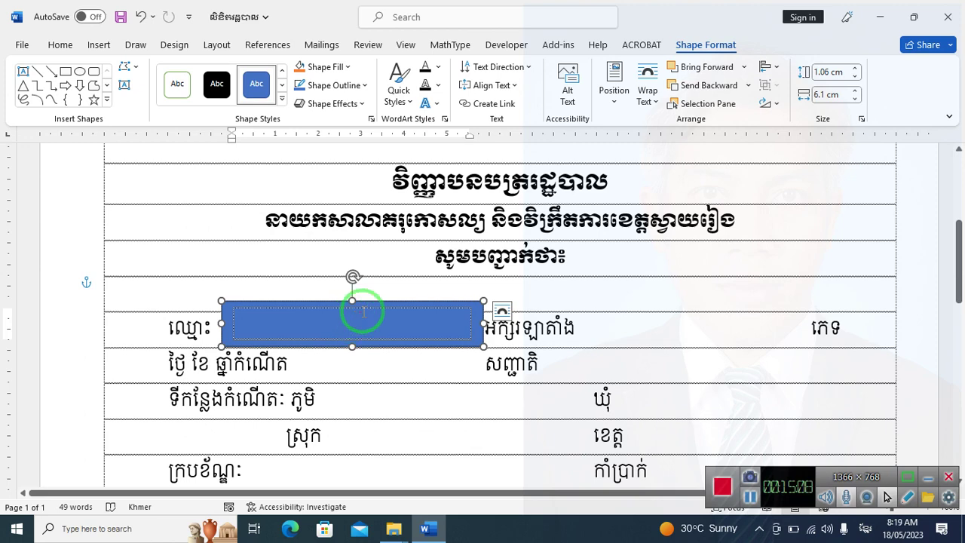
{"action": "key", "text": "Delete"}
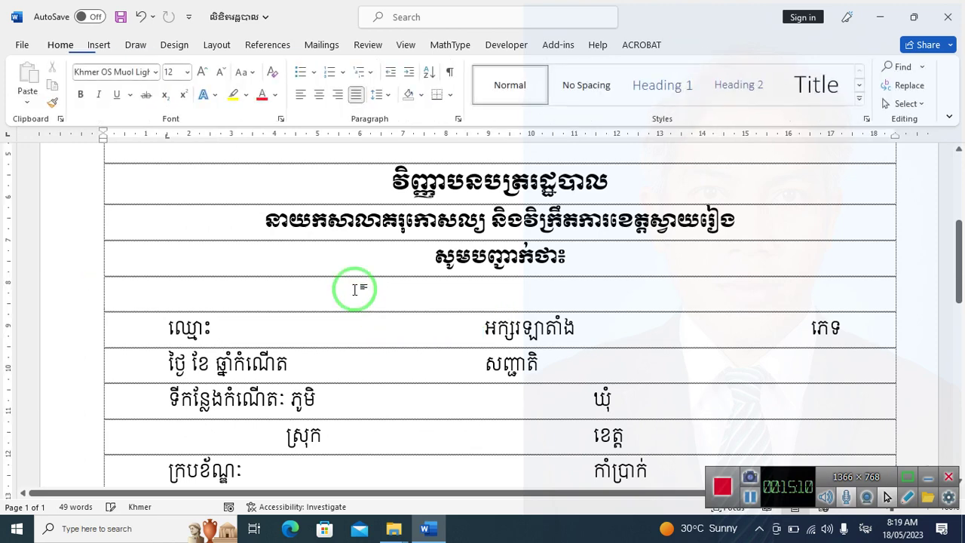
Draw a text box from the Shapes gallery beside the ឈ្មោះ label
{"action": "left_click", "coordinate": [99, 46]}
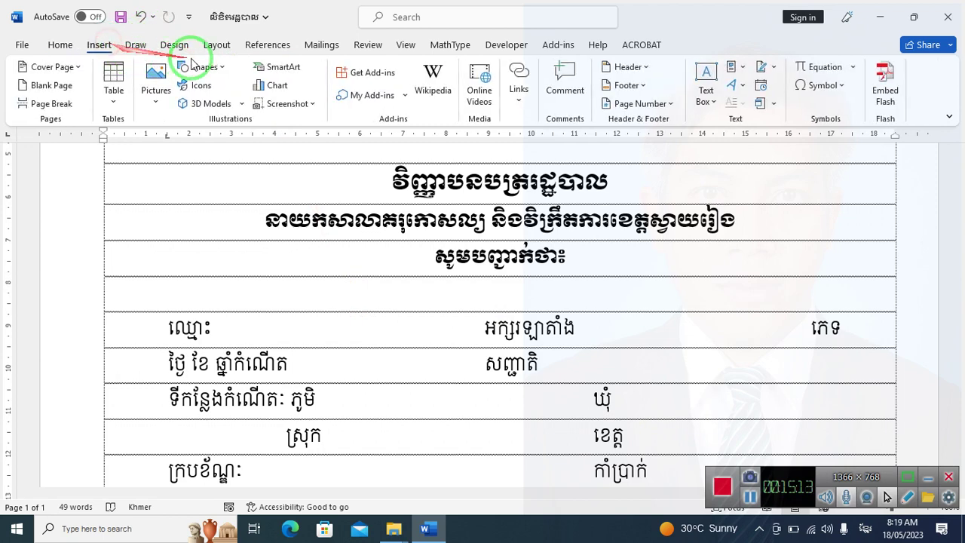
{"action": "left_click", "coordinate": [219, 66]}
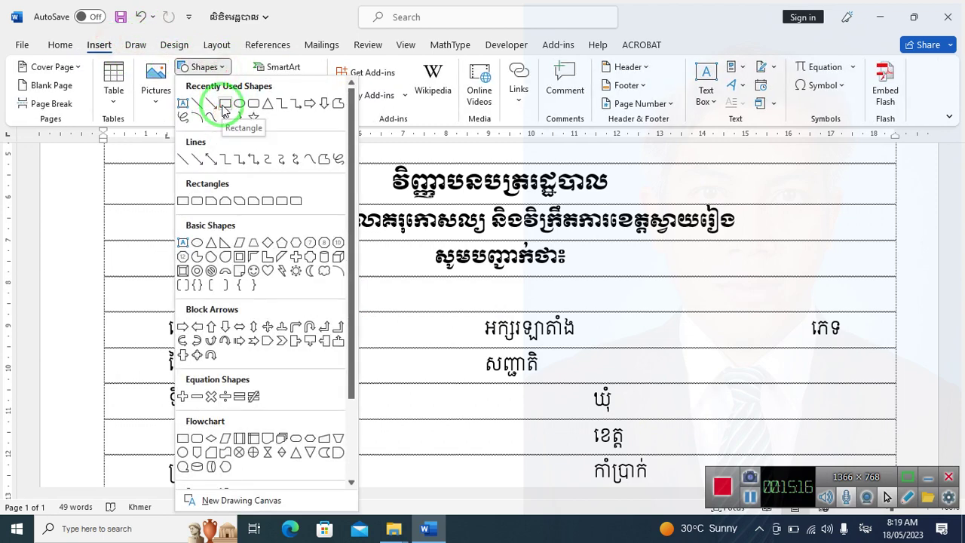
{"action": "left_click", "coordinate": [184, 104]}
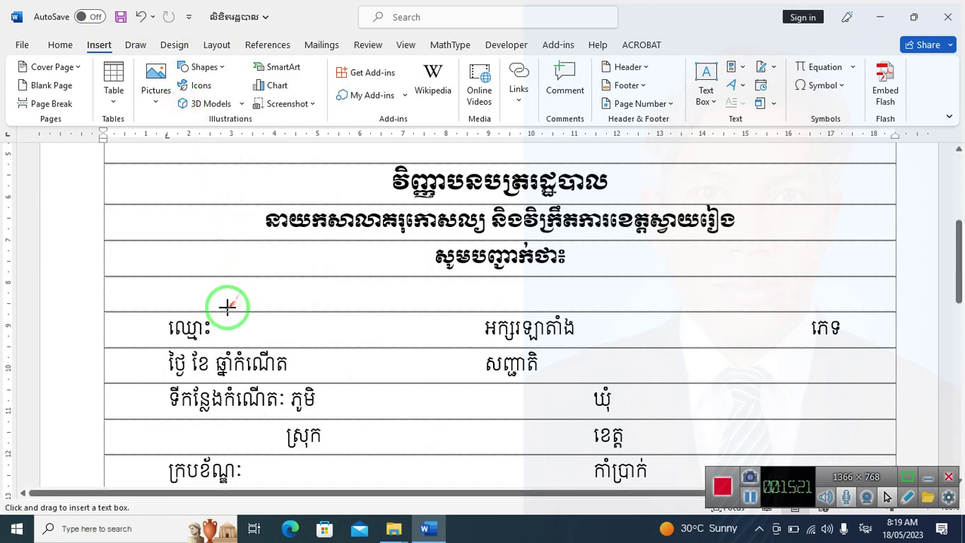
{"action": "mouse_move", "coordinate": [221, 304]}
{"action": "left_mouse_down"}
{"action": "mouse_move", "coordinate": [222, 329]}
{"action": "mouse_move", "coordinate": [249, 339]}
{"action": "mouse_move", "coordinate": [482, 345]}
{"action": "left_mouse_up"}
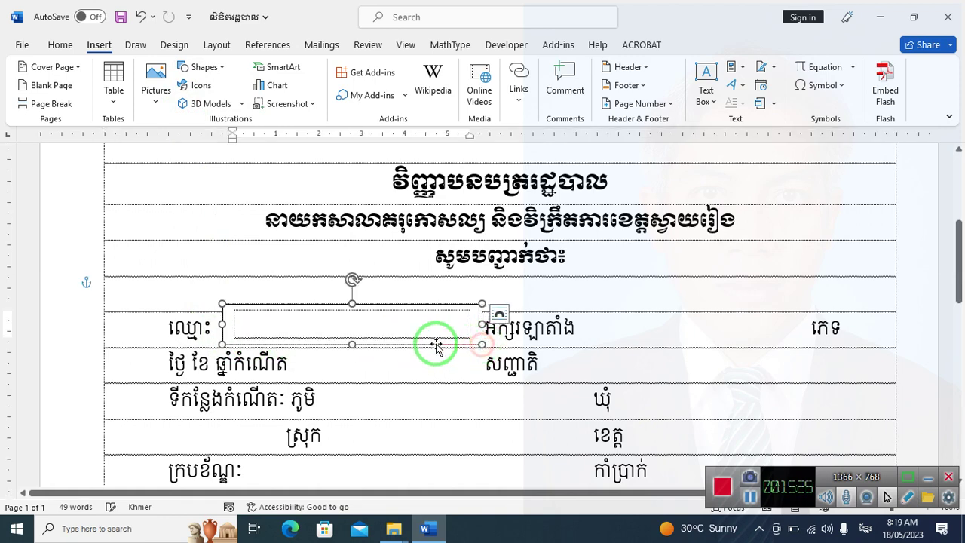
Put the text box into Edit Text mode, widen it slightly and switch typing to Khmer
{"action": "left_click", "coordinate": [353, 324]}
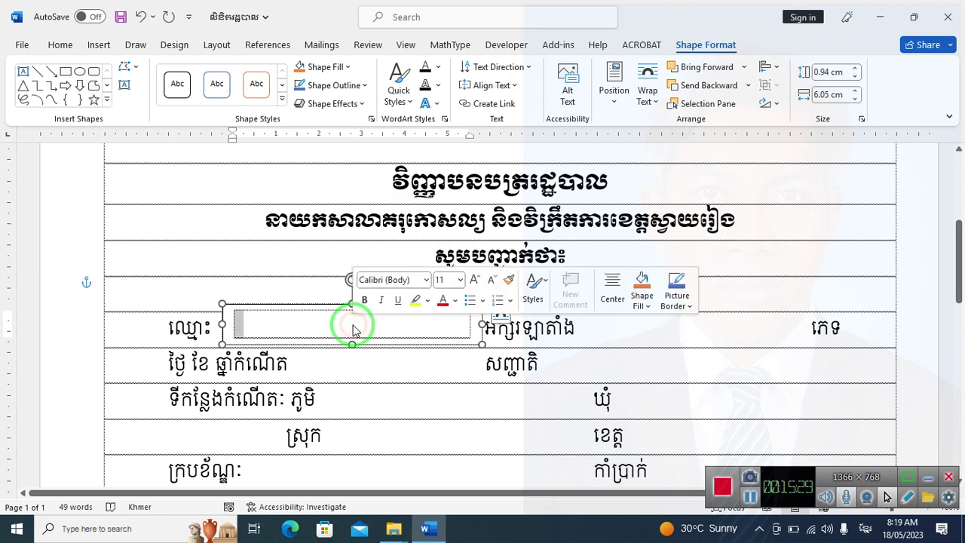
{"action": "left_click", "coordinate": [241, 329]}
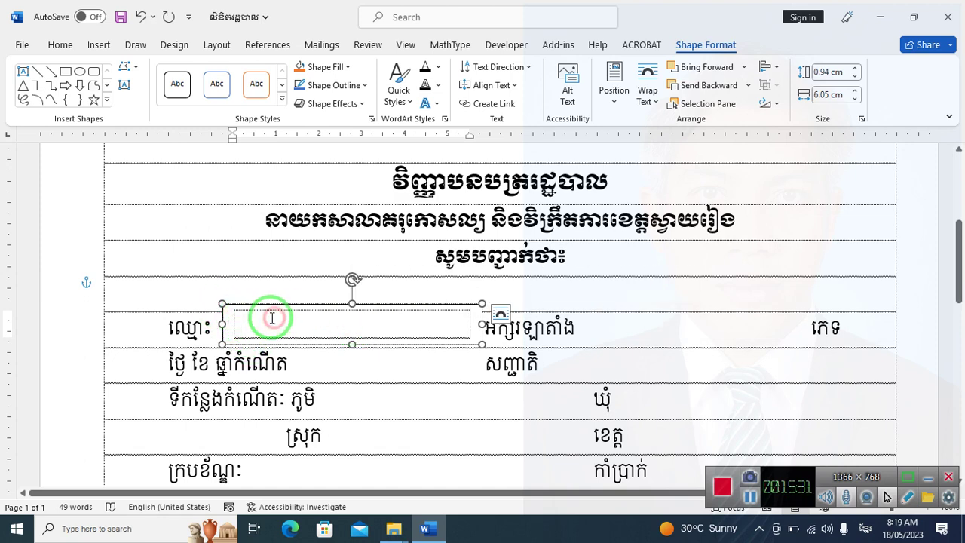
{"action": "left_click", "coordinate": [252, 321]}
{"action": "right_click", "coordinate": [252, 320]}
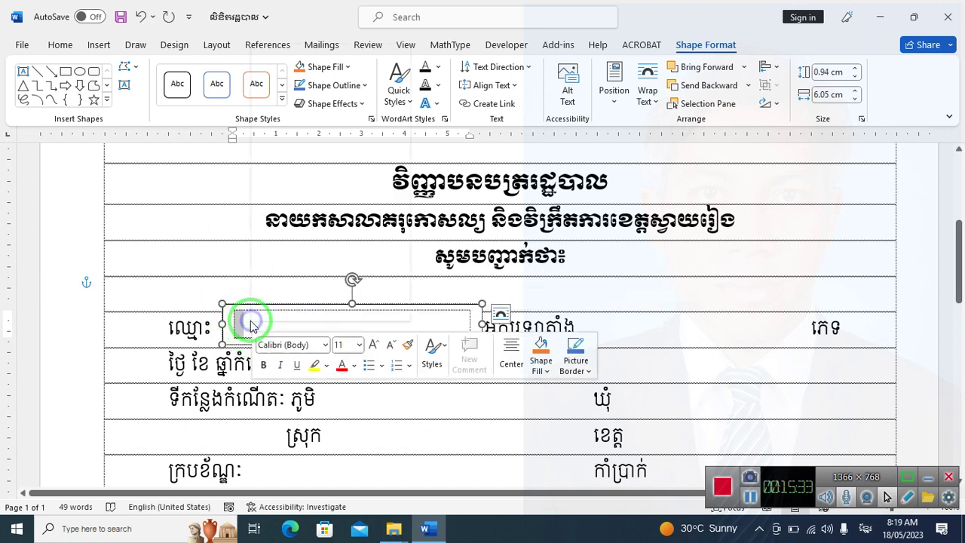
{"action": "left_click", "coordinate": [210, 291]}
{"action": "left_click", "coordinate": [294, 296]}
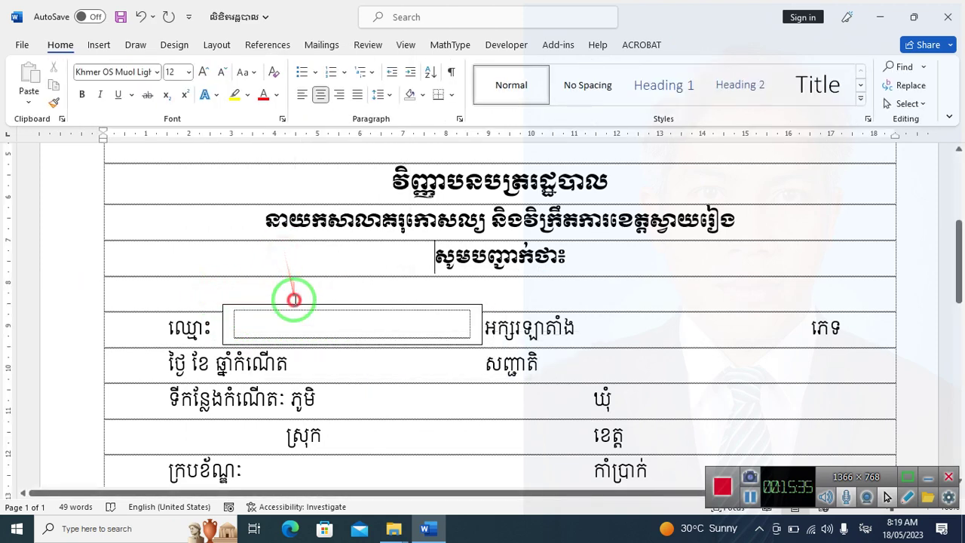
{"action": "left_click", "coordinate": [293, 304]}
{"action": "right_click", "coordinate": [293, 303]}
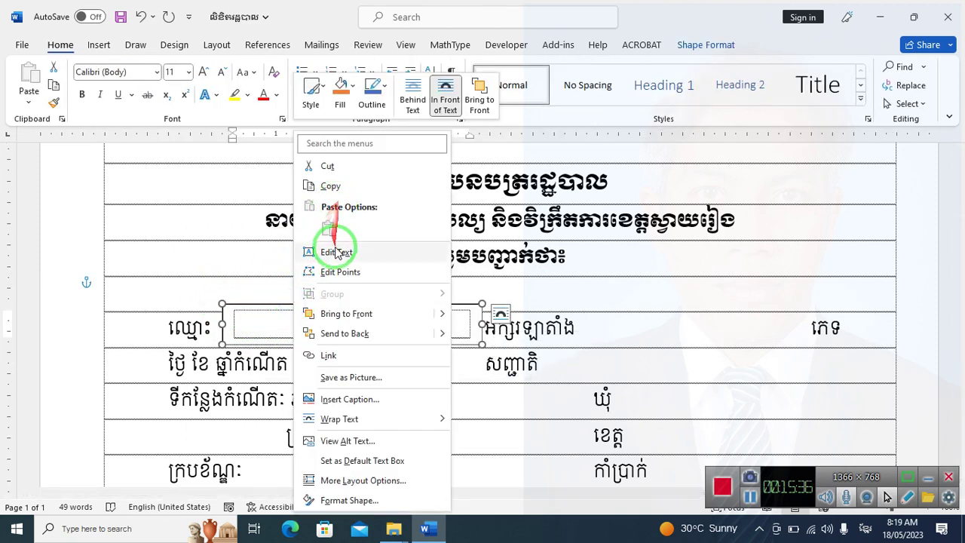
{"action": "left_click", "coordinate": [333, 248]}
{"action": "key", "text": "alt+shift"}
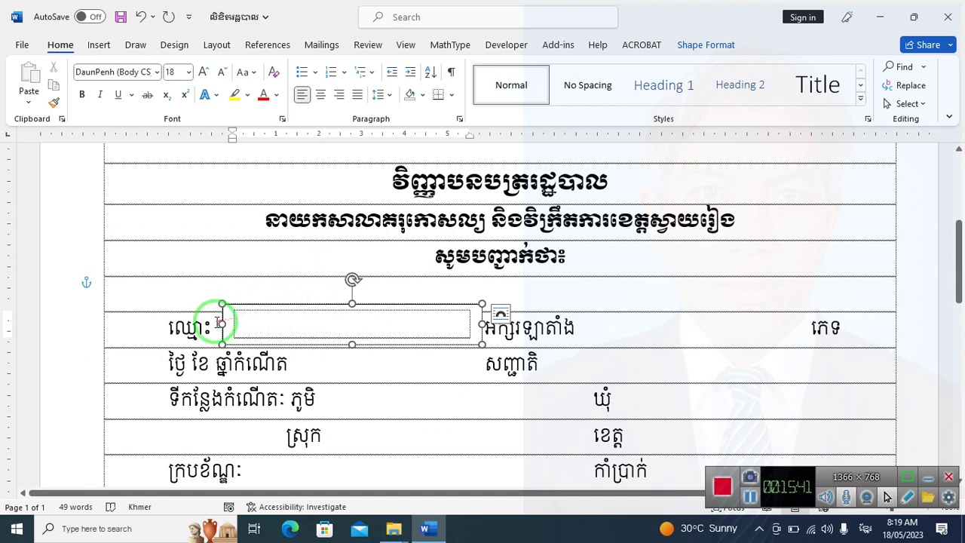
{"action": "left_click_drag", "start_coordinate": [222, 324], "coordinate": [216, 324]}
{"action": "left_click", "coordinate": [281, 324]}
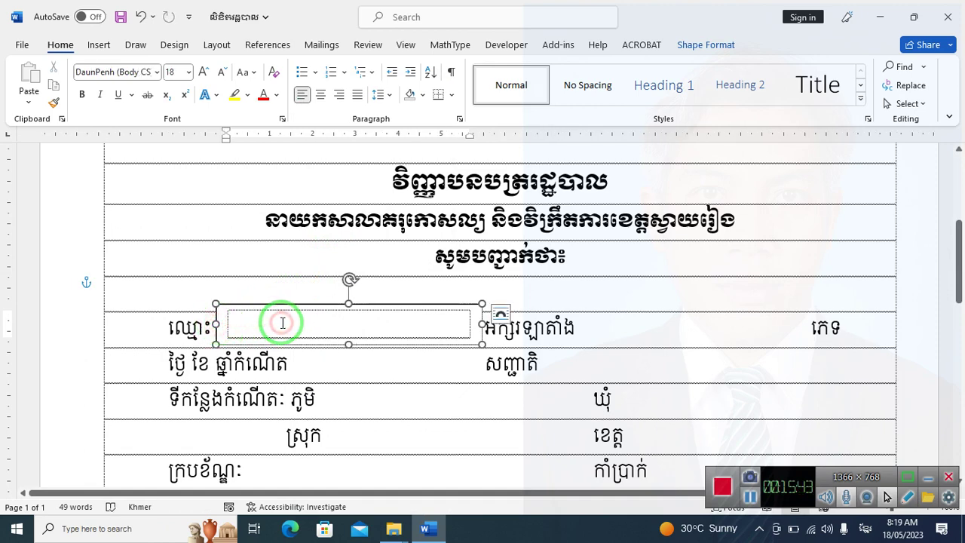
{"action": "left_click", "coordinate": [315, 47]}
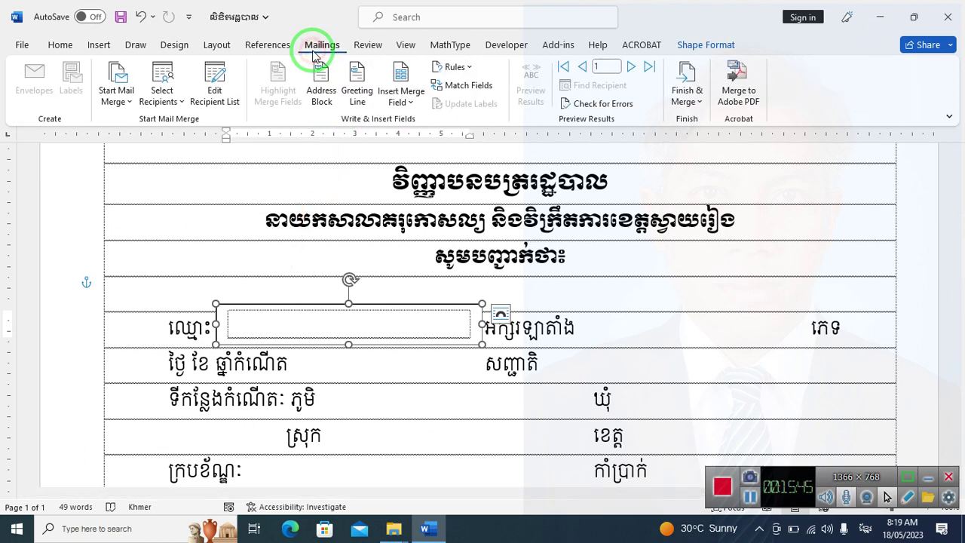
Insert the «គោត្តនាម_នាម» merge field into the text box
{"action": "left_click", "coordinate": [401, 96]}
{"action": "left_click", "coordinate": [411, 156]}
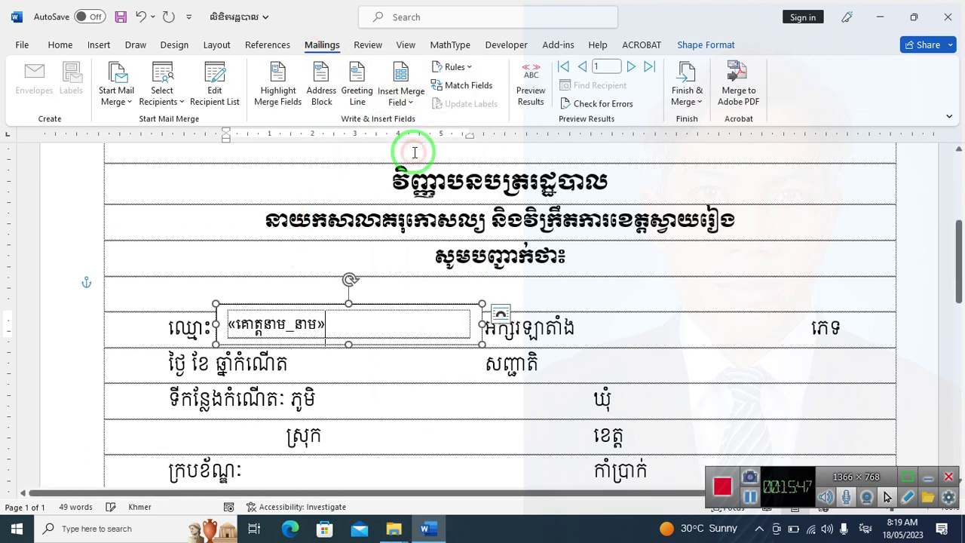
{"action": "left_click_drag", "start_coordinate": [345, 324], "coordinate": [209, 327]}
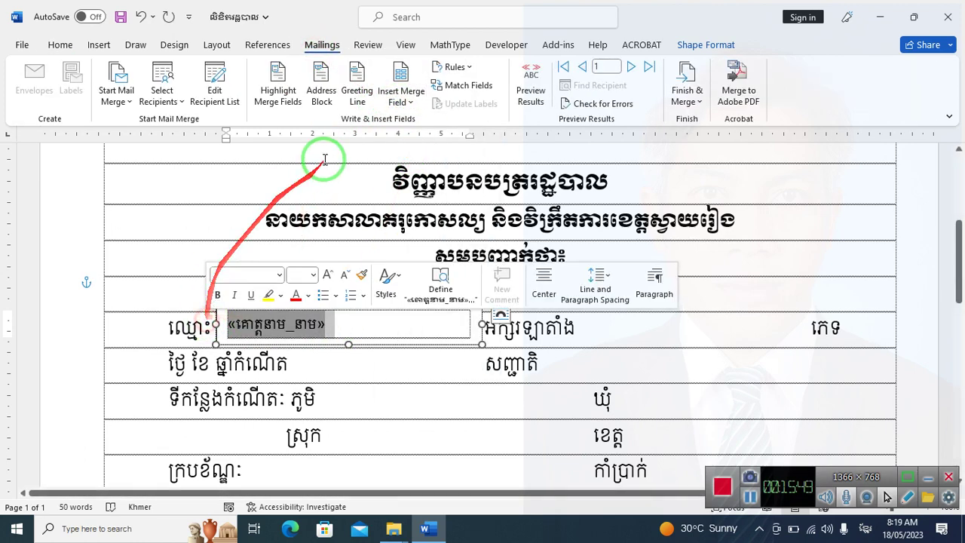
Centre the field and format it in Khmer OS Muol Light, size 11
{"action": "left_click", "coordinate": [60, 45]}
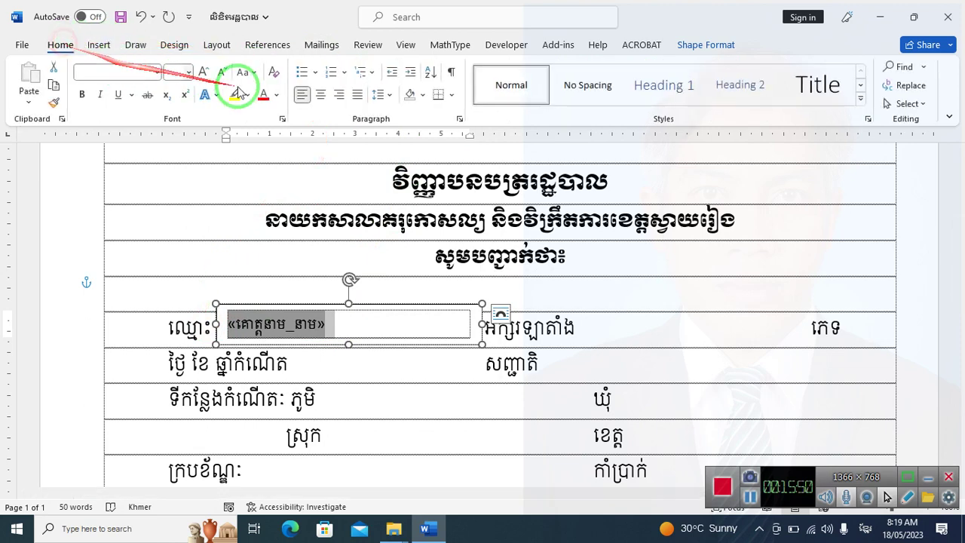
{"action": "left_click", "coordinate": [321, 95]}
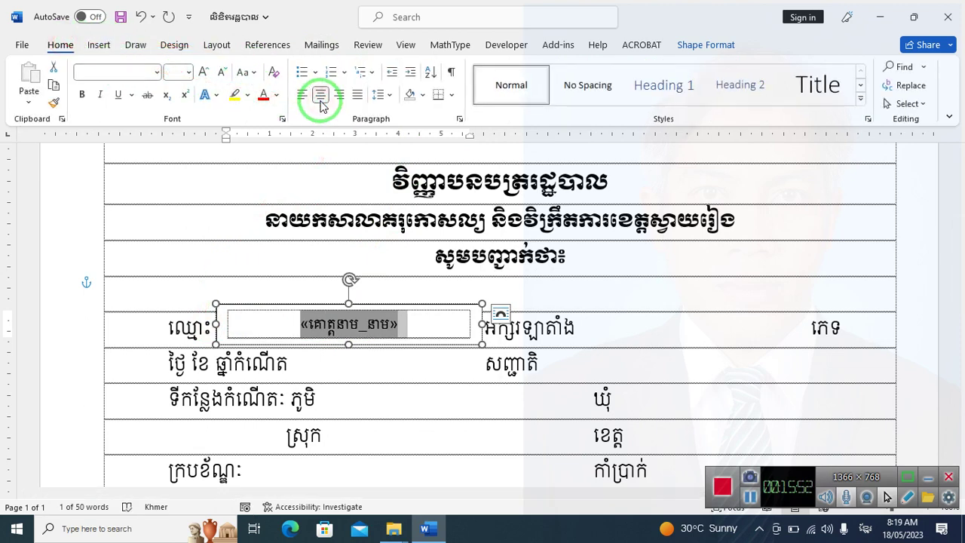
{"action": "left_click", "coordinate": [156, 73]}
{"action": "left_click", "coordinate": [155, 211]}
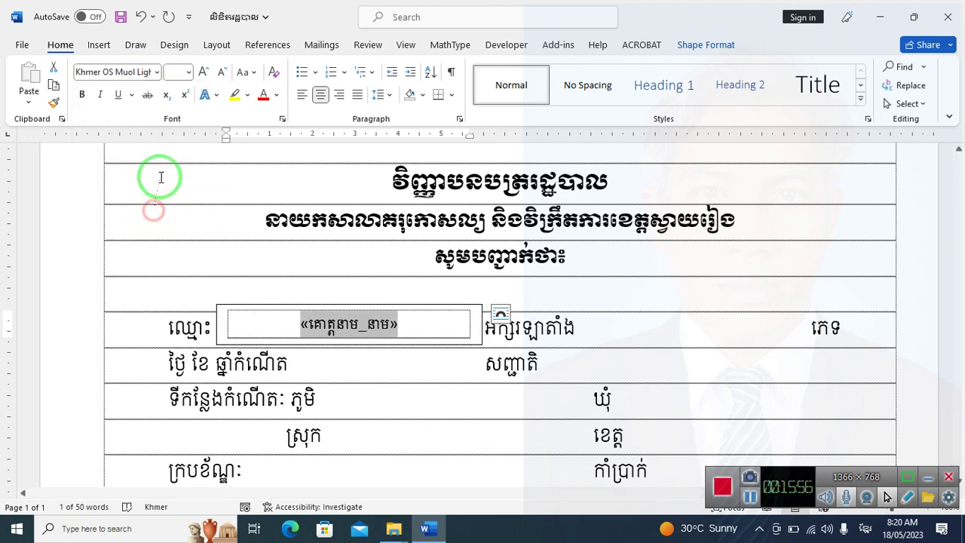
{"action": "left_click", "coordinate": [188, 72]}
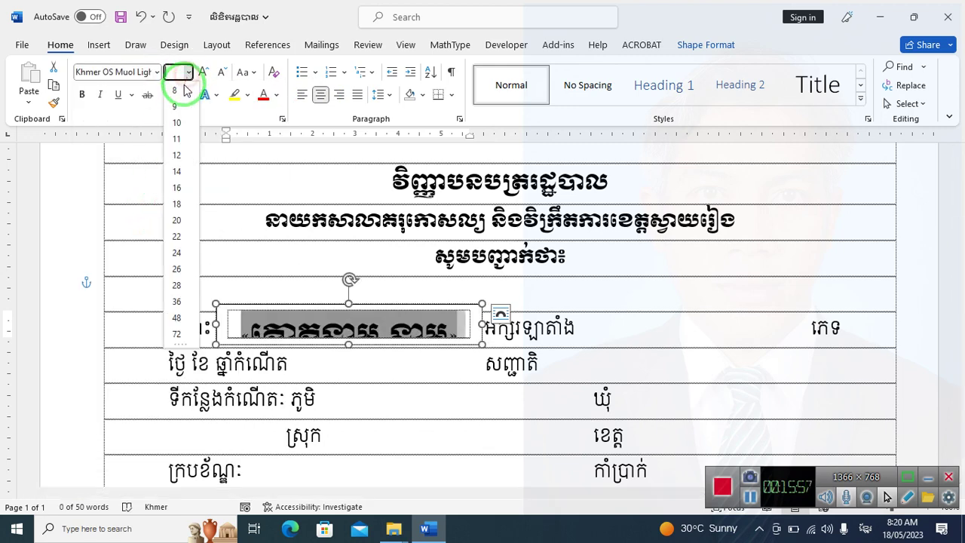
{"action": "left_click", "coordinate": [177, 140]}
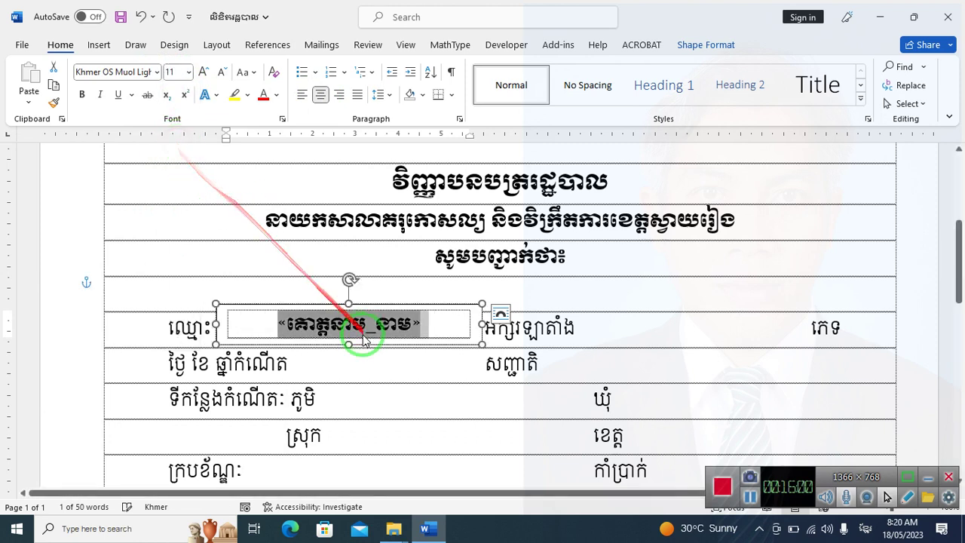
Lengthen the name text box slightly and turn on Preview Results
{"action": "left_click_drag", "start_coordinate": [350, 346], "coordinate": [352, 351]}
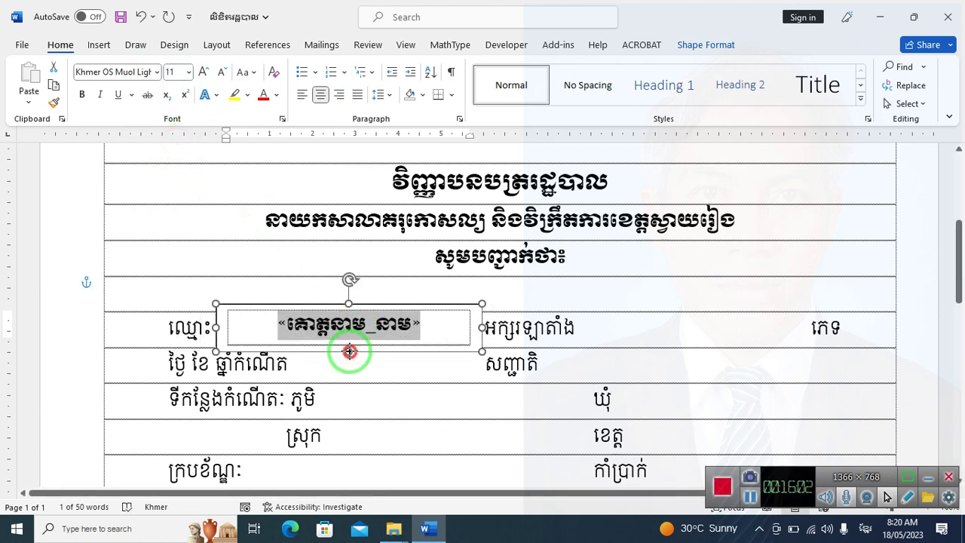
{"action": "left_click", "coordinate": [361, 395]}
{"action": "left_click", "coordinate": [365, 340]}
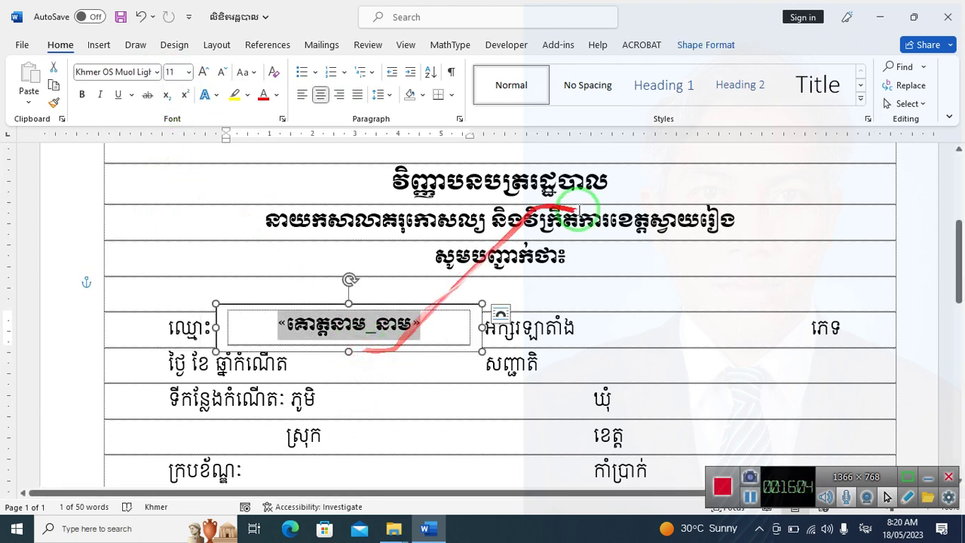
{"action": "key", "text": "Escape"}
{"action": "key", "text": "Escape"}
{"action": "left_click", "coordinate": [340, 45]}
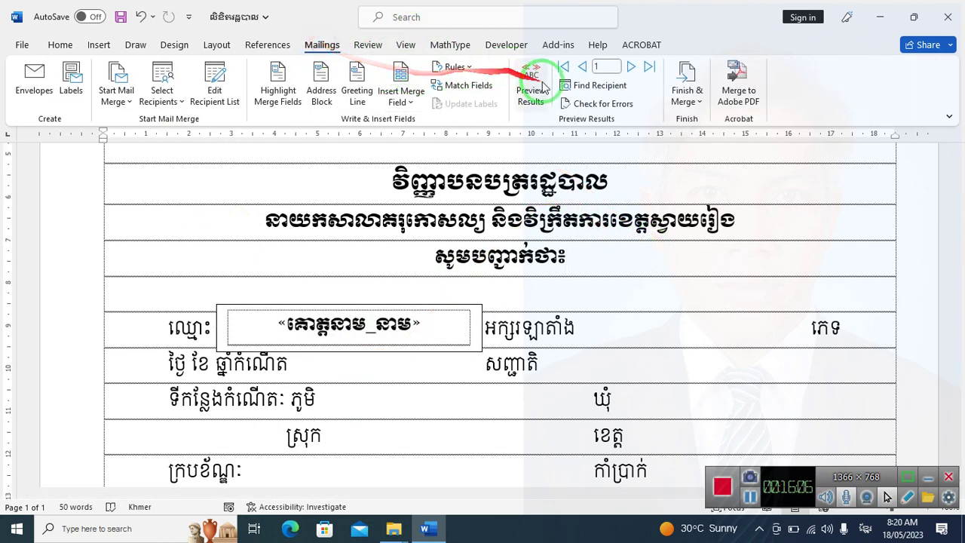
{"action": "left_click", "coordinate": [531, 81]}
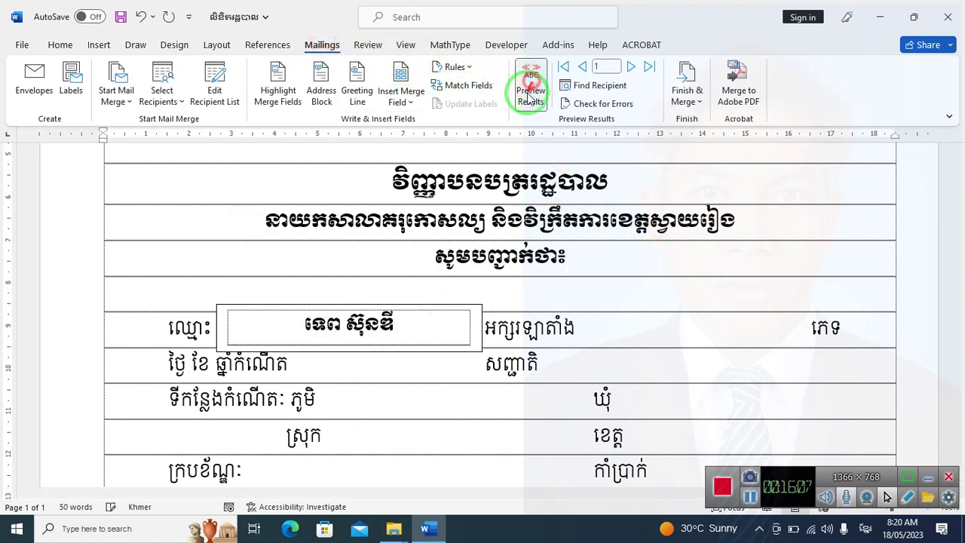
Browse three records forward and two back, then check the letter in print preview
{"action": "left_click", "coordinate": [632, 67]}
{"action": "left_click", "coordinate": [631, 67]}
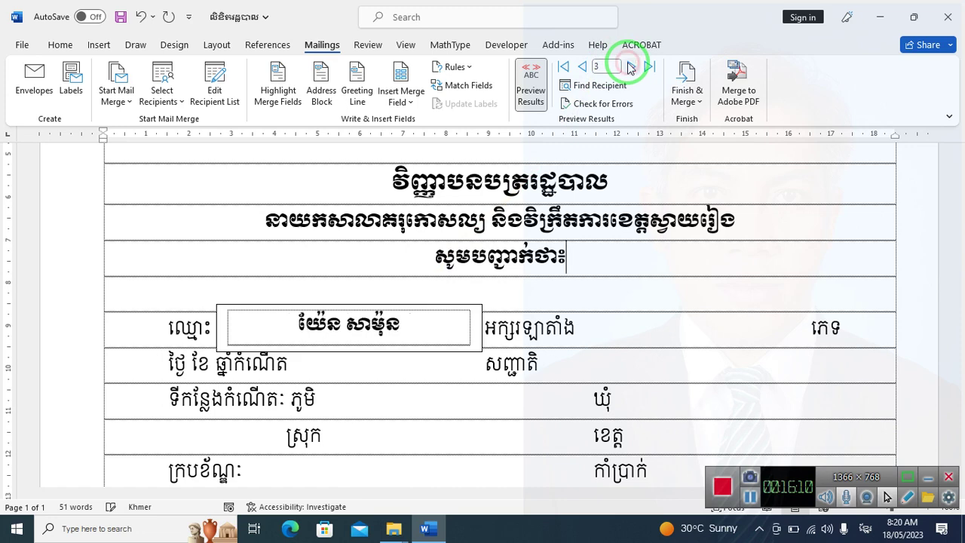
{"action": "left_click", "coordinate": [631, 67]}
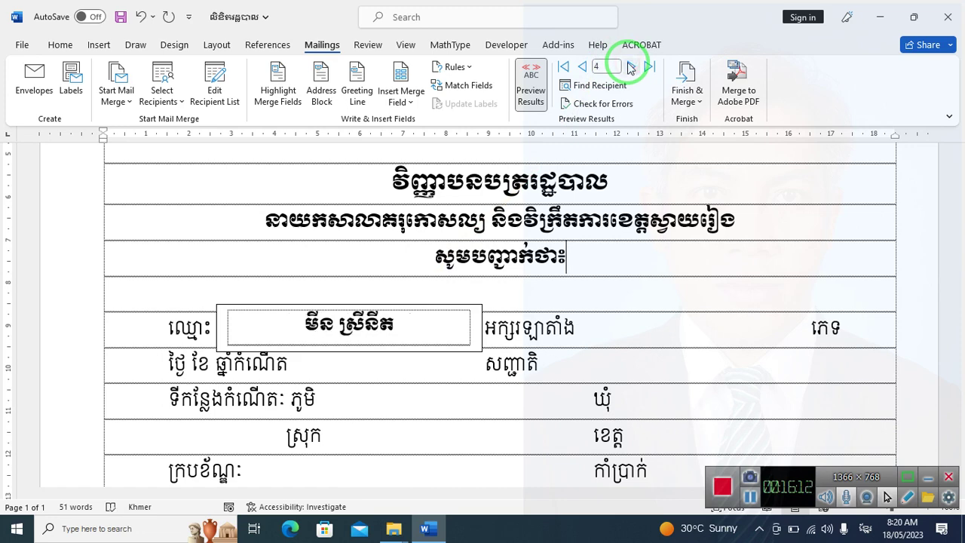
{"action": "left_click", "coordinate": [585, 68]}
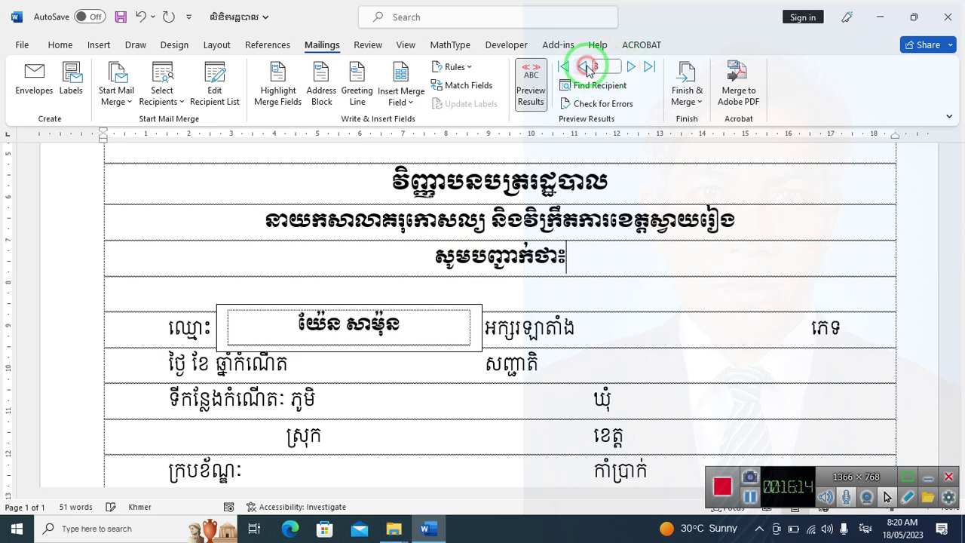
{"action": "left_click", "coordinate": [586, 67]}
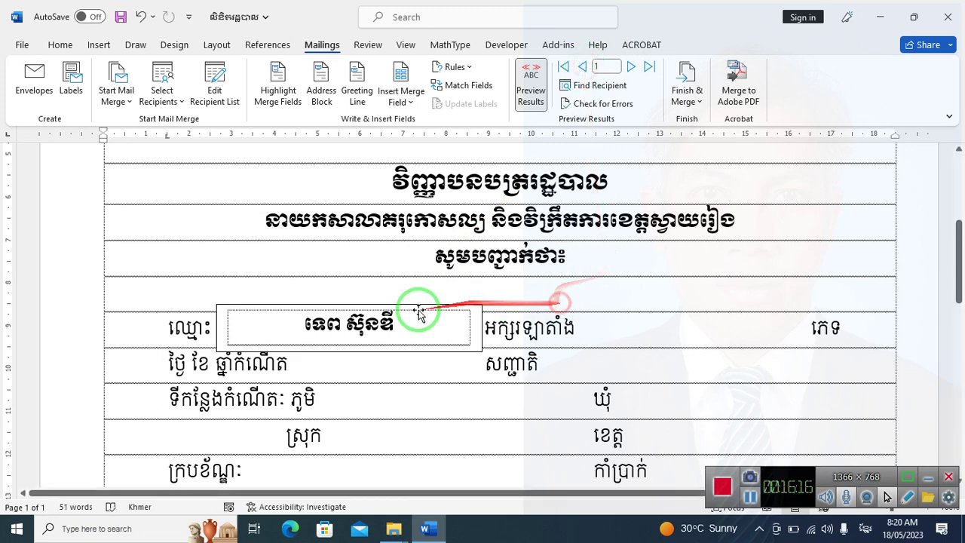
{"action": "left_click", "coordinate": [456, 307]}
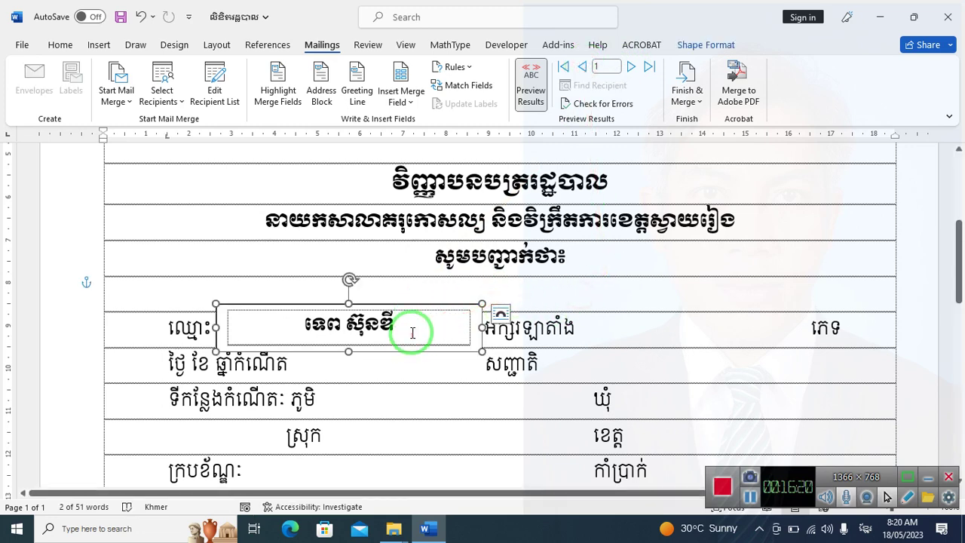
{"action": "key", "text": "ctrl+p"}
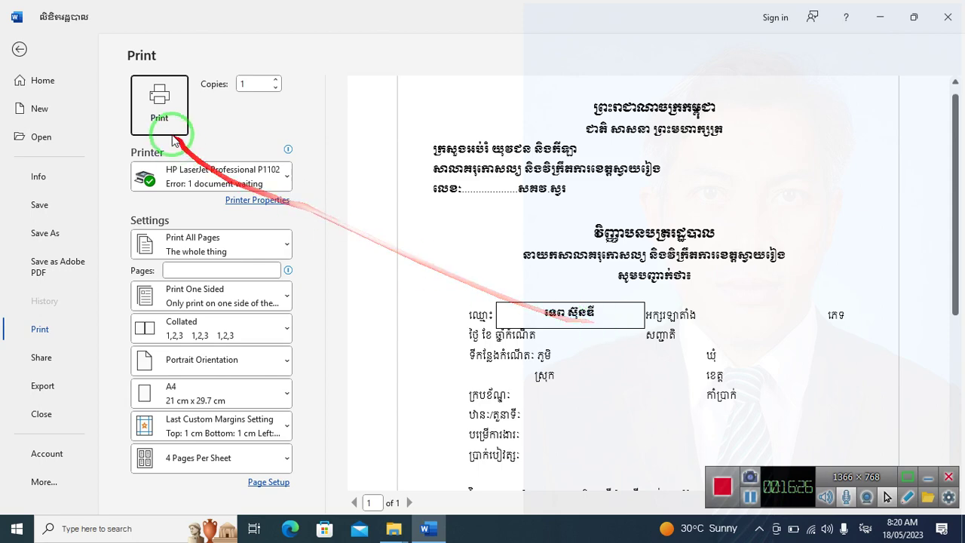
{"action": "left_click", "coordinate": [20, 49]}
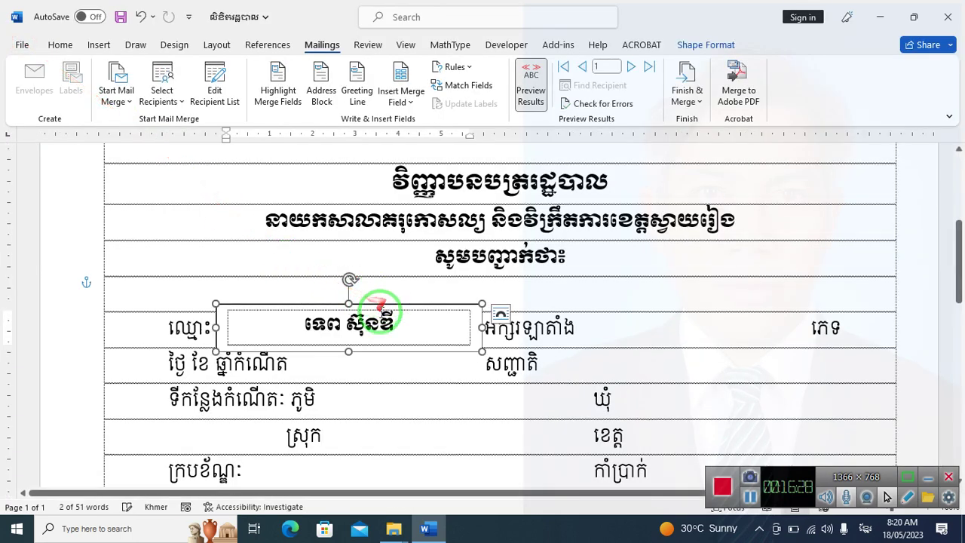
In Format Shape, set the name text box to No fill and No line
{"action": "scroll", "coordinate": [398, 298], "scroll_direction": "down", "scroll_amount": 2}
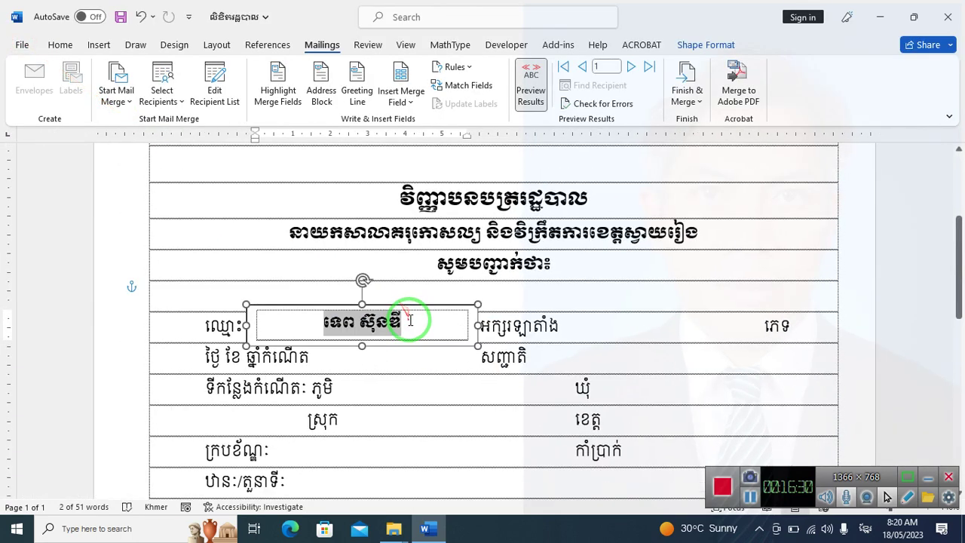
{"action": "triple_click", "coordinate": [405, 319]}
{"action": "right_click", "coordinate": [403, 344]}
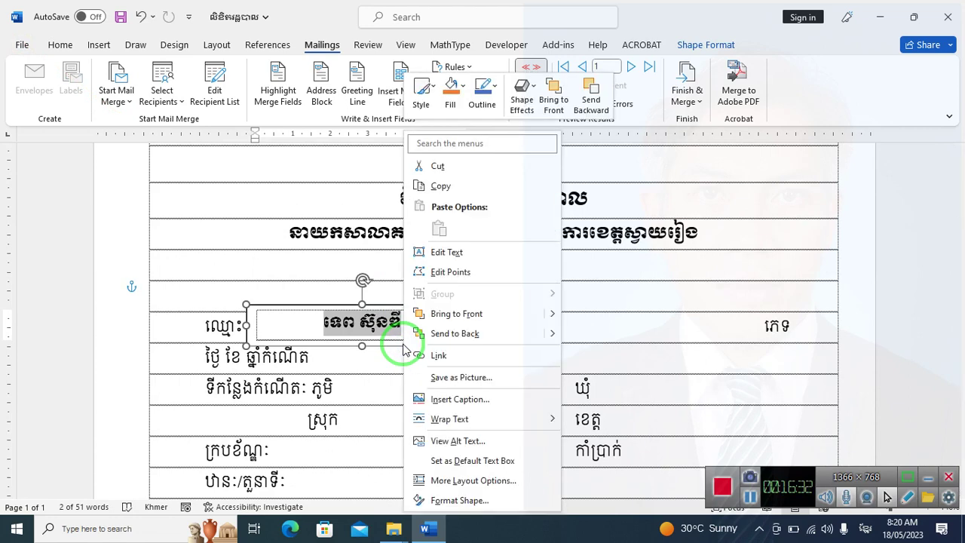
{"action": "left_click", "coordinate": [506, 505]}
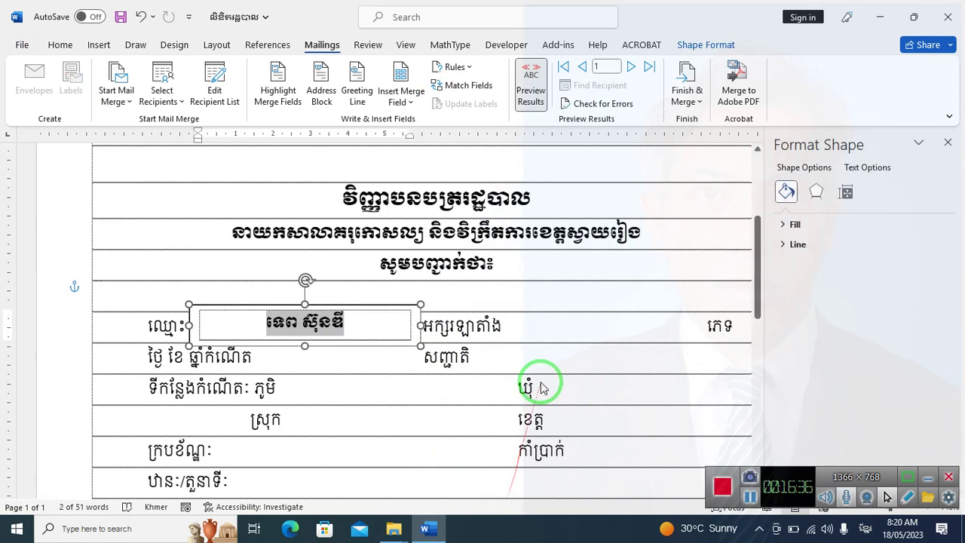
{"action": "left_click", "coordinate": [788, 227]}
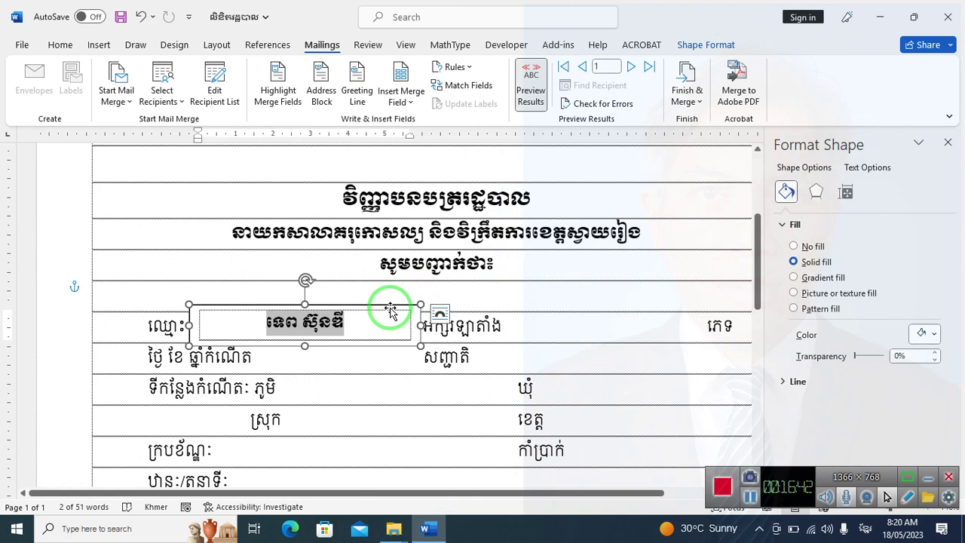
{"action": "left_click", "coordinate": [811, 247]}
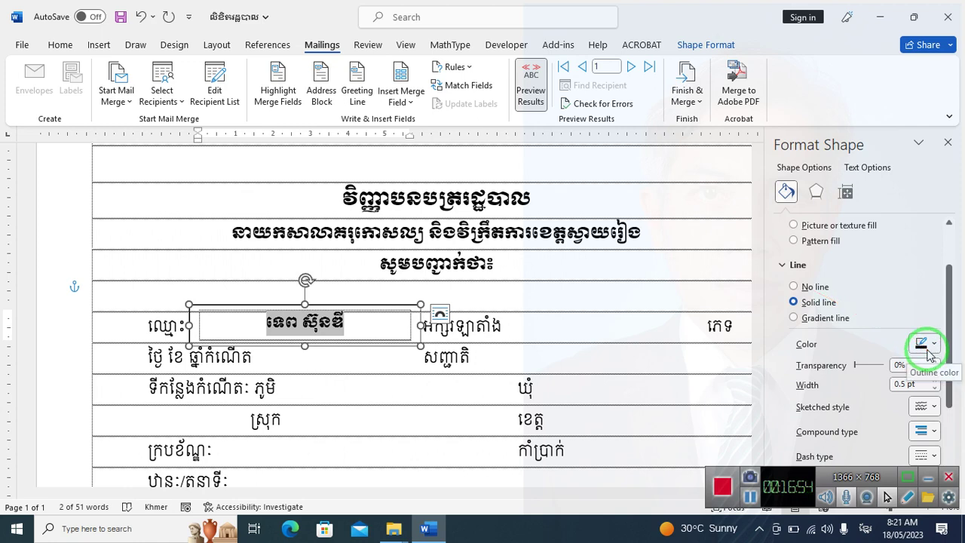
{"action": "left_click", "coordinate": [794, 287]}
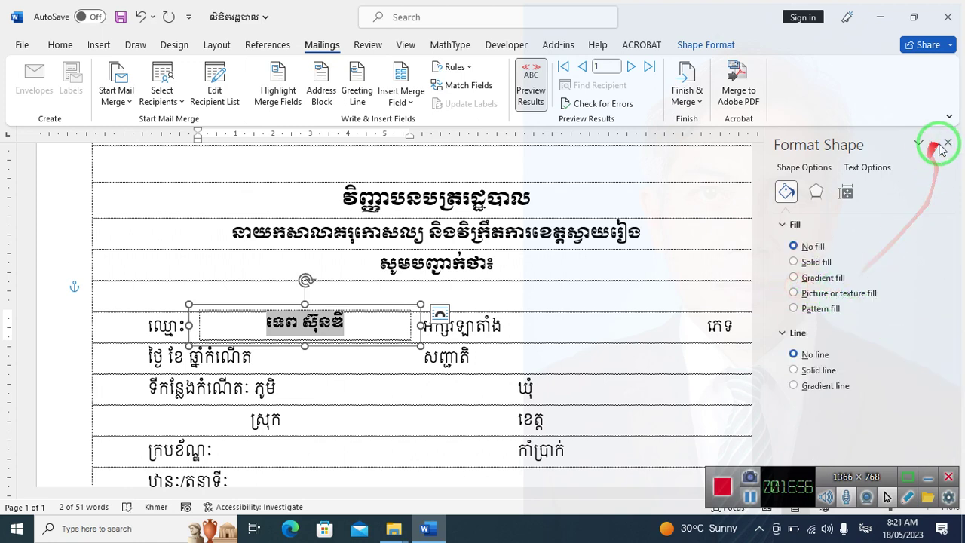
{"action": "left_click", "coordinate": [948, 142]}
{"action": "left_click", "coordinate": [422, 341]}
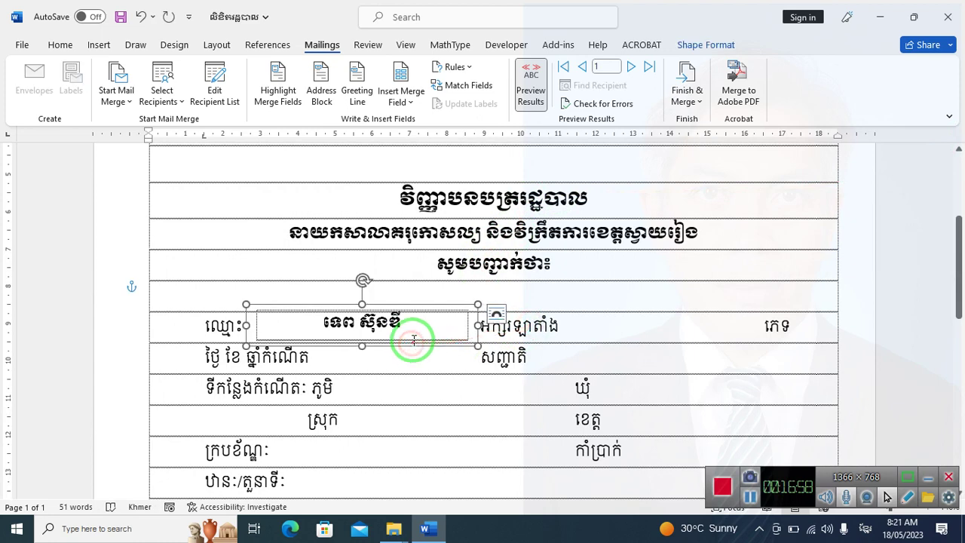
Copy the name box beside the Latin-name label and fill it with the «អក្សរឡាតាំង» field
{"action": "left_click_drag", "start_coordinate": [478, 347], "coordinate": [692, 350]}
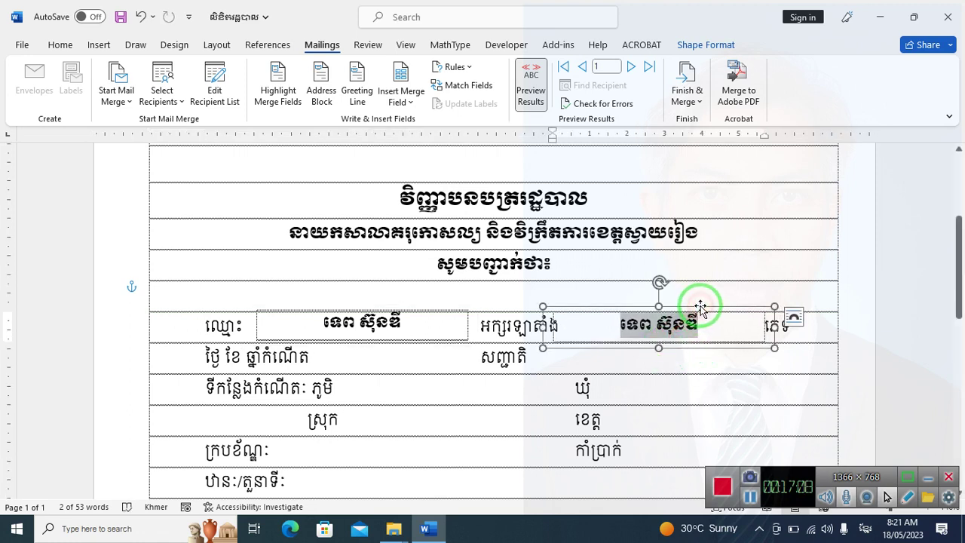
{"action": "left_click_drag", "start_coordinate": [700, 307], "coordinate": [701, 307]}
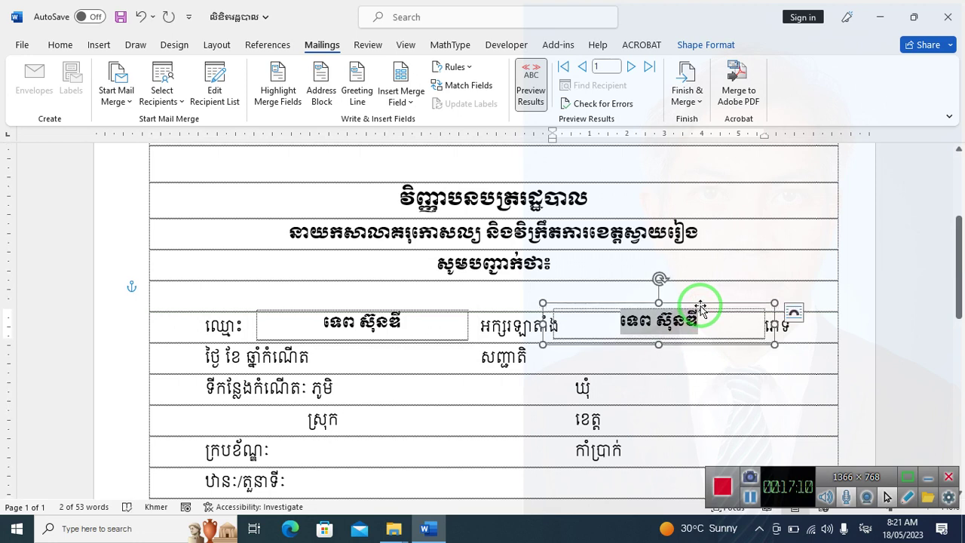
{"action": "left_click", "coordinate": [724, 324]}
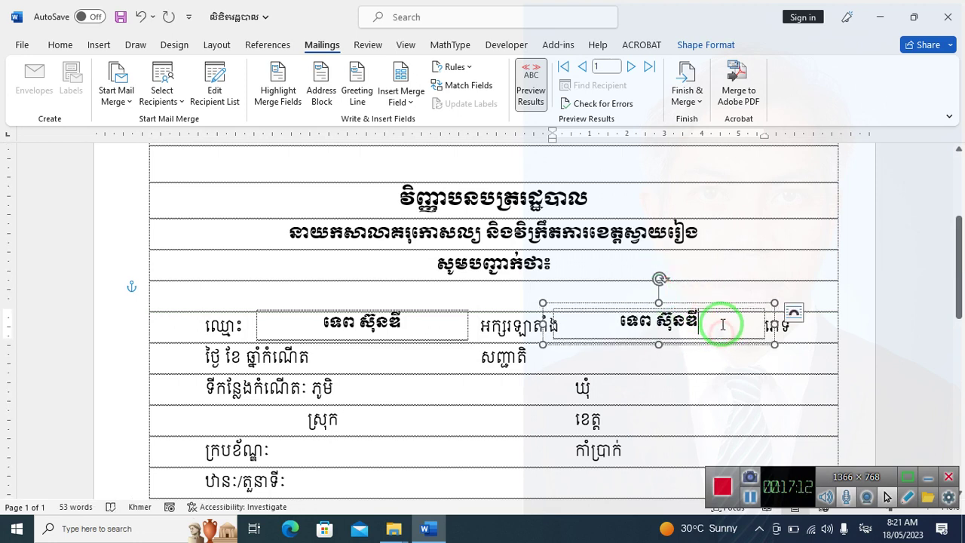
{"action": "double_click", "coordinate": [724, 324]}
{"action": "key", "text": "Delete"}
{"action": "left_click", "coordinate": [526, 77]}
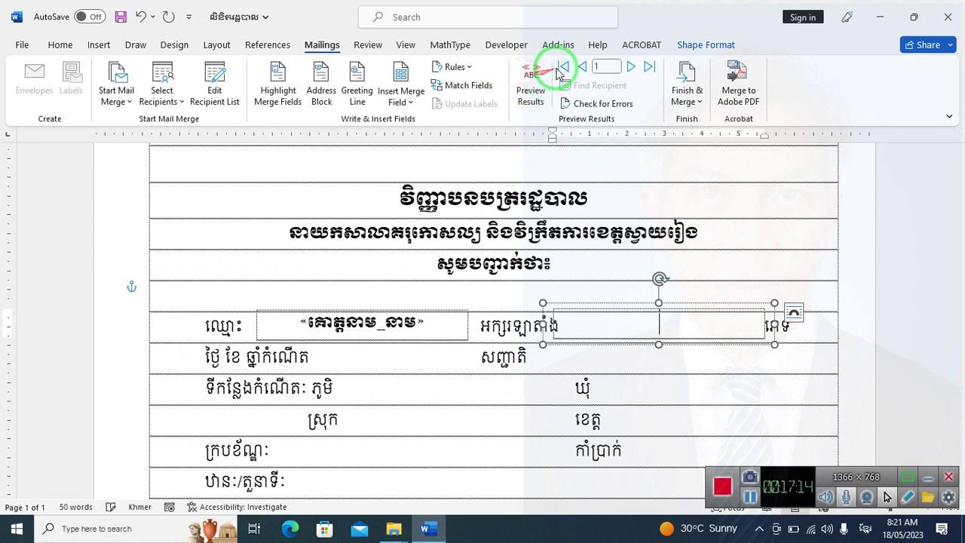
{"action": "left_click", "coordinate": [401, 98]}
{"action": "left_click", "coordinate": [398, 166]}
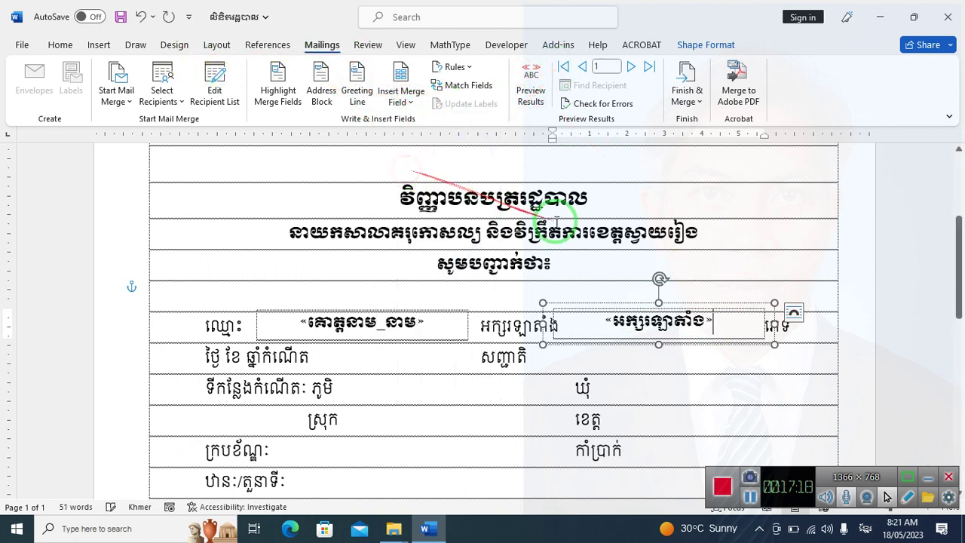
Copy the Latin-name box, narrow it and place it beside the gender label
{"action": "left_click", "coordinate": [701, 350]}
{"action": "left_click", "coordinate": [701, 343]}
{"action": "left_click_drag", "start_coordinate": [703, 348], "coordinate": [650, 379]}
{"action": "key", "text": "Escape"}
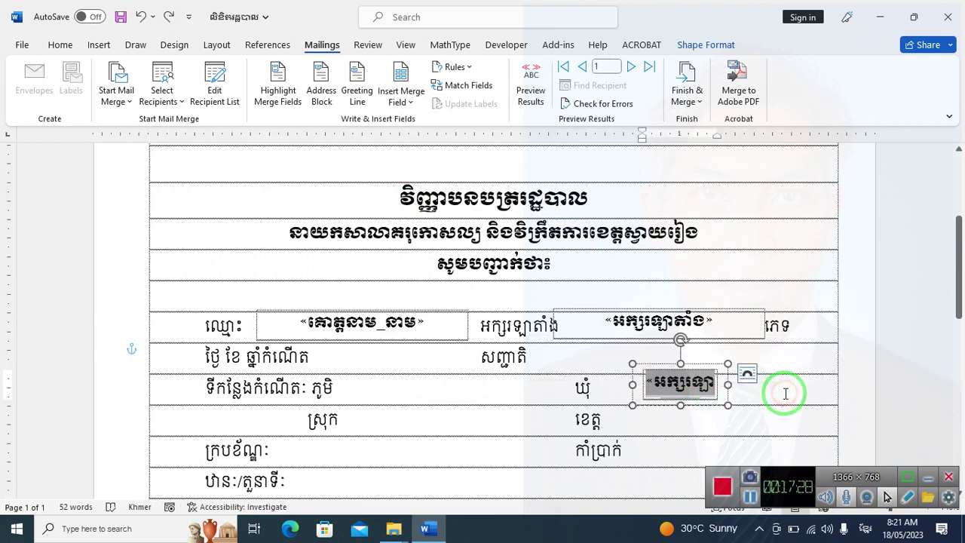
{"action": "left_click", "coordinate": [700, 383]}
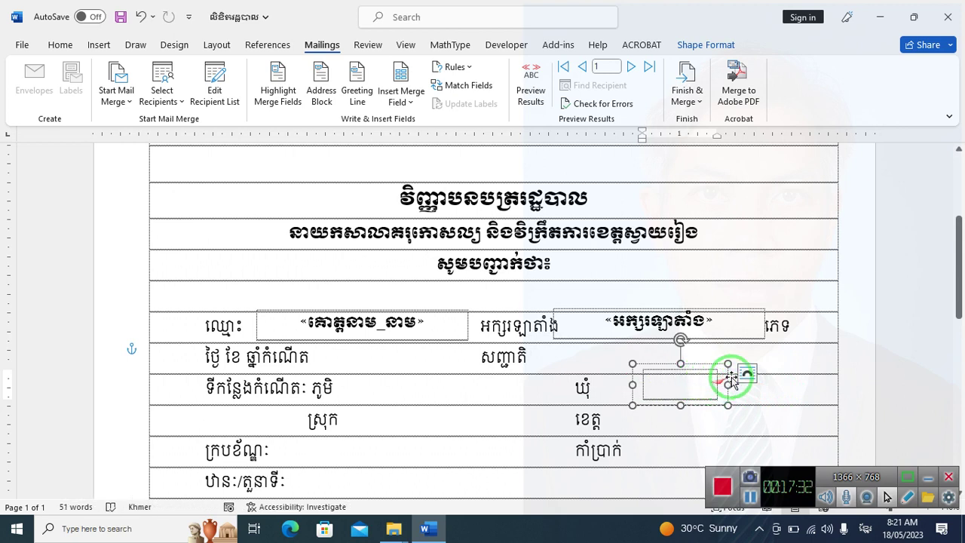
{"action": "left_click_drag", "start_coordinate": [725, 382], "coordinate": [855, 346]}
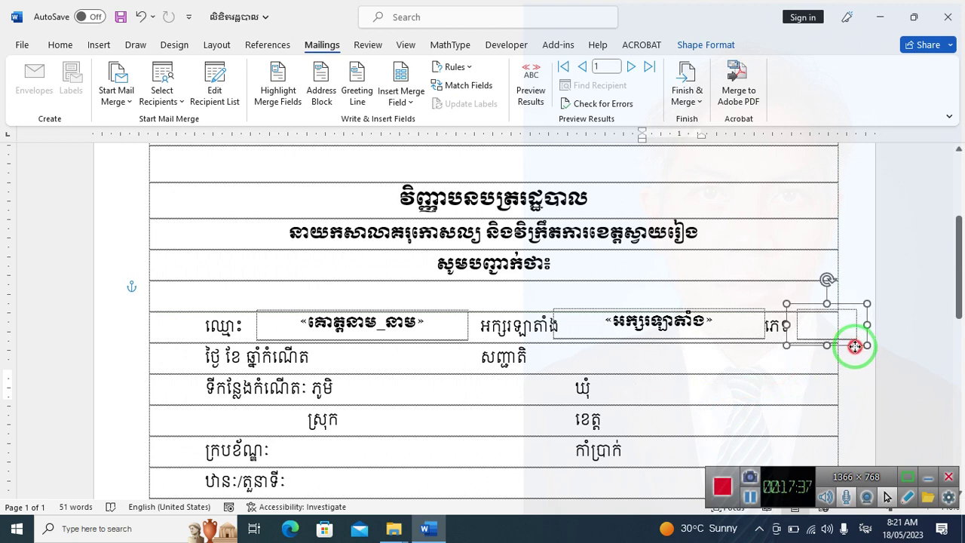
Insert the «គេទ1» field into the small box, then copy the name box into the row below
{"action": "right_click", "coordinate": [818, 332]}
{"action": "left_click", "coordinate": [815, 334]}
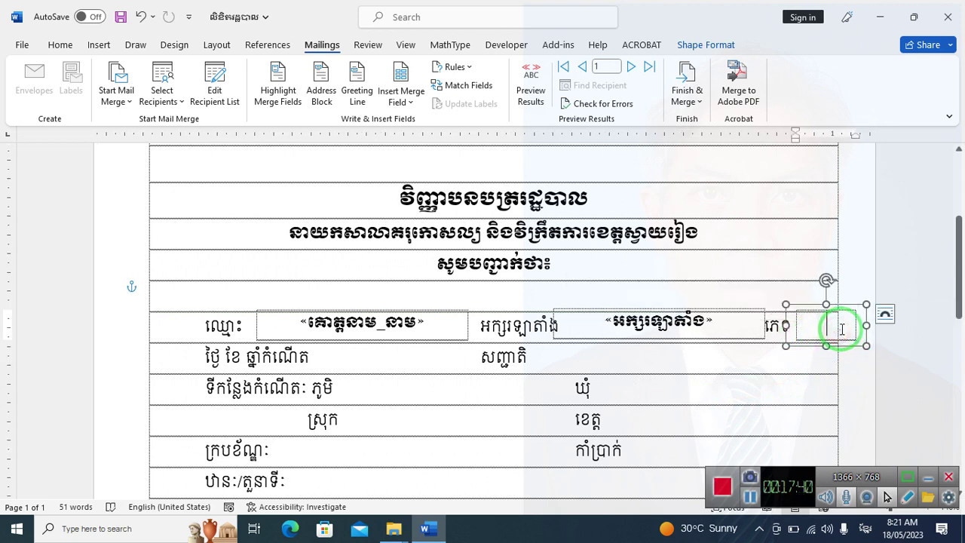
{"action": "key", "text": "alt+shift"}
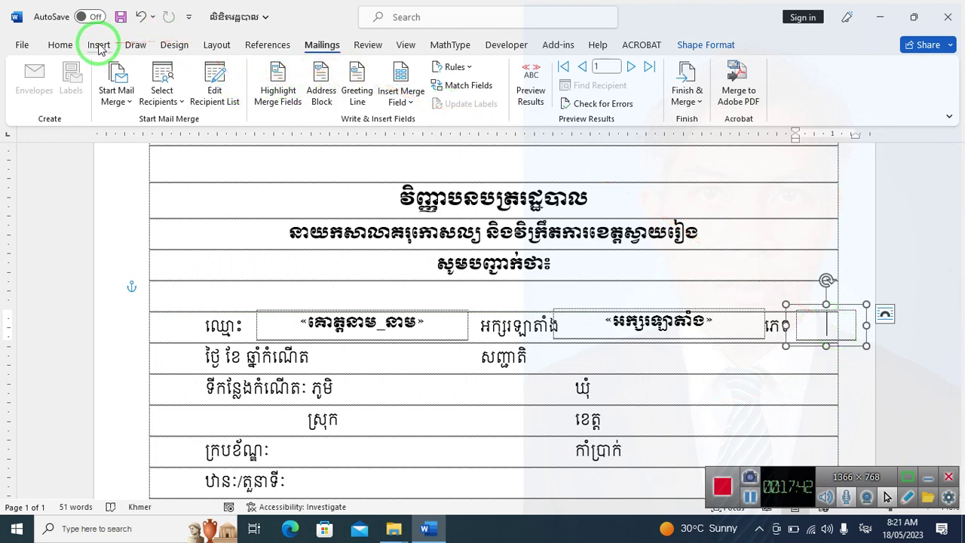
{"action": "left_click", "coordinate": [402, 95]}
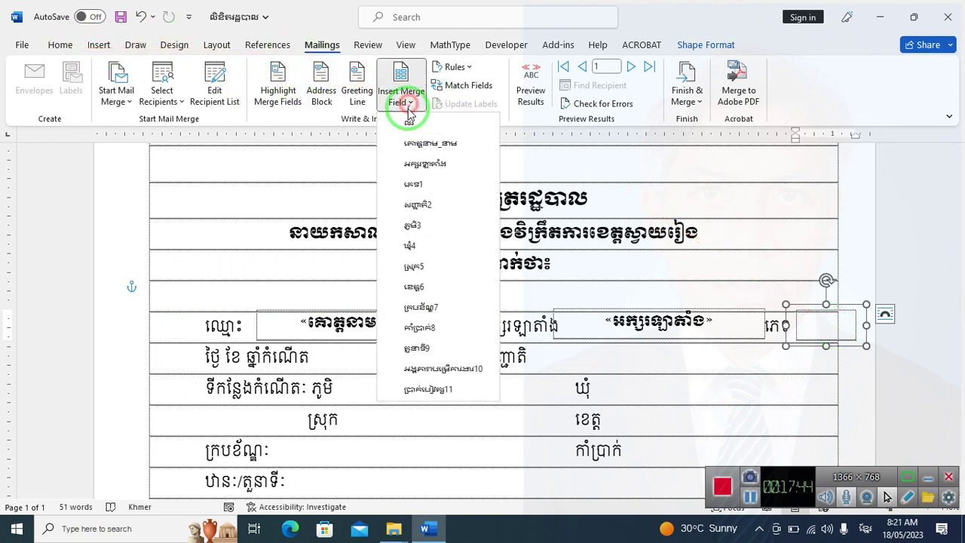
{"action": "left_click", "coordinate": [414, 183]}
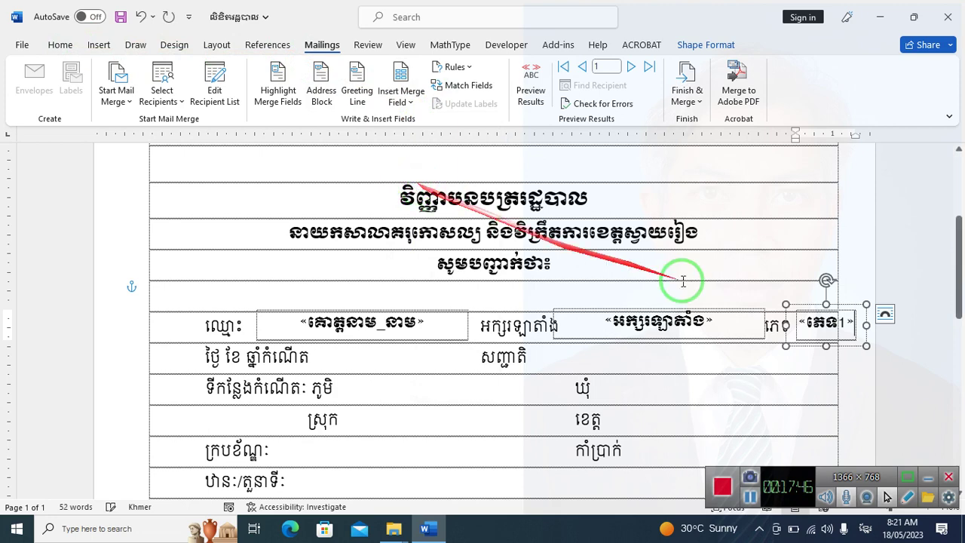
{"action": "left_click", "coordinate": [406, 332]}
{"action": "left_click_drag", "start_coordinate": [407, 348], "coordinate": [456, 380]}
Narrow the copied box in the birth-date row and delete its name field, leaving it empty
{"action": "left_click", "coordinate": [518, 367]}
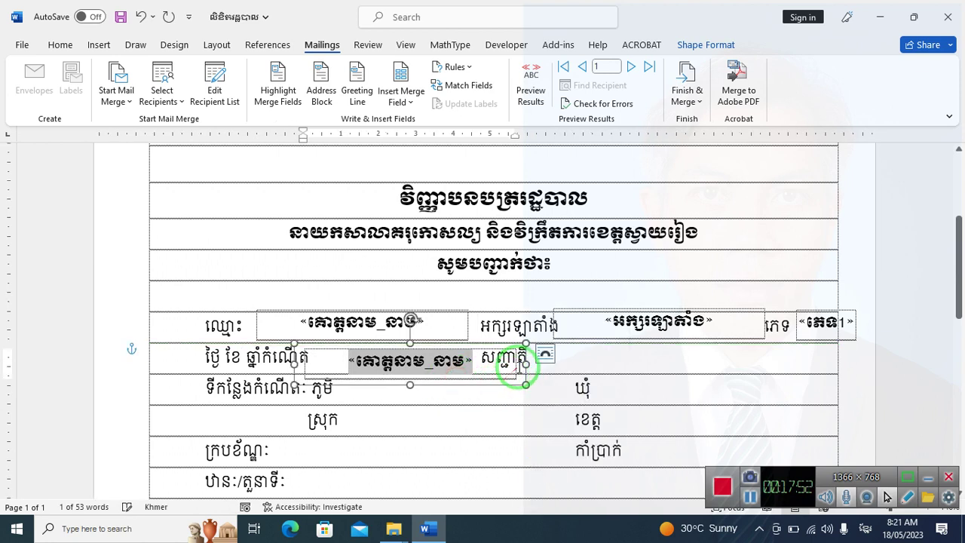
{"action": "left_click_drag", "start_coordinate": [526, 363], "coordinate": [481, 359]}
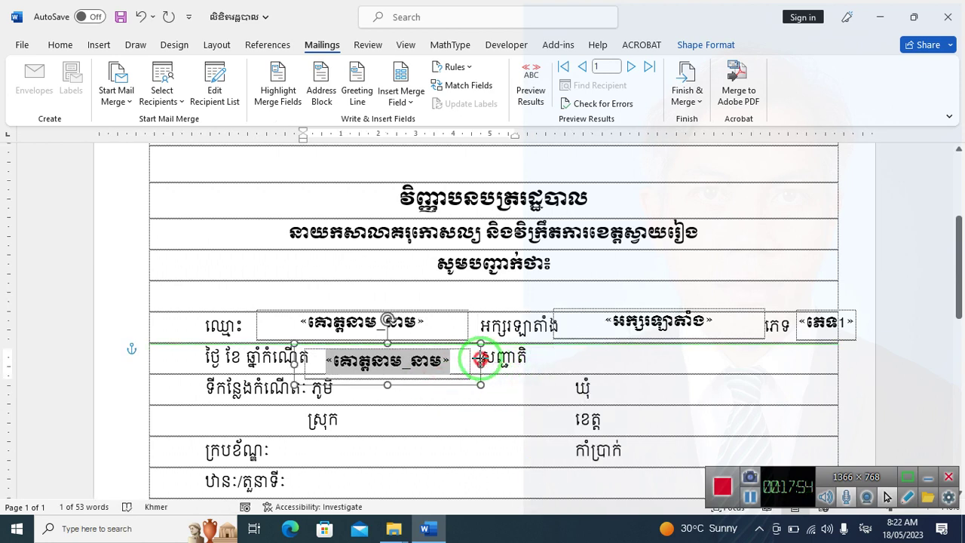
{"action": "left_click", "coordinate": [291, 364]}
{"action": "left_click_drag", "start_coordinate": [296, 361], "coordinate": [313, 362]}
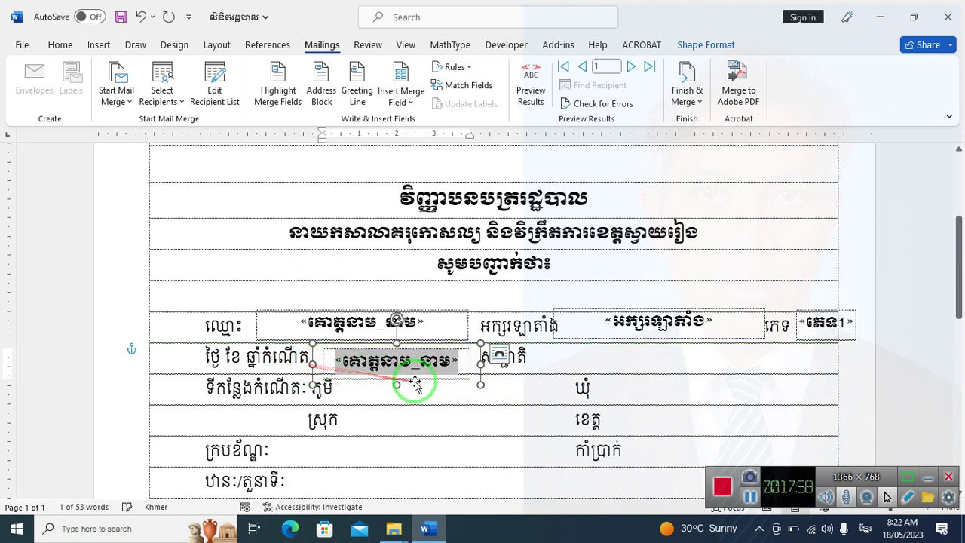
{"action": "left_click_drag", "start_coordinate": [450, 361], "coordinate": [248, 328]}
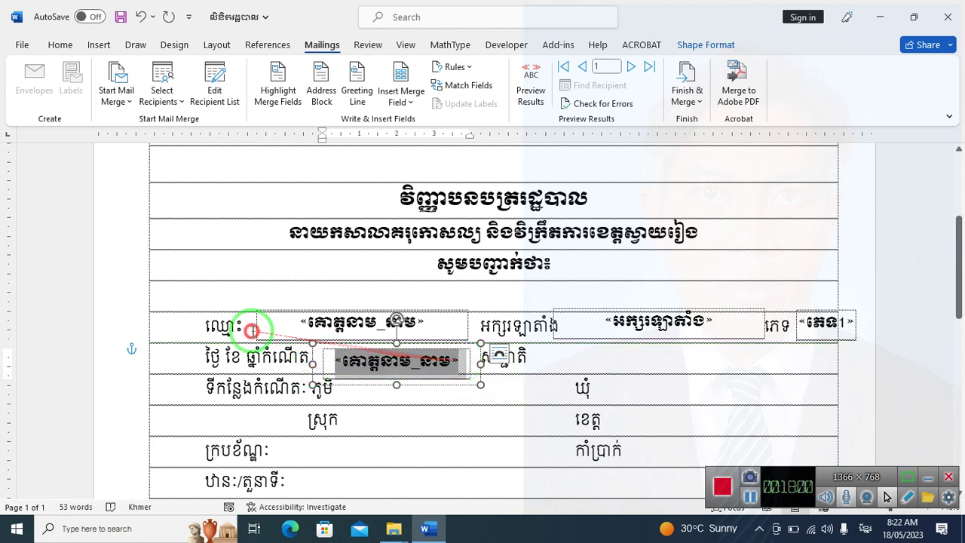
{"action": "key", "text": "BackSpace"}
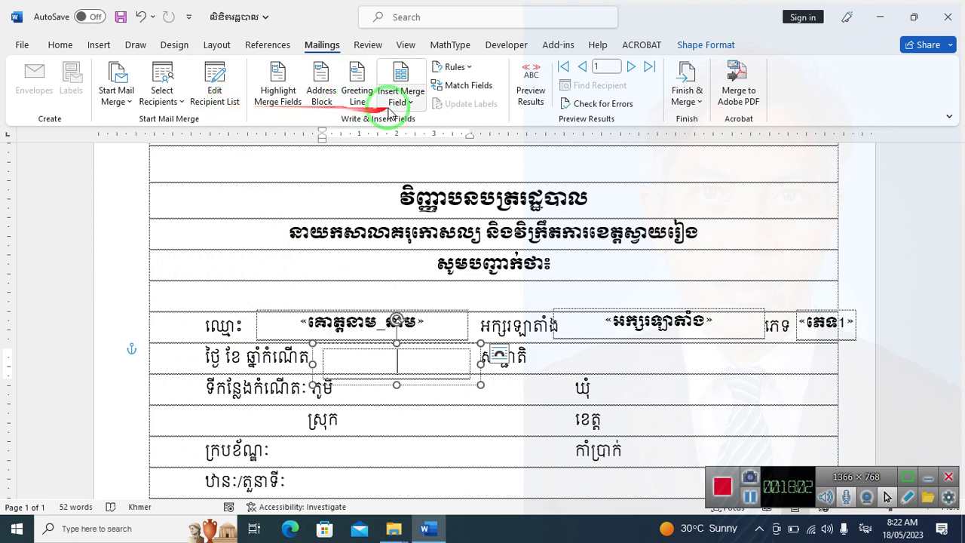
{"action": "left_click", "coordinate": [400, 97]}
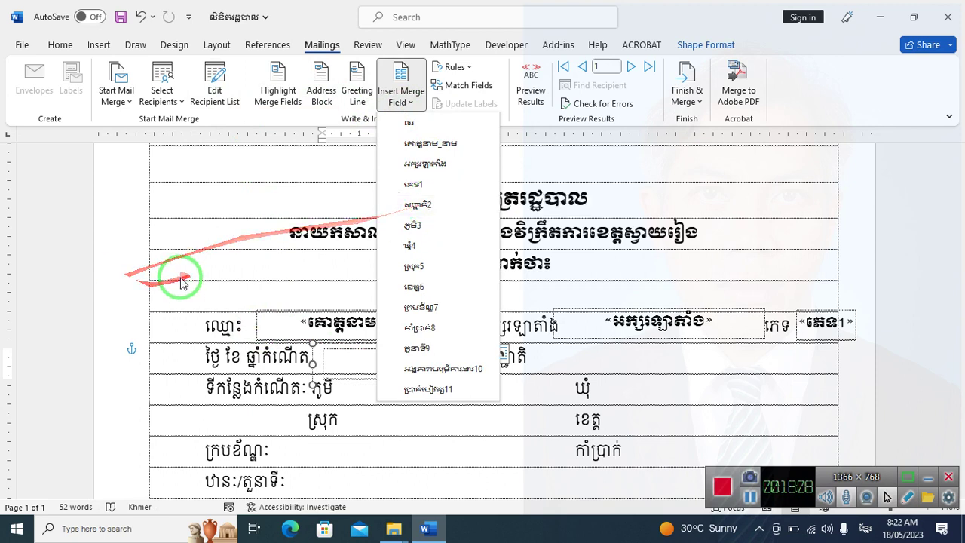
{"action": "left_click", "coordinate": [355, 350]}
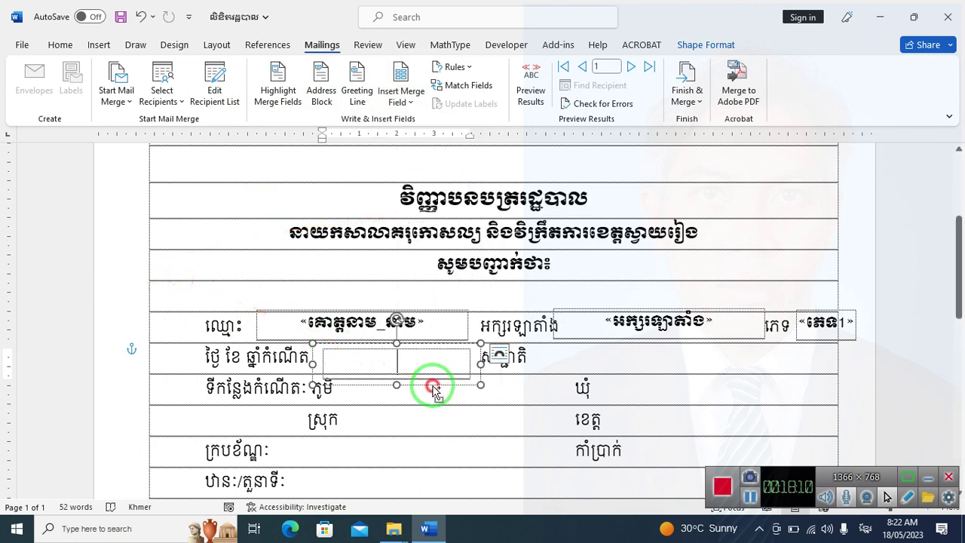
Copy the empty box beside សញ្ជាតិ, insert the centred «សញ្ជាតិ2» field into it
{"action": "left_click_drag", "start_coordinate": [435, 389], "coordinate": [585, 377]}
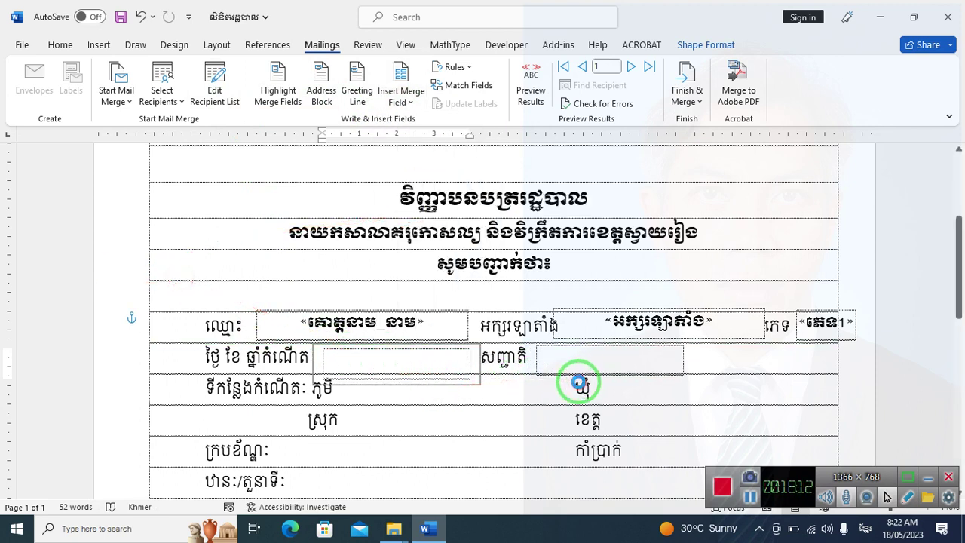
{"action": "left_click", "coordinate": [577, 381]}
{"action": "key", "text": "alt+shift"}
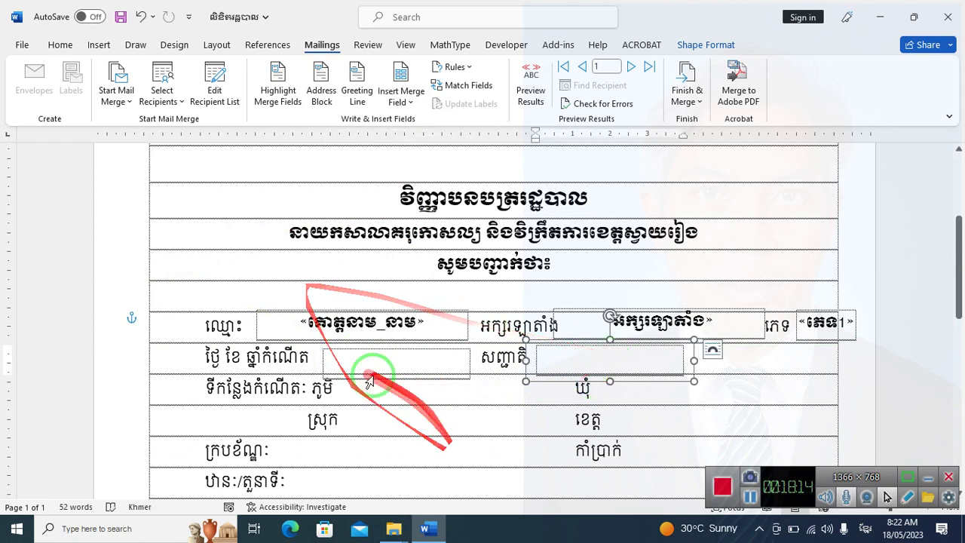
{"action": "left_click", "coordinate": [400, 98]}
{"action": "left_click", "coordinate": [429, 203]}
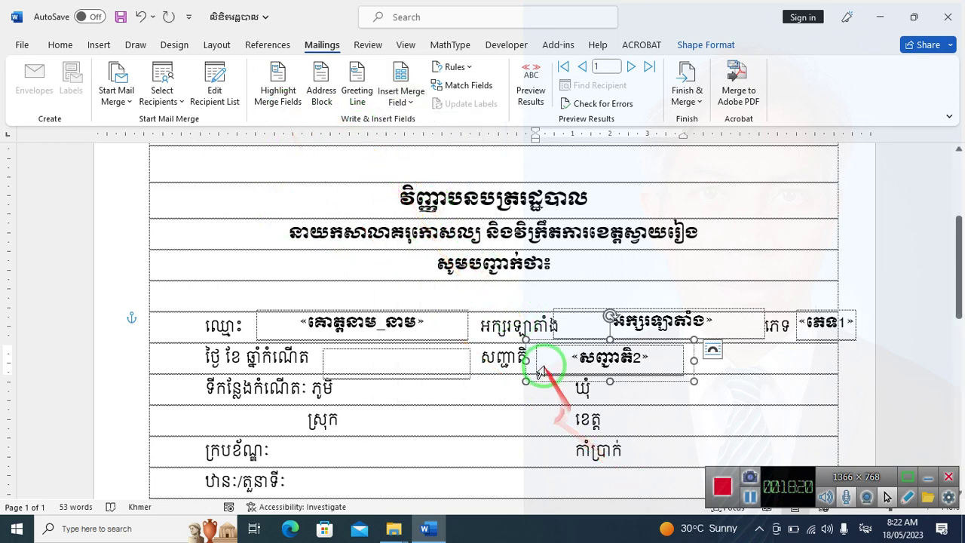
{"action": "left_click", "coordinate": [60, 44]}
{"action": "left_click", "coordinate": [317, 96]}
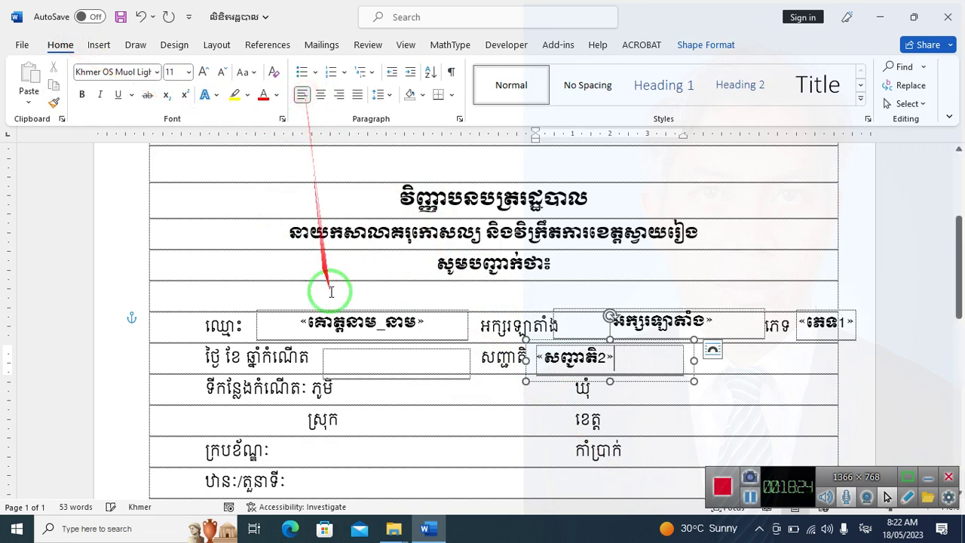
Copy the «សញ្ជាតិ2» box into the ភូមិ row, widen it and delete its field
{"action": "scroll", "coordinate": [402, 341], "scroll_direction": "down", "scroll_amount": 3}
{"action": "left_click", "coordinate": [383, 250]}
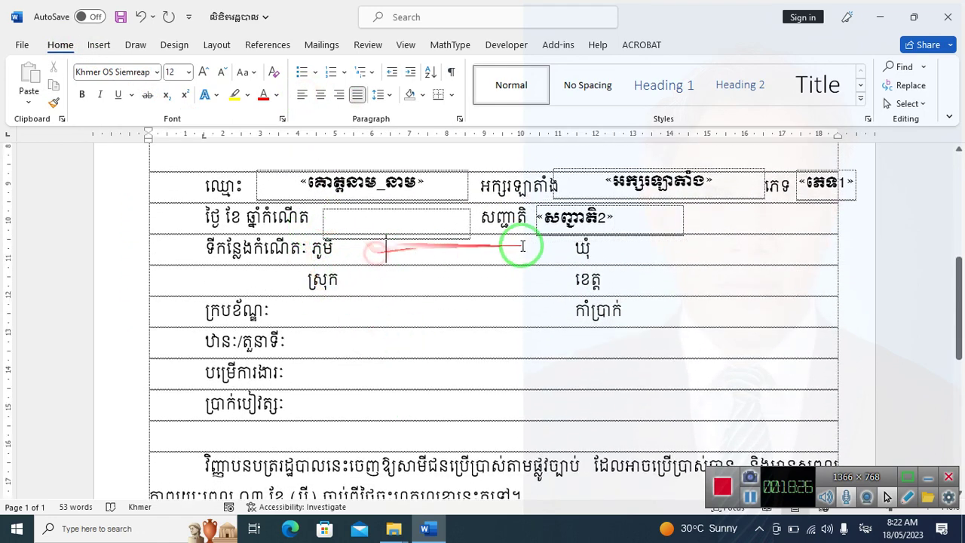
{"action": "left_click", "coordinate": [575, 239]}
{"action": "left_click_drag", "start_coordinate": [579, 243], "coordinate": [409, 254]}
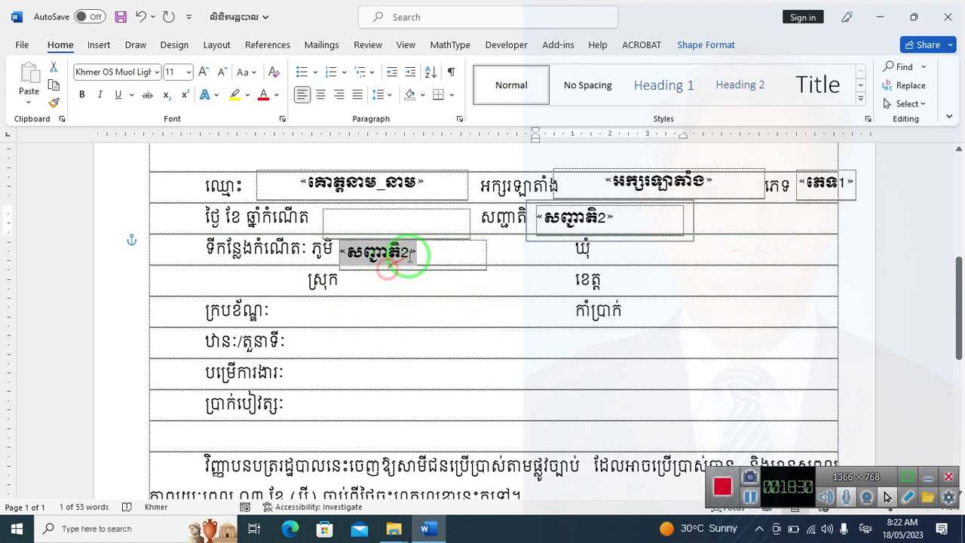
{"action": "left_click_drag", "start_coordinate": [497, 257], "coordinate": [556, 260]}
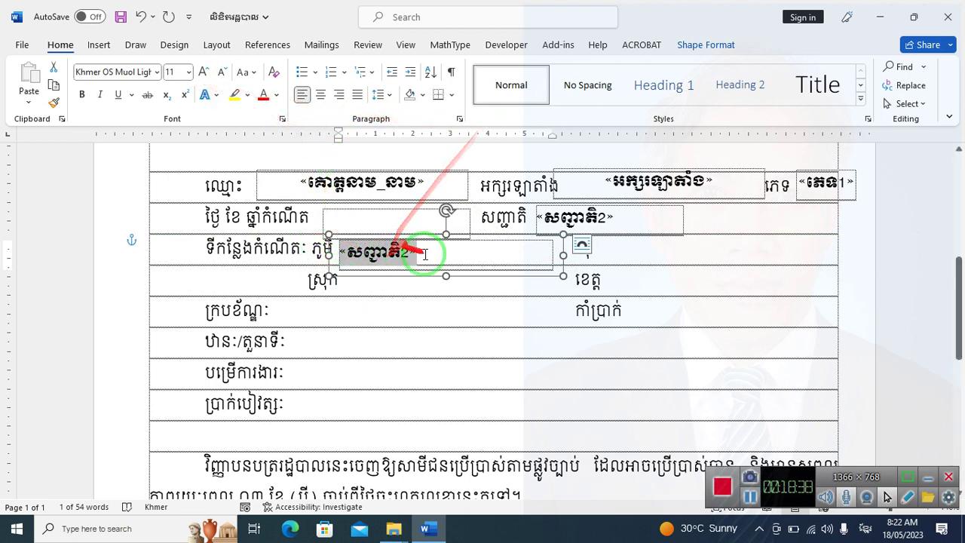
{"action": "left_click_drag", "start_coordinate": [430, 259], "coordinate": [273, 232]}
{"action": "key", "text": "Delete"}
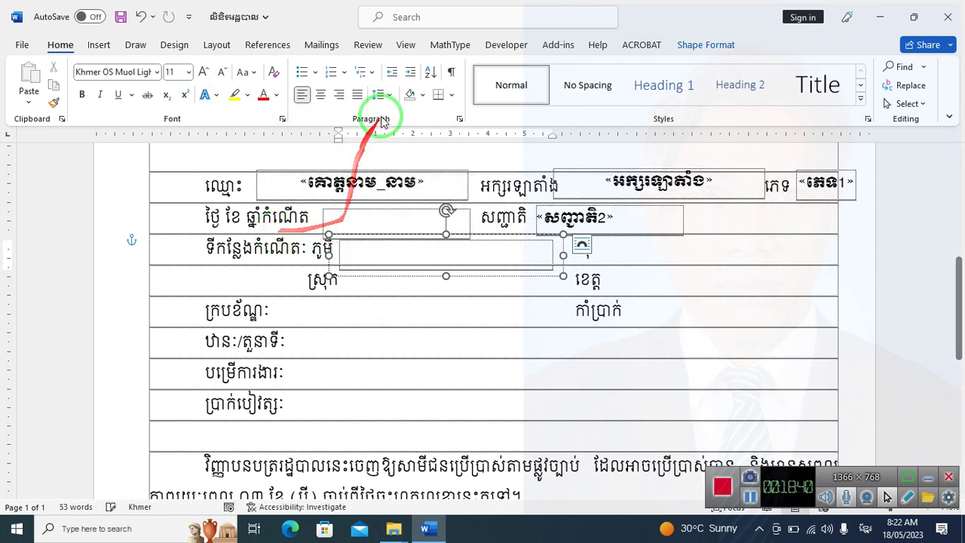
Insert «ភូមិ3» beside ភូមិ, copy the box beside ឃុំ holding «ឃុំ4», and copy it beside ស្រុក
{"action": "left_click", "coordinate": [323, 45]}
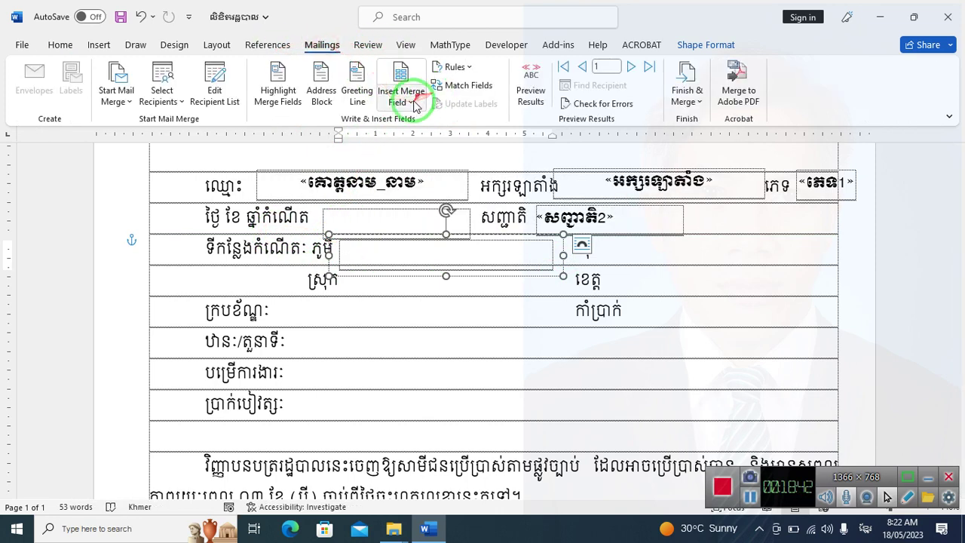
{"action": "left_click", "coordinate": [403, 87]}
{"action": "left_click", "coordinate": [427, 231]}
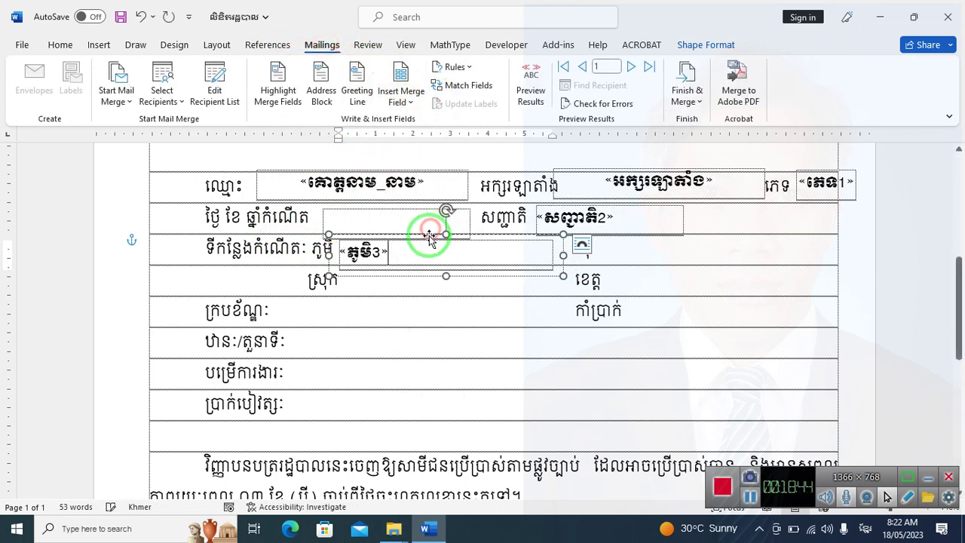
{"action": "left_click_drag", "start_coordinate": [471, 279], "coordinate": [727, 269]}
{"action": "key", "text": "Delete"}
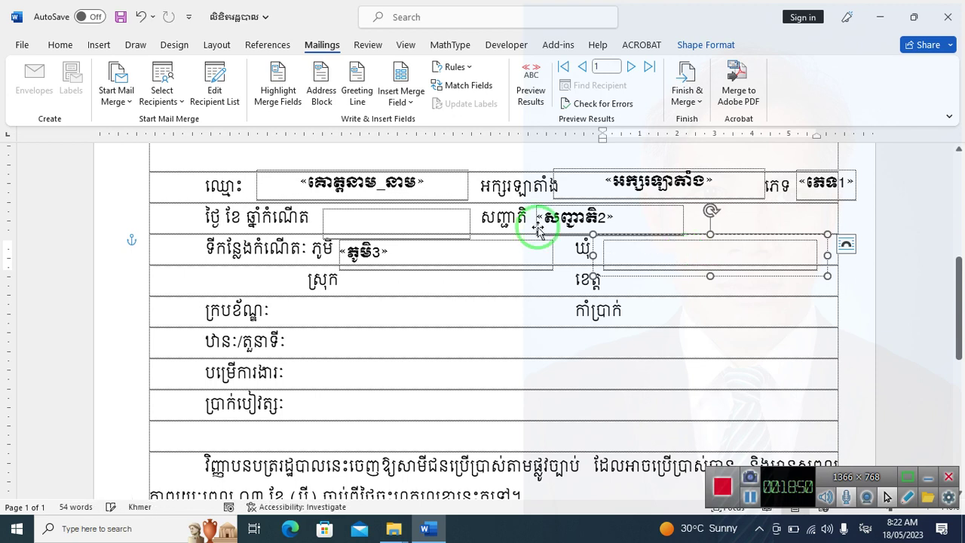
{"action": "left_click", "coordinate": [401, 98]}
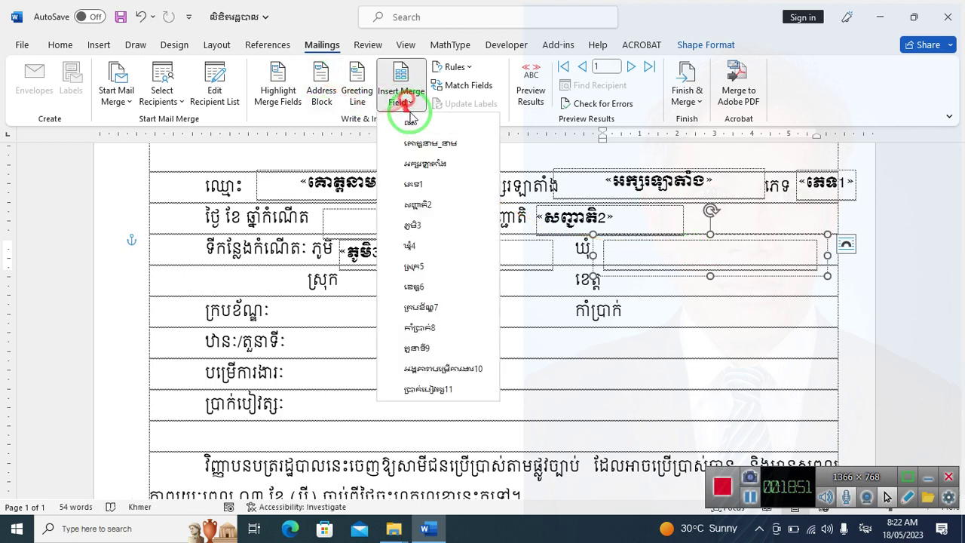
{"action": "left_click", "coordinate": [420, 246]}
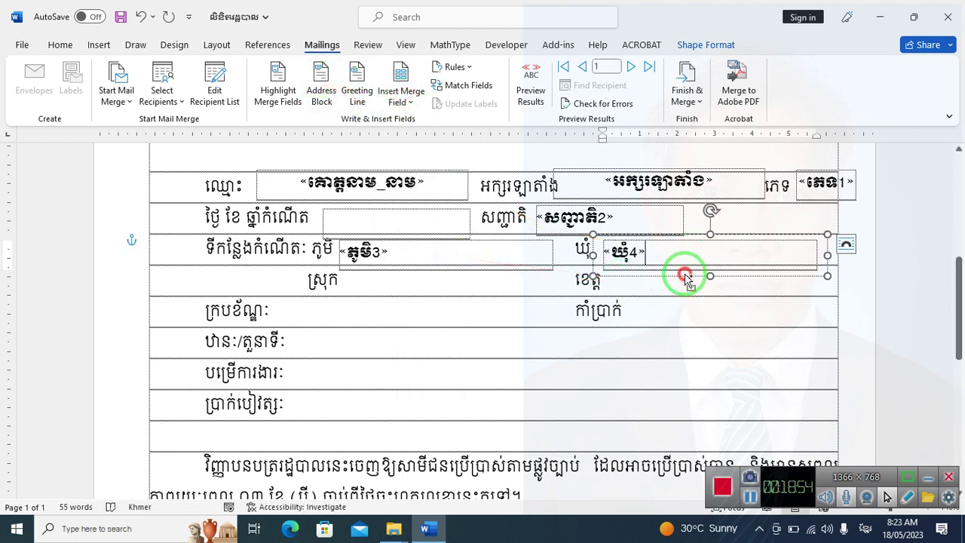
{"action": "left_click_drag", "start_coordinate": [686, 279], "coordinate": [431, 300]}
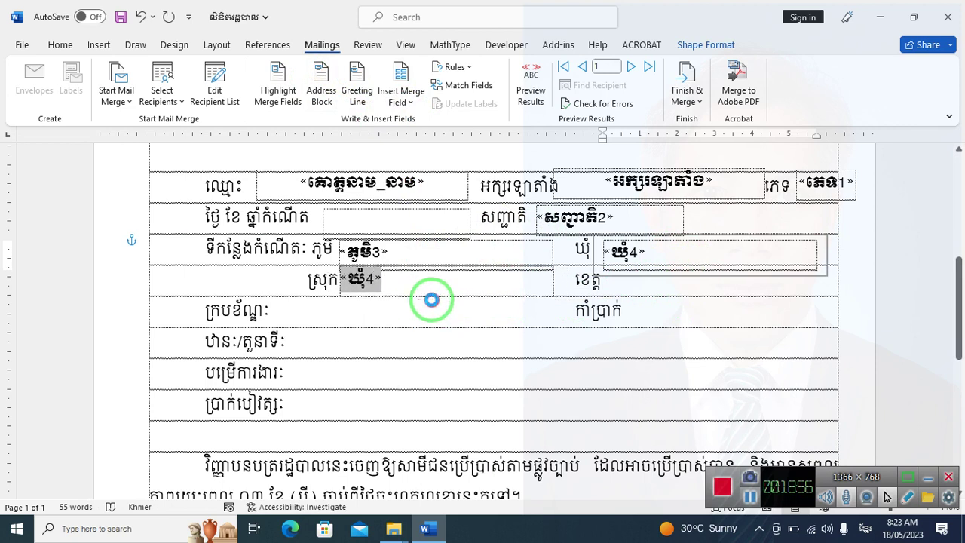
{"action": "left_click", "coordinate": [401, 282]}
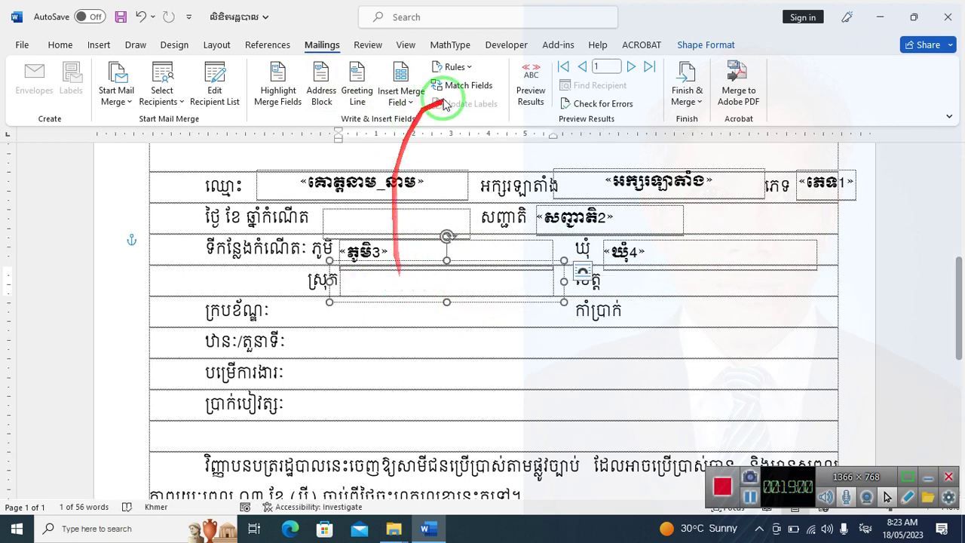
Insert «ស្រុក5» beside ស្រុក, copy the box beside ខេត្ត with «ខេត្ត6», then copy it into the ក្របខ័ណ្ឌ row
{"action": "left_click", "coordinate": [401, 97]}
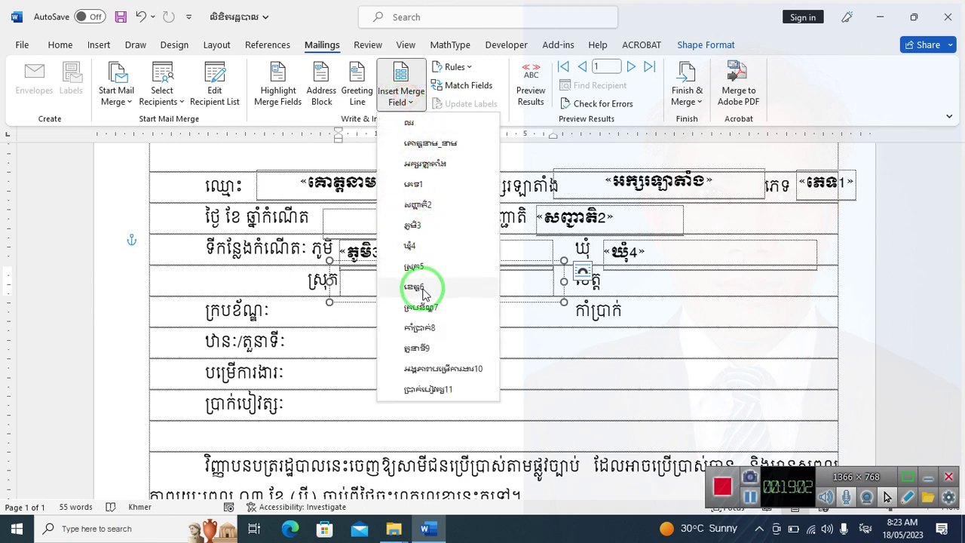
{"action": "left_click", "coordinate": [427, 265]}
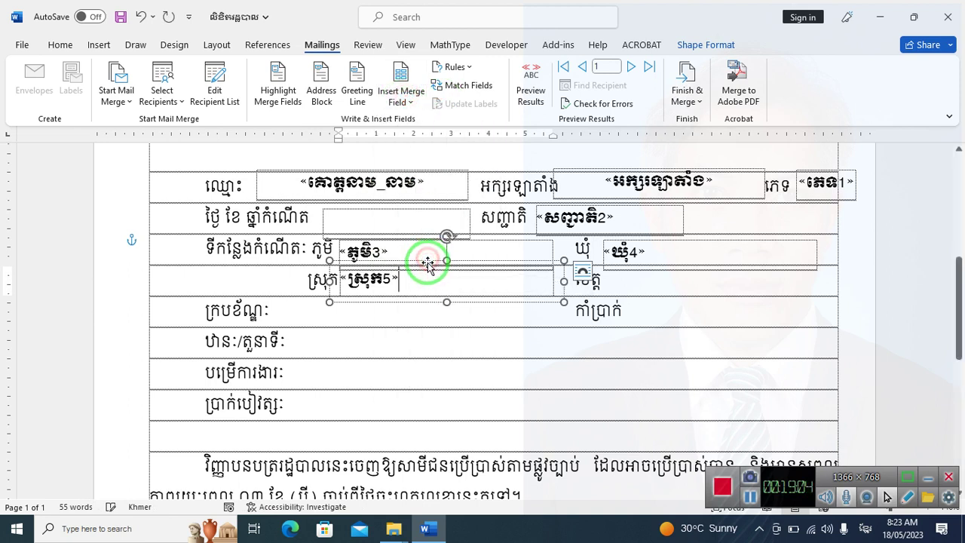
{"action": "mouse_move", "coordinate": [487, 301]}
{"action": "left_mouse_down"}
{"action": "mouse_move", "coordinate": [621, 286]}
{"action": "mouse_move", "coordinate": [747, 301]}
{"action": "mouse_move", "coordinate": [739, 301]}
{"action": "left_mouse_up"}
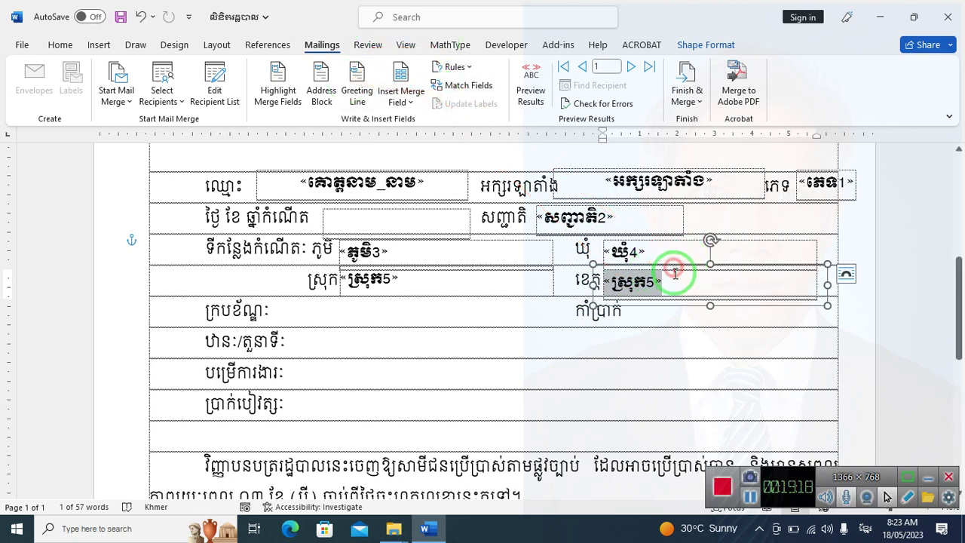
{"action": "key", "text": "Delete"}
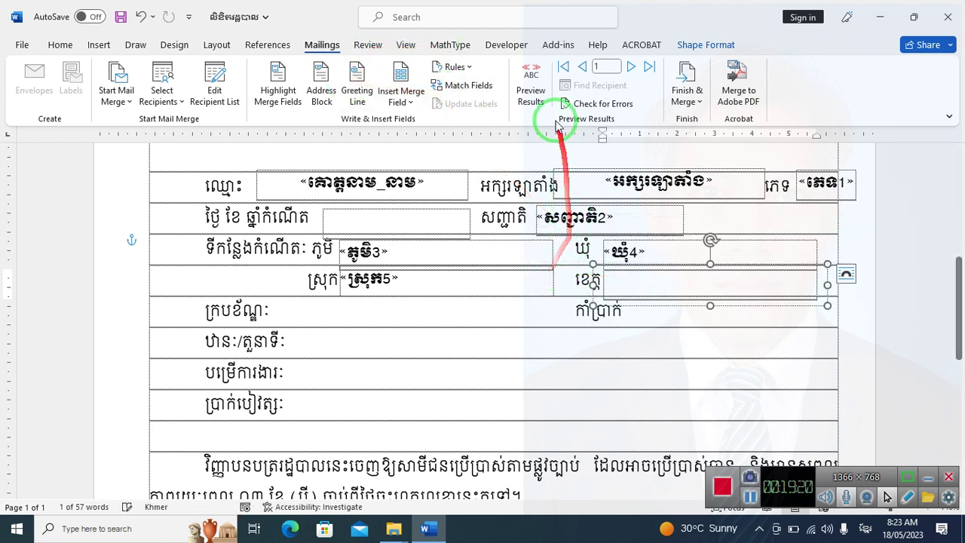
{"action": "left_click", "coordinate": [400, 95]}
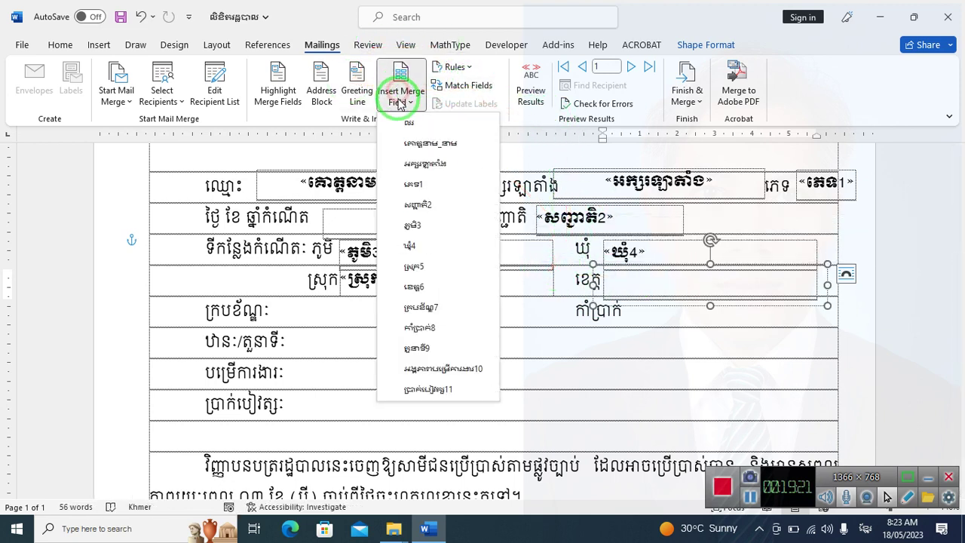
{"action": "left_click", "coordinate": [427, 290]}
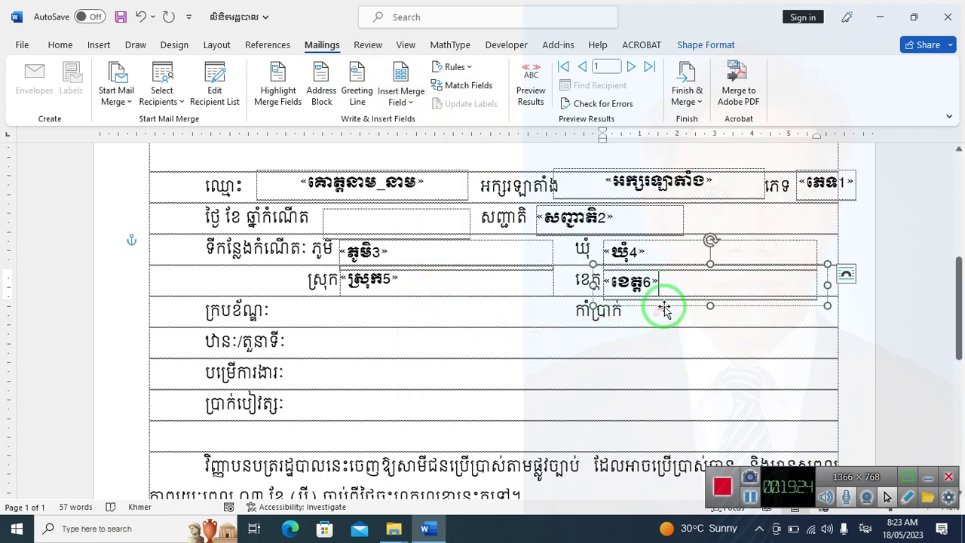
{"action": "left_click_drag", "start_coordinate": [664, 309], "coordinate": [571, 320]}
Replace the copied «ខេត្ត6» field with «ក្របខ័ណ្ឌ7» beside ក្របខ័ណ្ឌ
{"action": "left_click", "coordinate": [398, 315]}
{"action": "key", "text": "BackSpace"}
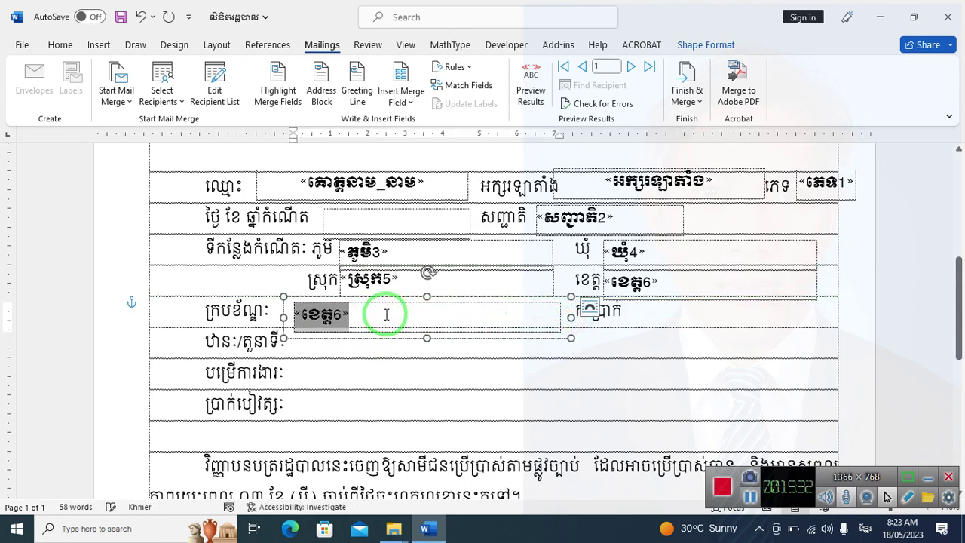
{"action": "key", "text": "BackSpace"}
{"action": "left_click", "coordinate": [411, 109]}
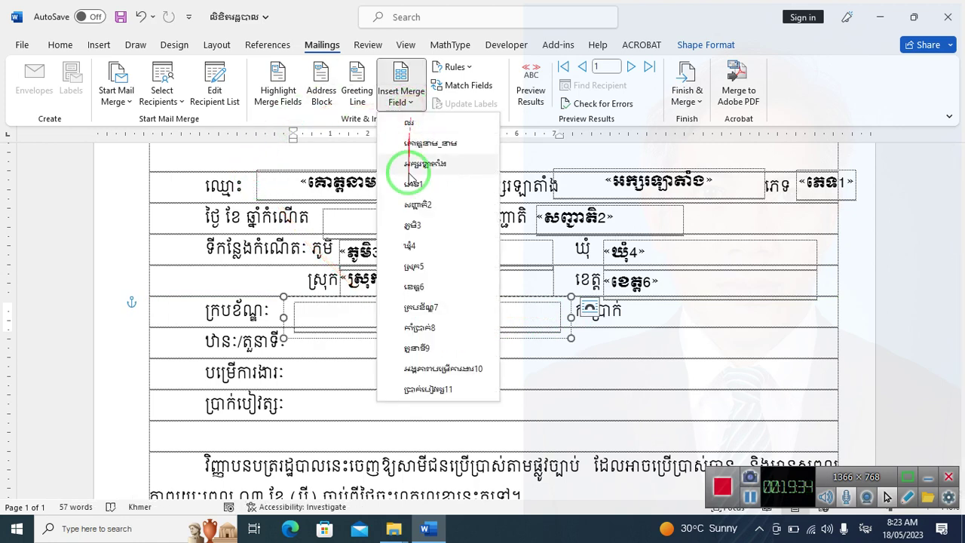
{"action": "left_click", "coordinate": [415, 295]}
Set «ក្របខ័ណ្ឌ7» to Khmer OS Siemreap size 12 and copy its box into the បម្រើការងារ row
{"action": "left_click_drag", "start_coordinate": [407, 312], "coordinate": [294, 313]}
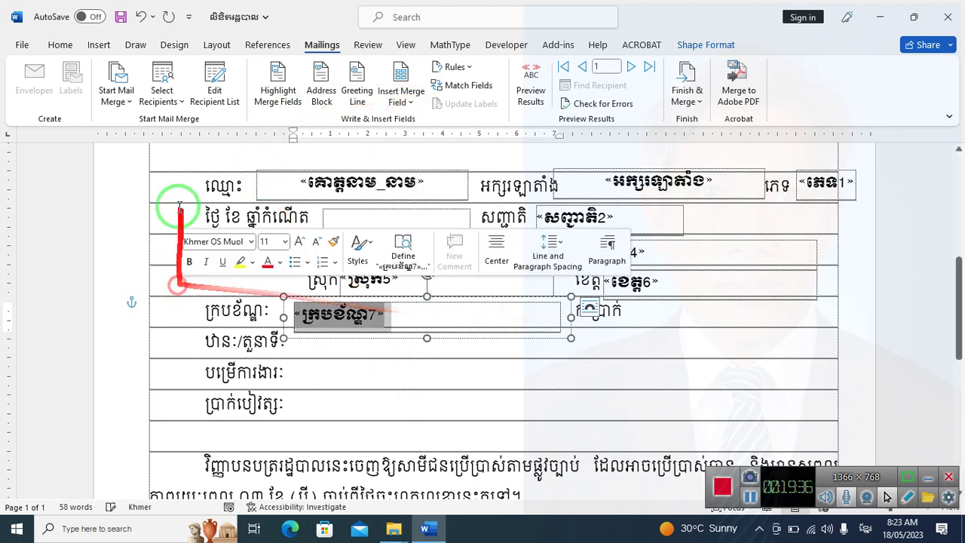
{"action": "left_click", "coordinate": [61, 44]}
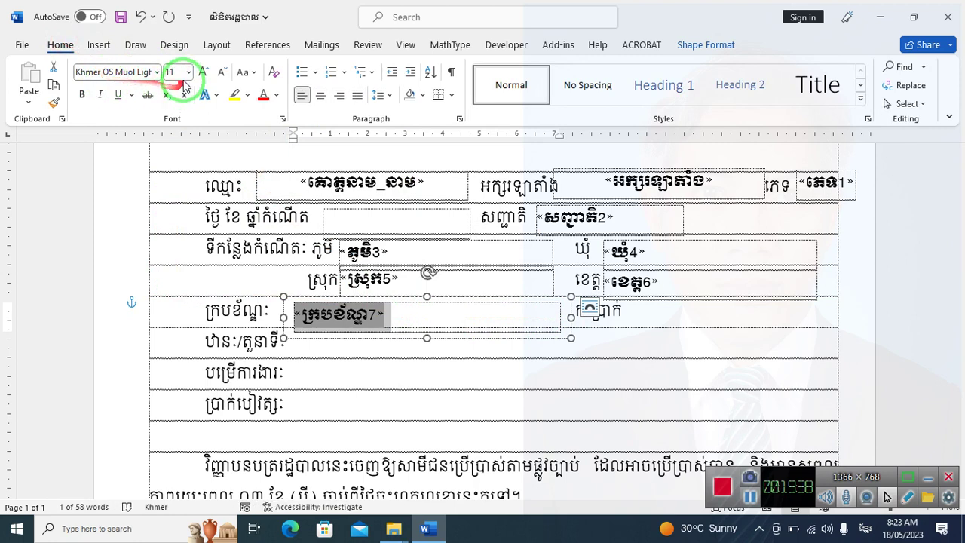
{"action": "left_click", "coordinate": [158, 72]}
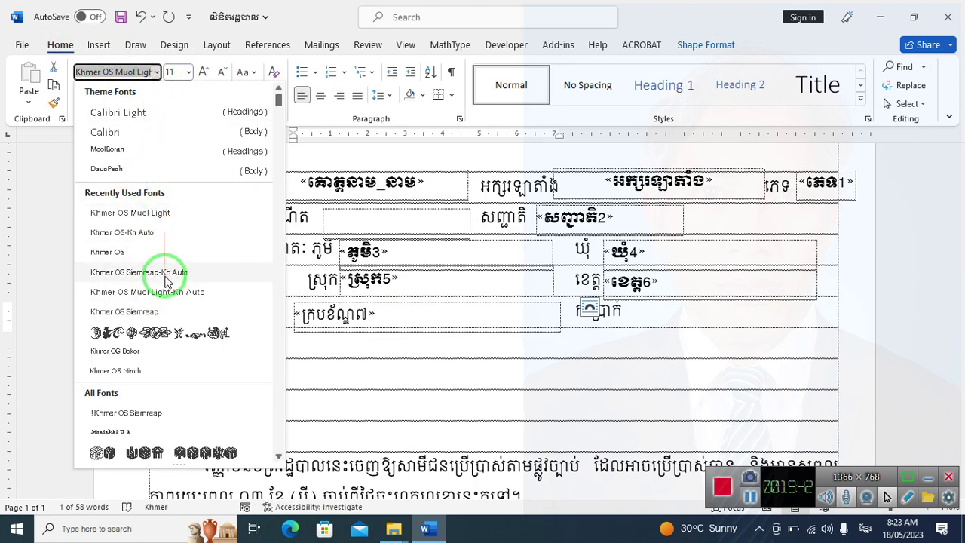
{"action": "left_click", "coordinate": [151, 310]}
{"action": "left_click", "coordinate": [203, 71]}
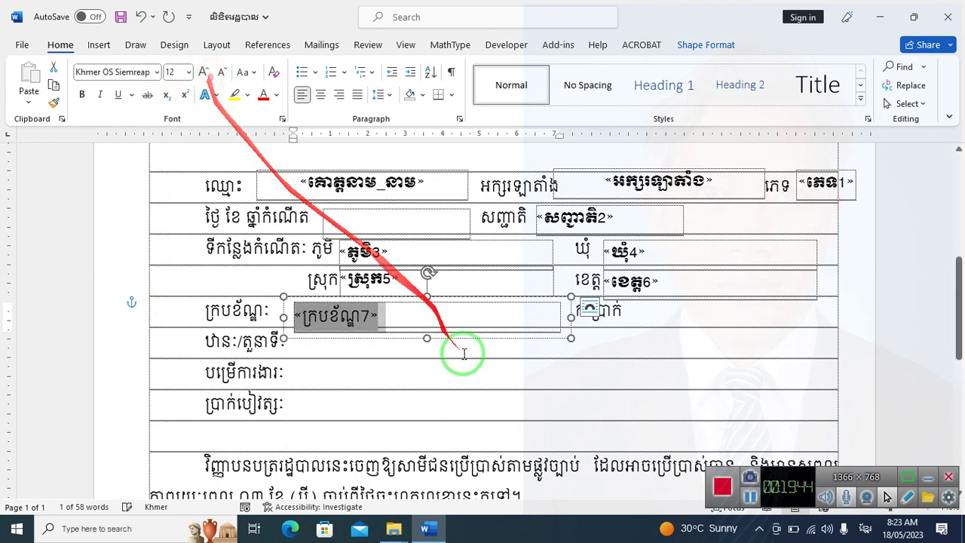
{"action": "left_click", "coordinate": [477, 375]}
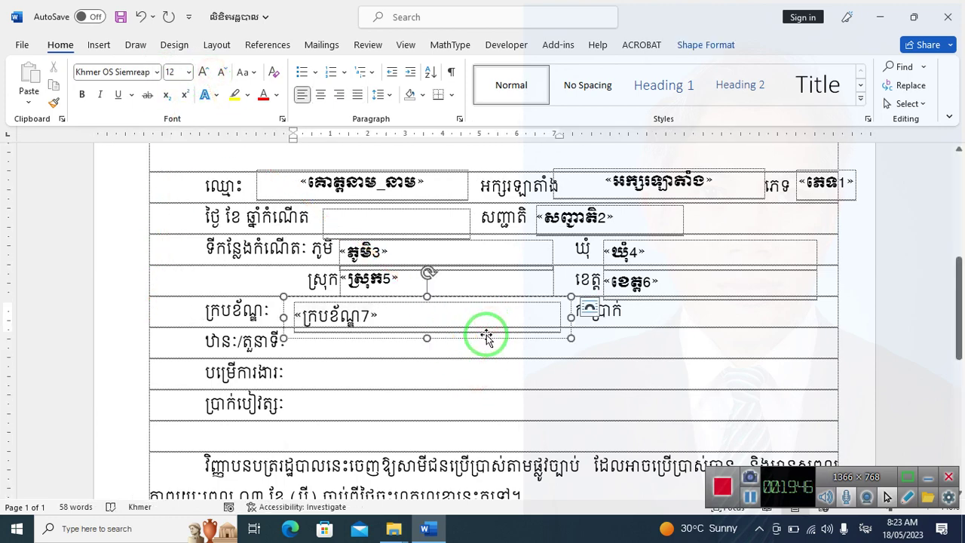
{"action": "left_click_drag", "start_coordinate": [488, 334], "coordinate": [606, 392]}
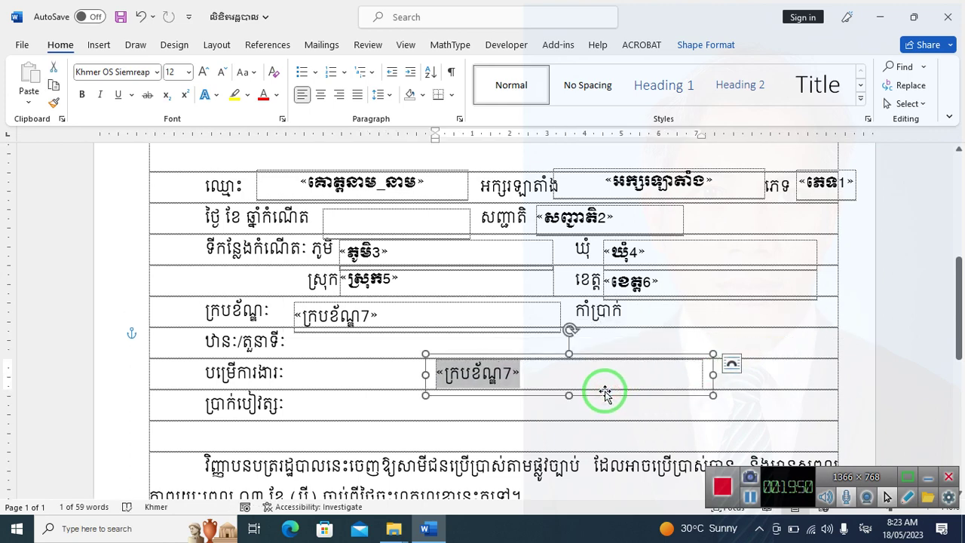
Delete the stray box, add «កាំប្រាក់8» beside កាំប្រាក់, and copy the «ក្របខ័ណ្ឌ7» box into the ឋានៈ/តួនាទី row
{"action": "key", "text": "Delete"}
{"action": "left_click", "coordinate": [710, 305]}
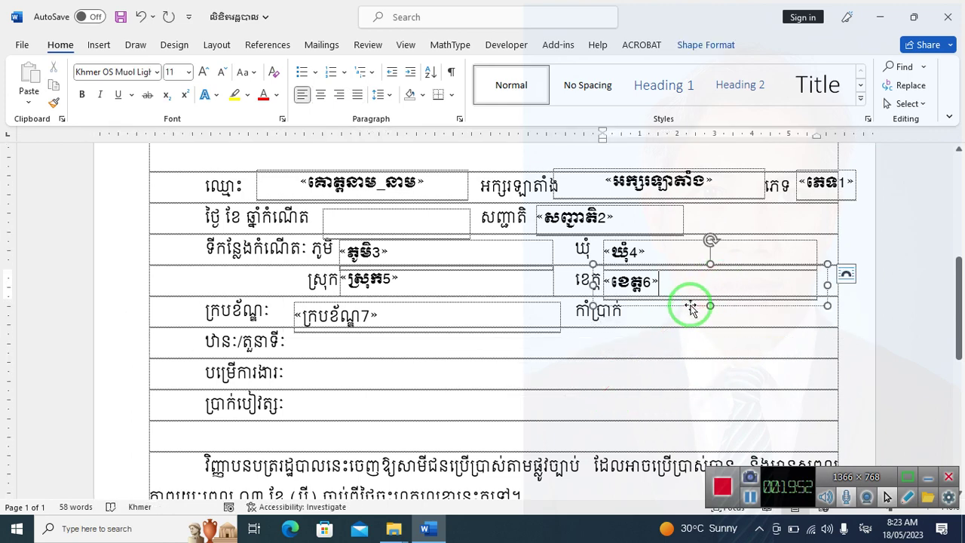
{"action": "mouse_move", "coordinate": [704, 325]}
{"action": "left_mouse_down"}
{"action": "mouse_move", "coordinate": [737, 337]}
{"action": "mouse_move", "coordinate": [717, 336]}
{"action": "mouse_move", "coordinate": [718, 313]}
{"action": "left_mouse_up"}
{"action": "left_click", "coordinate": [720, 315]}
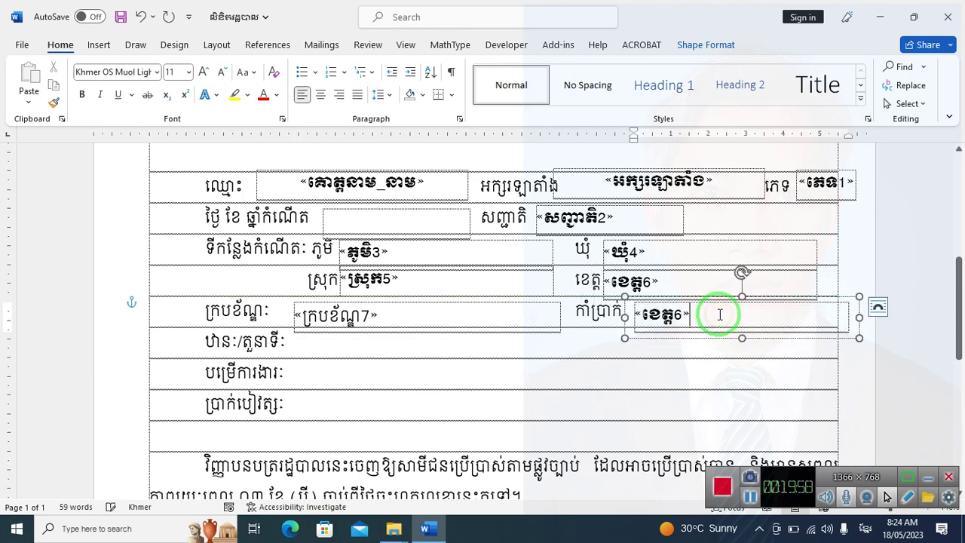
{"action": "left_click", "coordinate": [322, 45]}
{"action": "left_click", "coordinate": [401, 97]}
{"action": "left_click", "coordinate": [420, 328]}
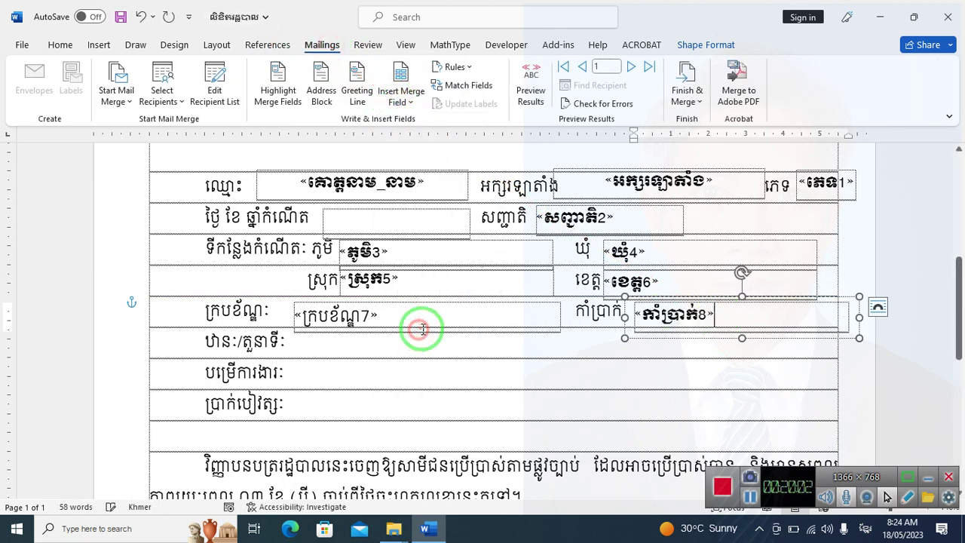
{"action": "left_click", "coordinate": [416, 321]}
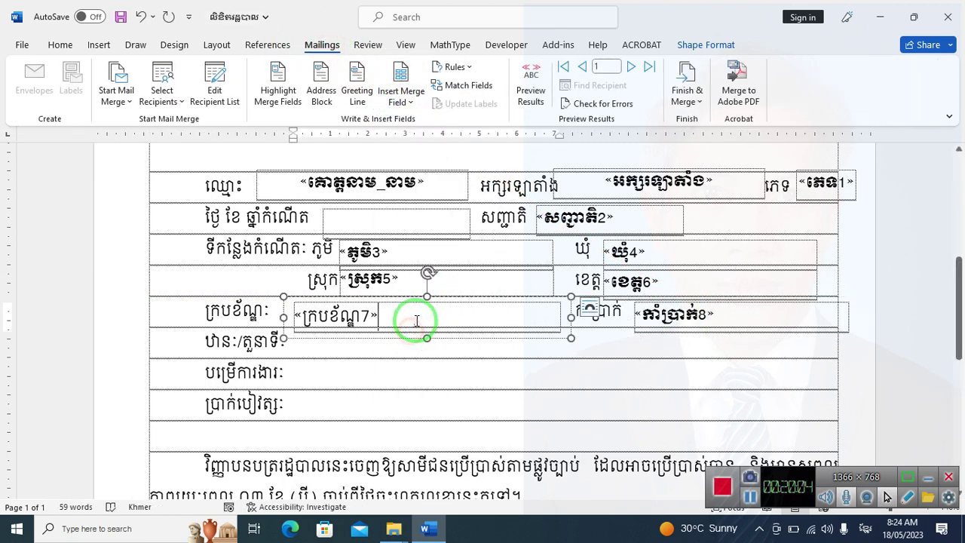
{"action": "left_click_drag", "start_coordinate": [409, 340], "coordinate": [398, 360]}
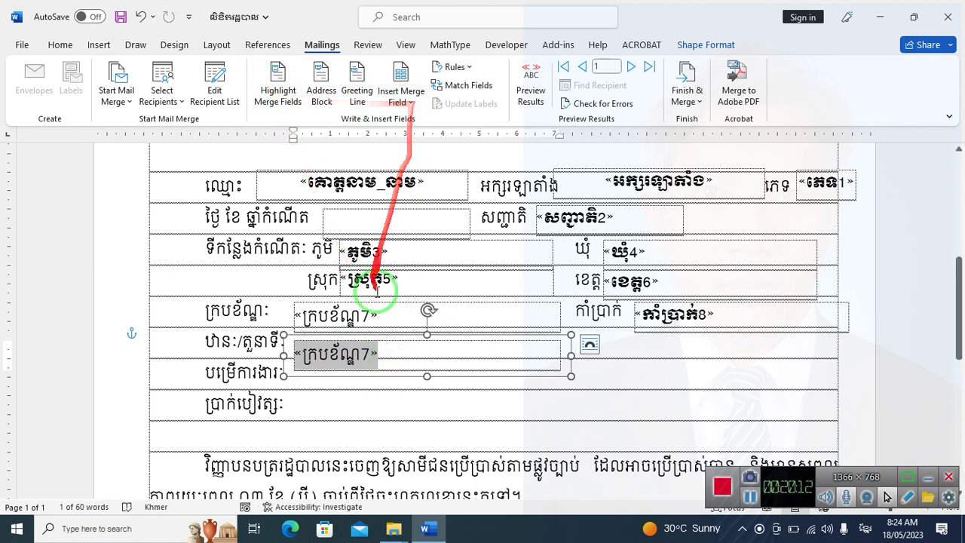
Swap the copied «ក្របខ័ណ្ឌ7» field for «តួនាទី9» beside ឋានៈ/តួនាទី and nudge the box into line
{"action": "left_click", "coordinate": [405, 355]}
{"action": "double_click", "coordinate": [406, 355]}
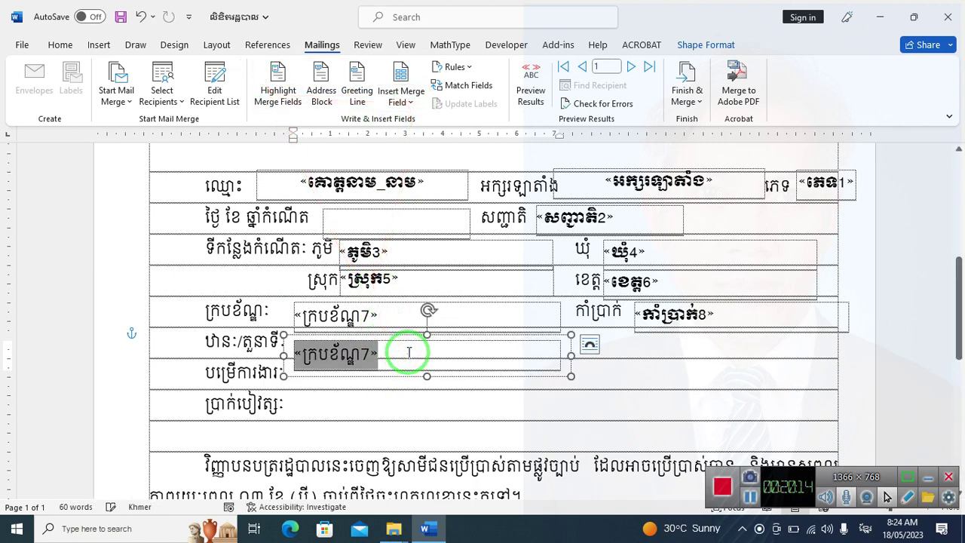
{"action": "key", "text": "Delete"}
{"action": "left_click", "coordinate": [392, 102]}
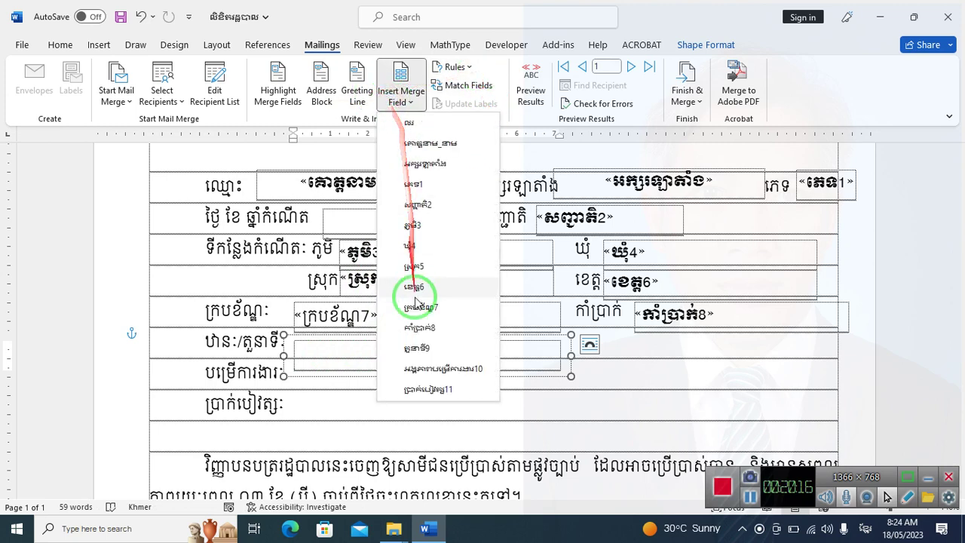
{"action": "left_click", "coordinate": [424, 345]}
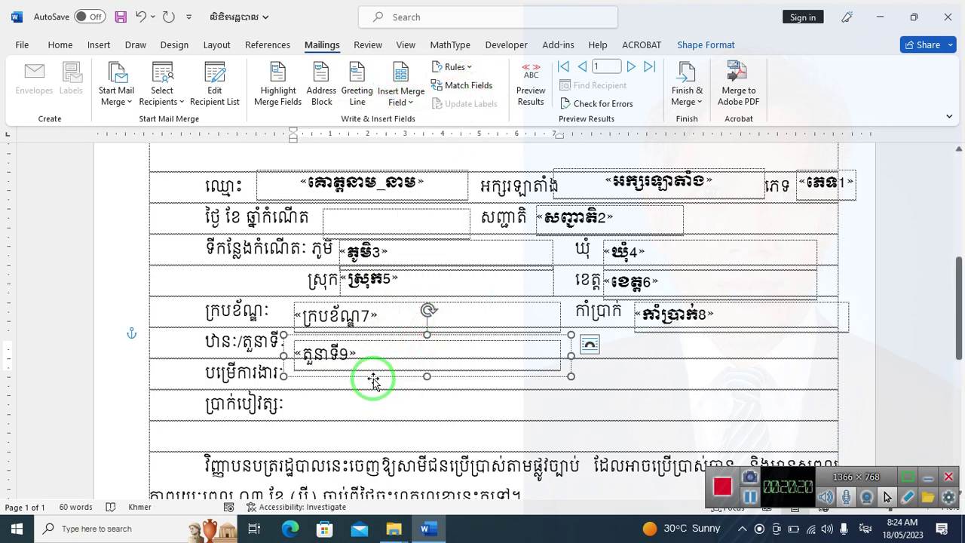
{"action": "mouse_move", "coordinate": [373, 377]}
{"action": "left_mouse_down"}
{"action": "mouse_move", "coordinate": [366, 301]}
{"action": "mouse_move", "coordinate": [305, 302]}
{"action": "mouse_move", "coordinate": [306, 288]}
{"action": "mouse_move", "coordinate": [354, 249]}
{"action": "left_mouse_up"}
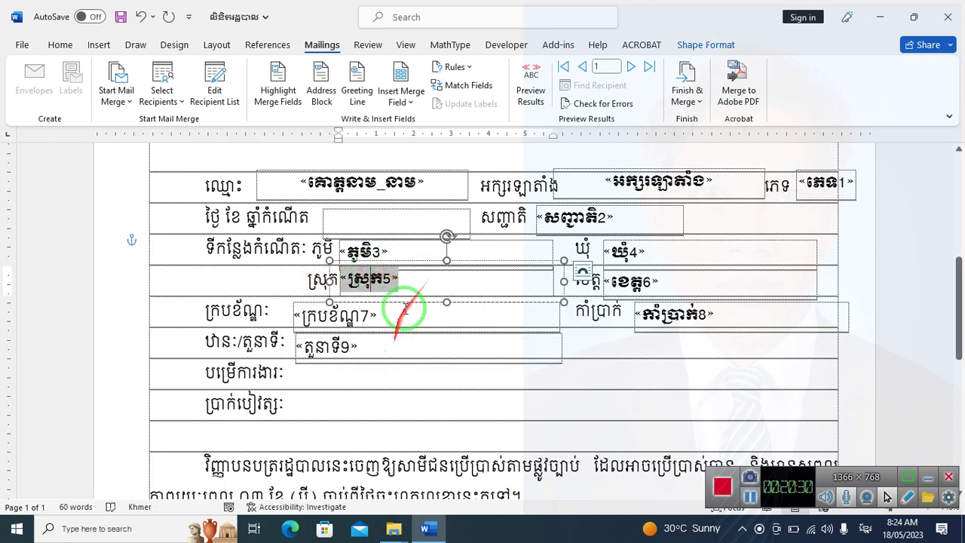
Nudge the «ស្រុក5», «ឃុំ4» and «ខេត្ត6» boxes up to align with their labels
{"action": "left_click_drag", "start_coordinate": [506, 258], "coordinate": [511, 238]}
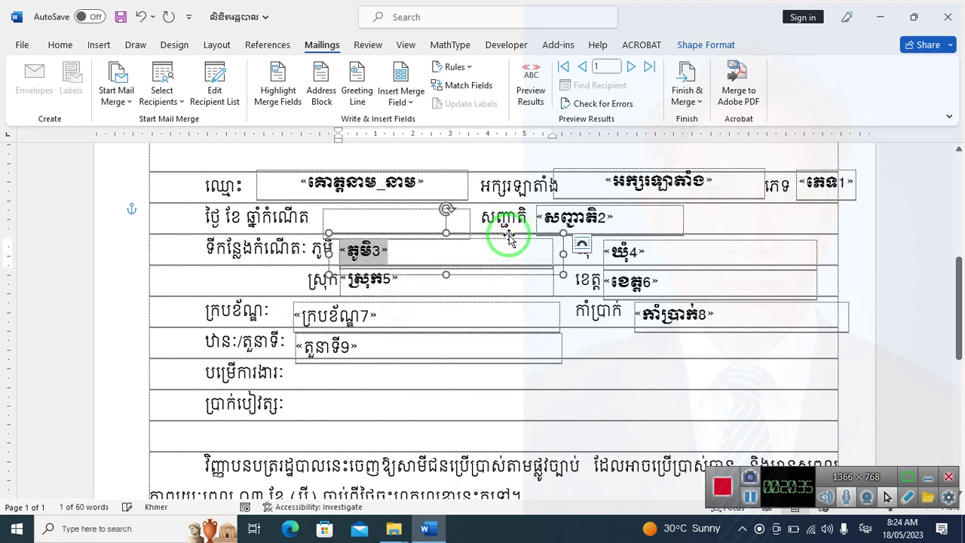
{"action": "left_click", "coordinate": [656, 248]}
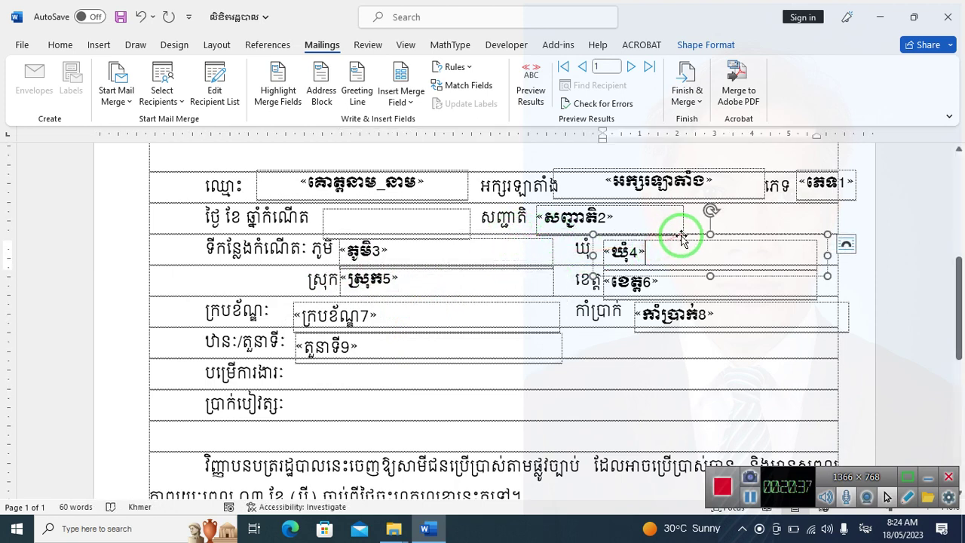
{"action": "left_click_drag", "start_coordinate": [683, 234], "coordinate": [683, 232]}
{"action": "key", "text": "Up"}
{"action": "key", "text": "Up"}
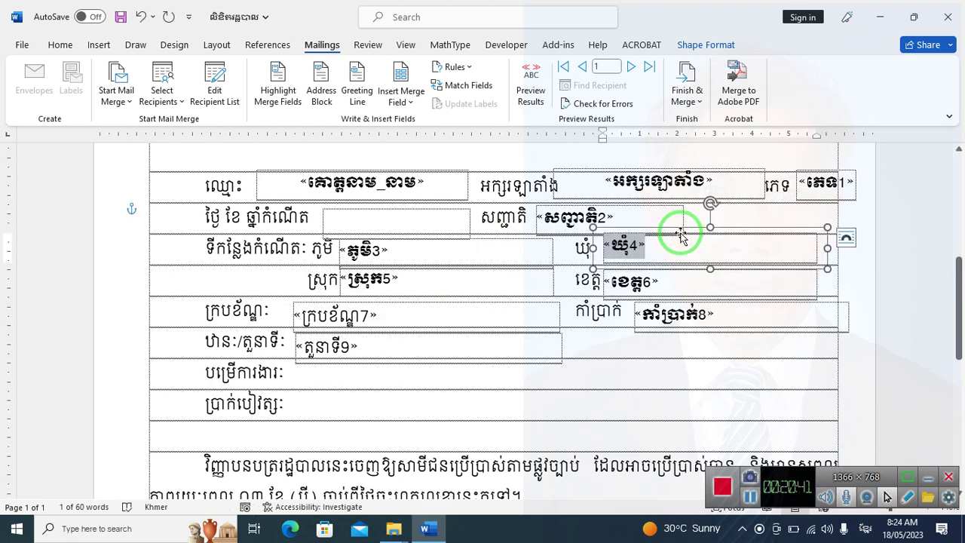
{"action": "left_click", "coordinate": [437, 285]}
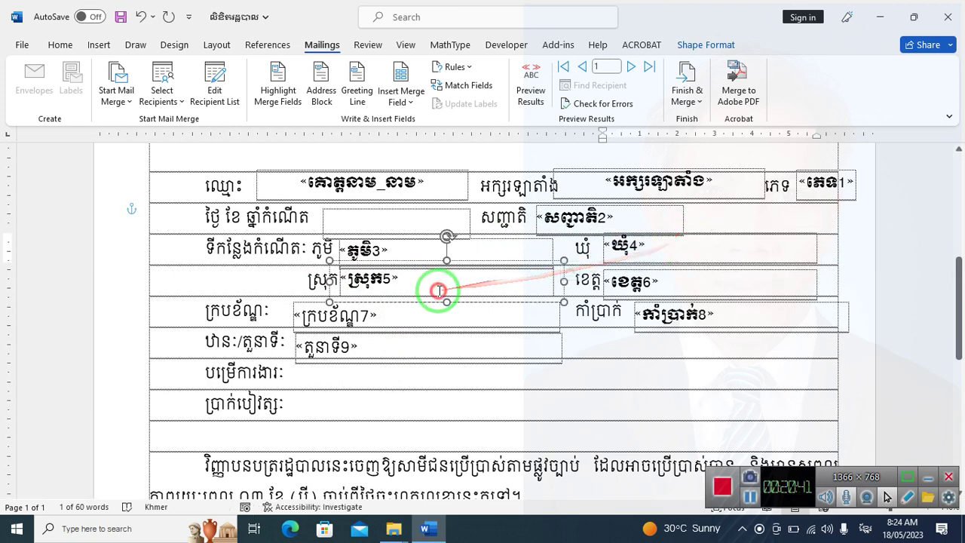
{"action": "double_click", "coordinate": [473, 260]}
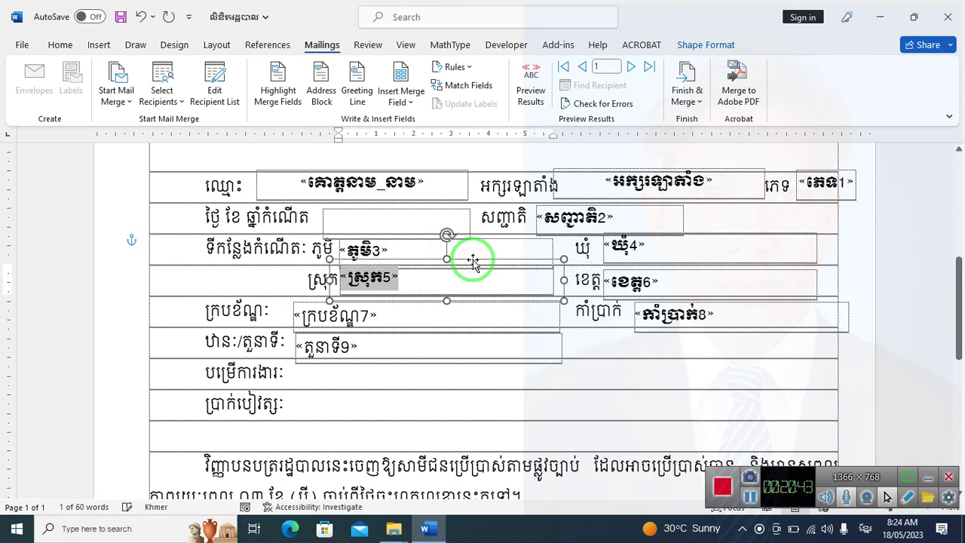
{"action": "left_click", "coordinate": [711, 274]}
{"action": "left_click_drag", "start_coordinate": [693, 303], "coordinate": [693, 304]}
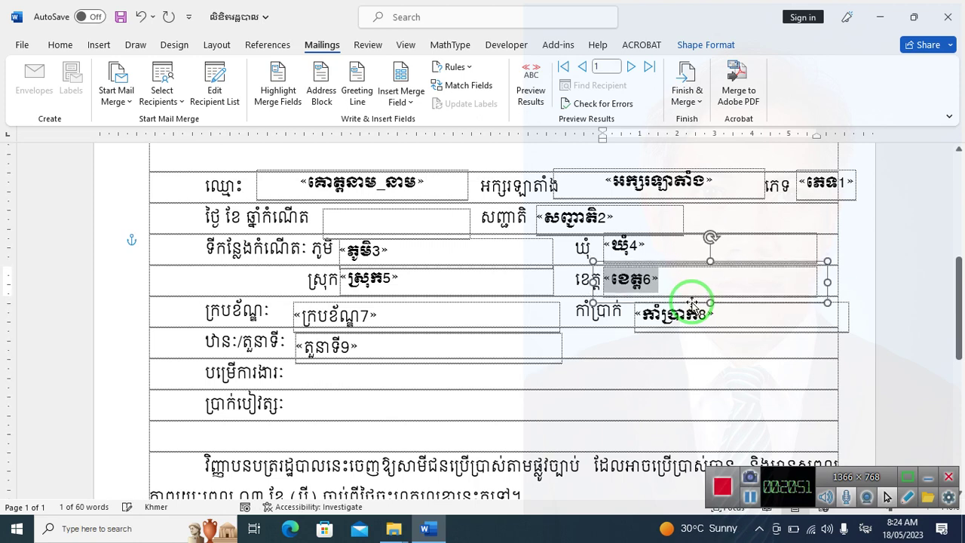
Nudge the «ក្របខ័ណ្ឌ7», «កាំប្រាក់8» and «តួនាទី9» boxes up to align with their rows
{"action": "left_click", "coordinate": [437, 282]}
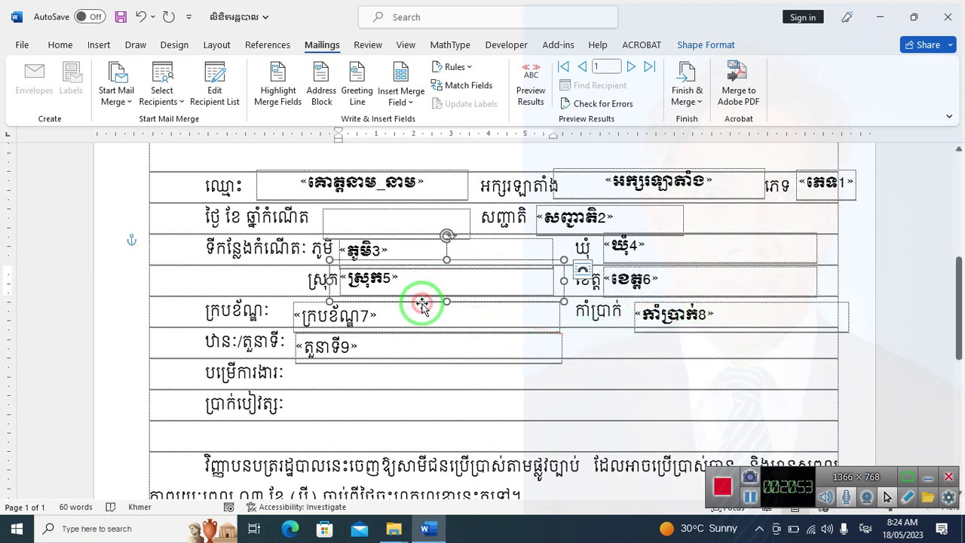
{"action": "left_click", "coordinate": [556, 314]}
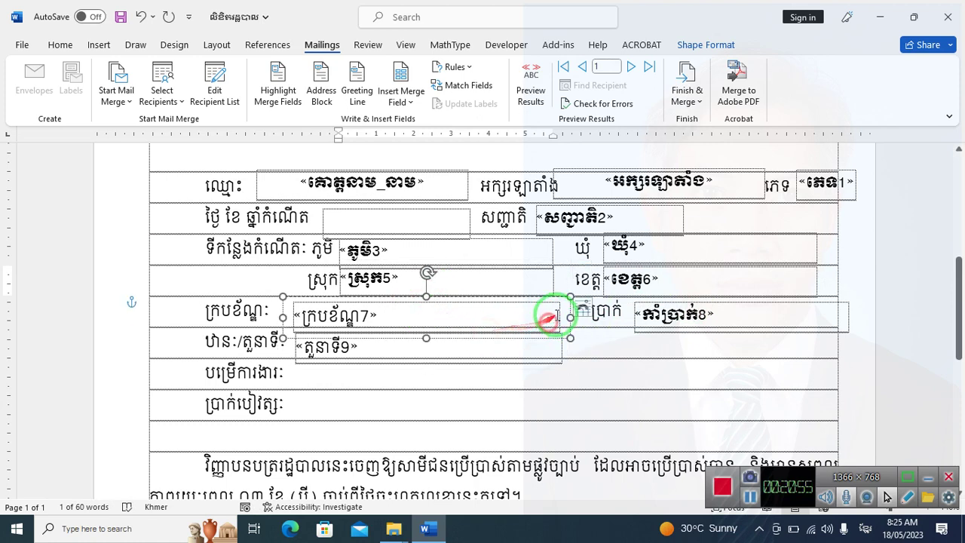
{"action": "left_click_drag", "start_coordinate": [561, 300], "coordinate": [558, 301]}
{"action": "left_click", "coordinate": [749, 306]}
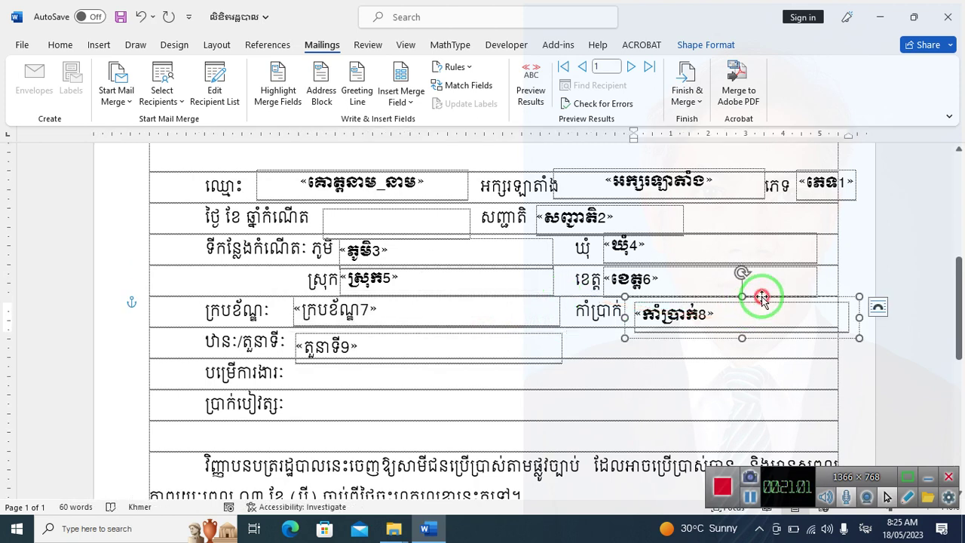
{"action": "left_click_drag", "start_coordinate": [761, 297], "coordinate": [763, 297]}
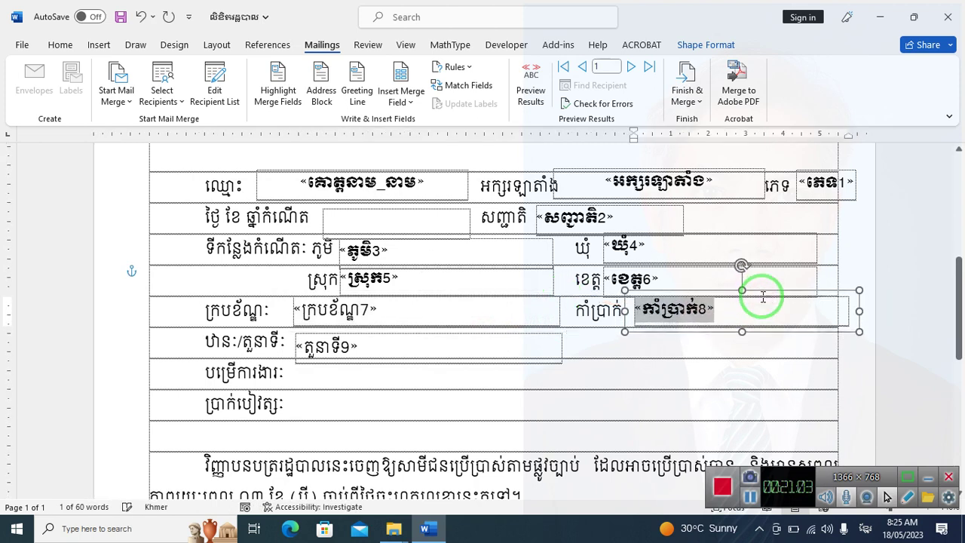
{"action": "left_click", "coordinate": [416, 334]}
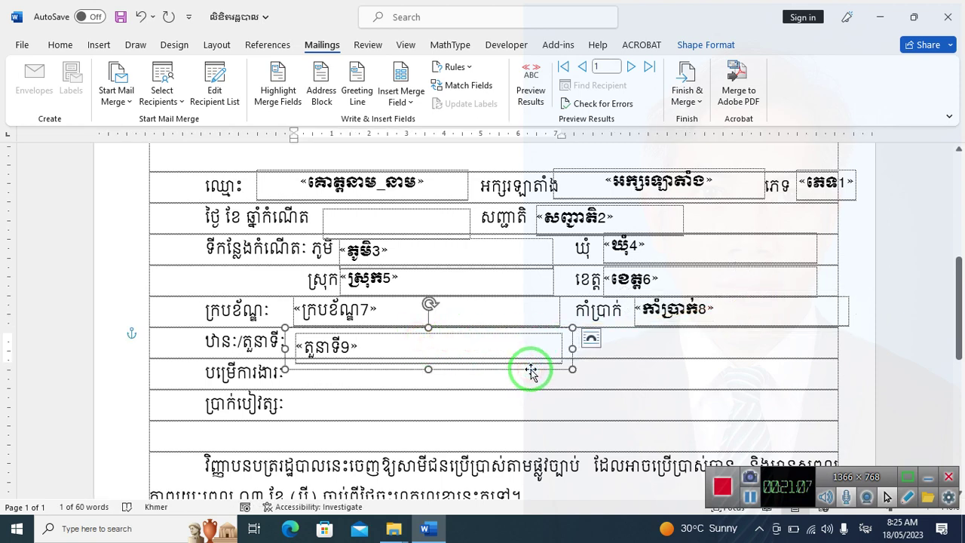
{"action": "left_click_drag", "start_coordinate": [531, 371], "coordinate": [532, 370]}
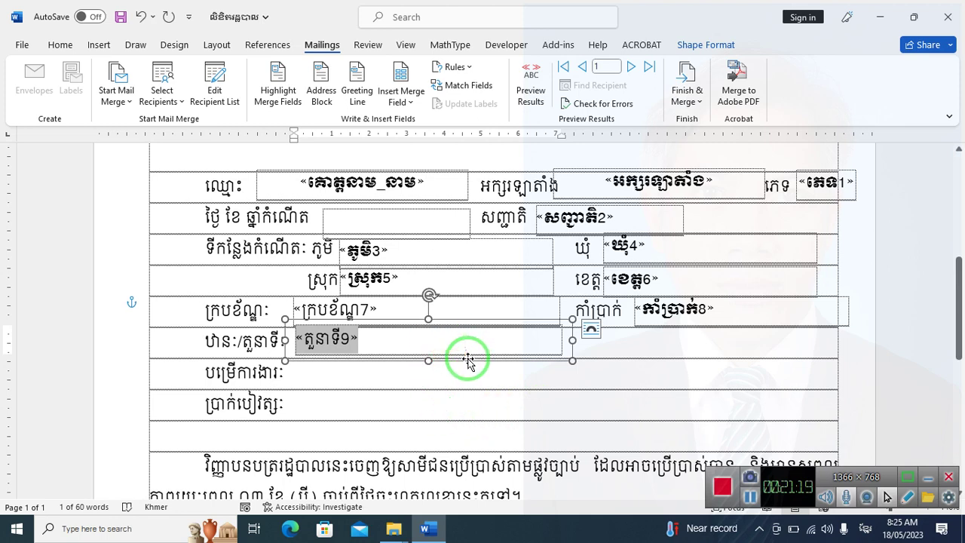
Copy the «តួនាទី9» box into the បម្រើការងារ row, swap in «អង្គភាពបម្រើការងារ10», widen and align it
{"action": "left_click_drag", "start_coordinate": [467, 362], "coordinate": [468, 400], "text": "ctrl"}
{"action": "left_click", "coordinate": [403, 94]}
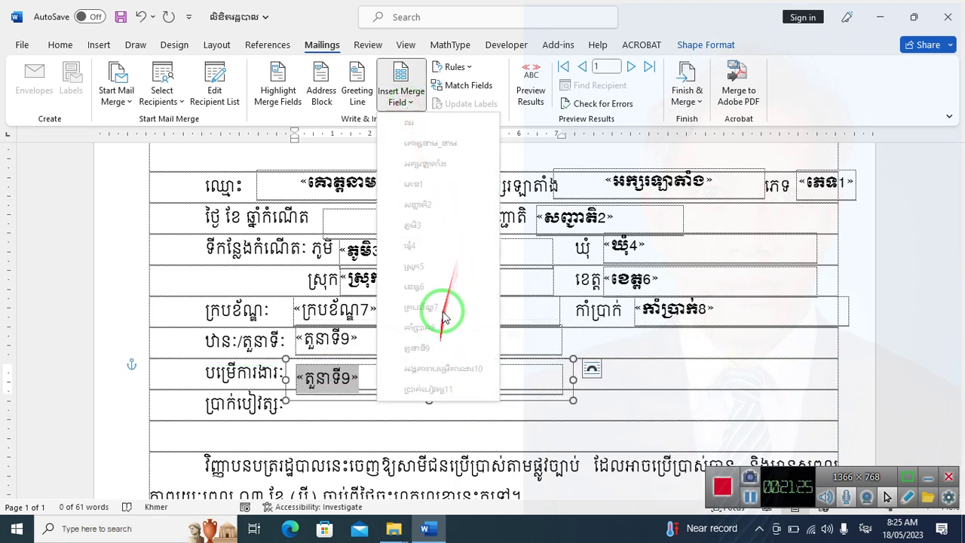
{"action": "left_click", "coordinate": [433, 374]}
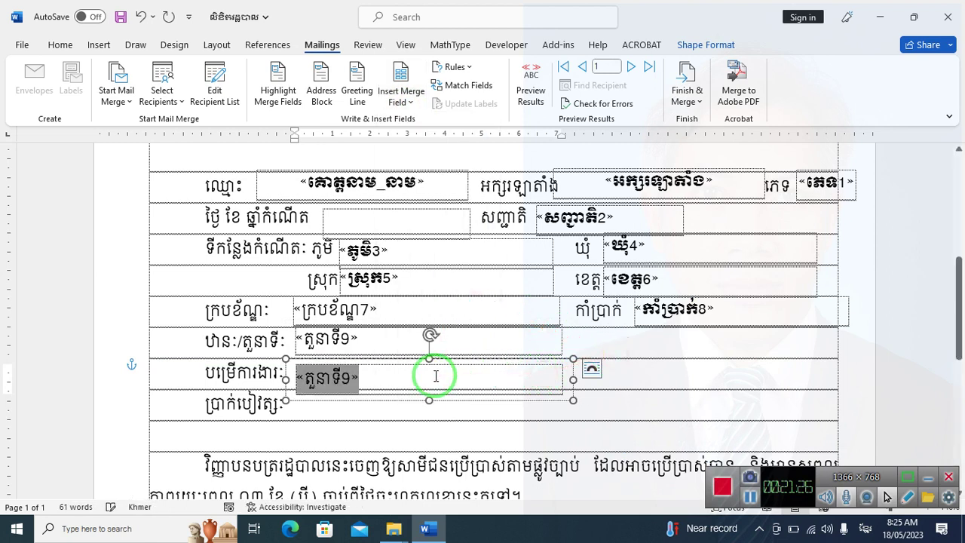
{"action": "key", "text": "BackSpace"}
{"action": "left_click", "coordinate": [401, 94]}
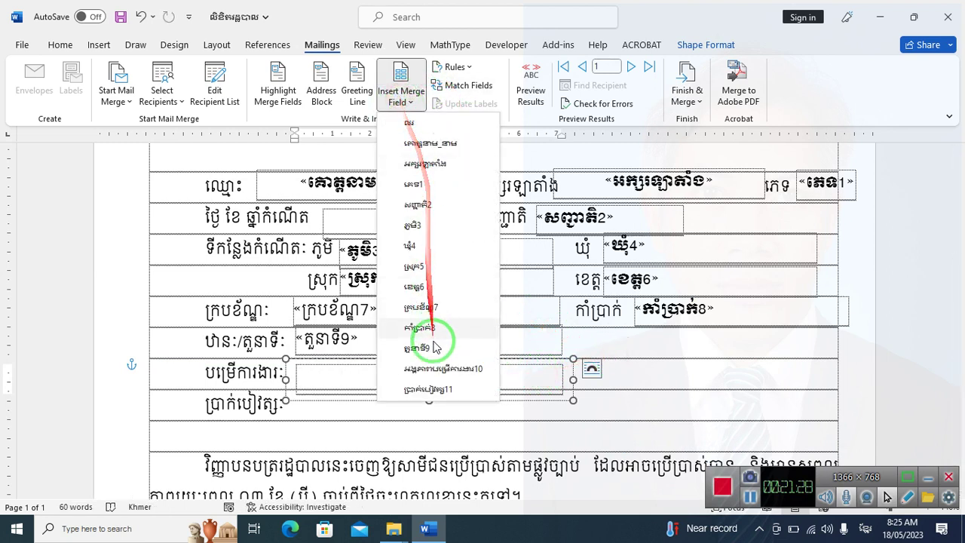
{"action": "left_click", "coordinate": [431, 368]}
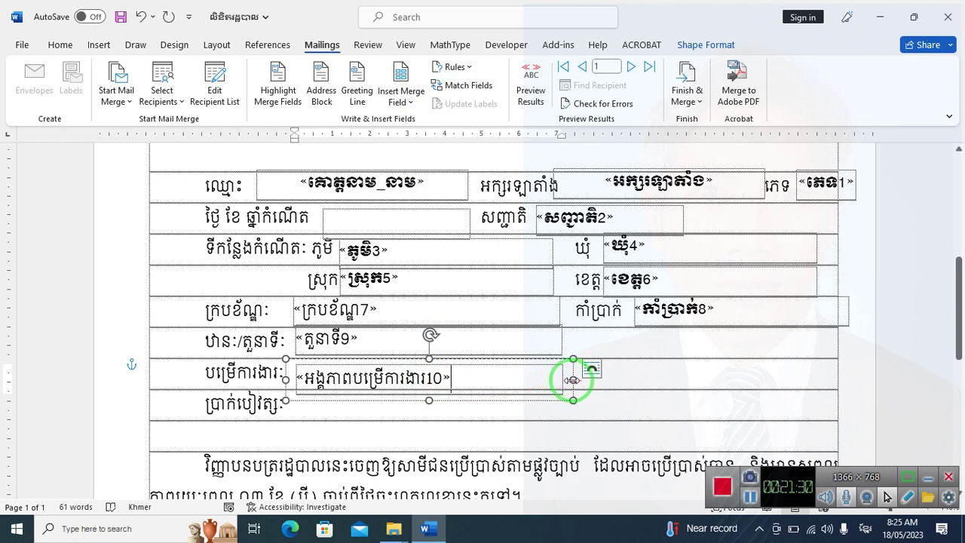
{"action": "left_click_drag", "start_coordinate": [573, 379], "coordinate": [847, 375]}
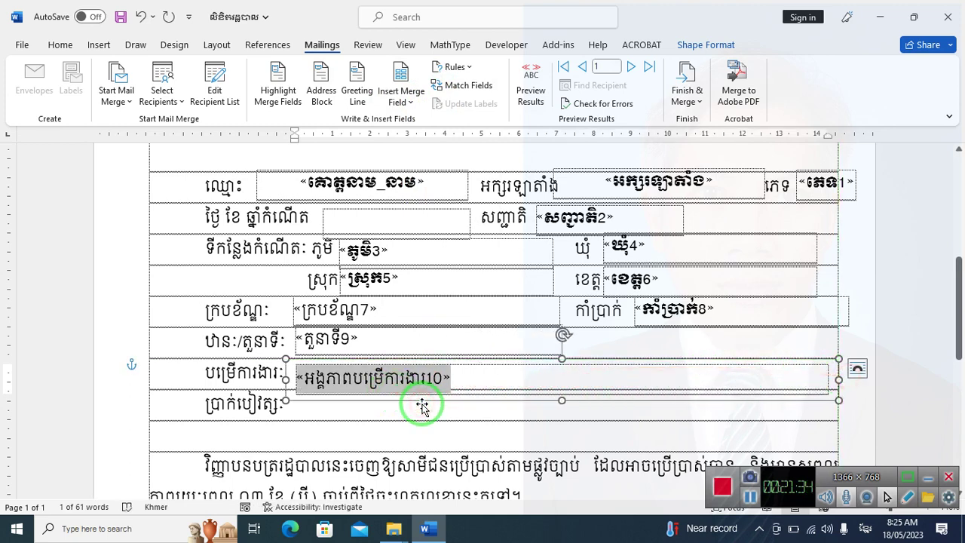
{"action": "left_click_drag", "start_coordinate": [422, 406], "coordinate": [423, 405]}
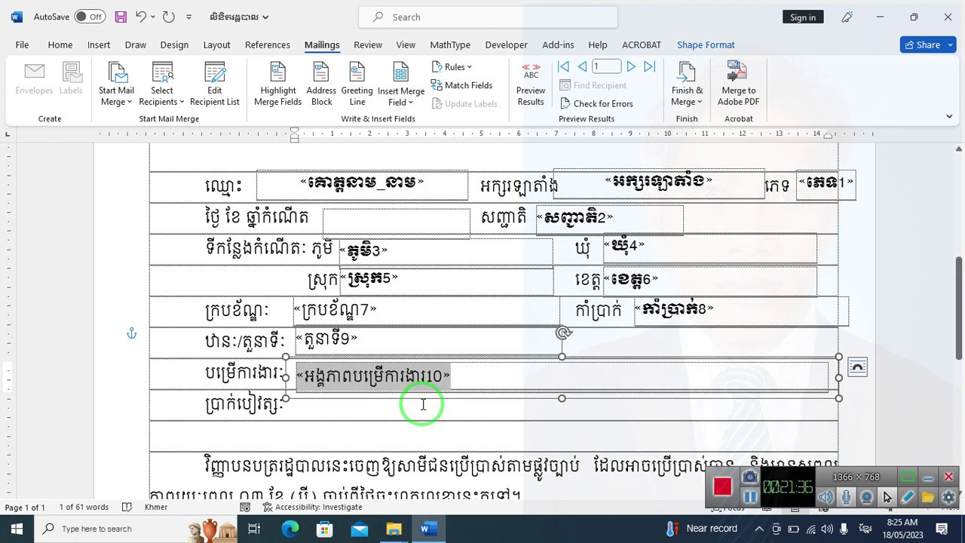
{"action": "key", "text": "Up"}
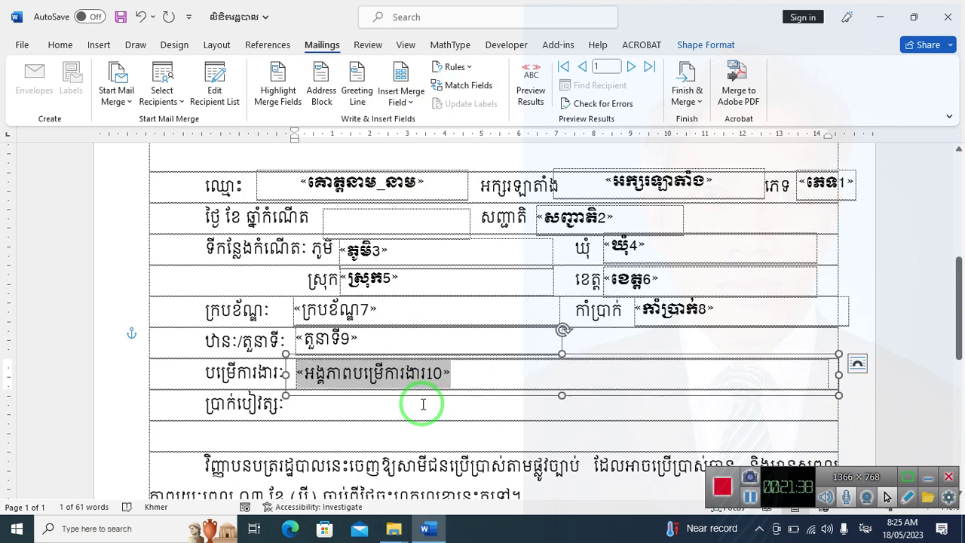
Copy the unit box into the ប្រាក់បៀវត្ស row and replace its field with the salary merge field
{"action": "left_click_drag", "start_coordinate": [467, 394], "coordinate": [453, 423]}
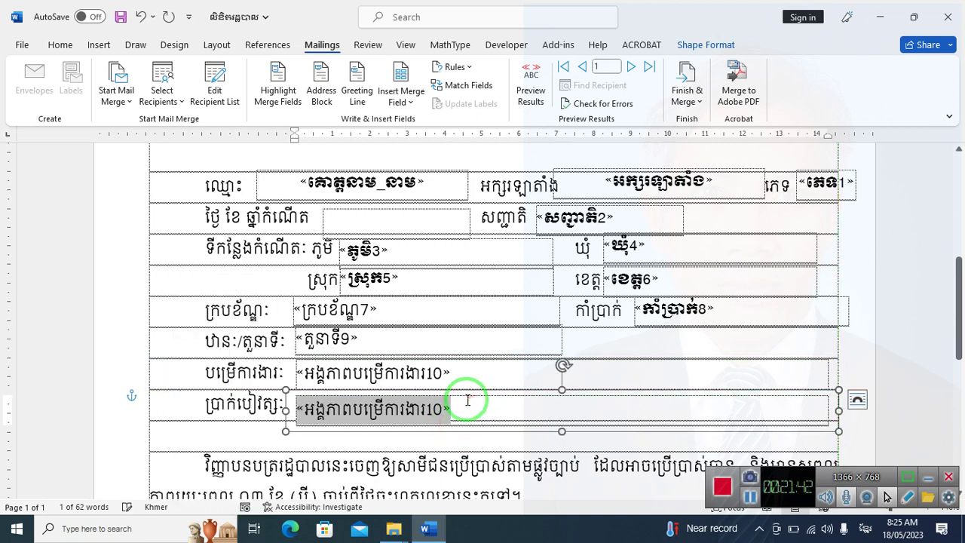
{"action": "key", "text": "Up"}
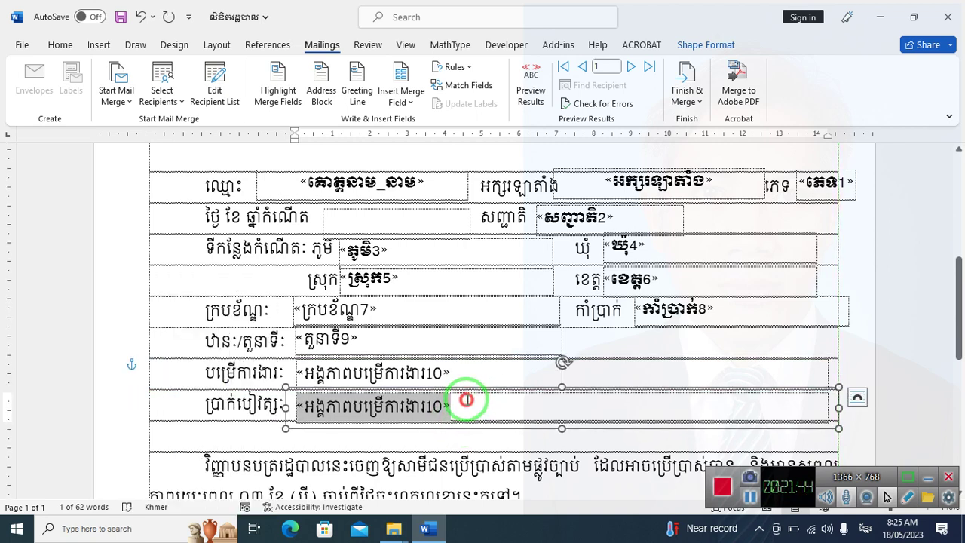
{"action": "key", "text": "BackSpace"}
{"action": "key", "text": "BackSpace"}
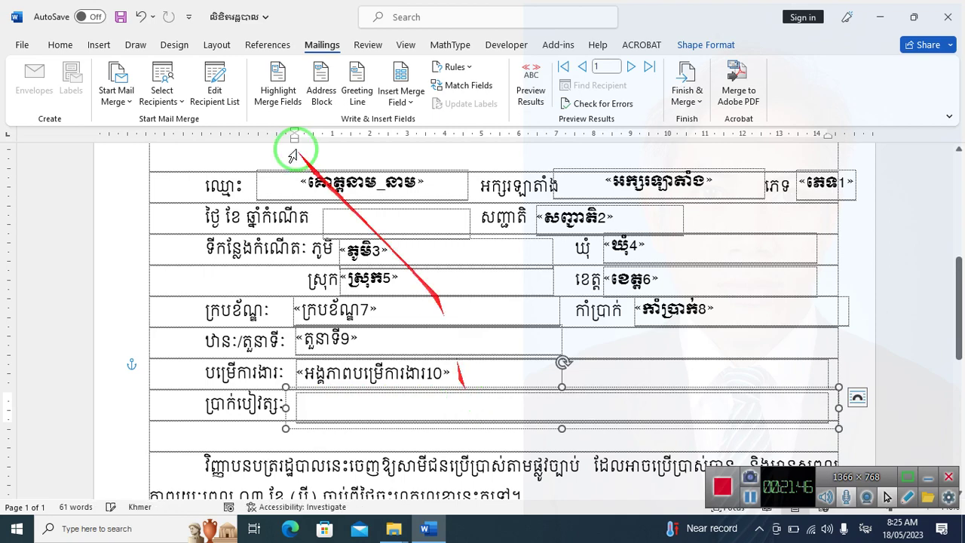
{"action": "left_click", "coordinate": [400, 96]}
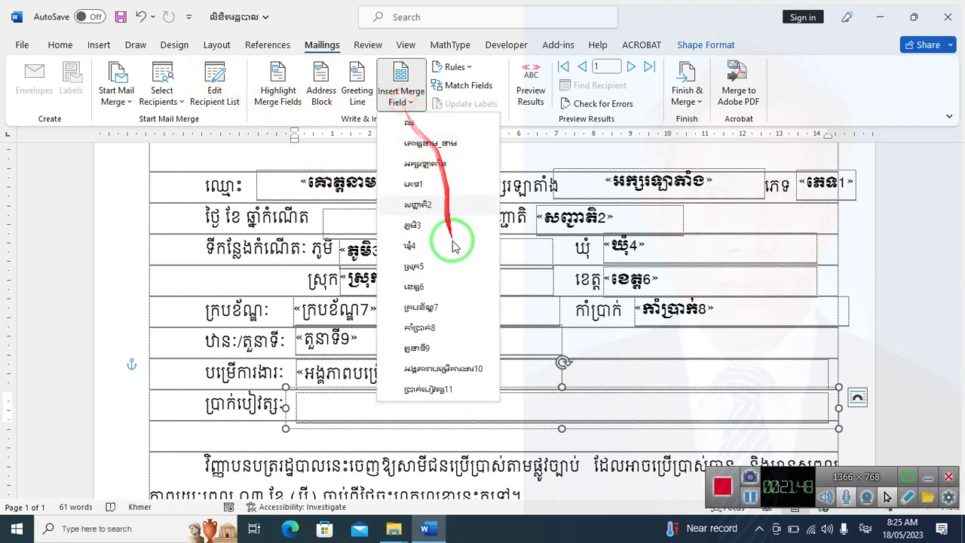
{"action": "left_click", "coordinate": [445, 392]}
{"action": "scroll", "coordinate": [264, 298], "scroll_direction": "up", "scroll_amount": 5}
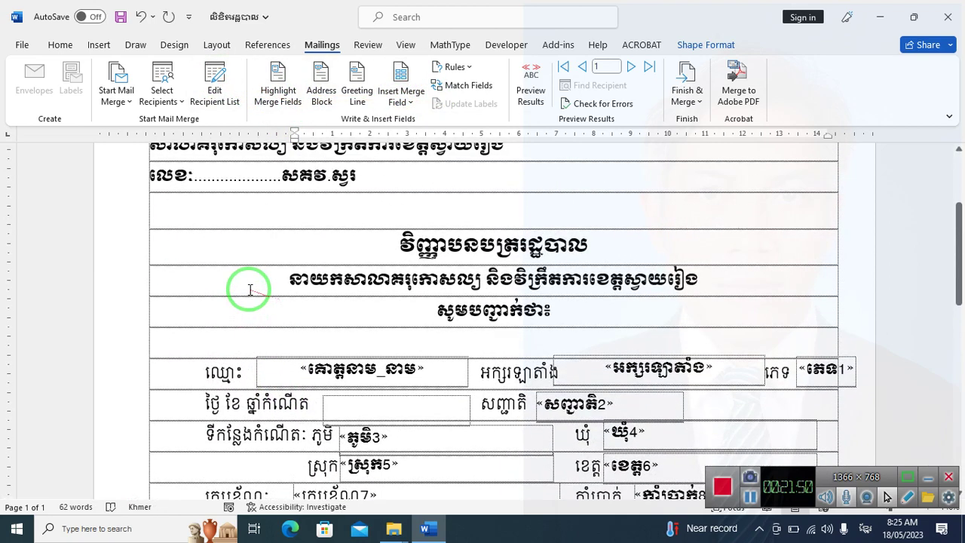
{"action": "scroll", "coordinate": [250, 289], "scroll_direction": "down", "scroll_amount": 5}
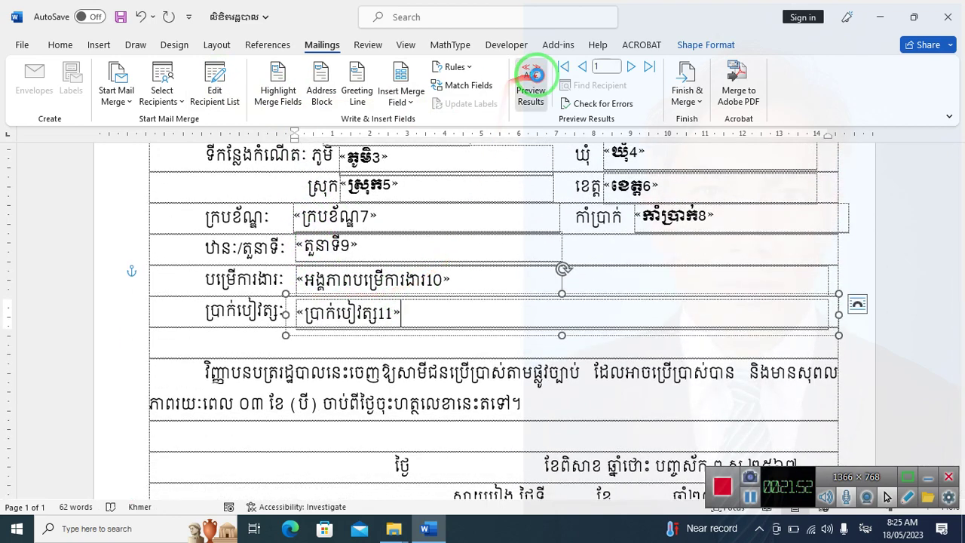
Preview the merged results and step forward through records 2, 3 and 4
{"action": "left_click", "coordinate": [532, 79]}
{"action": "scroll", "coordinate": [558, 317], "scroll_direction": "up", "scroll_amount": 4}
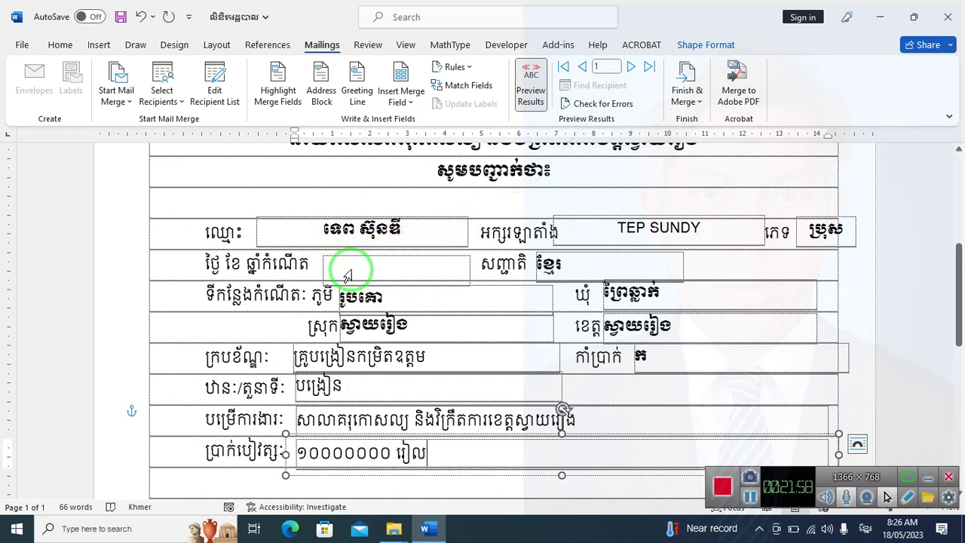
{"action": "left_click", "coordinate": [632, 68]}
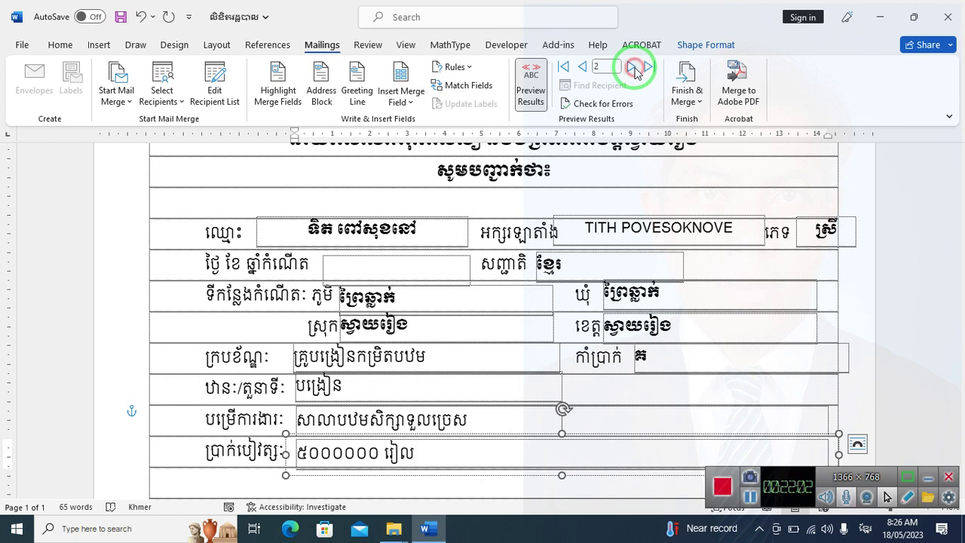
{"action": "left_click", "coordinate": [632, 68]}
{"action": "left_click", "coordinate": [631, 68]}
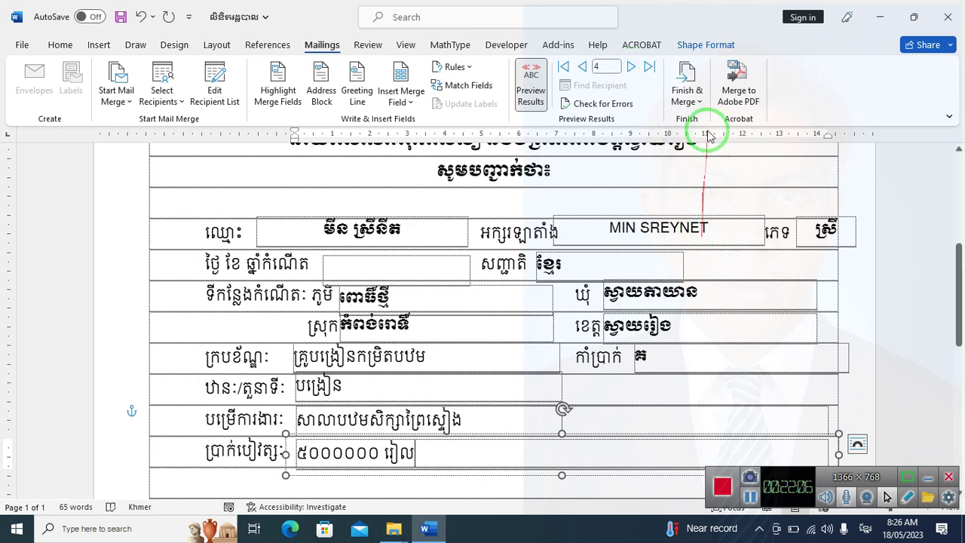
Turn off the preview and select the position, gender and name merge fields to check them
{"action": "left_click", "coordinate": [531, 83]}
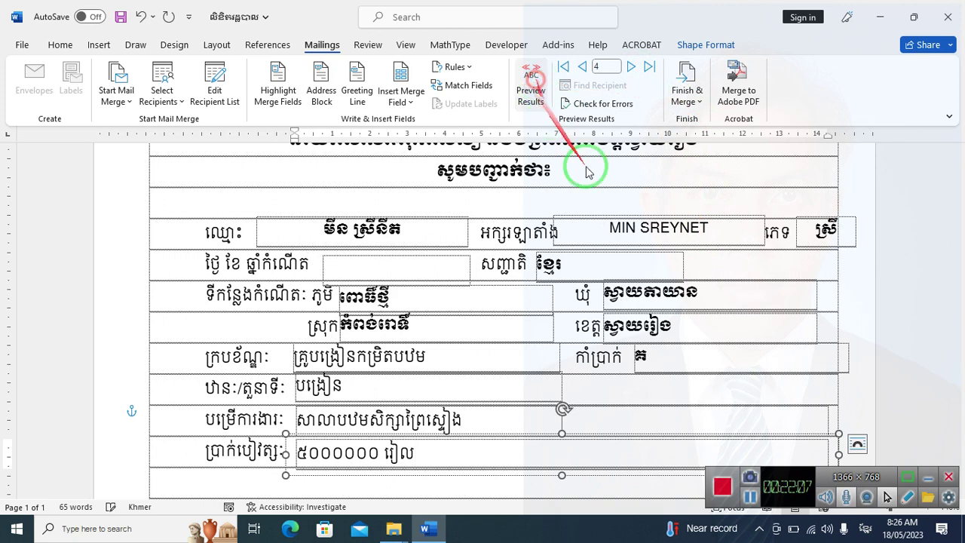
{"action": "left_click", "coordinate": [660, 215]}
{"action": "left_click", "coordinate": [661, 215]}
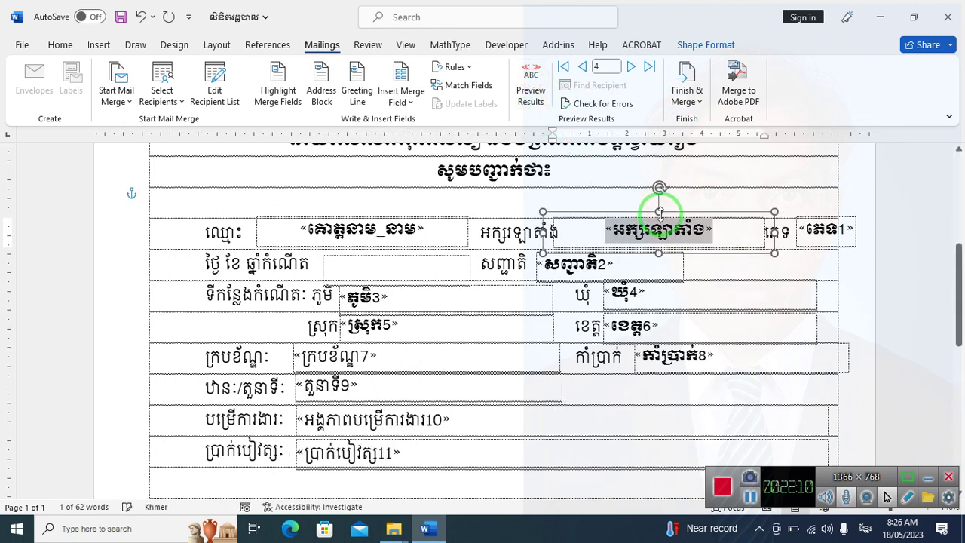
{"action": "left_click", "coordinate": [856, 245]}
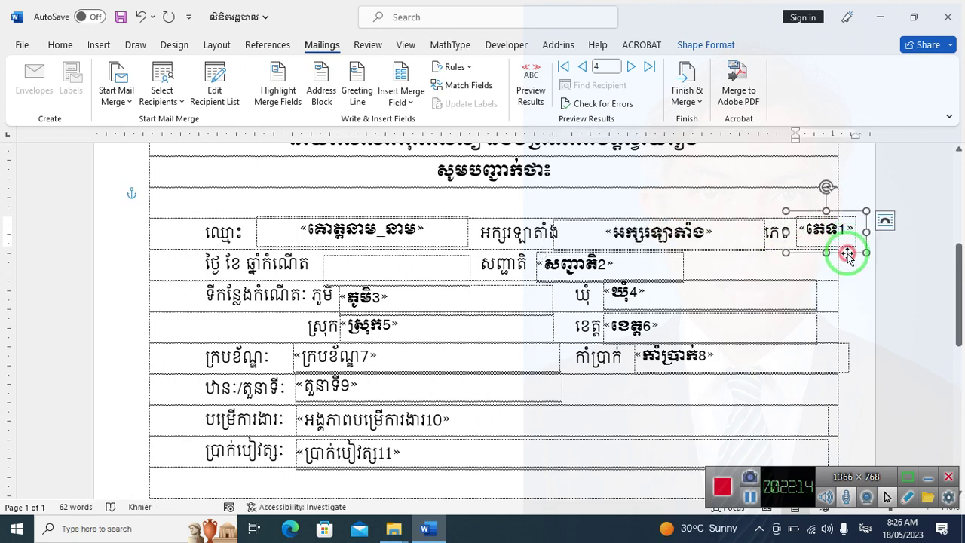
{"action": "double_click", "coordinate": [847, 255]}
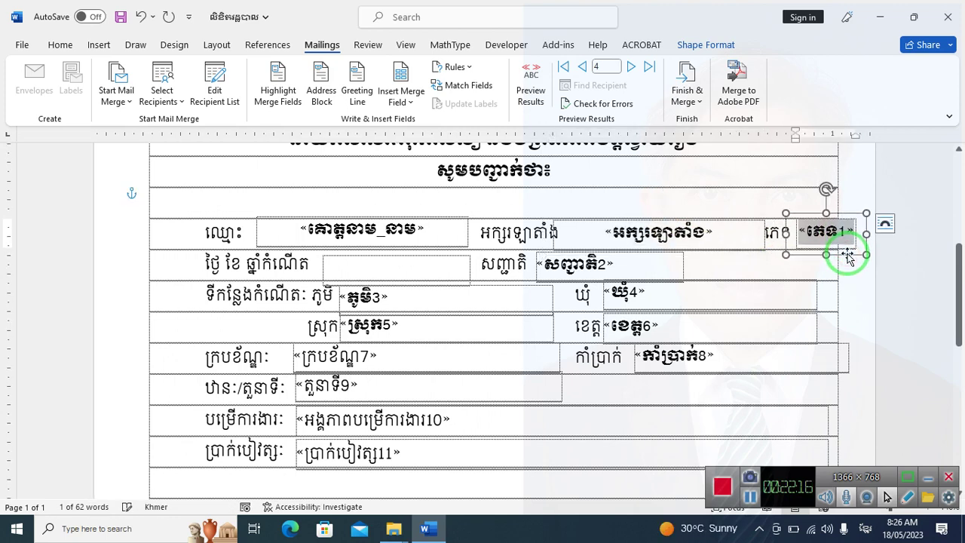
{"action": "left_click", "coordinate": [448, 217]}
{"action": "double_click", "coordinate": [449, 218]}
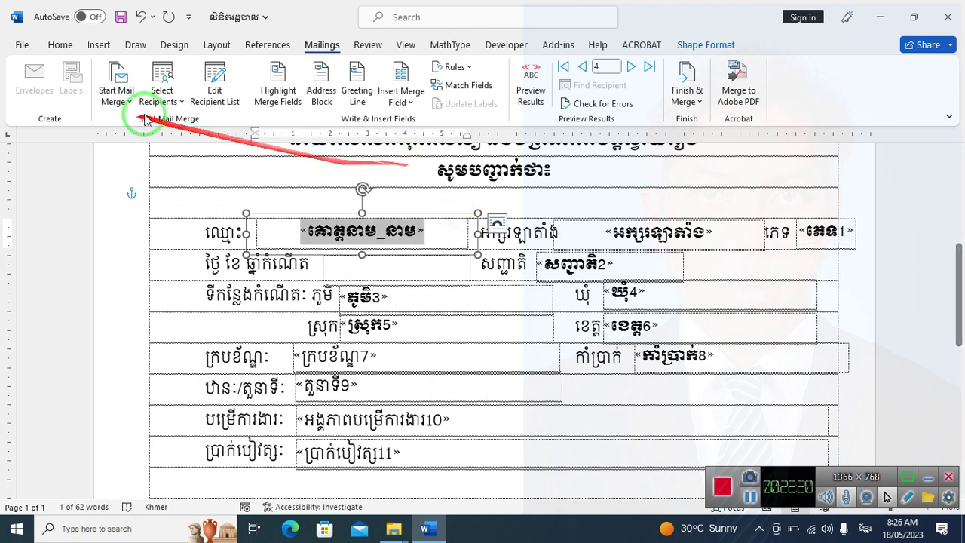
Turn the preview back on and step back to record 1
{"action": "left_click", "coordinate": [529, 87]}
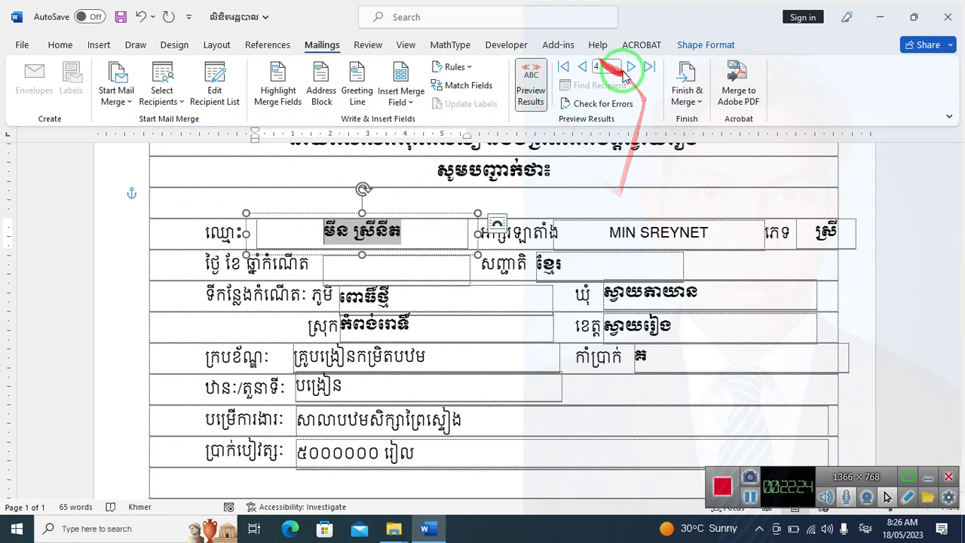
{"action": "left_click", "coordinate": [580, 67]}
{"action": "left_click", "coordinate": [580, 66]}
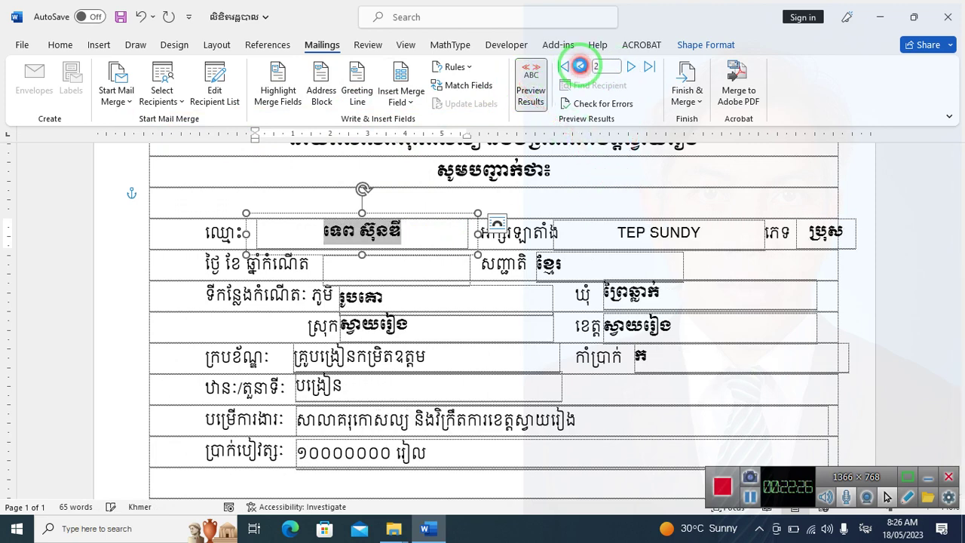
{"action": "left_click", "coordinate": [580, 67]}
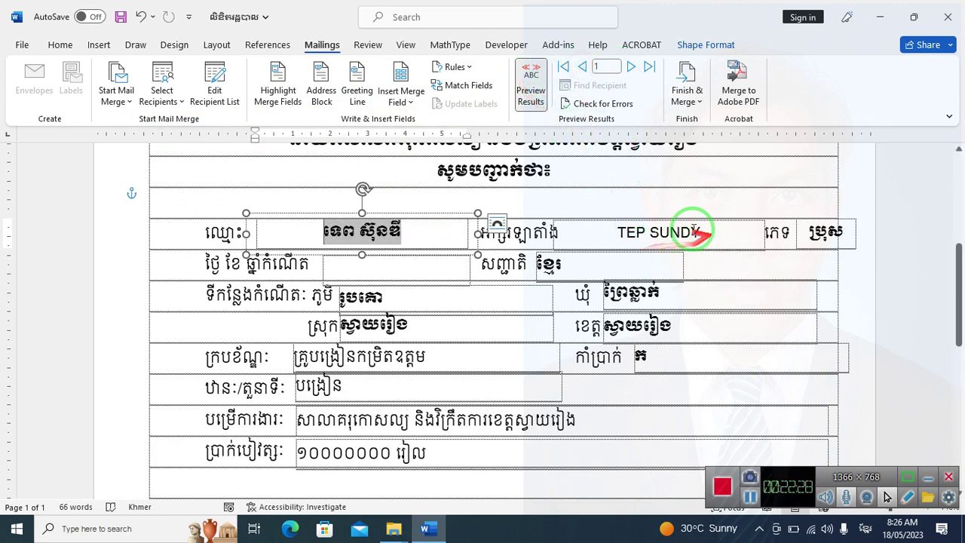
{"action": "scroll", "coordinate": [692, 283], "scroll_direction": "down", "scroll_amount": 1}
{"action": "scroll", "coordinate": [692, 284], "scroll_direction": "down", "scroll_amount": 2}
{"action": "left_click", "coordinate": [889, 230]}
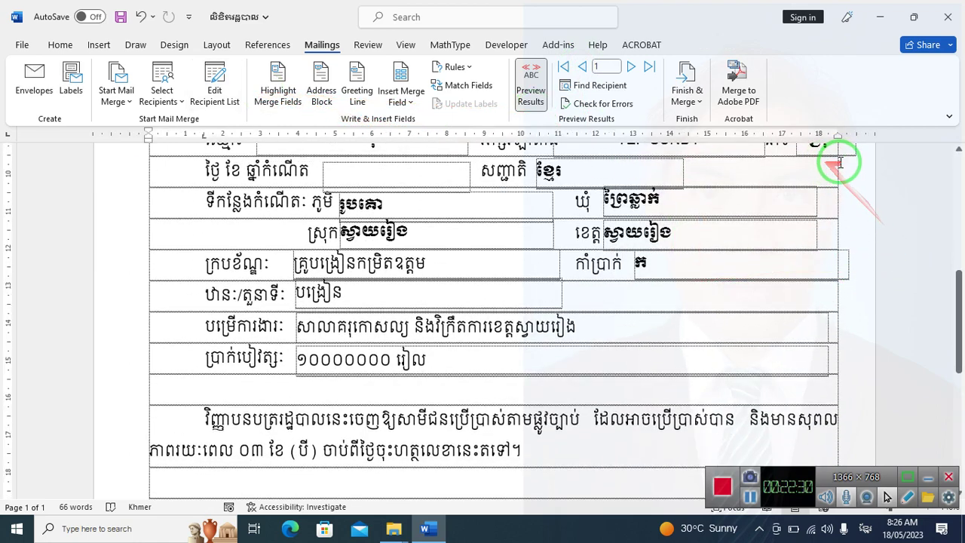
Merge to individual documents for records 1 through 4, producing Letters1
{"action": "left_click", "coordinate": [696, 103]}
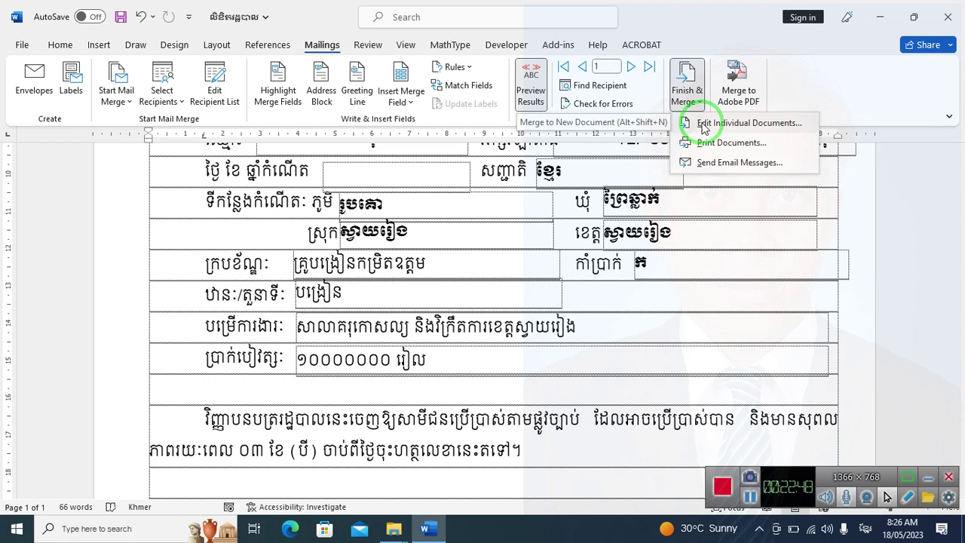
{"action": "left_click", "coordinate": [705, 124]}
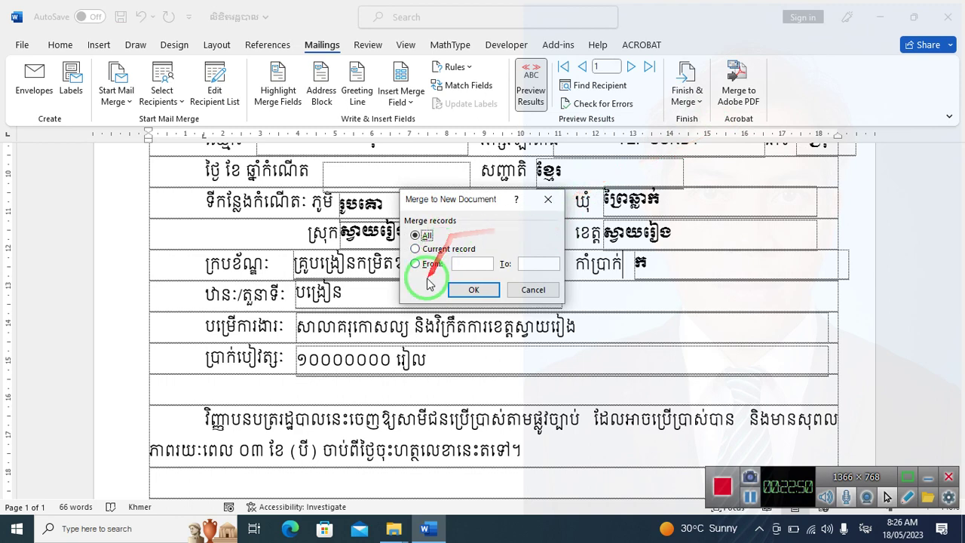
{"action": "left_click", "coordinate": [416, 263]}
{"action": "left_click", "coordinate": [489, 264]}
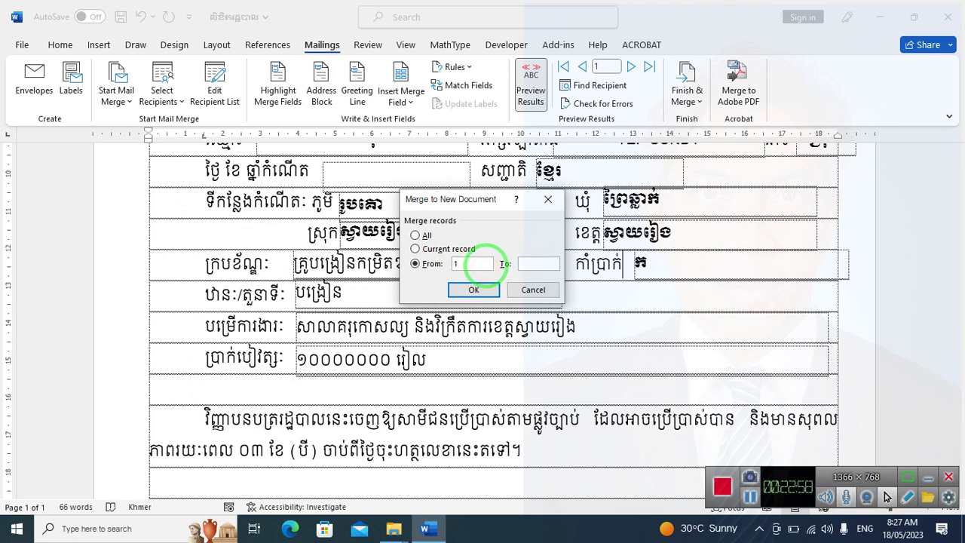
{"action": "left_click", "coordinate": [474, 290]}
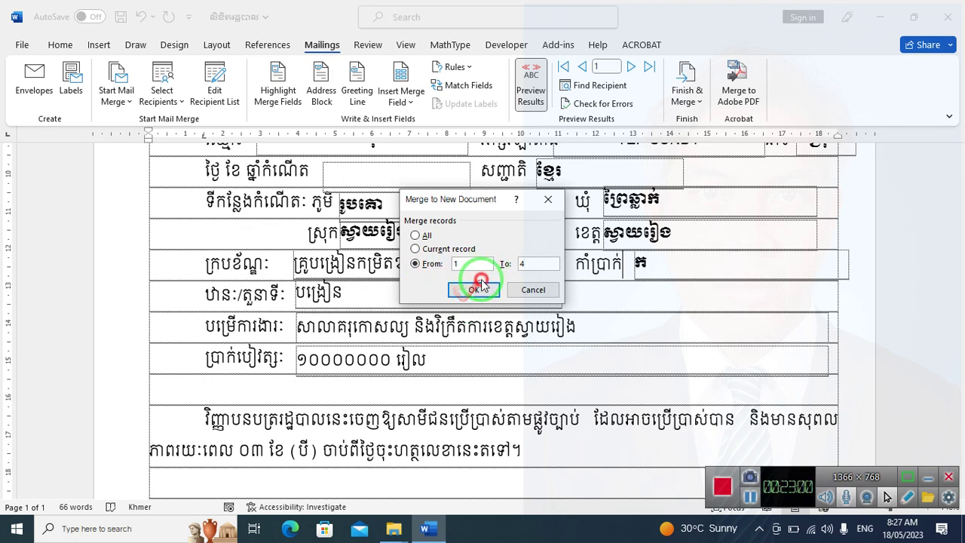
{"action": "scroll", "coordinate": [474, 292], "scroll_direction": "down", "scroll_amount": 10}
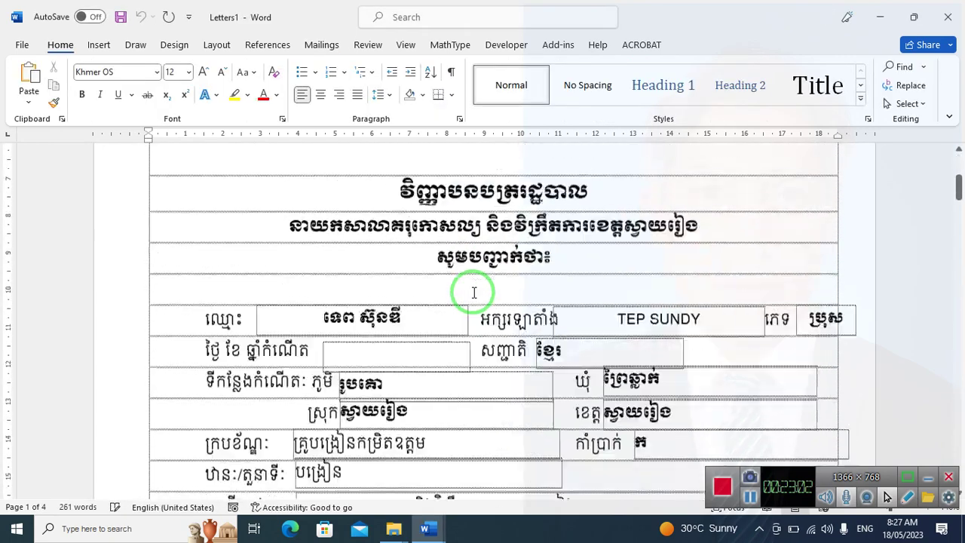
Scroll through Letters1's four merged letters, then open the print preview with Ctrl+P
{"action": "scroll", "coordinate": [474, 293], "scroll_direction": "down", "scroll_amount": 15}
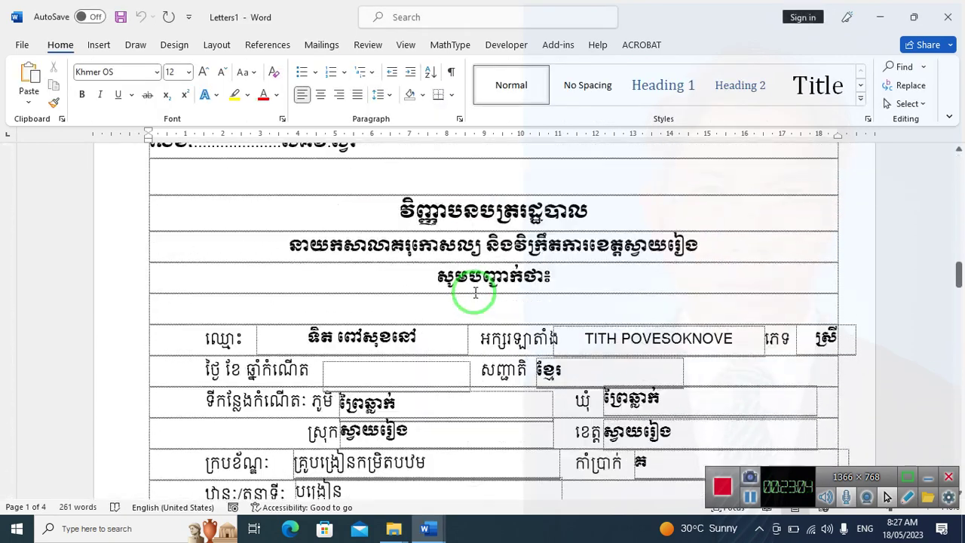
{"action": "scroll", "coordinate": [476, 293], "scroll_direction": "down", "scroll_amount": 20}
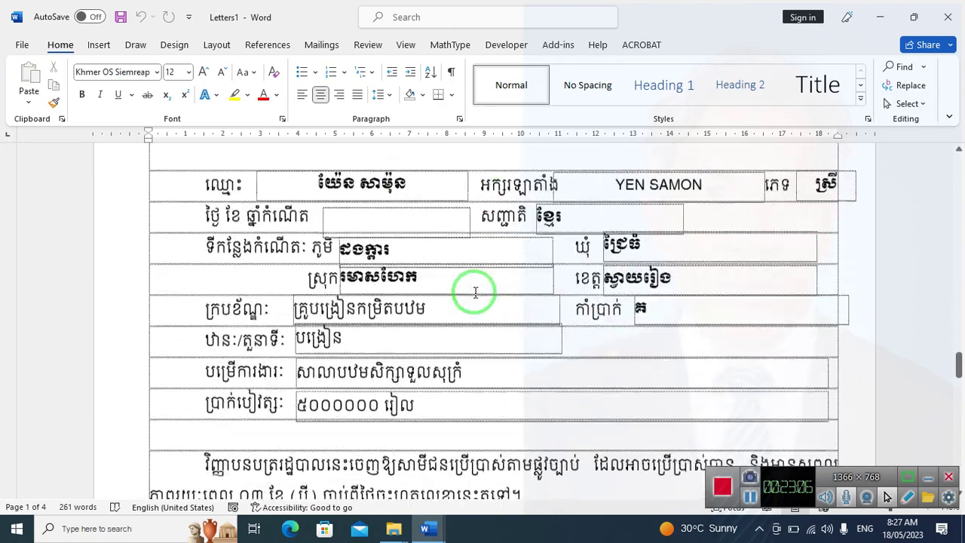
{"action": "scroll", "coordinate": [476, 292], "scroll_direction": "down", "scroll_amount": 15}
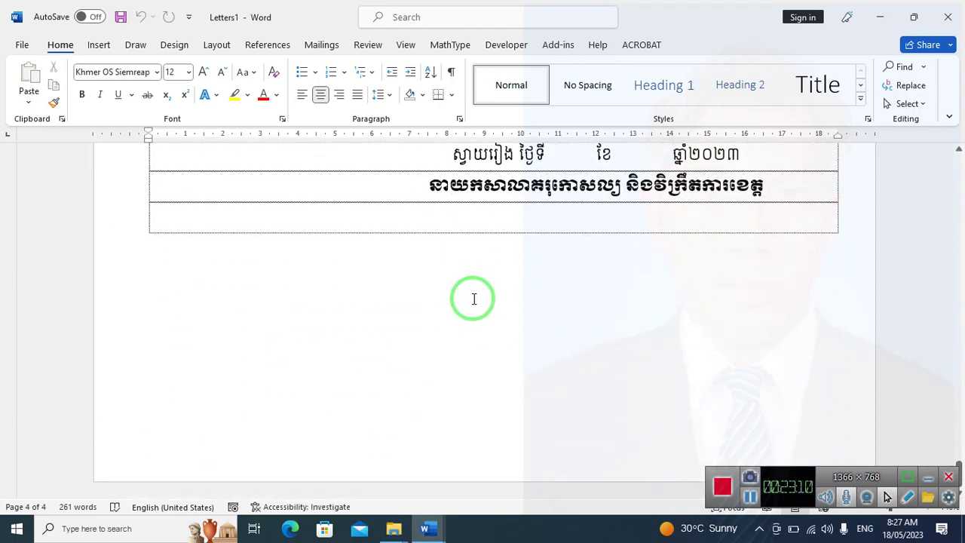
{"action": "key", "text": "ctrl+p"}
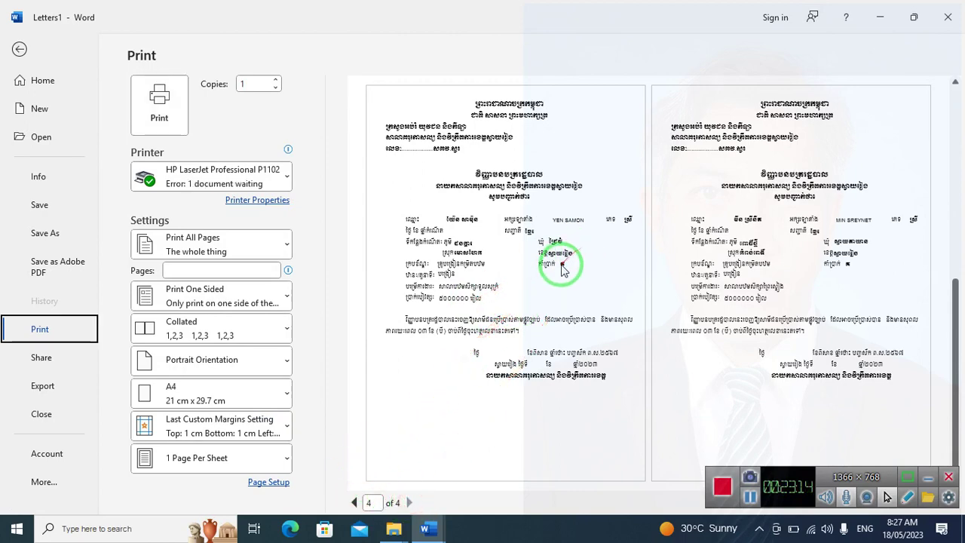
Leave print preview, start closing Letters1, then cancel its Save As dialog
{"action": "left_click", "coordinate": [19, 49]}
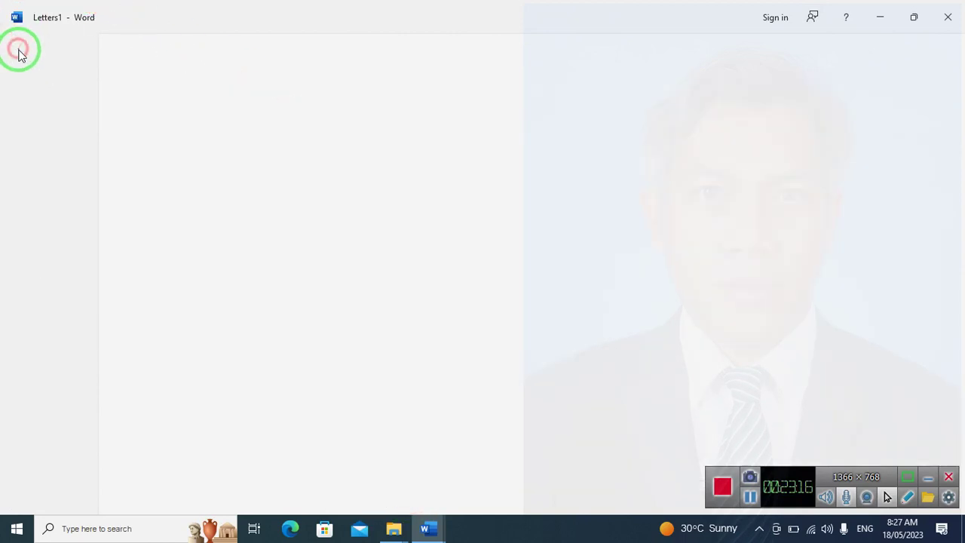
{"action": "left_click", "coordinate": [121, 16]}
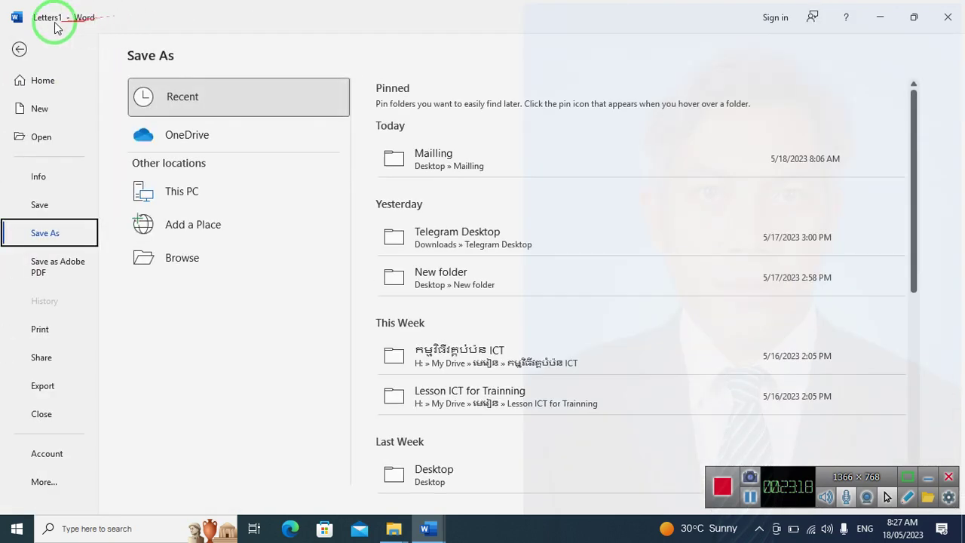
{"action": "left_click", "coordinate": [19, 51]}
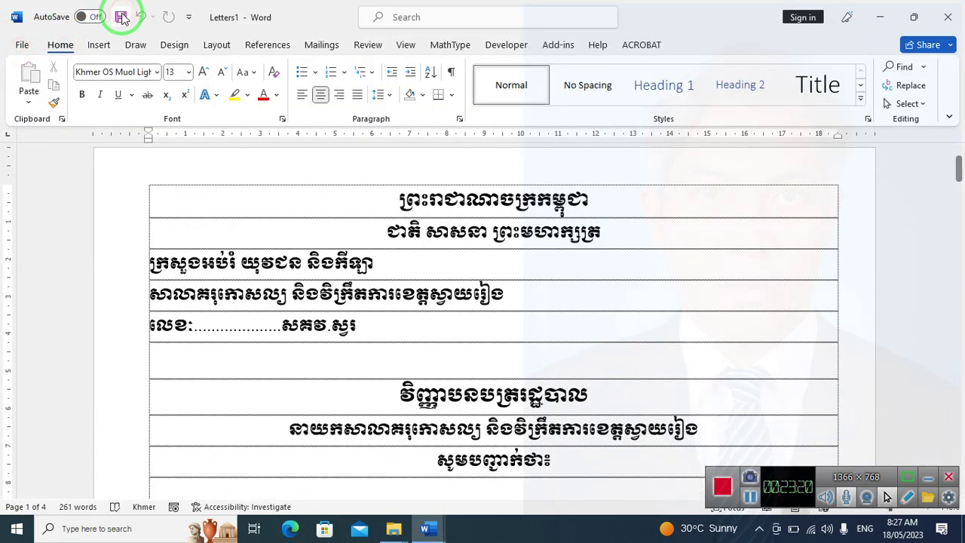
{"action": "left_click", "coordinate": [121, 16]}
{"action": "left_click", "coordinate": [19, 49]}
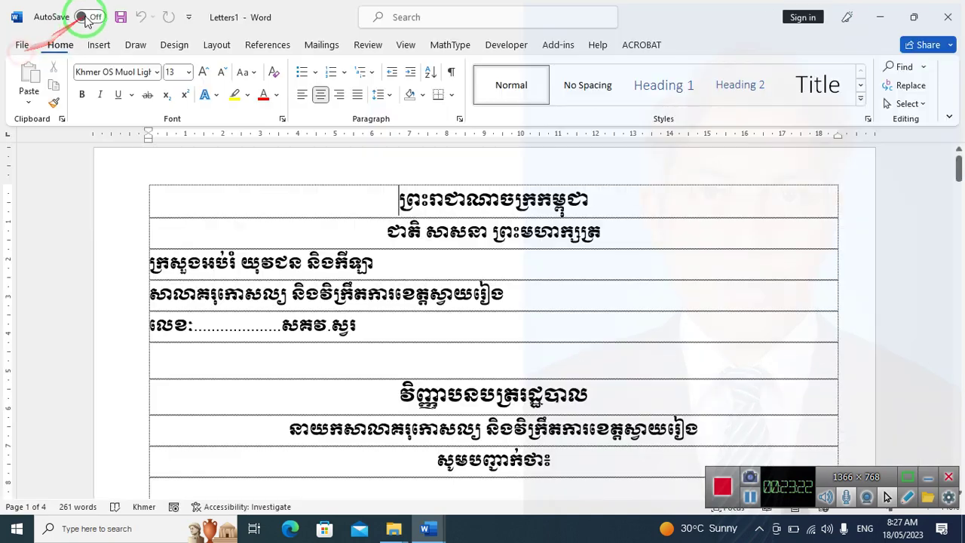
{"action": "left_click", "coordinate": [121, 16]}
{"action": "left_click", "coordinate": [944, 17]}
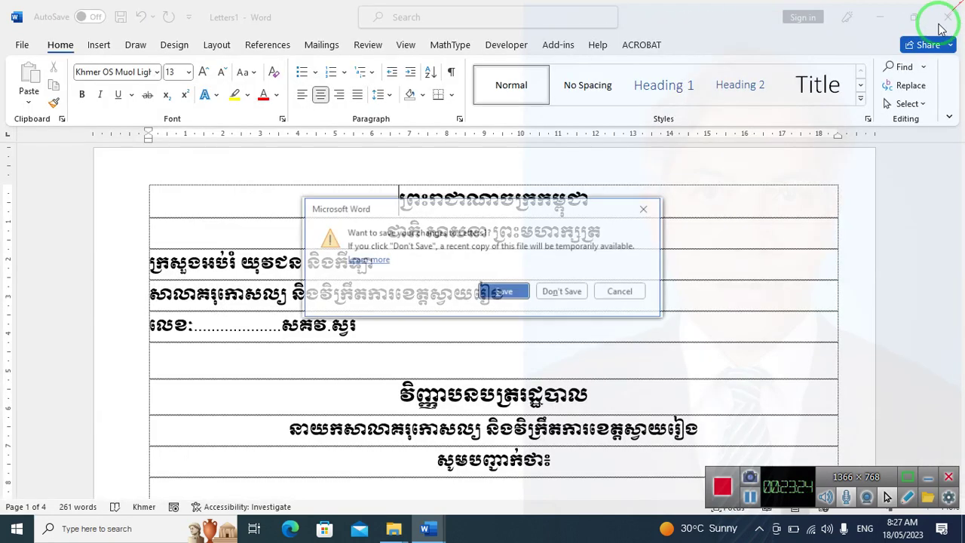
{"action": "left_click", "coordinate": [503, 293]}
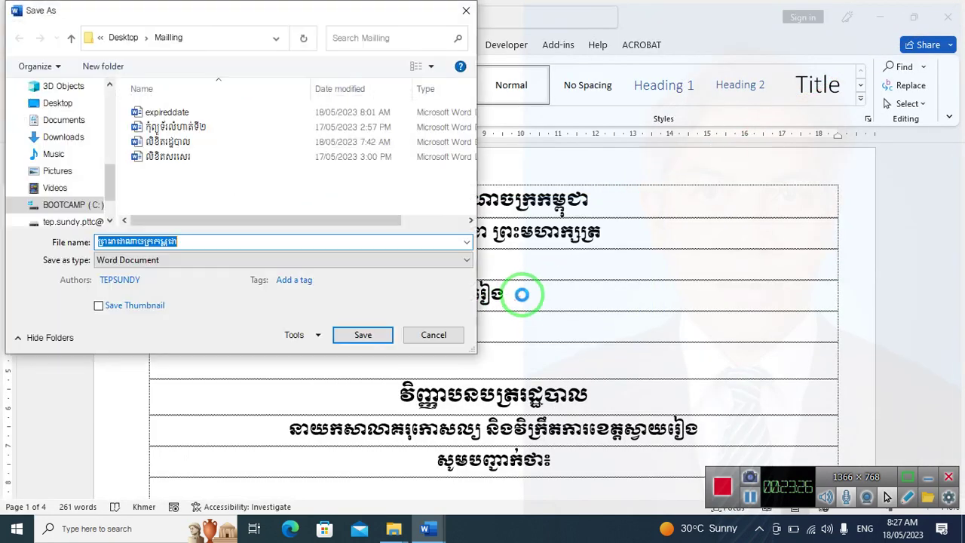
{"action": "left_click", "coordinate": [433, 335]}
Close Letters1 choosing Don't Save
{"action": "scroll", "coordinate": [492, 281], "scroll_direction": "down", "scroll_amount": 1}
{"action": "scroll", "coordinate": [498, 278], "scroll_direction": "down", "scroll_amount": 5}
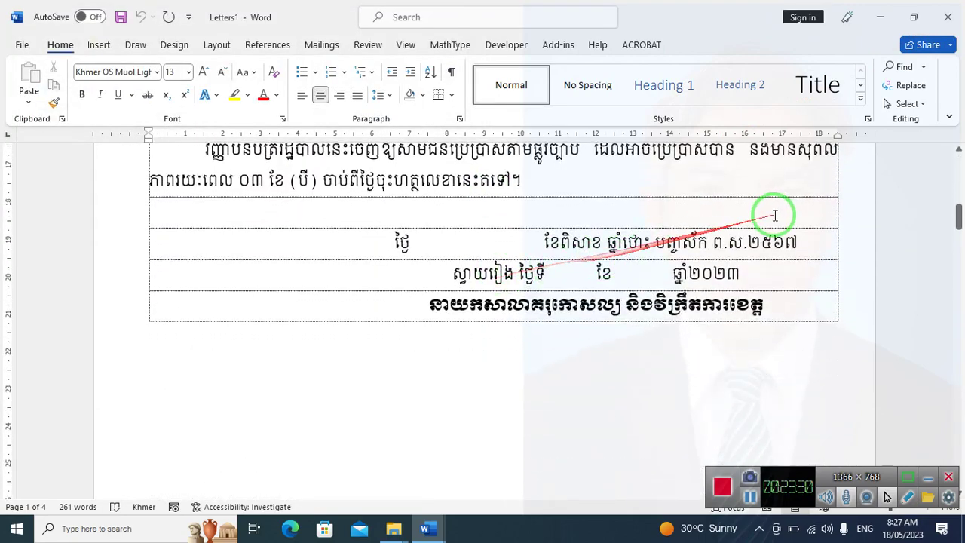
{"action": "scroll", "coordinate": [656, 351], "scroll_direction": "down", "scroll_amount": 2}
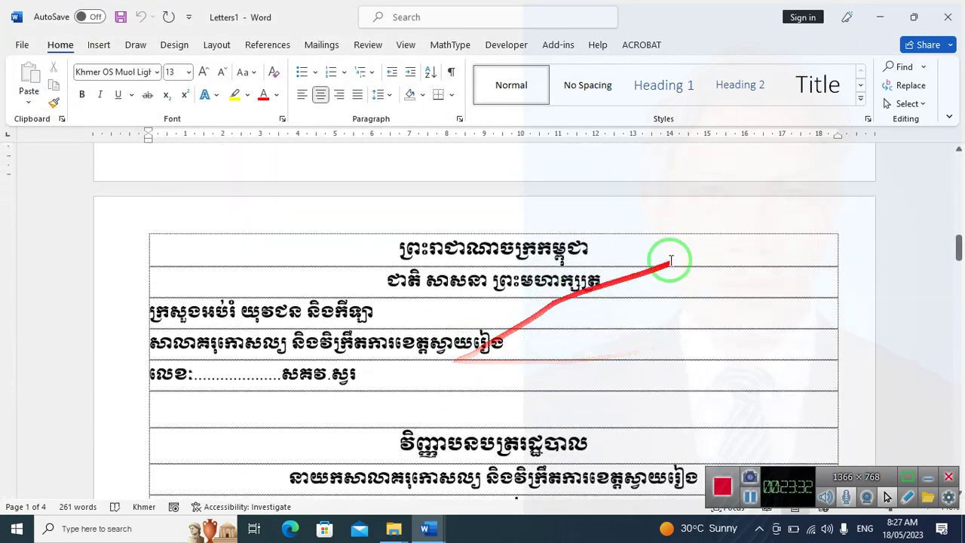
{"action": "left_click", "coordinate": [948, 17]}
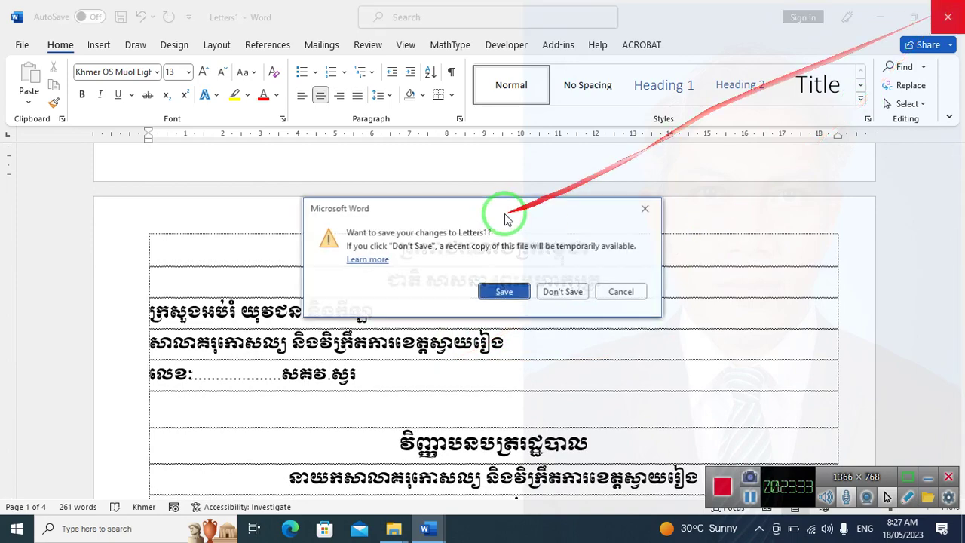
{"action": "left_click", "coordinate": [577, 296]}
Save the letter template, close Word, and open the Data workbook with links enabled
{"action": "scroll", "coordinate": [438, 294], "scroll_direction": "up", "scroll_amount": 5}
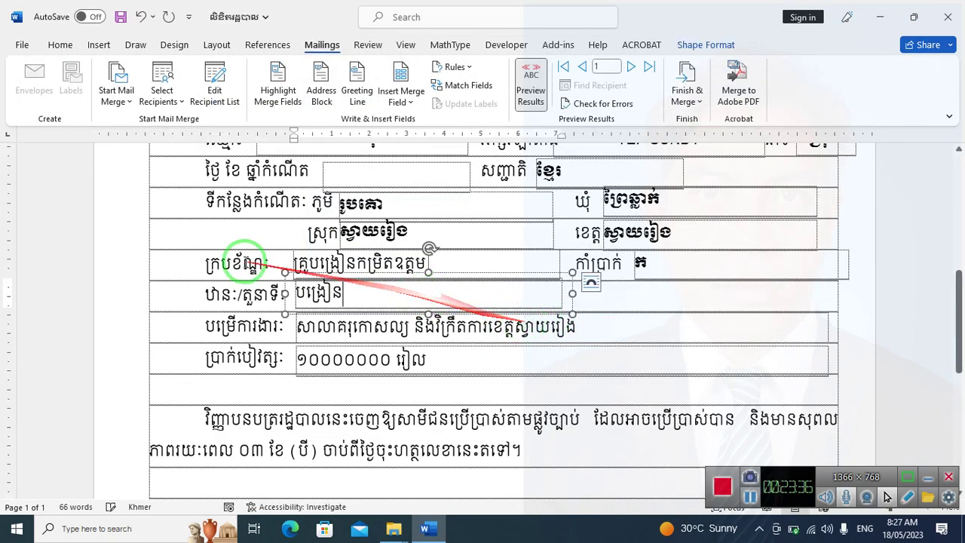
{"action": "scroll", "coordinate": [51, 490], "scroll_direction": "down", "scroll_amount": 1}
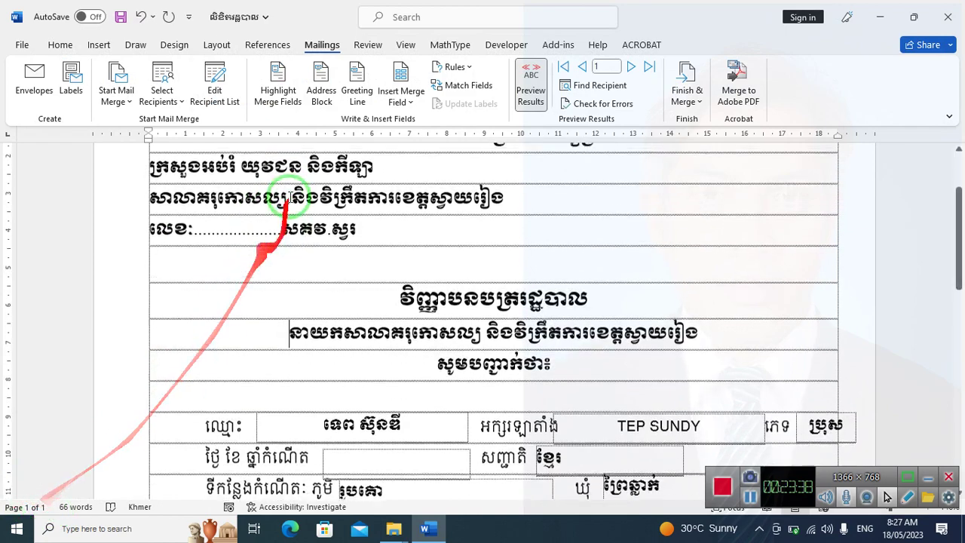
{"action": "left_click", "coordinate": [119, 18]}
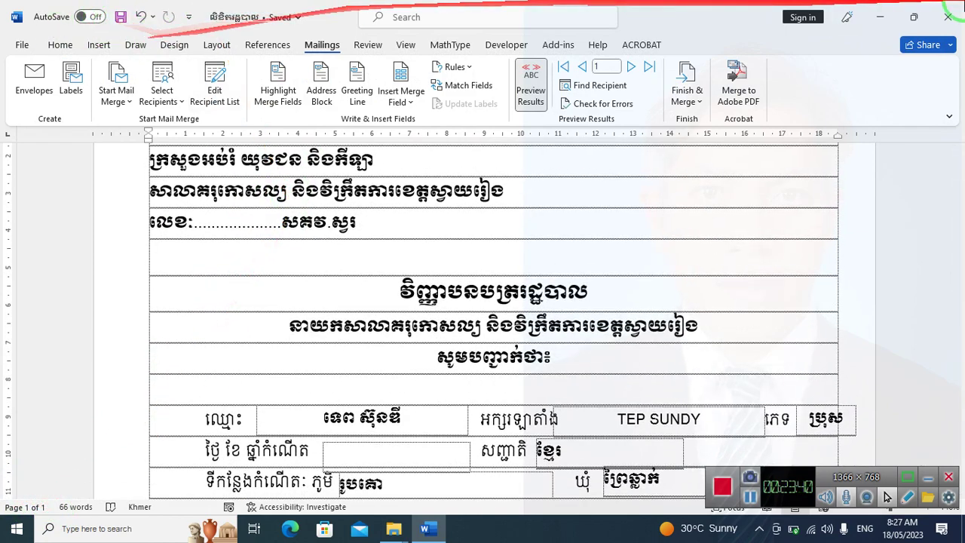
{"action": "left_click", "coordinate": [948, 17]}
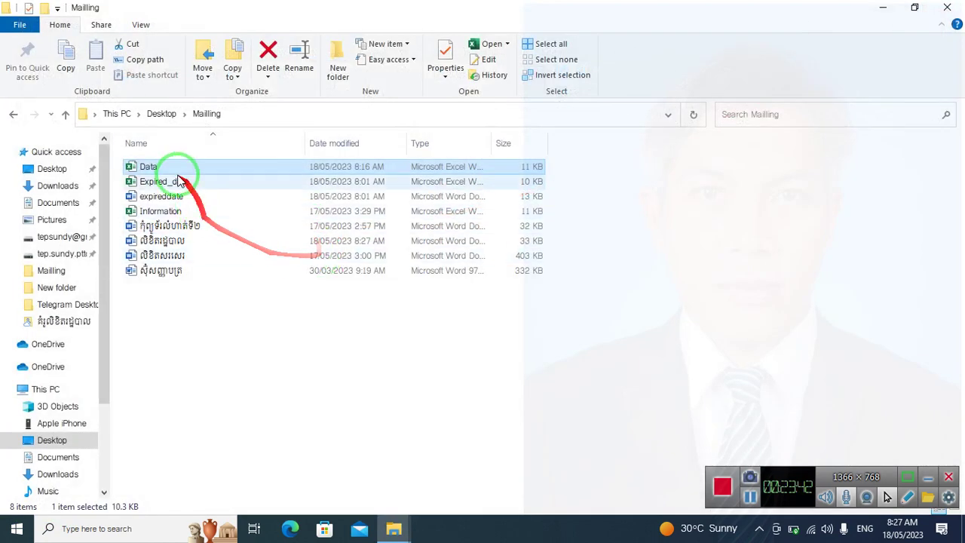
{"action": "double_click", "coordinate": [177, 171]}
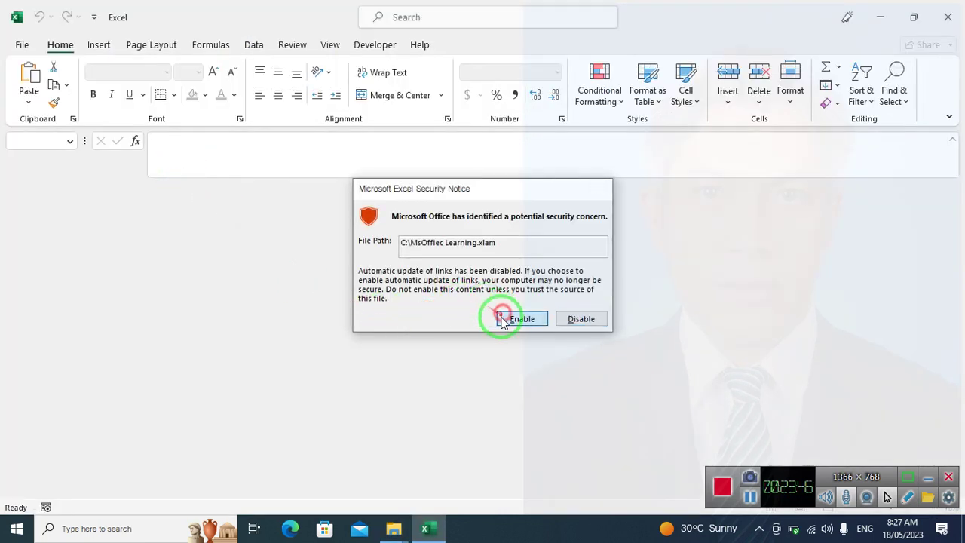
{"action": "left_click", "coordinate": [507, 318]}
Update the workbook links and enter ៥ as the new record number in cell A6
{"action": "left_click", "coordinate": [404, 308]}
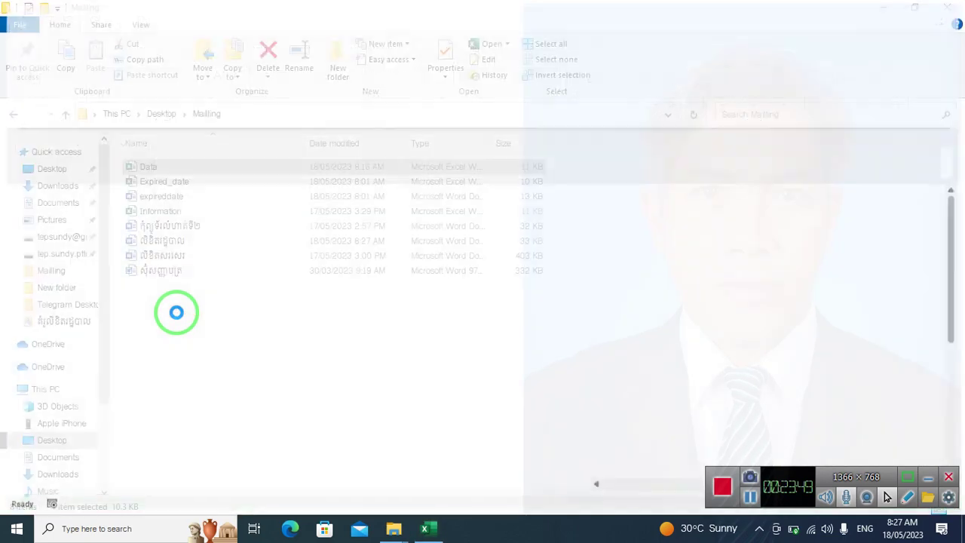
{"action": "left_click", "coordinate": [38, 328]}
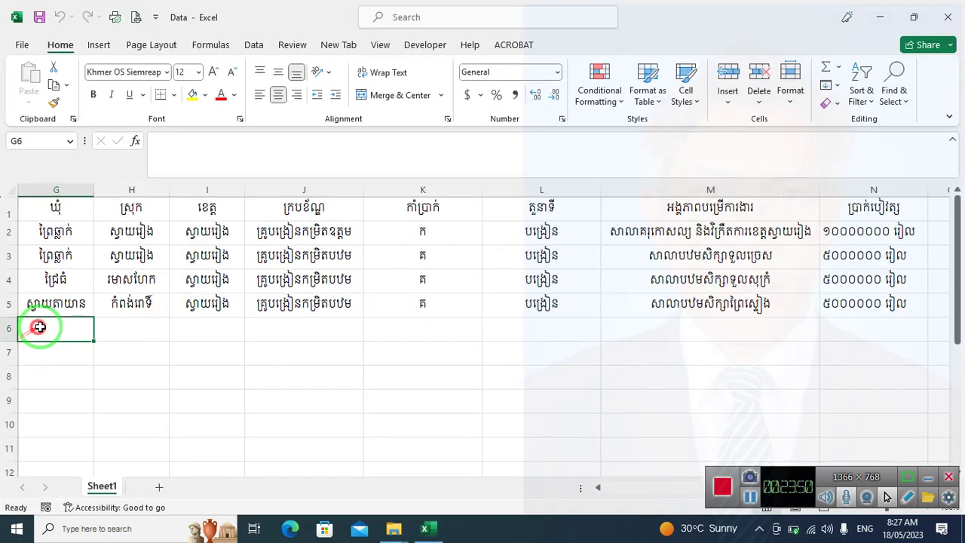
{"action": "left_click_drag", "start_coordinate": [610, 491], "coordinate": [538, 484]}
{"action": "left_click", "coordinate": [27, 325]}
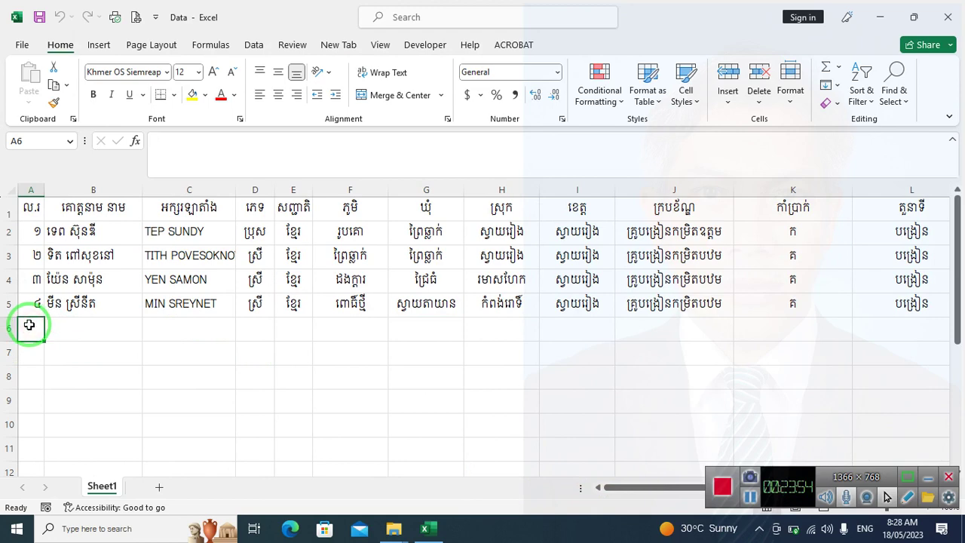
{"action": "type", "text": "5"}
{"action": "key", "text": "Tab"}
{"action": "left_click", "coordinate": [29, 326]}
{"action": "type", "text": "៥"}
{"action": "key", "text": "Tab"}
Enter the new person's Khmer and Latin names, gender ប and nationality ខ្មែរ
{"action": "type", "text": "ពរ"}
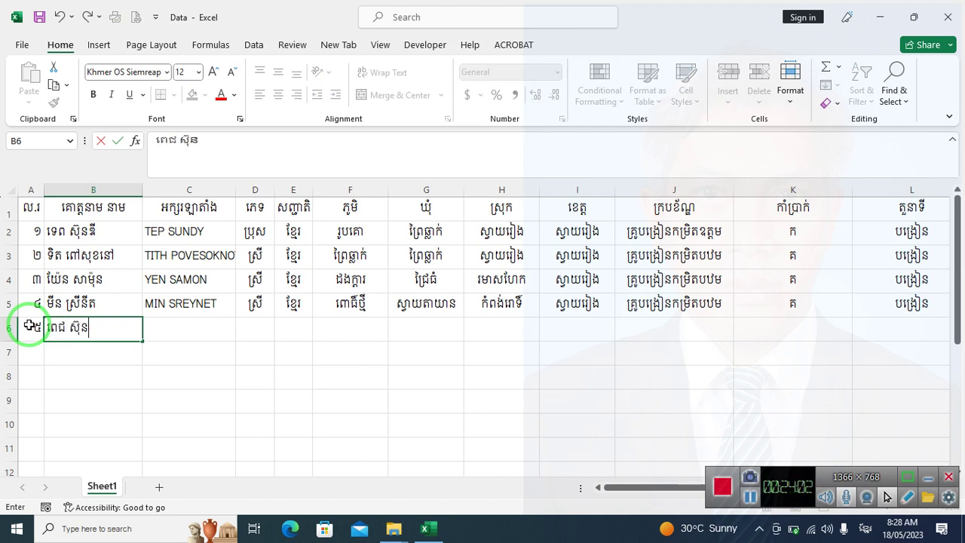
{"action": "type", "text": "ាន"}
{"action": "key", "text": "Tab"}
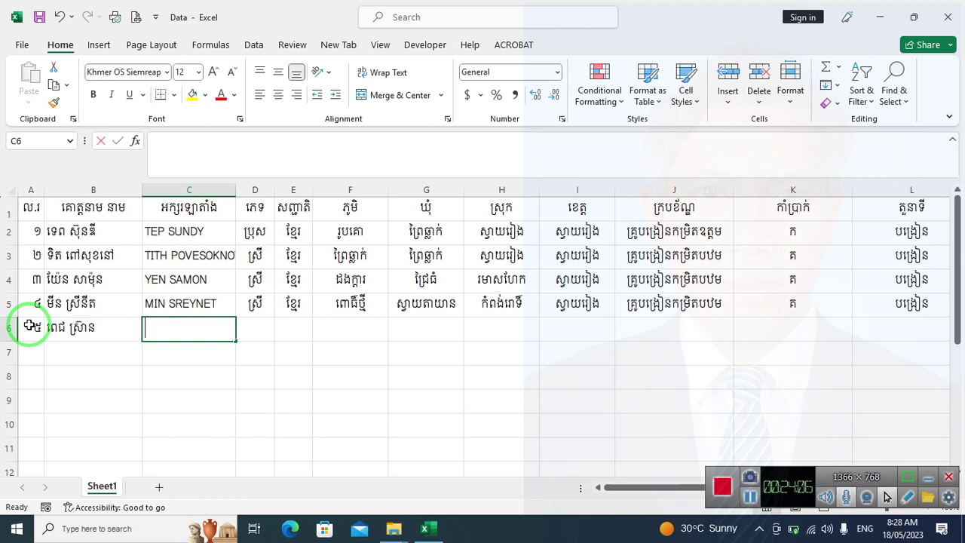
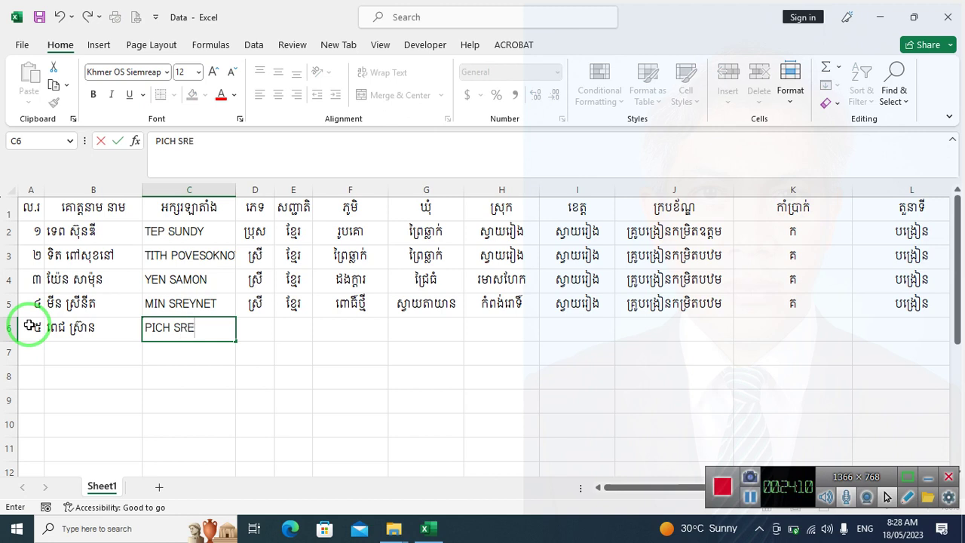
{"action": "key", "text": "Tab"}
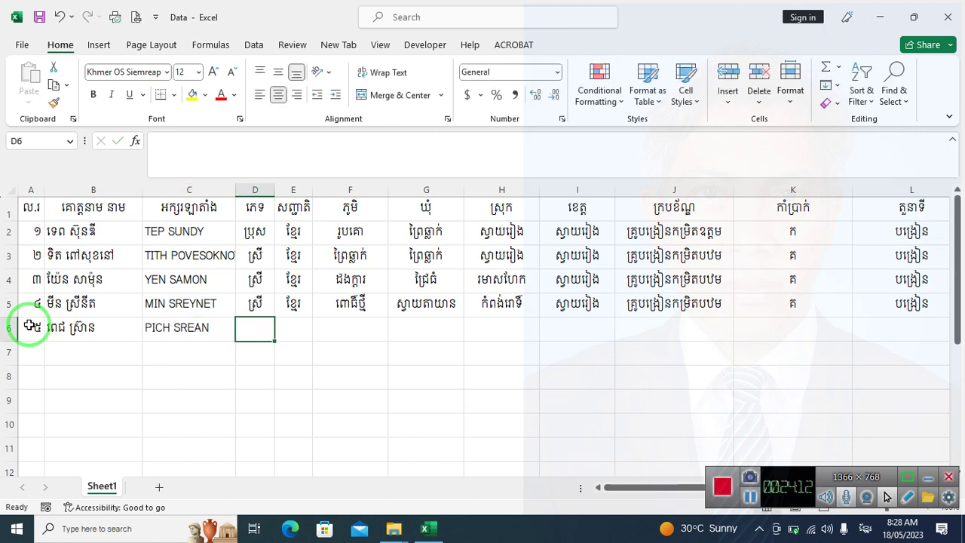
{"action": "type", "text": "ប្រុស"}
{"action": "key", "text": "Tab"}
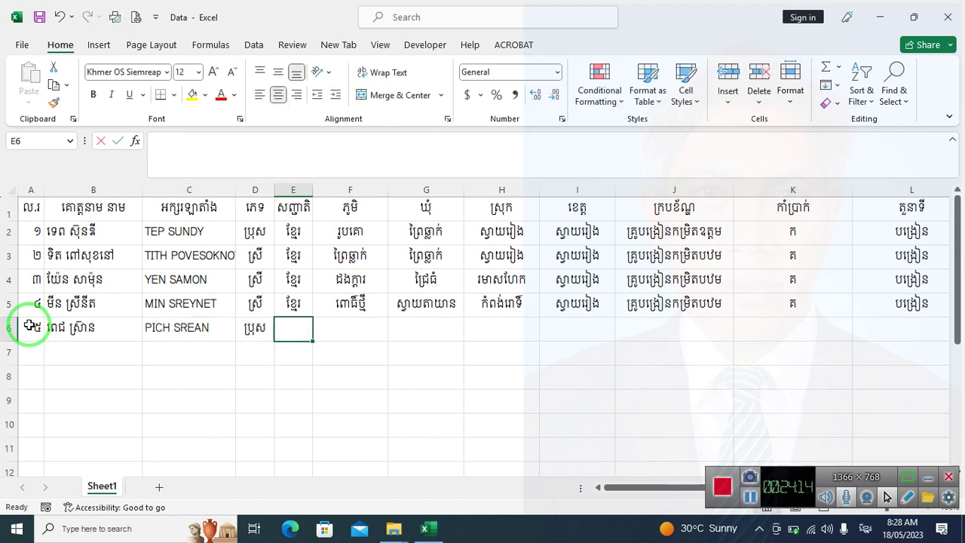
{"action": "type", "text": "ខ្មែរ"}
{"action": "key", "text": "Tab"}
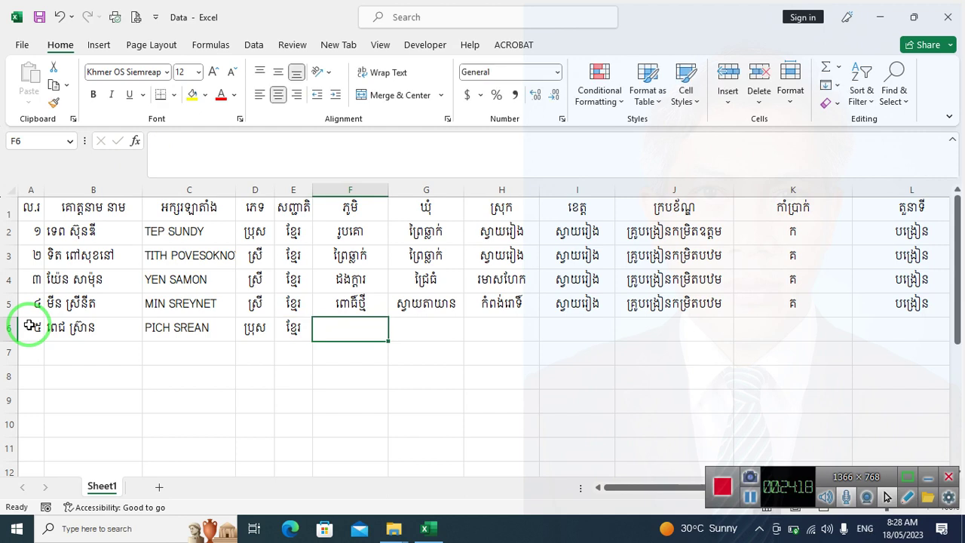
Fill in the new record's birth village, commune, district and province
{"action": "type", "text": "p"}
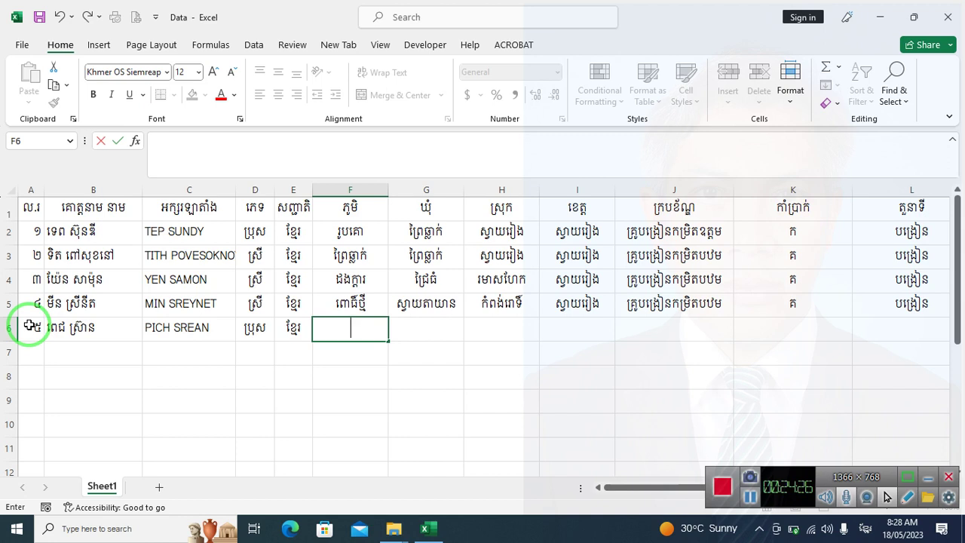
{"action": "type", "text": "ពោធិ៍តាហ"}
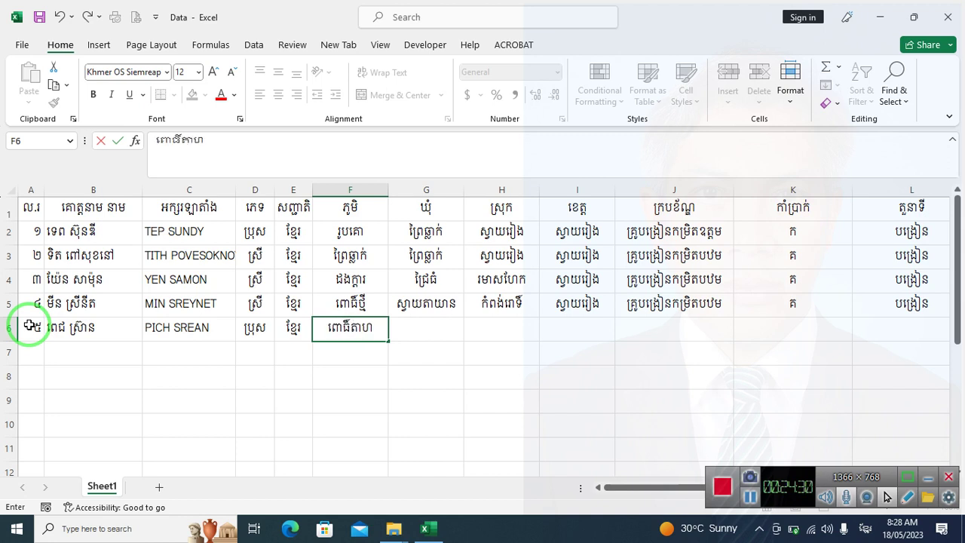
{"action": "type", "text": "ោះ"}
{"action": "key", "text": "Tab"}
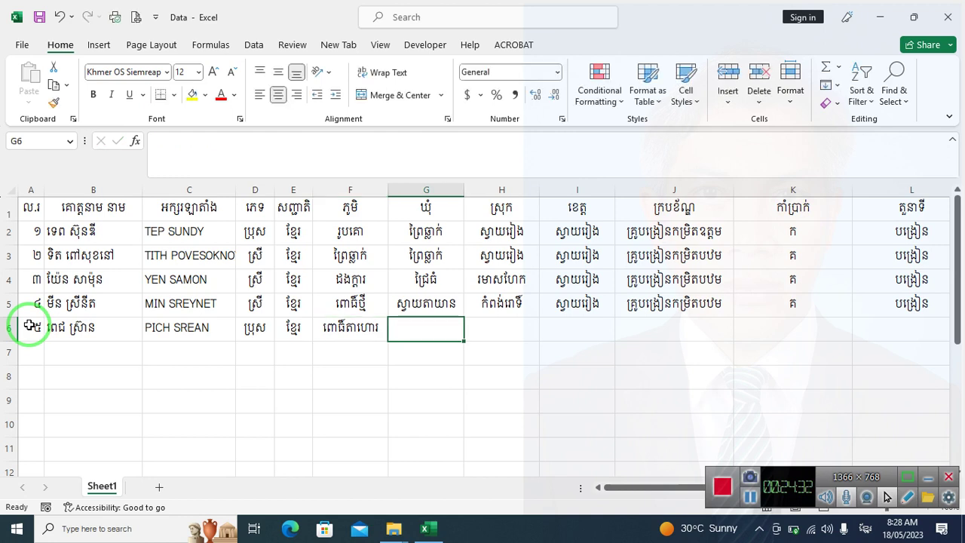
{"action": "type", "text": "ស្វាយរៀង"}
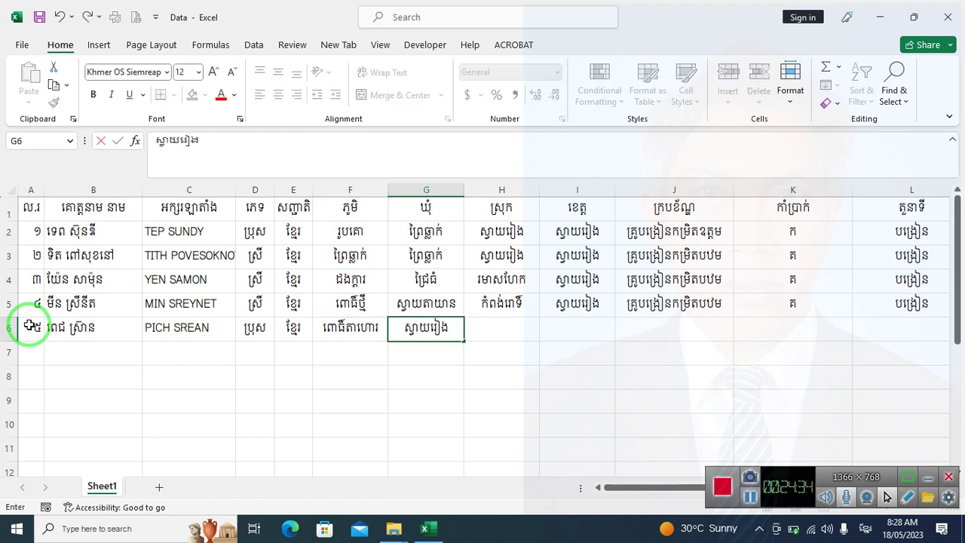
{"action": "key", "text": "Tab"}
{"action": "type", "text": "ស្វា"}
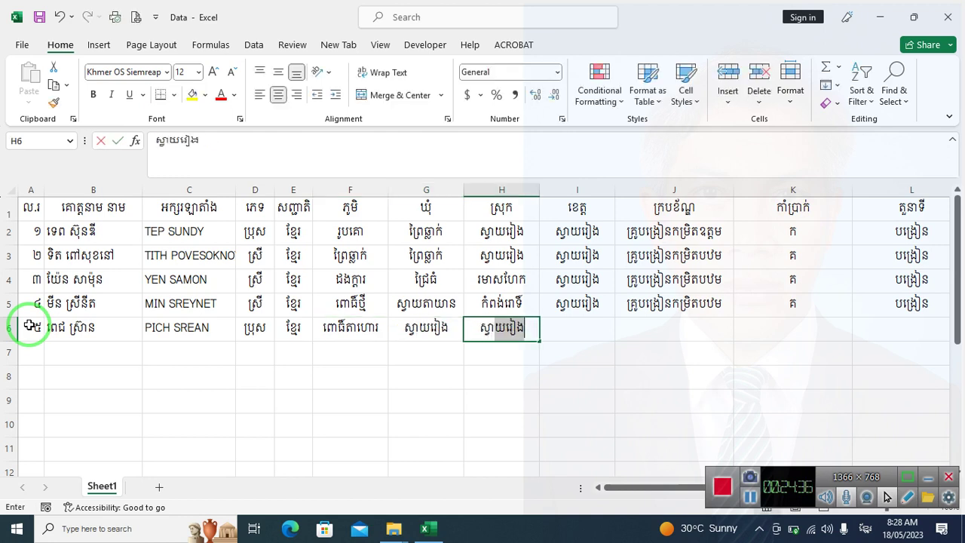
{"action": "type", "text": "យ"}
{"action": "key", "text": "Tab"}
{"action": "type", "text": "ស្វ"}
{"action": "key", "text": "Tab"}
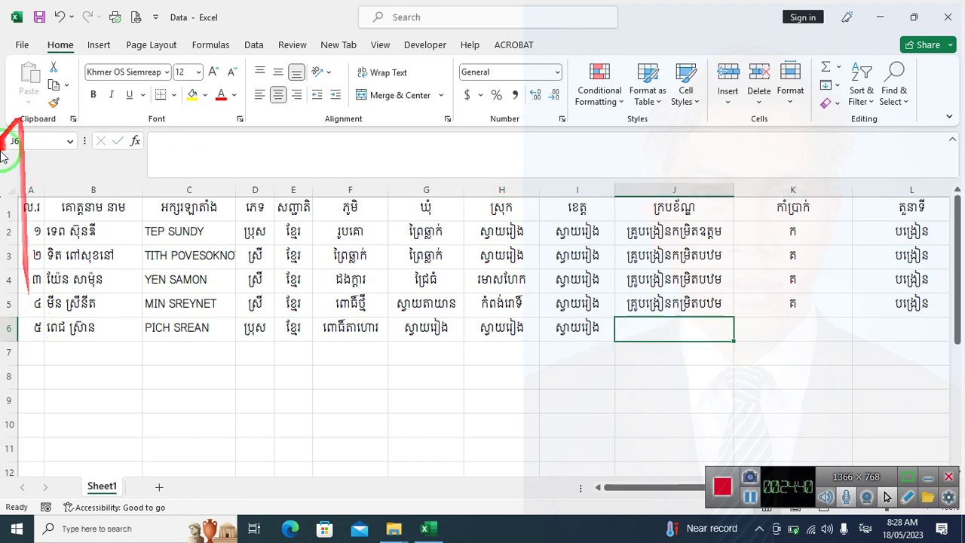
Copy row 2's qualification and grade values from J2:K2 into J6:K6
{"action": "left_click_drag", "start_coordinate": [705, 233], "coordinate": [773, 233]}
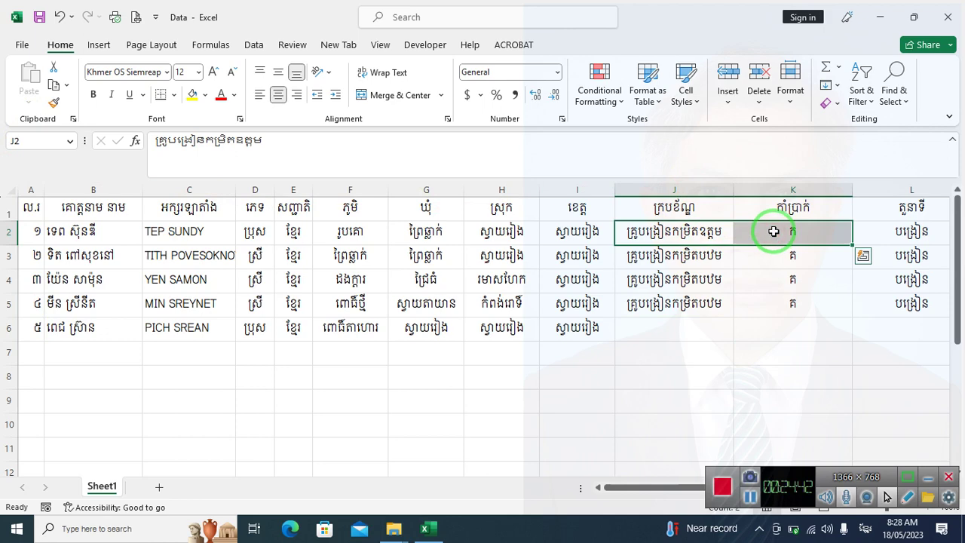
{"action": "key", "text": "ctrl+c"}
{"action": "left_click", "coordinate": [674, 329]}
{"action": "key", "text": "ctrl+v"}
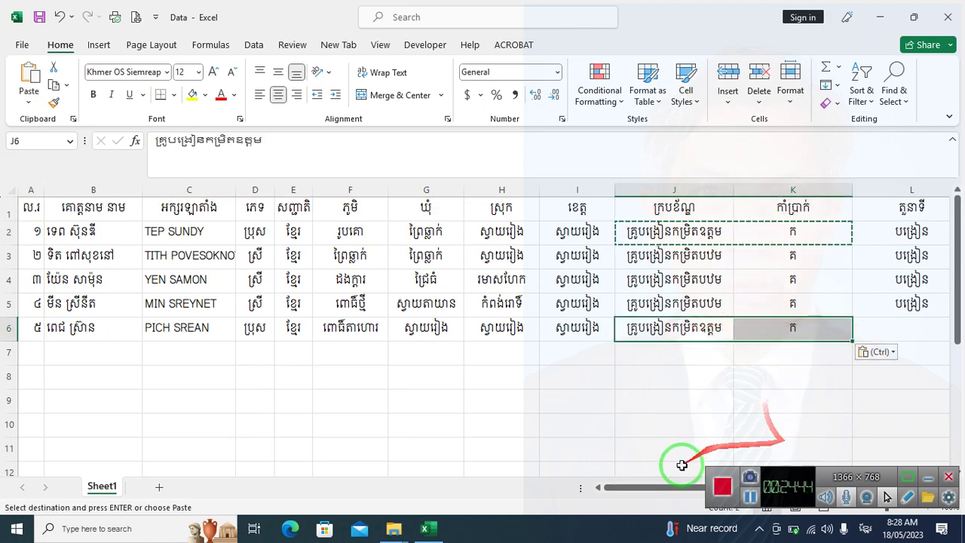
{"action": "left_click_drag", "start_coordinate": [657, 487], "coordinate": [857, 463]}
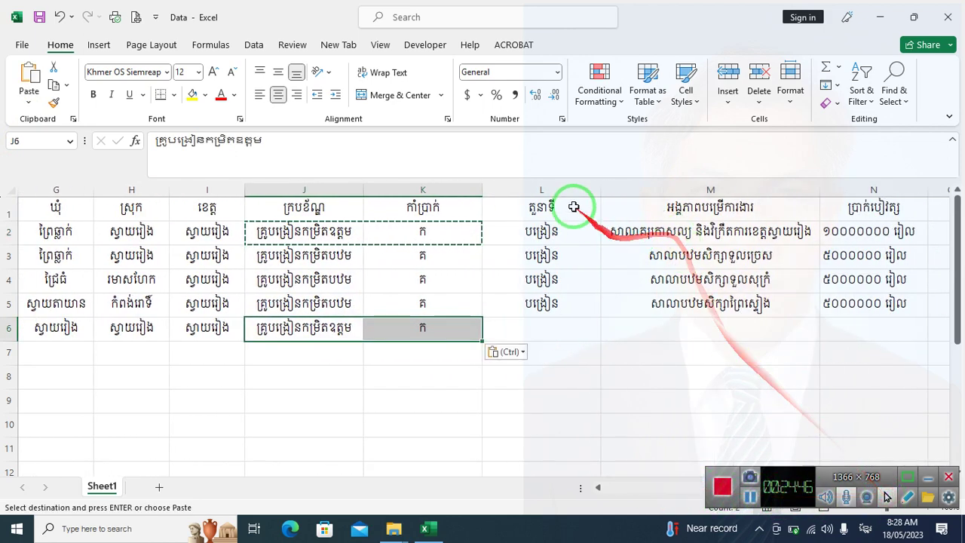
Copy L2:N2 into L6:N6, clear the copy marquee, and close the workbook
{"action": "left_click_drag", "start_coordinate": [563, 237], "coordinate": [873, 237]}
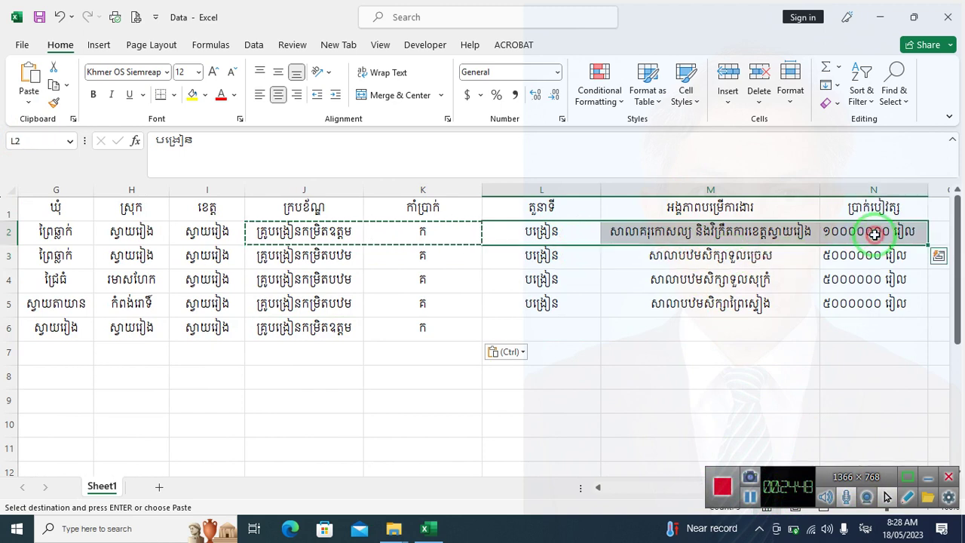
{"action": "key", "text": "ctrl+c"}
{"action": "left_click", "coordinate": [532, 326]}
{"action": "key", "text": "ctrl+v"}
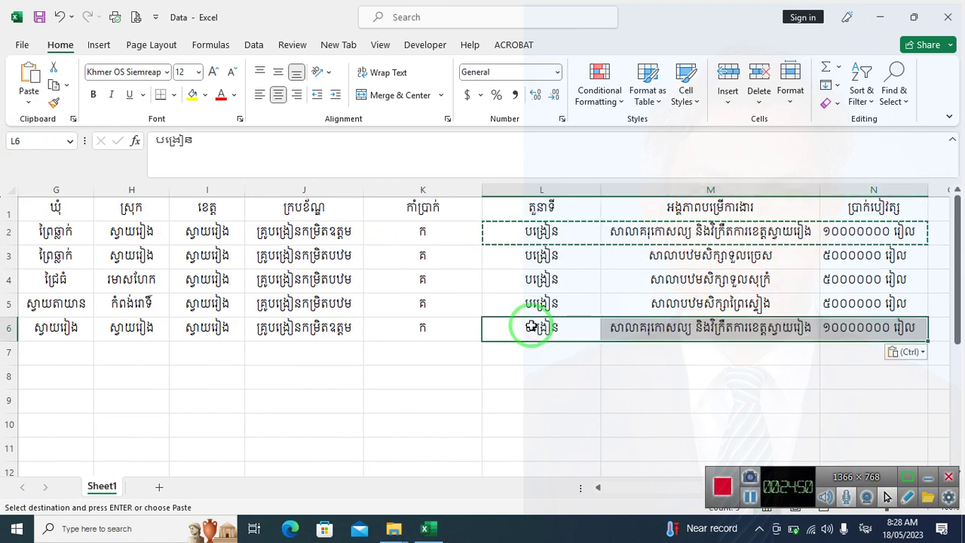
{"action": "key", "text": "Escape"}
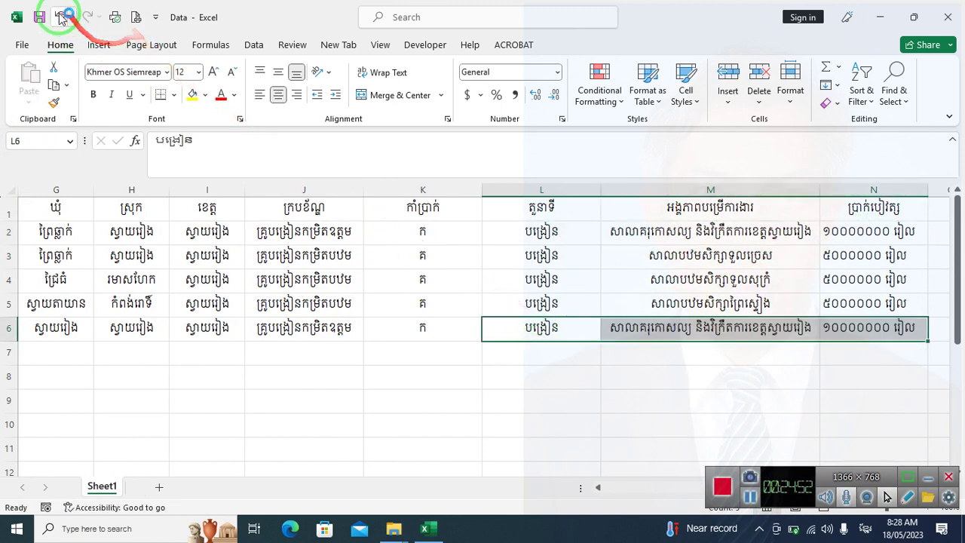
{"action": "left_click", "coordinate": [948, 17]}
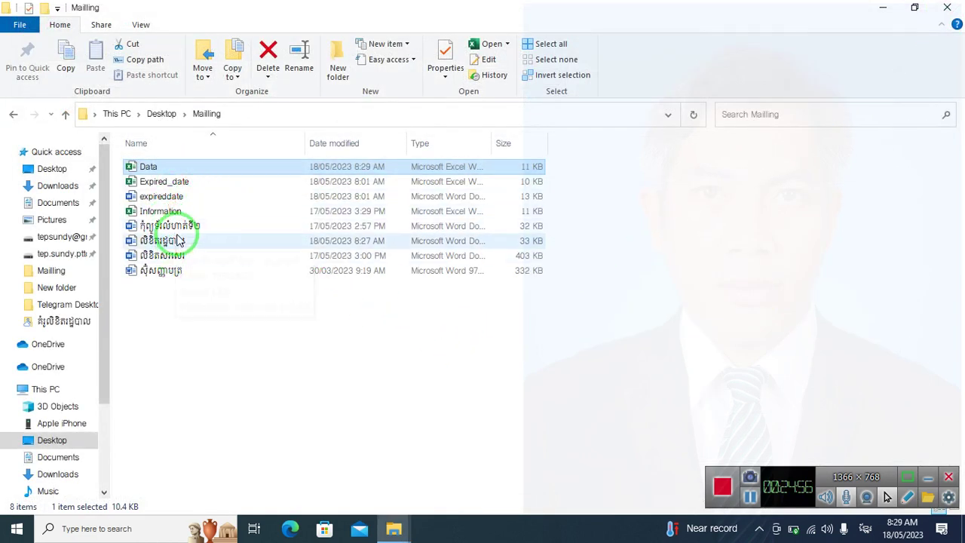
Open លិខិតរដ្ឋបាល from the Mailling folder, accepting the SQL data-link prompt
{"action": "double_click", "coordinate": [181, 241]}
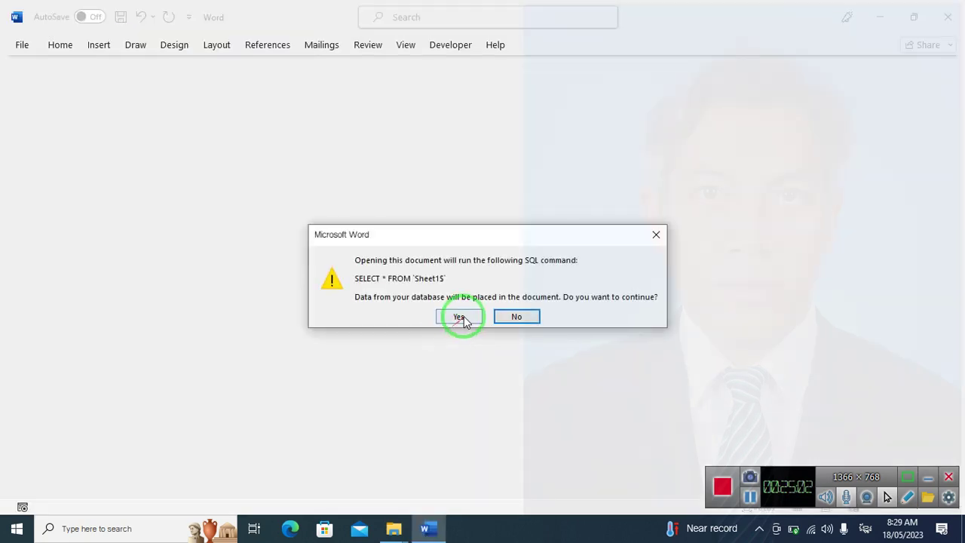
{"action": "left_click", "coordinate": [458, 317]}
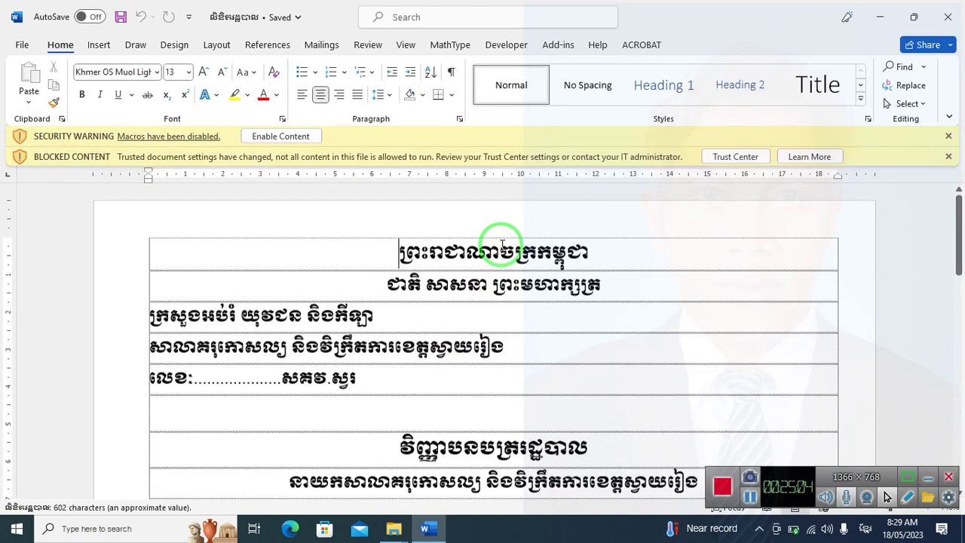
Dismiss the blocked-content and disabled-macros warning bars and show the Mailings tab
{"action": "scroll", "coordinate": [500, 243], "scroll_direction": "down", "scroll_amount": 3}
{"action": "left_click", "coordinate": [949, 156]}
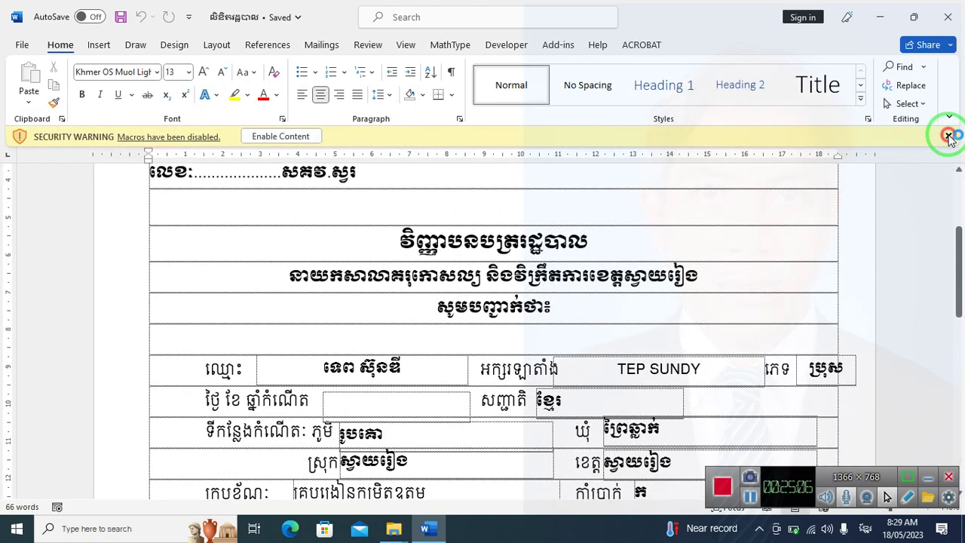
{"action": "left_click", "coordinate": [948, 135]}
{"action": "left_click", "coordinate": [321, 44]}
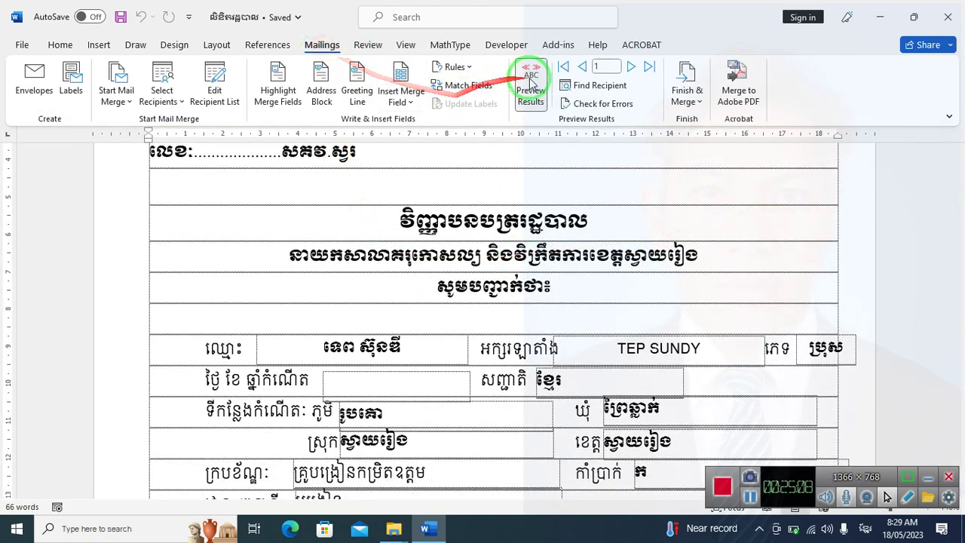
{"action": "scroll", "coordinate": [528, 334], "scroll_direction": "down", "scroll_amount": 5}
{"action": "scroll", "coordinate": [534, 280], "scroll_direction": "up", "scroll_amount": 3}
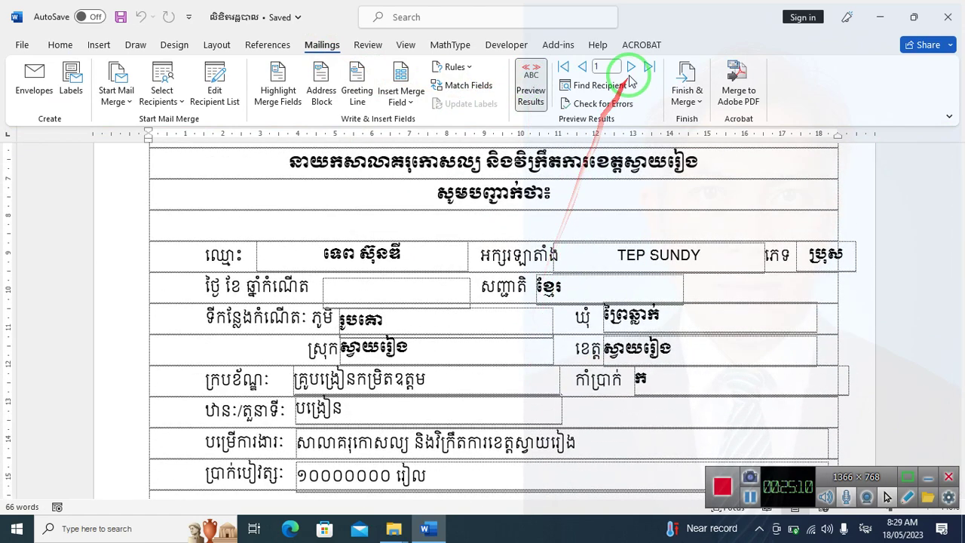
Step the merge preview through records 2, 3 and 4 to the new record 5
{"action": "left_click", "coordinate": [630, 67]}
{"action": "left_click", "coordinate": [630, 67]}
{"action": "left_click", "coordinate": [630, 67]}
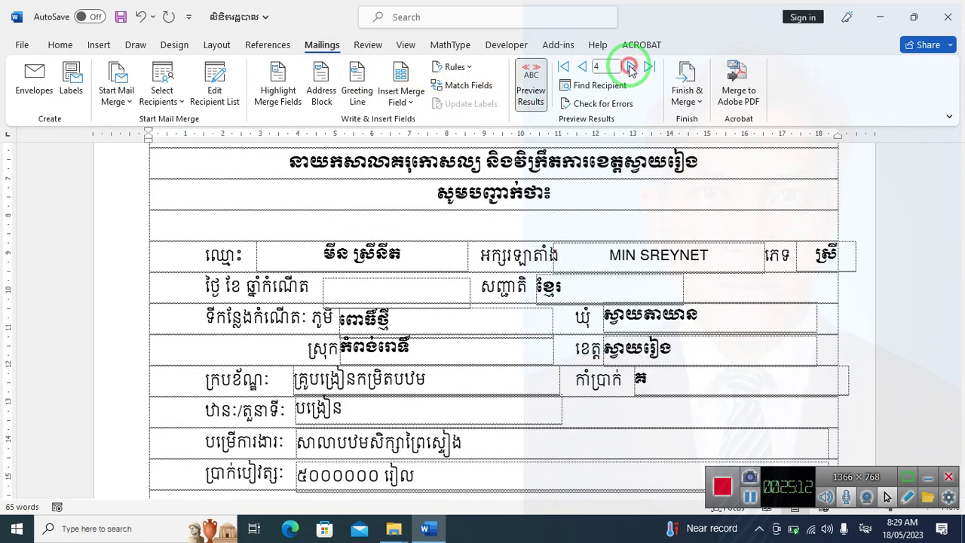
{"action": "left_click", "coordinate": [631, 67]}
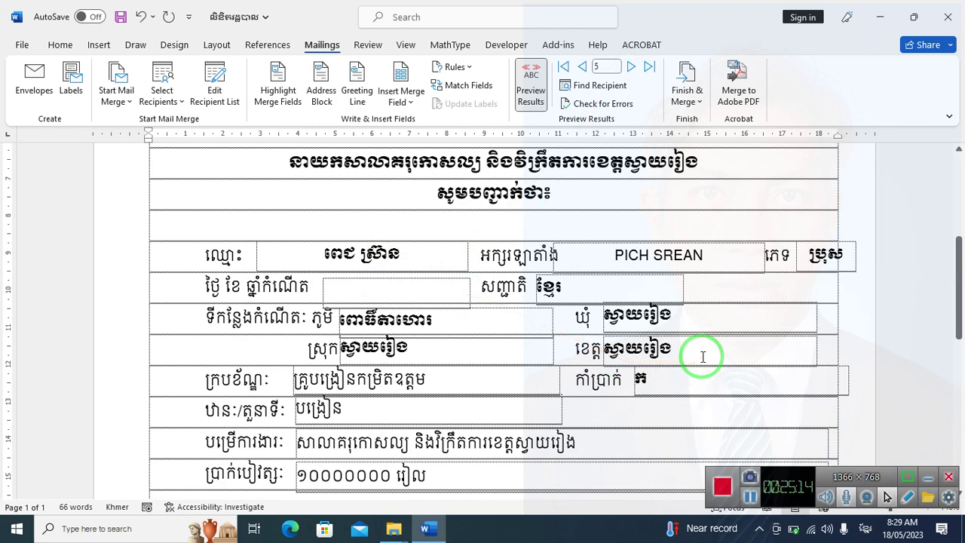
{"action": "scroll", "coordinate": [702, 356], "scroll_direction": "down", "scroll_amount": 5}
{"action": "scroll", "coordinate": [659, 373], "scroll_direction": "up", "scroll_amount": 3}
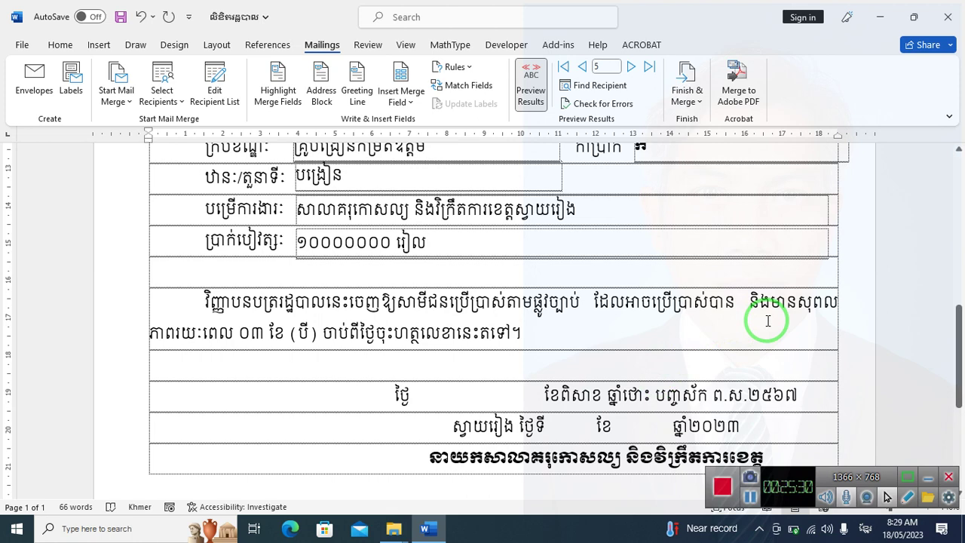
{"action": "left_click", "coordinate": [689, 98]}
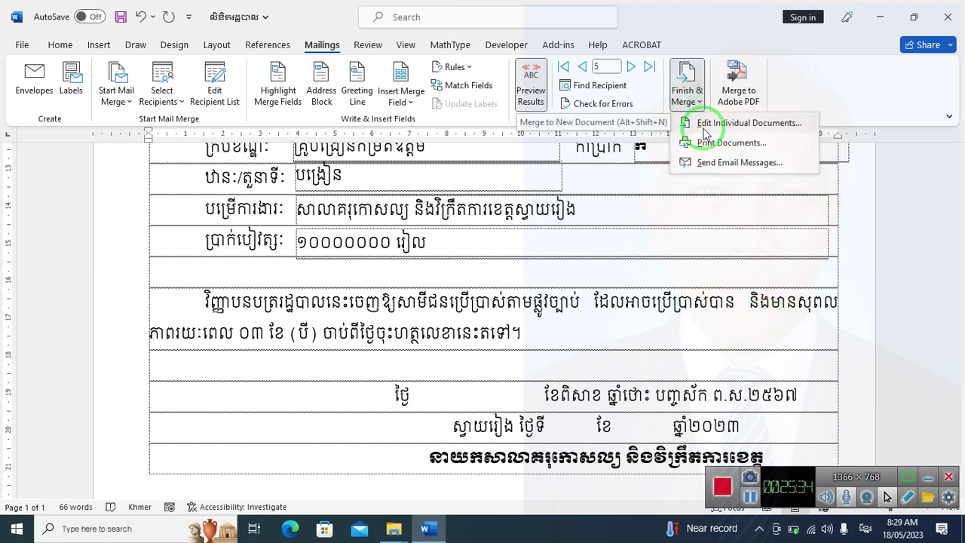
Merge to individual documents with the range From 3 To 3
{"action": "left_click", "coordinate": [704, 126]}
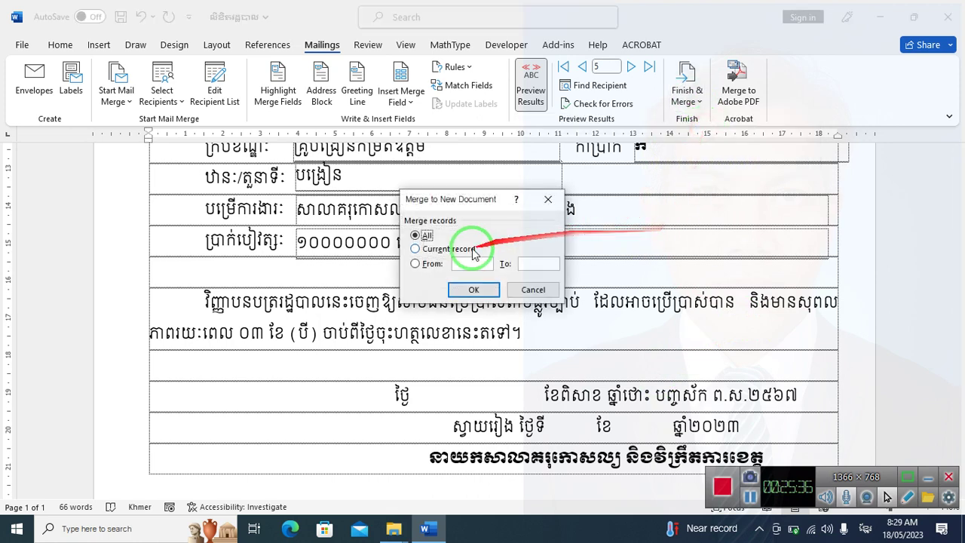
{"action": "left_click", "coordinate": [421, 264]}
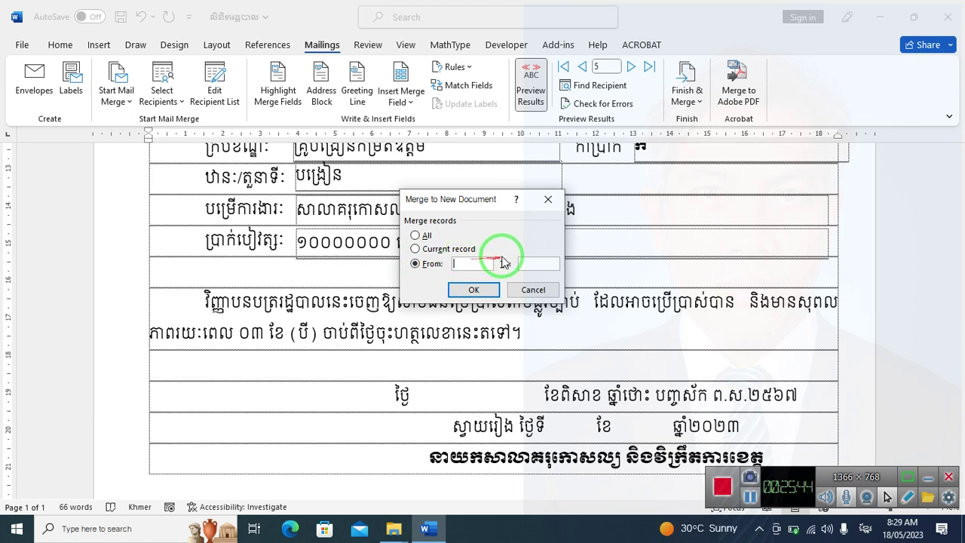
{"action": "left_click", "coordinate": [464, 263]}
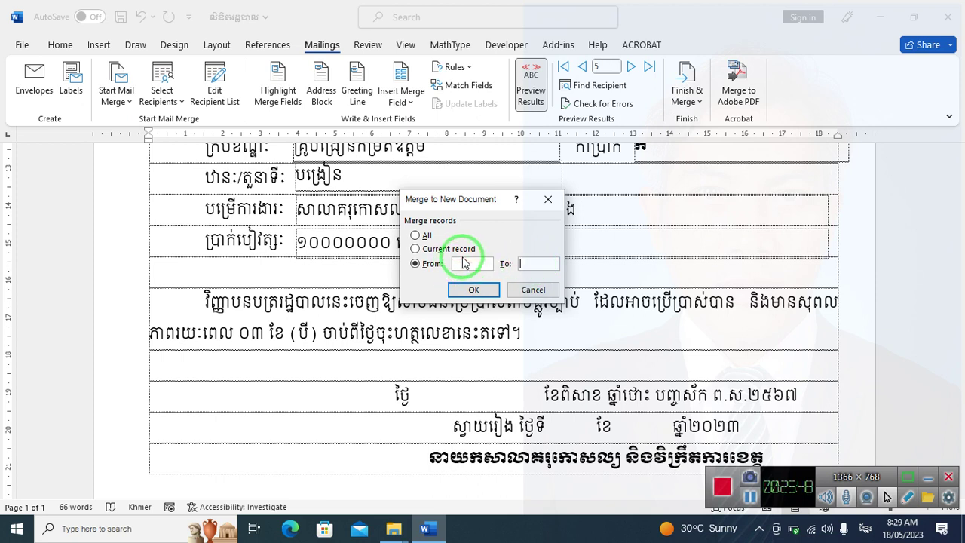
{"action": "left_click", "coordinate": [466, 262]}
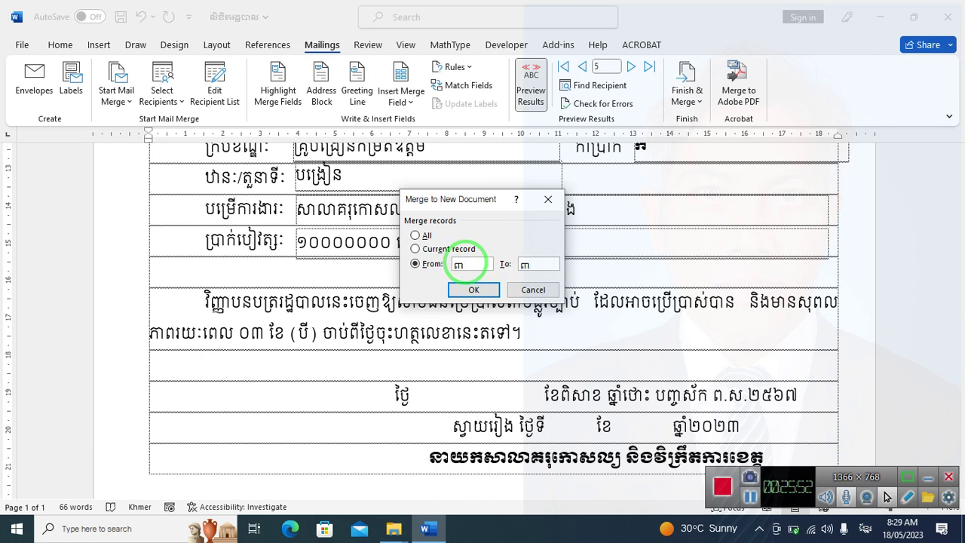
{"action": "left_click", "coordinate": [420, 263]}
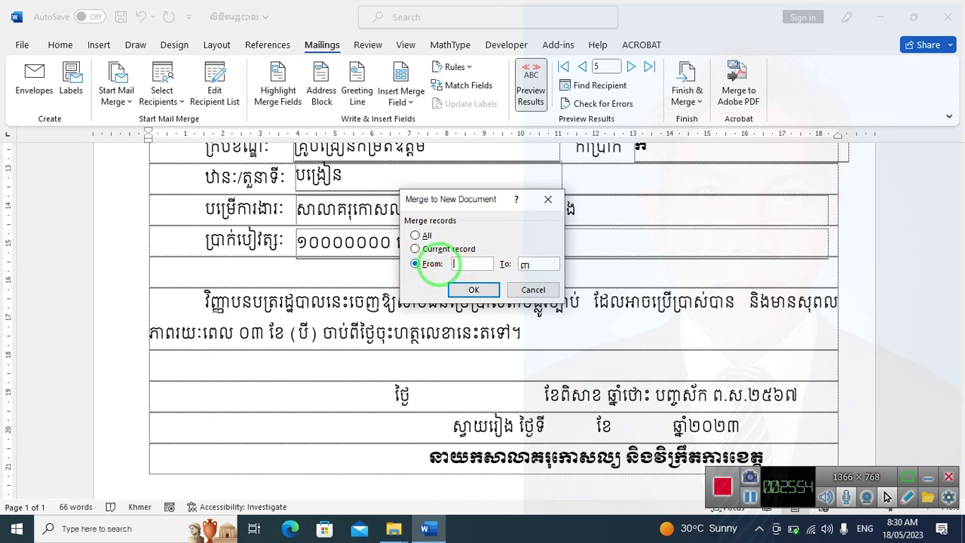
{"action": "left_click", "coordinate": [475, 289]}
{"action": "scroll", "coordinate": [431, 269], "scroll_direction": "down", "scroll_amount": 5}
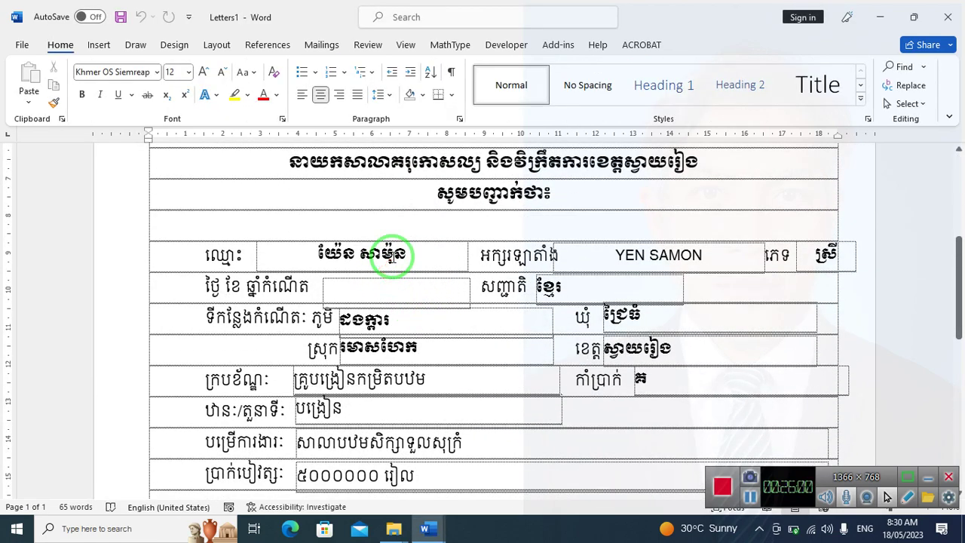
Close Letters1 without saving and start a new individual-documents merge with From set to 5
{"action": "left_click", "coordinate": [948, 17]}
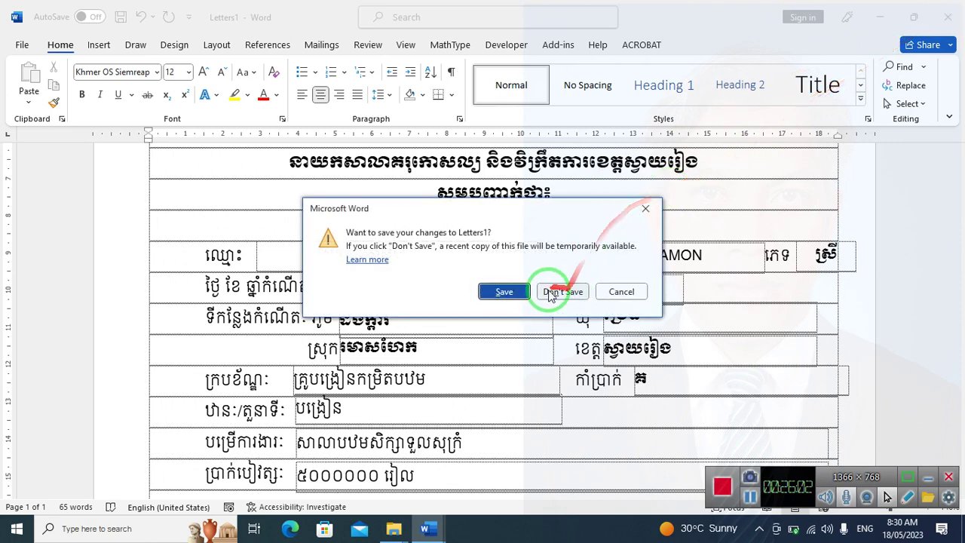
{"action": "left_click", "coordinate": [551, 292]}
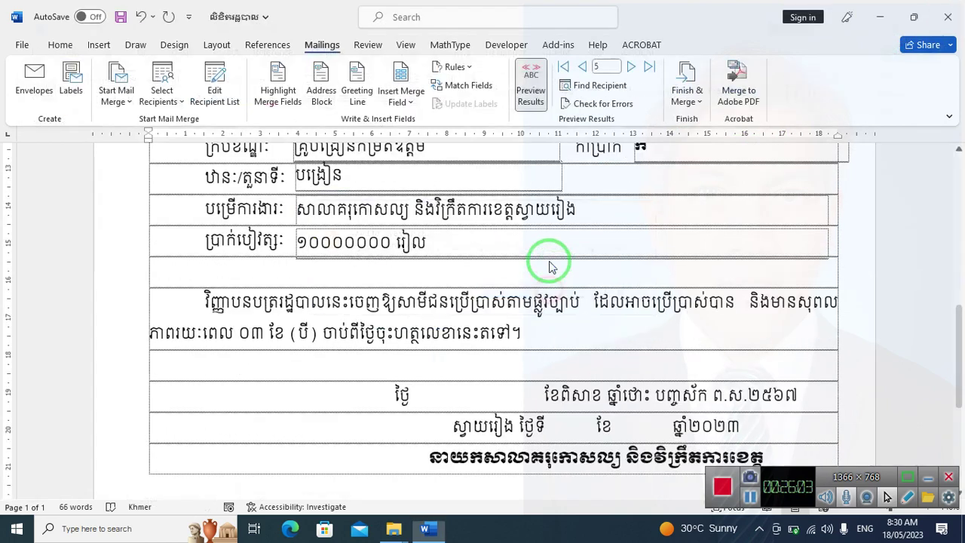
{"action": "left_click", "coordinate": [688, 94]}
{"action": "left_click", "coordinate": [688, 123]}
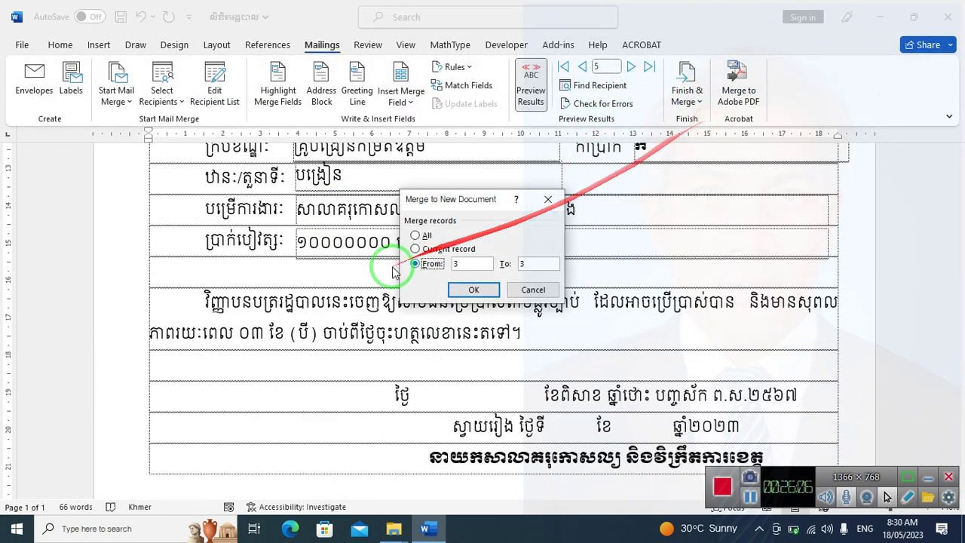
{"action": "double_click", "coordinate": [456, 264]}
{"action": "type", "text": "5"}
{"action": "left_click", "coordinate": [536, 263]}
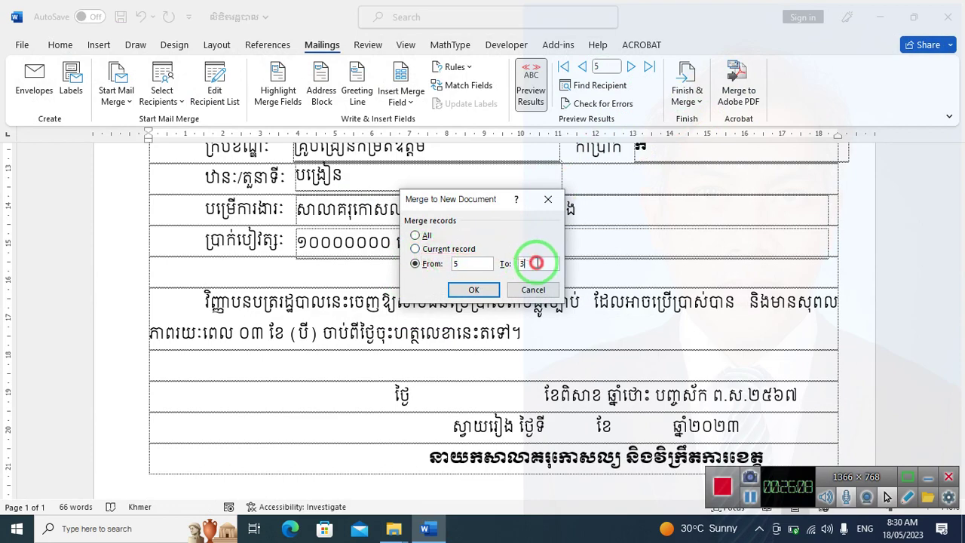